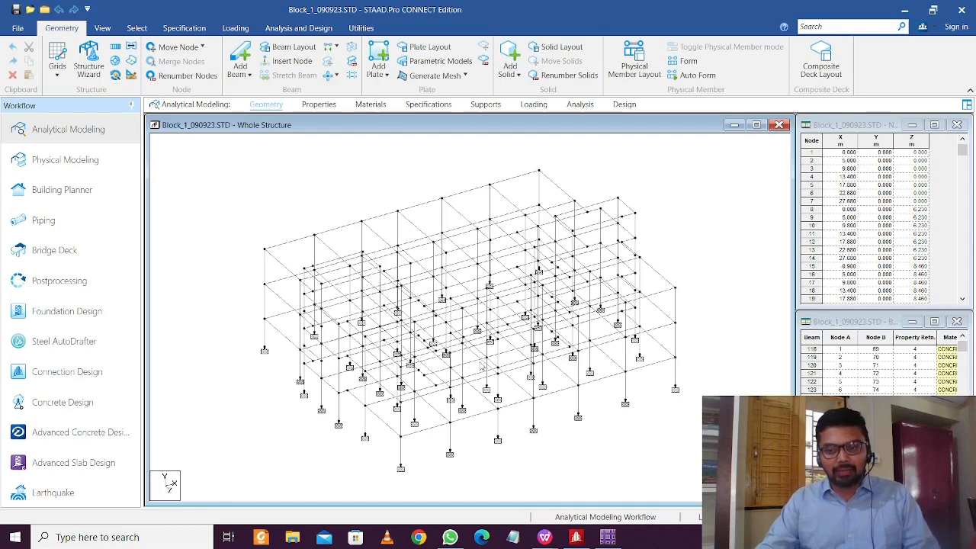
Show the STAAD.Pro structure in front view and box-select the base support nodes
scroll(568, 424, "up", 1)
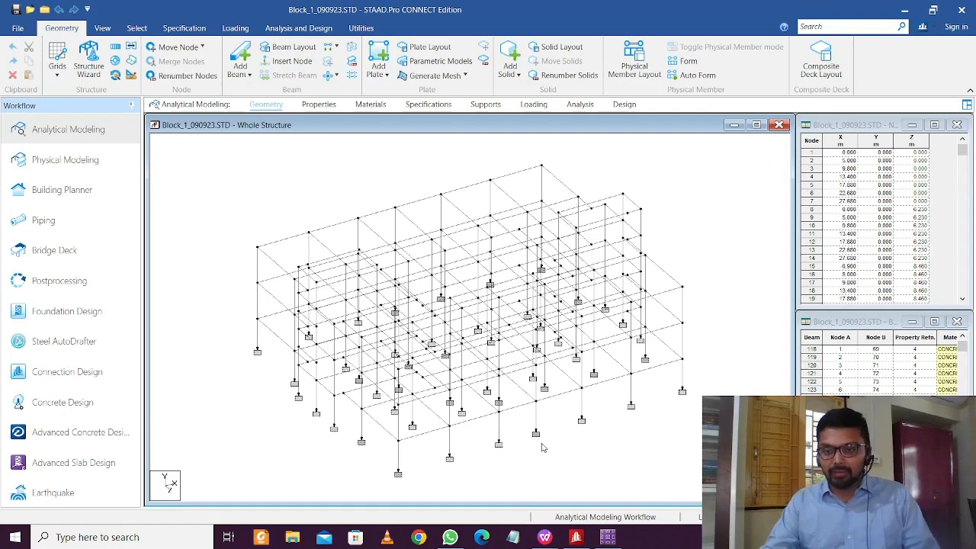
left_click(102, 28)
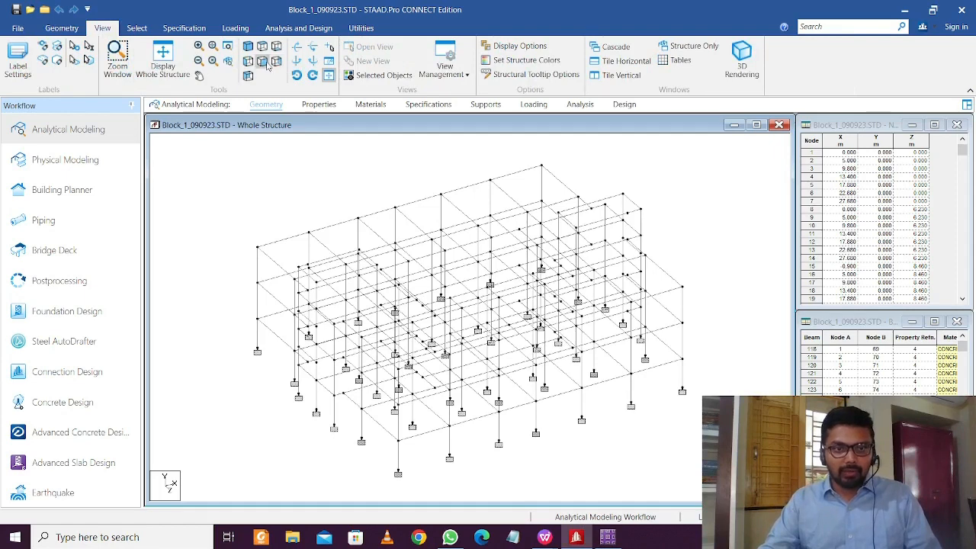
left_click(261, 61)
left_click(137, 28)
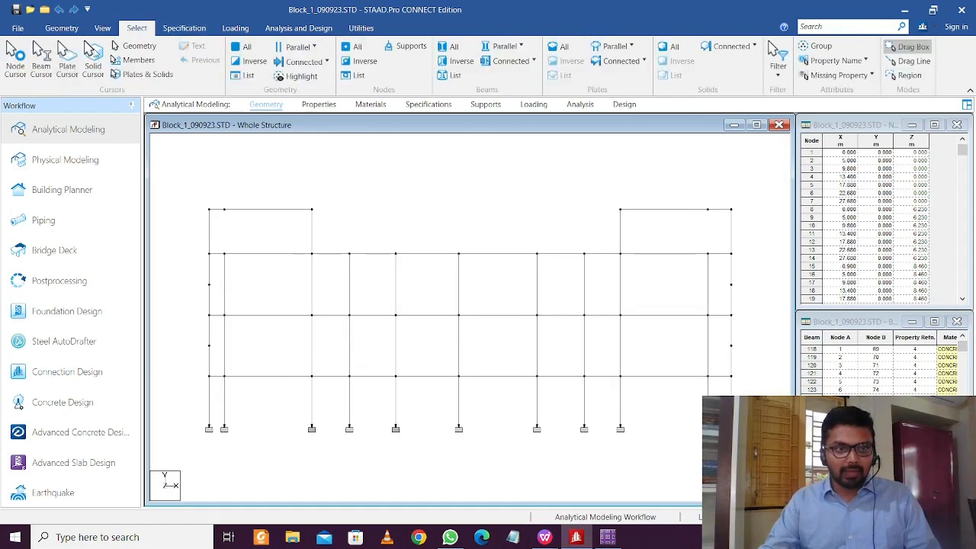
left_click(15, 59)
left_click_drag(182, 408, 728, 460)
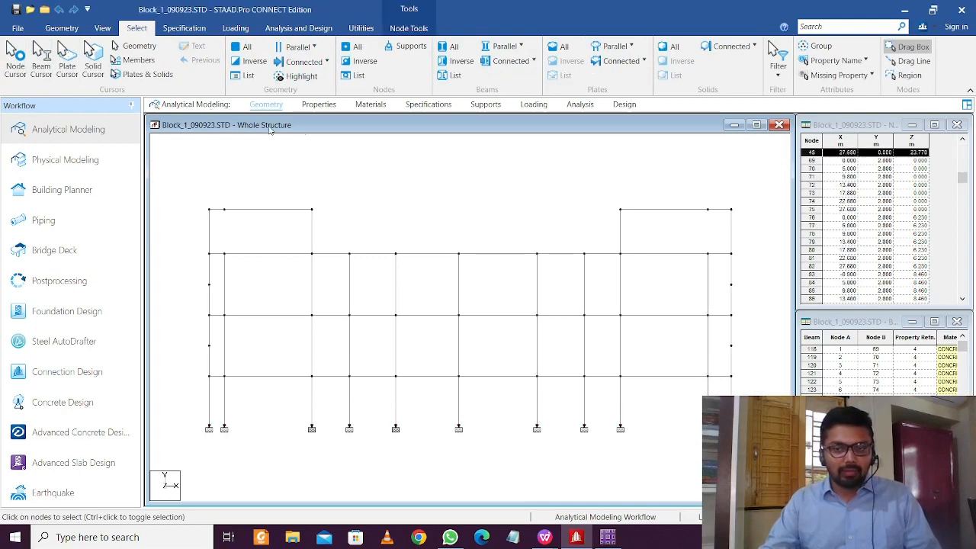
Copy the selected support nodes' coordinates from the Node table, then return to Book1
scroll(865, 180, "up", 5)
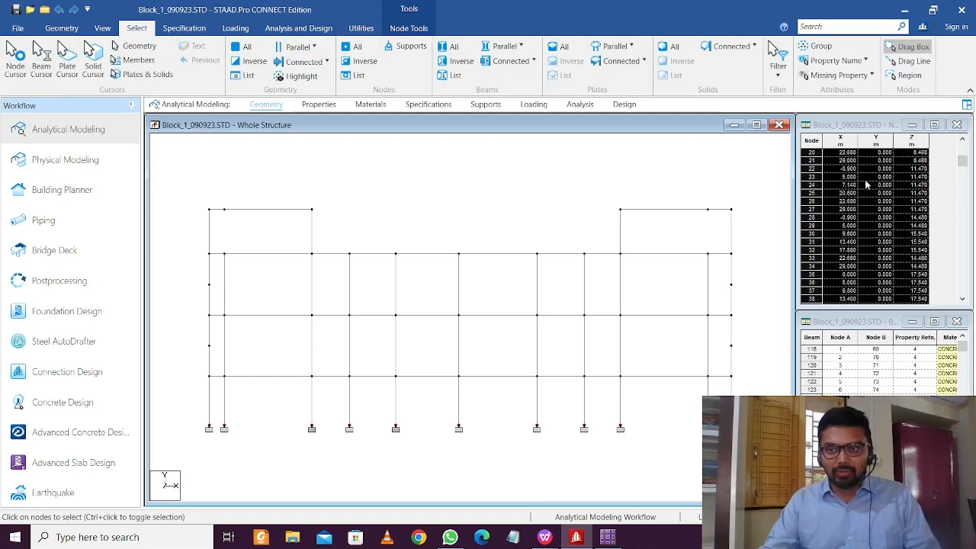
scroll(865, 179, "up", 6)
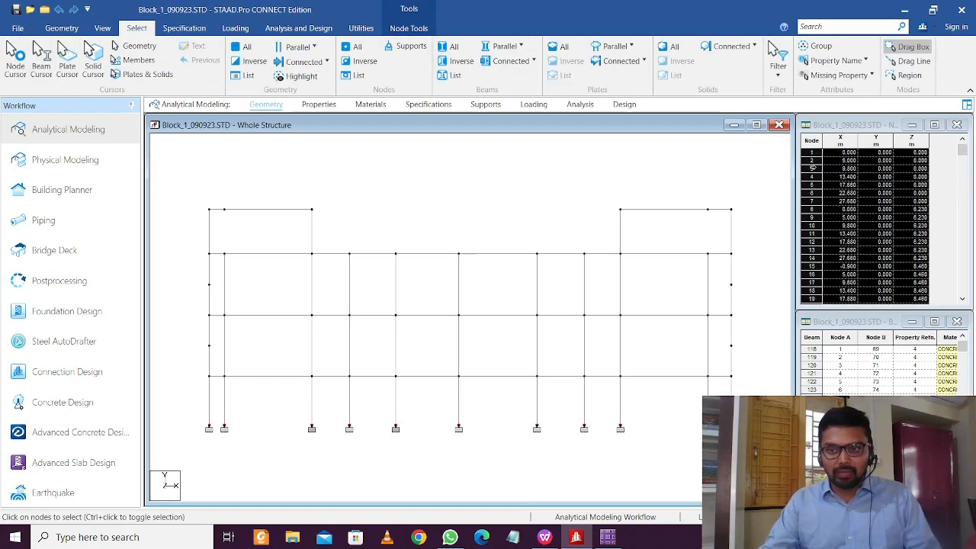
right_click(814, 166)
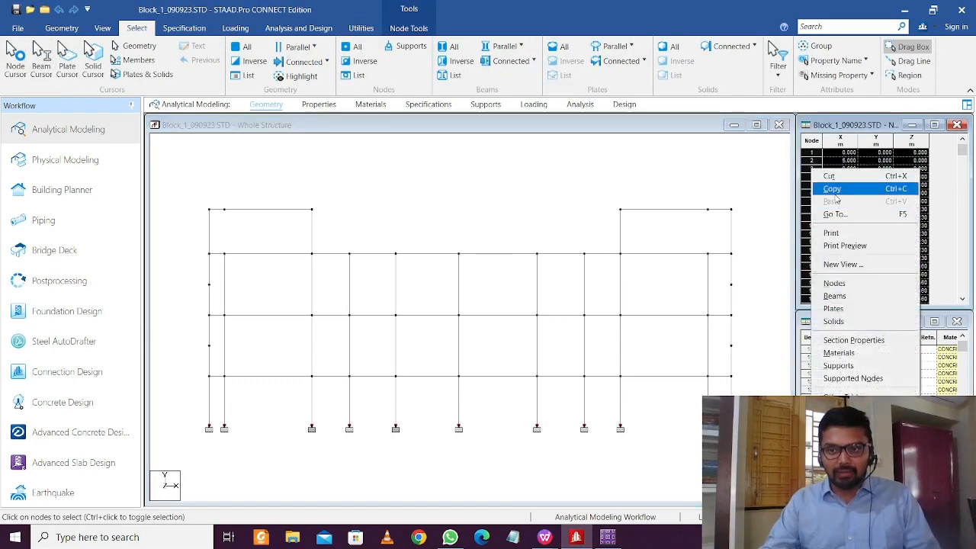
left_click(816, 194)
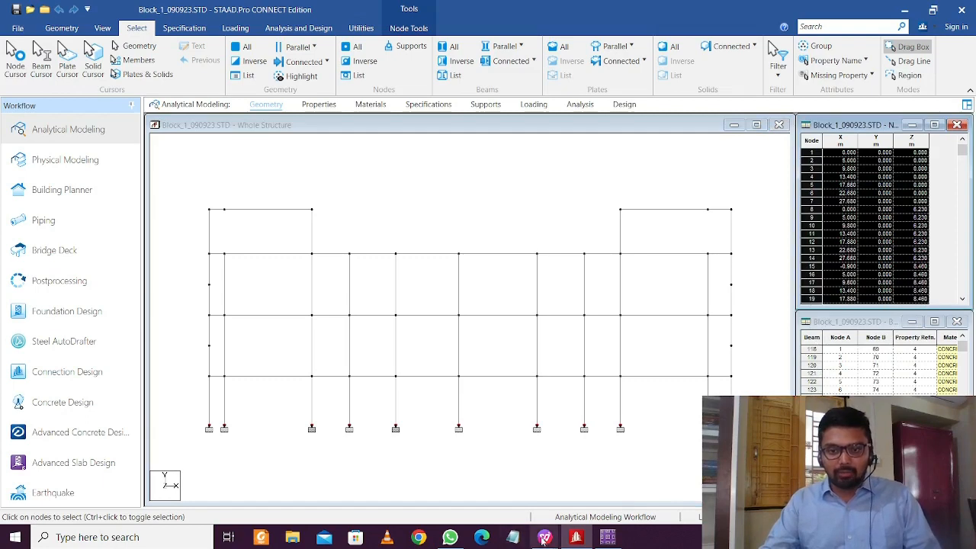
mouse_move(543, 537)
left_click(555, 496)
Paste the copied node coordinates into Book1 starting at cell A1
left_click(115, 177)
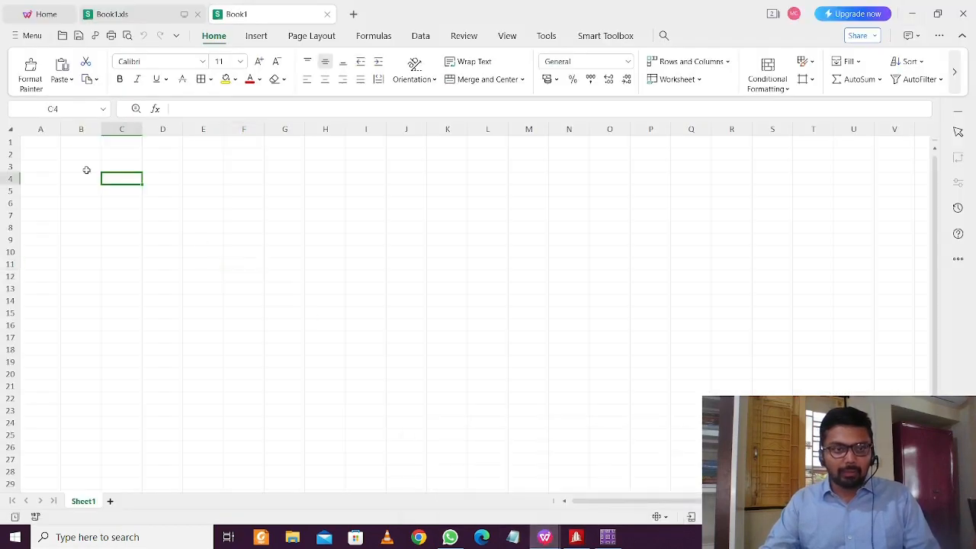
left_click(30, 152)
left_click(31, 143)
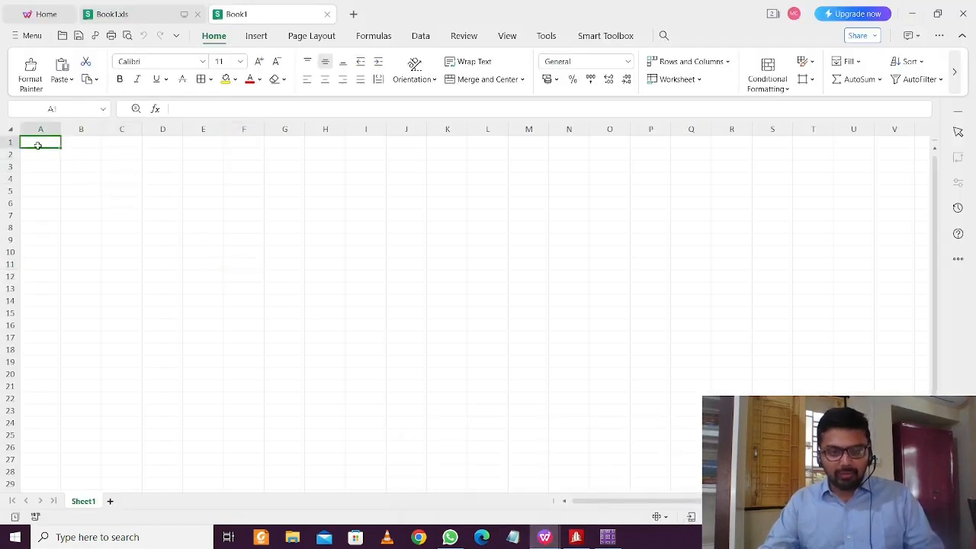
key("ctrl+v")
left_click(406, 264)
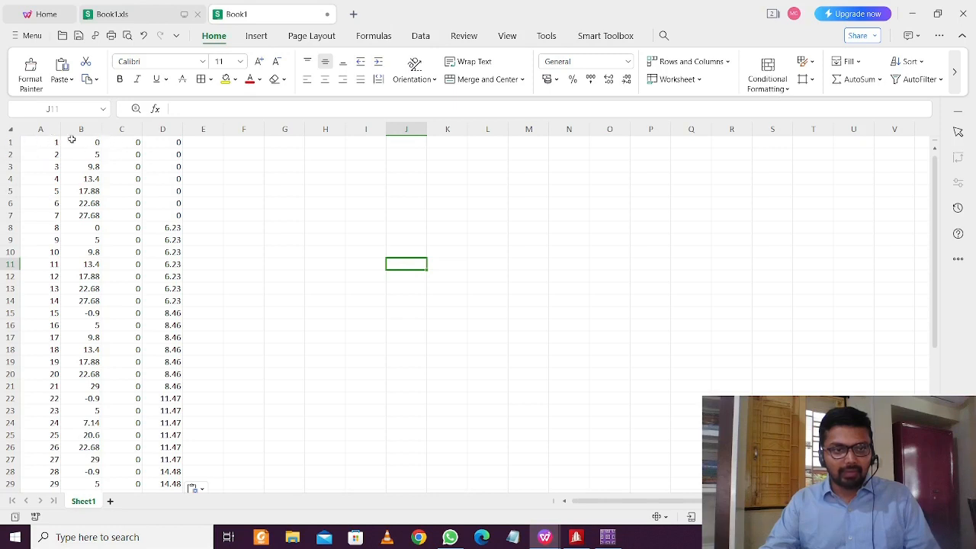
Copy column C's zeros into the empty column E
left_click(123, 142)
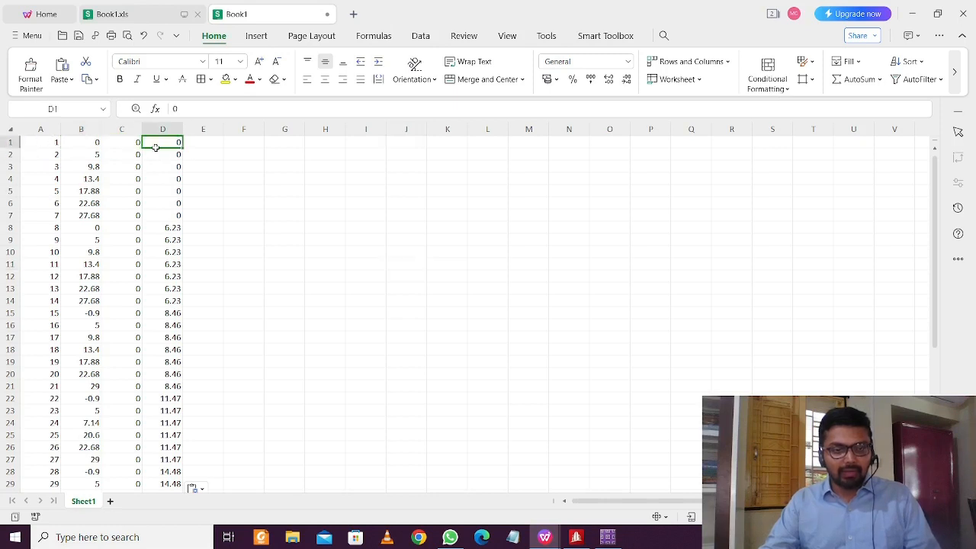
double_click(147, 142)
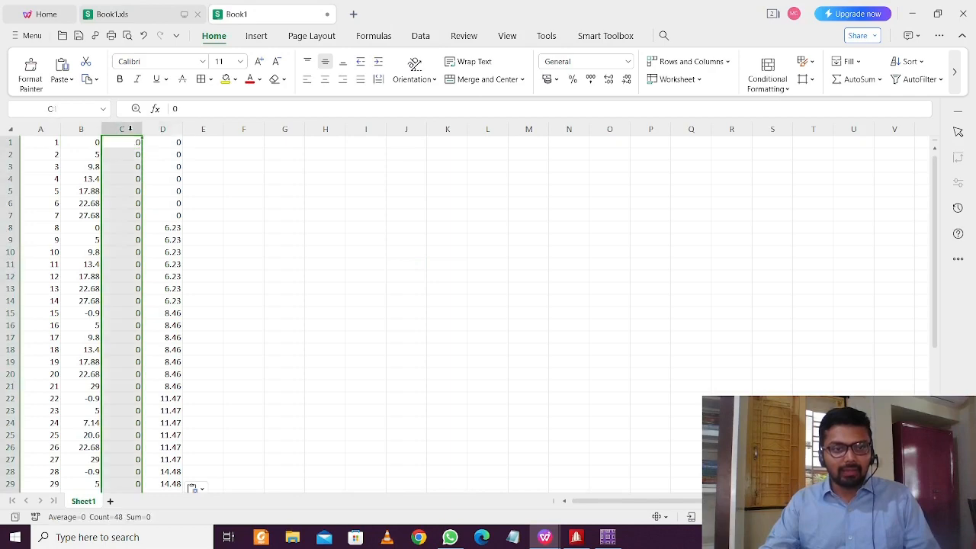
key("ctrl+c")
left_click(218, 129)
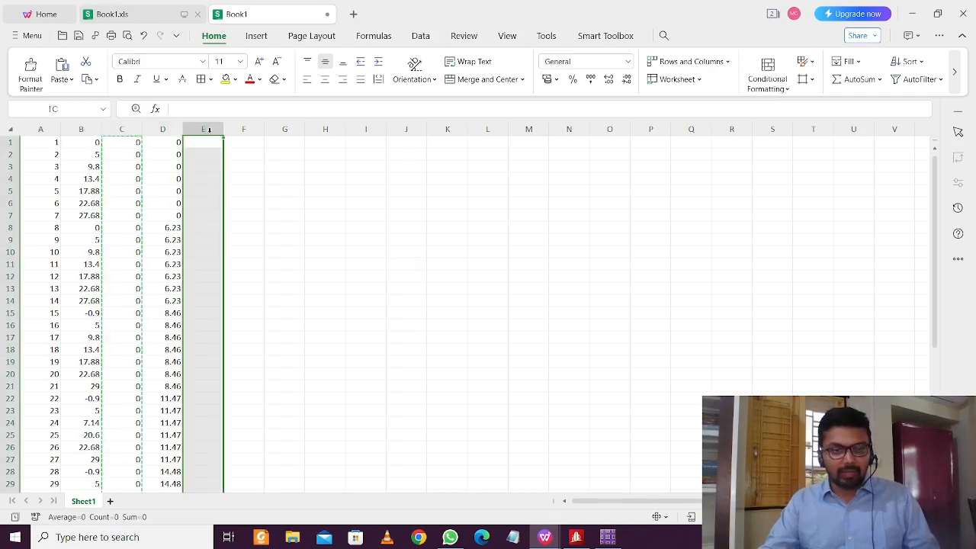
left_click(576, 538)
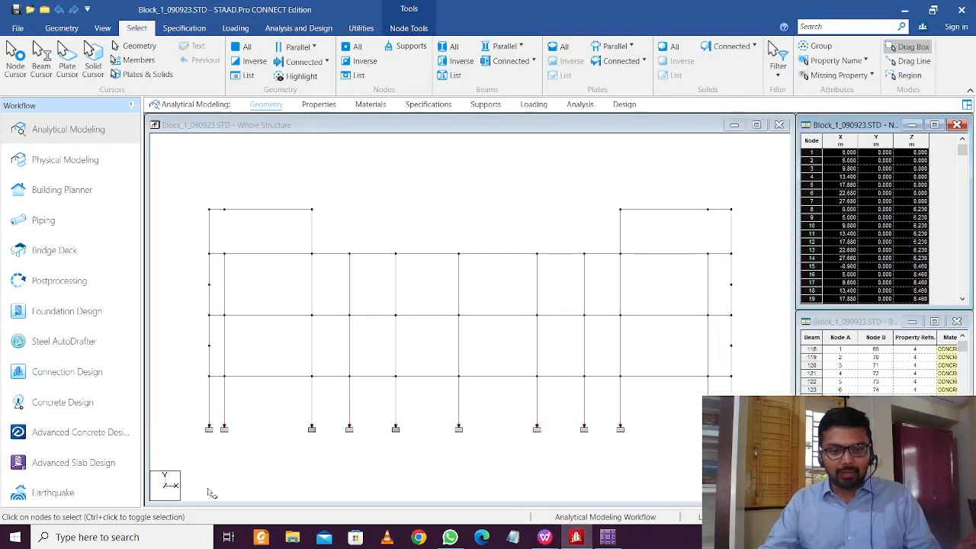
left_click(905, 9)
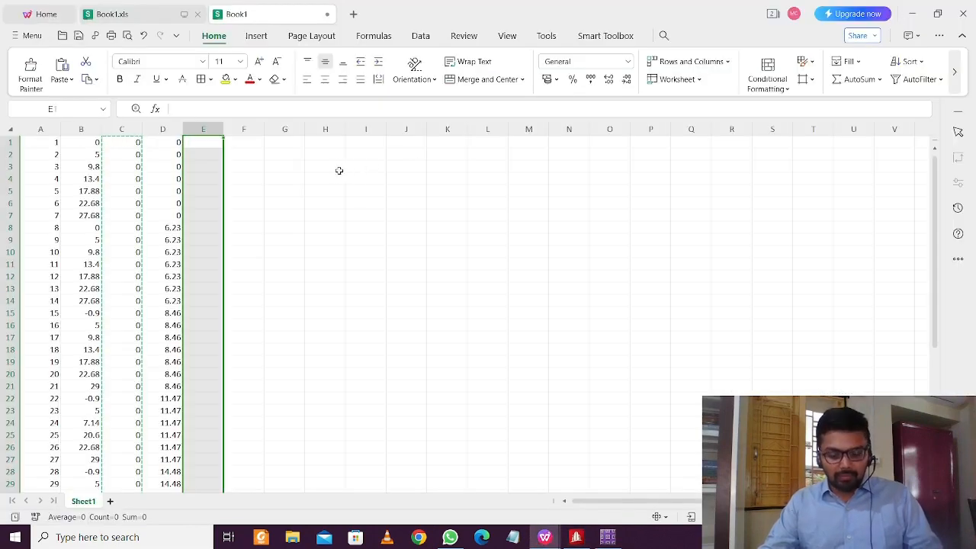
key("ctrl+v")
Move the Z values from column D into column C and the zeros from E into D
left_click(168, 129)
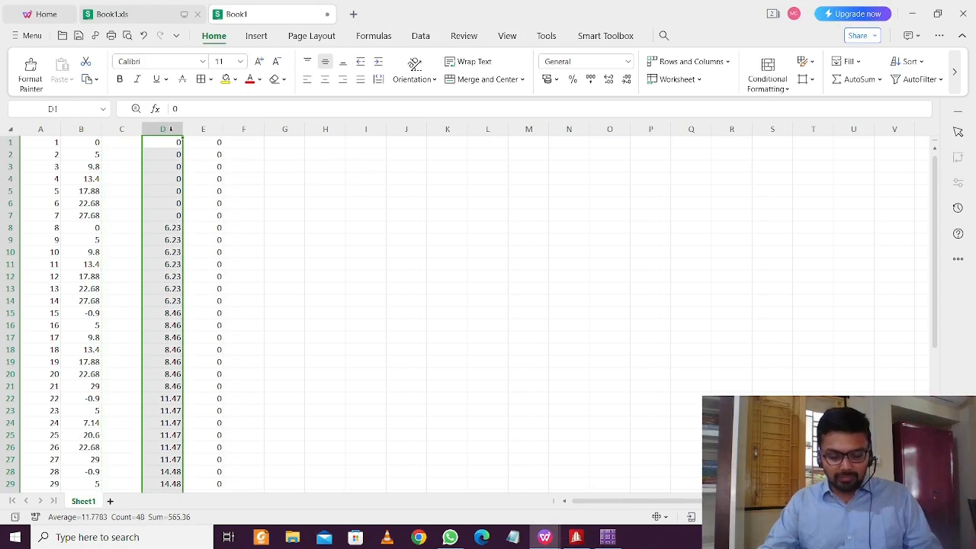
key("ctrl+x")
left_click(132, 130)
key("ctrl+v")
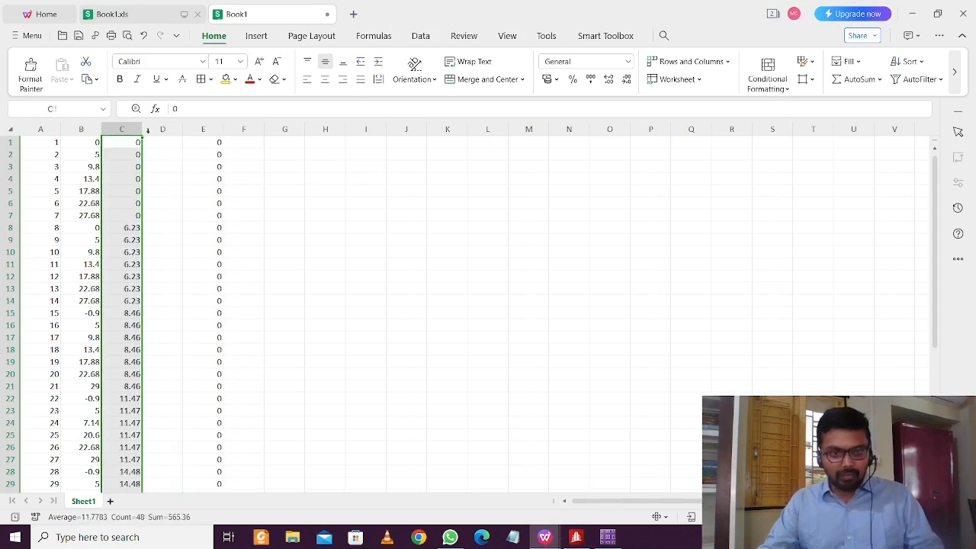
left_click(204, 129)
key("ctrl+x")
left_click(169, 130)
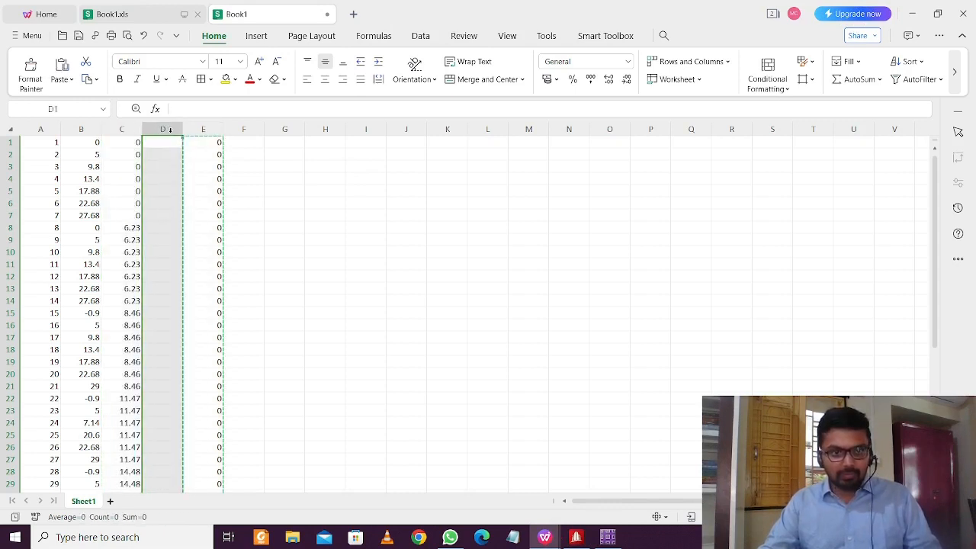
key("ctrl+v")
left_click(256, 165)
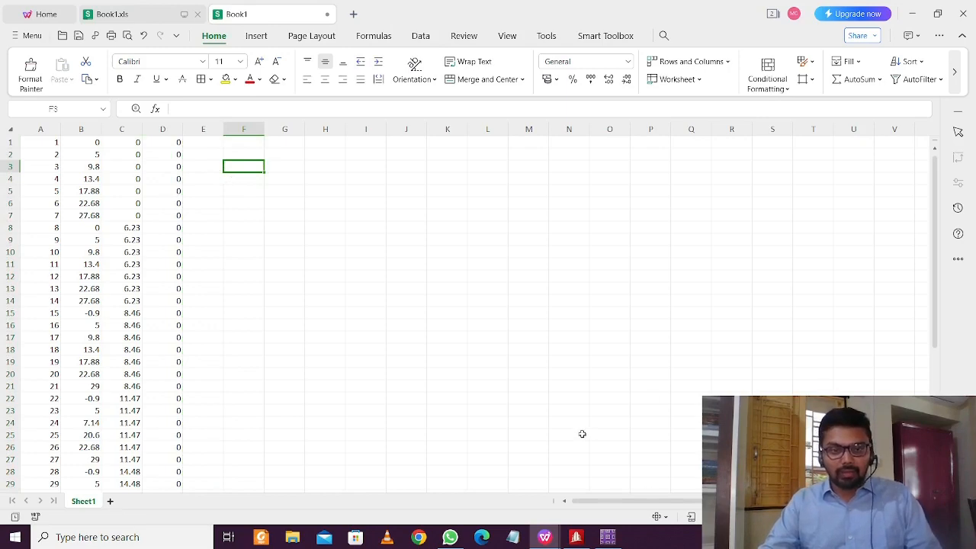
left_click(608, 537)
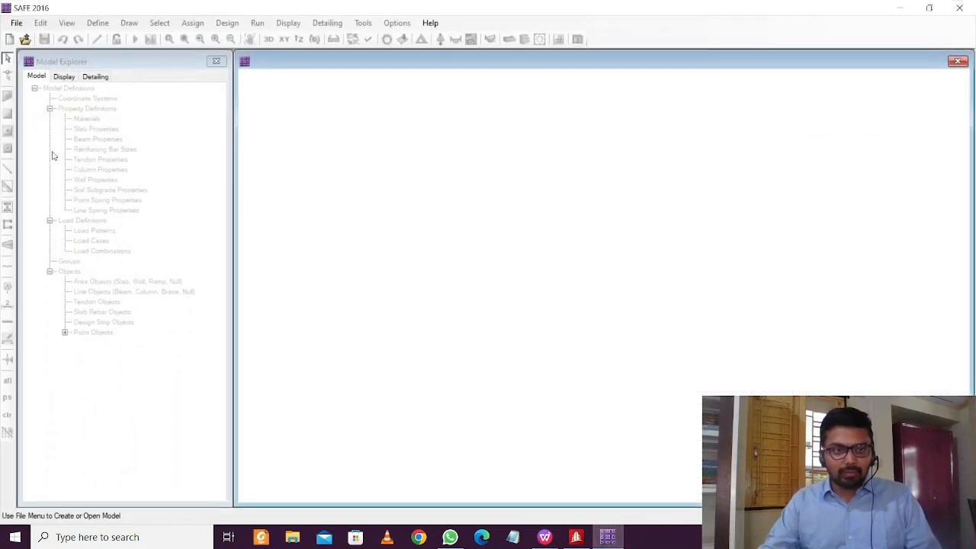
Start a new blank SAFE model using the IS 456-2000 design code
left_click(16, 23)
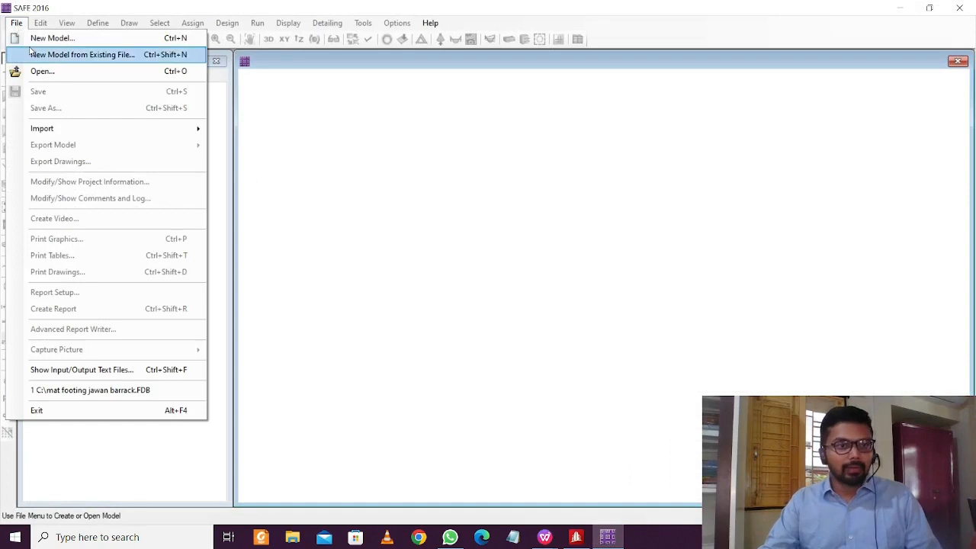
left_click(34, 38)
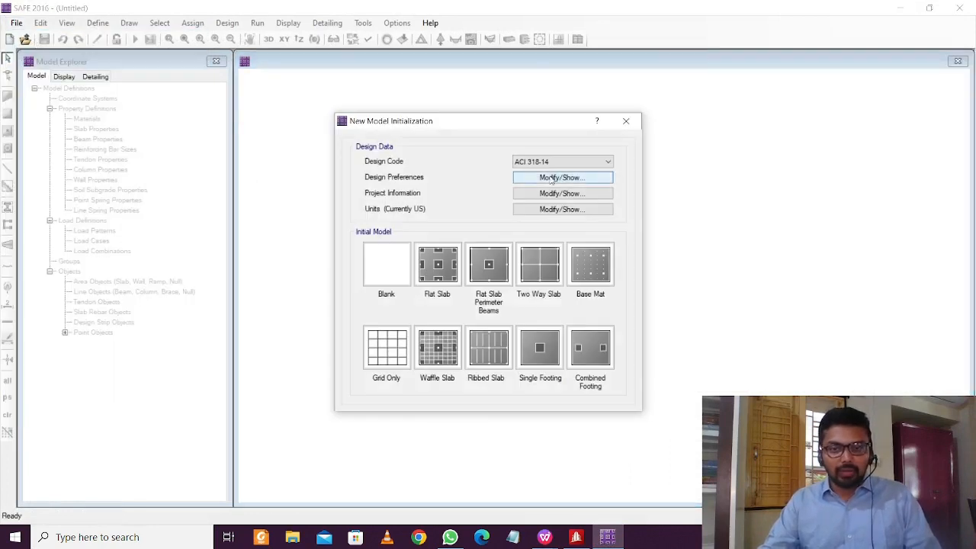
left_click(574, 160)
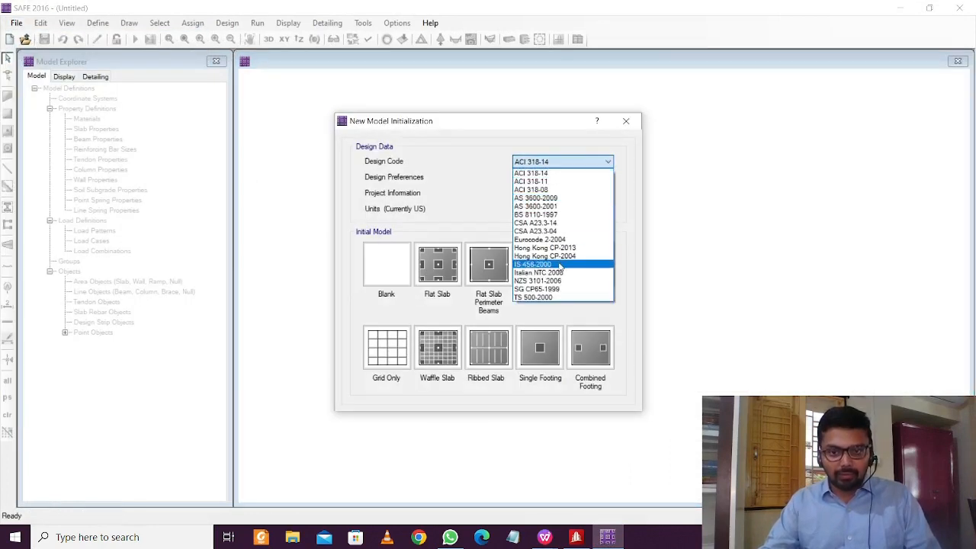
left_click(534, 264)
left_click(364, 272)
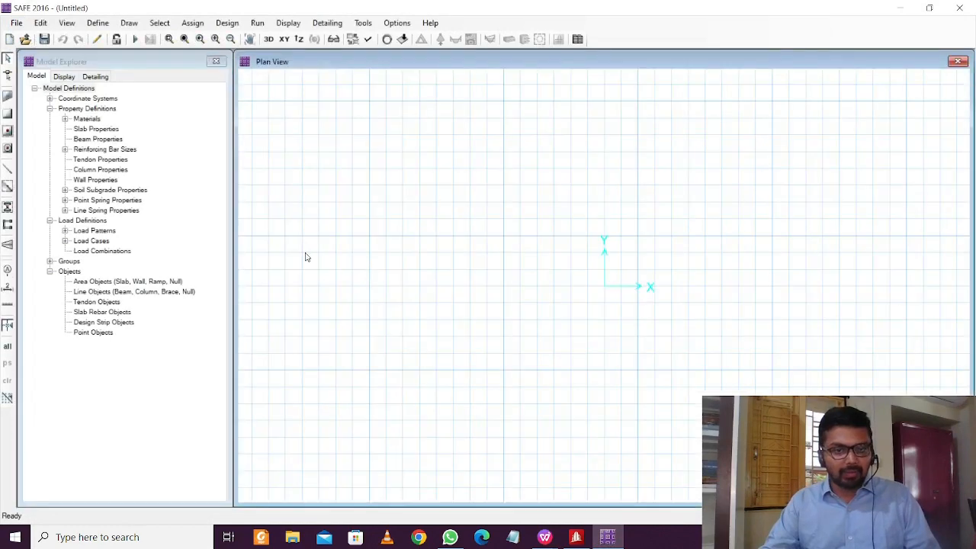
Save the new model as 'mat 2'
key("ctrl+s")
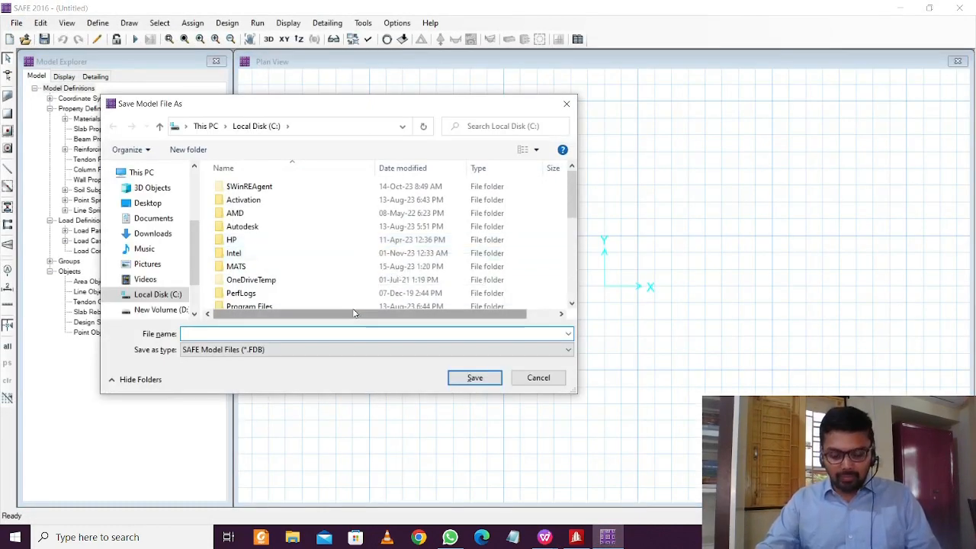
type("mat 2")
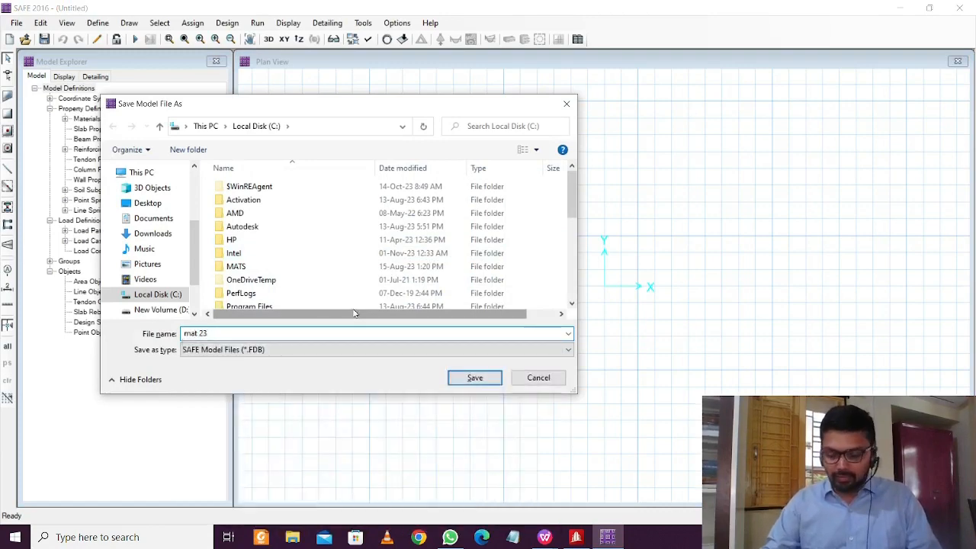
left_click(474, 377)
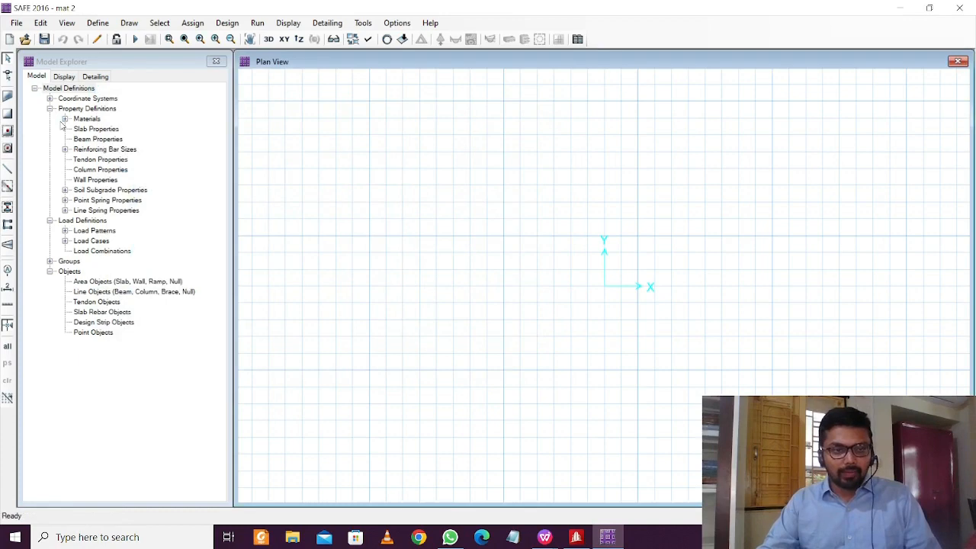
left_click(41, 23)
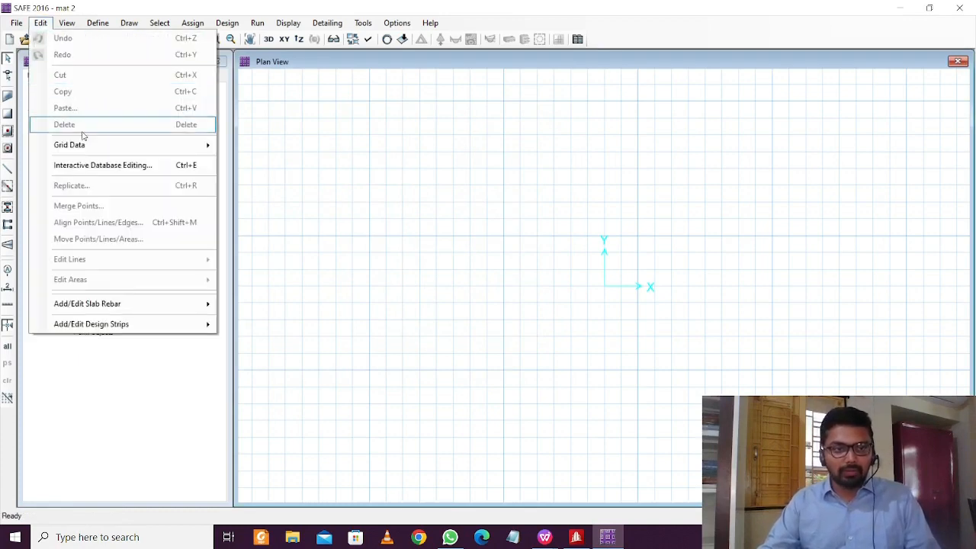
left_click(86, 165)
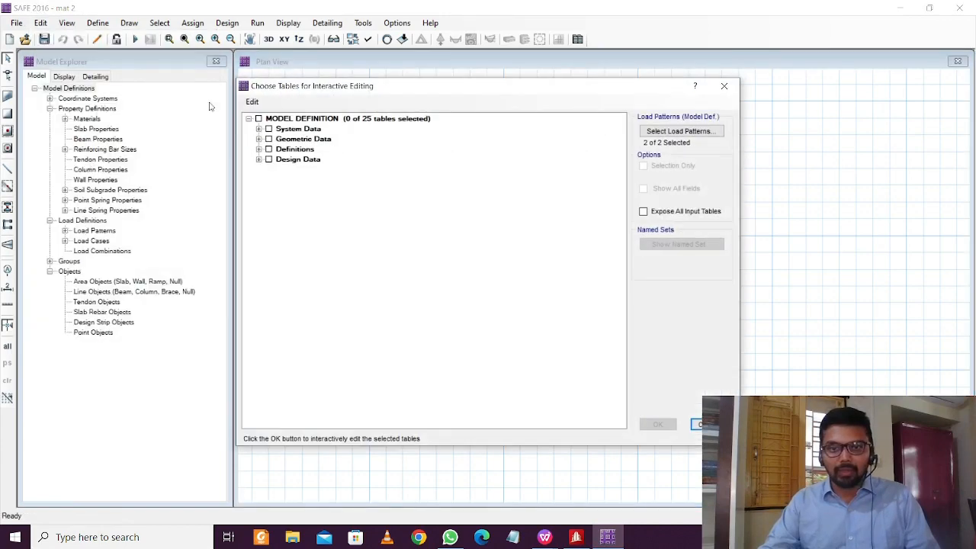
left_click(643, 211)
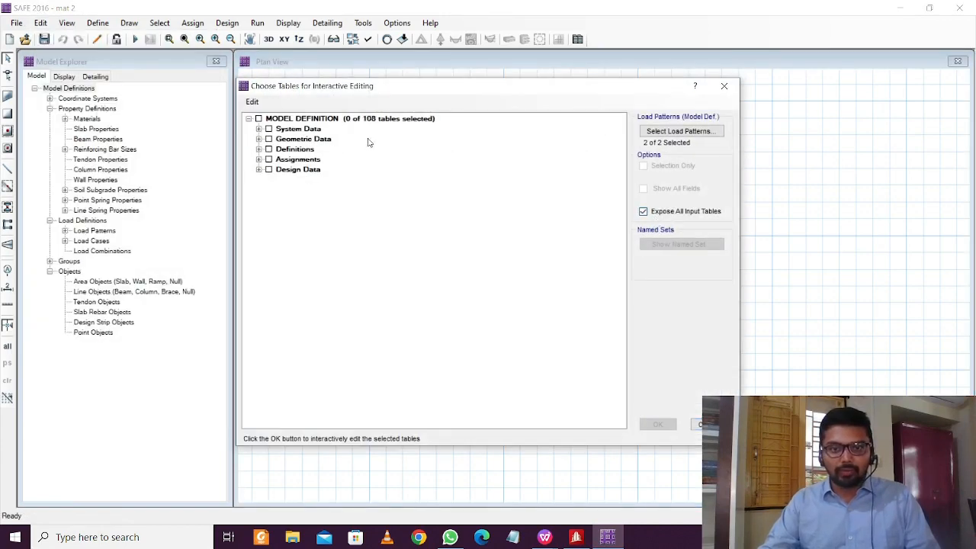
left_click(259, 139)
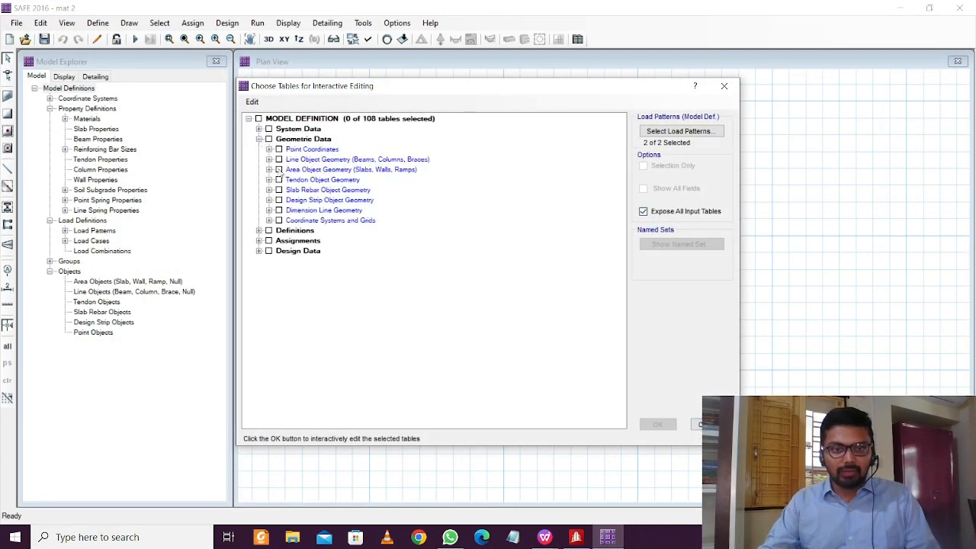
left_click(269, 149)
left_click(289, 158)
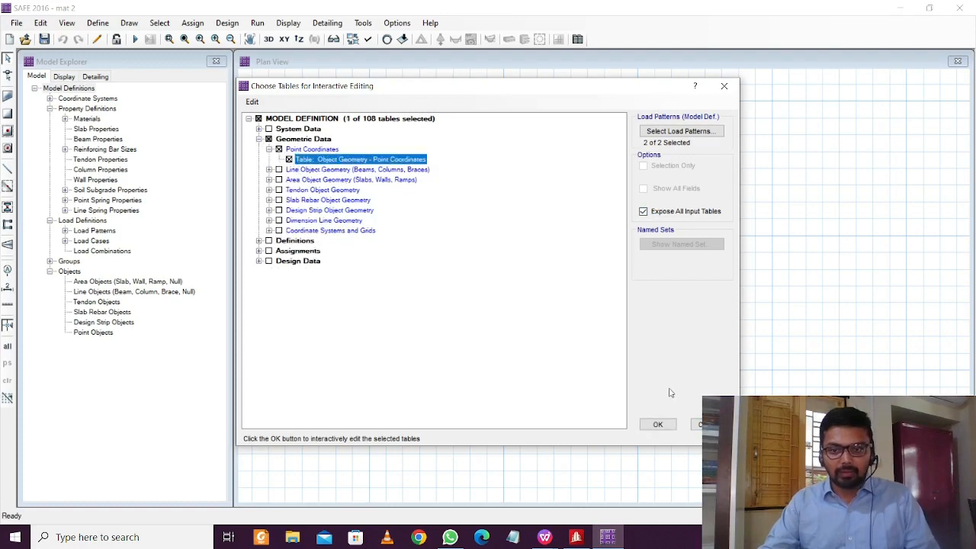
left_click(659, 426)
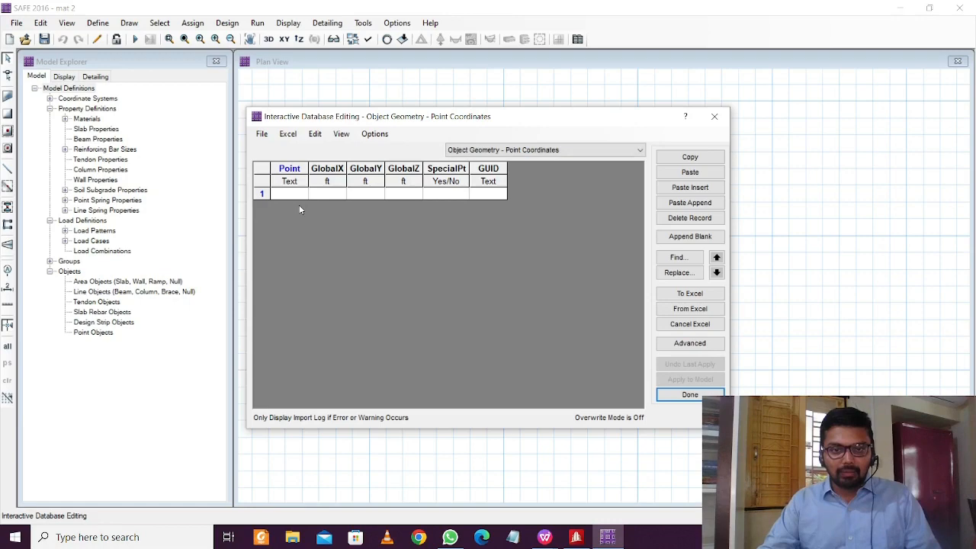
left_click(714, 116)
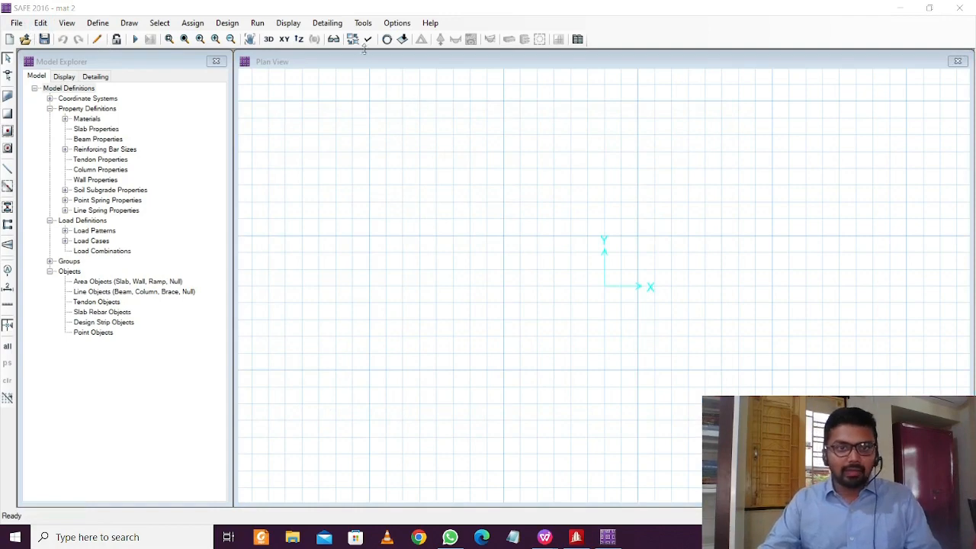
Apply Metric Defaults (kN, m, mm, C) in the model's Units settings
left_click(365, 24)
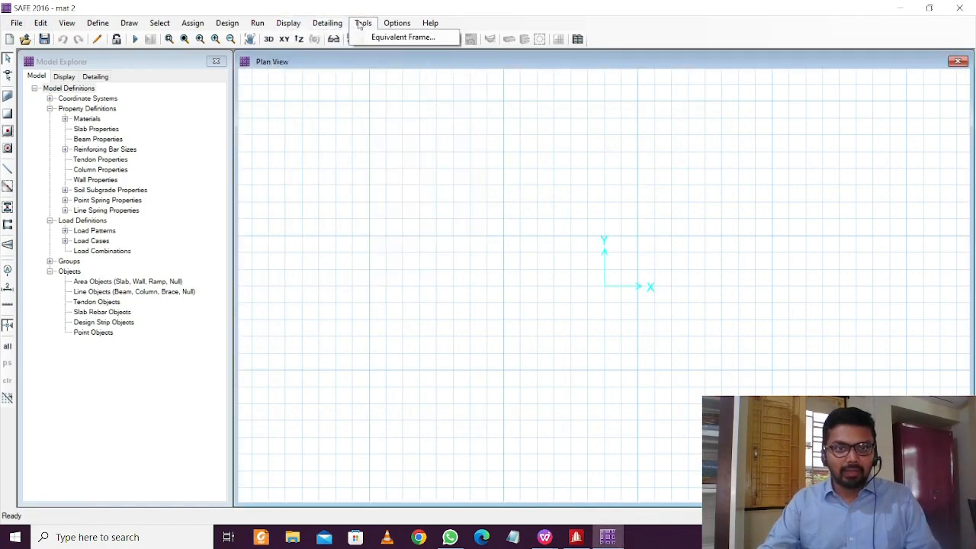
left_click(363, 24)
left_click(397, 23)
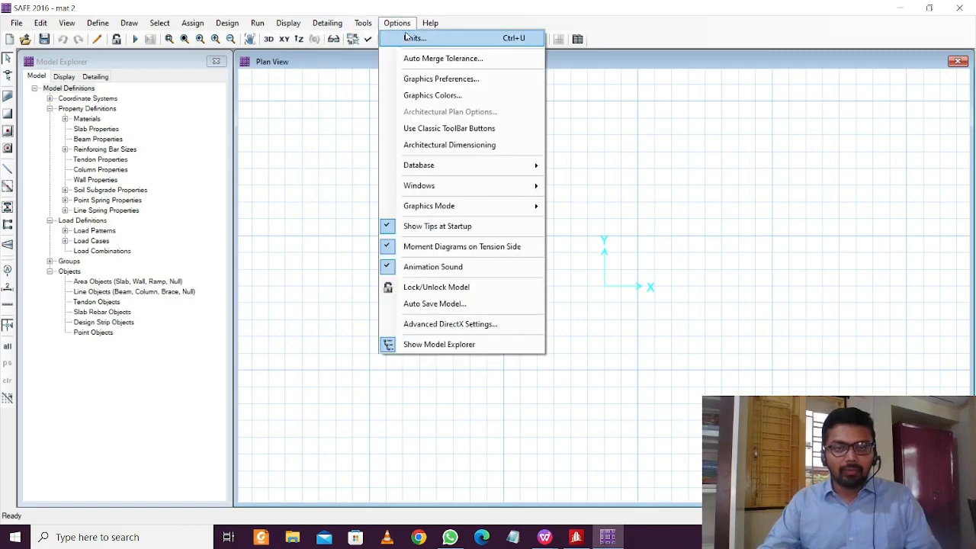
left_click(411, 38)
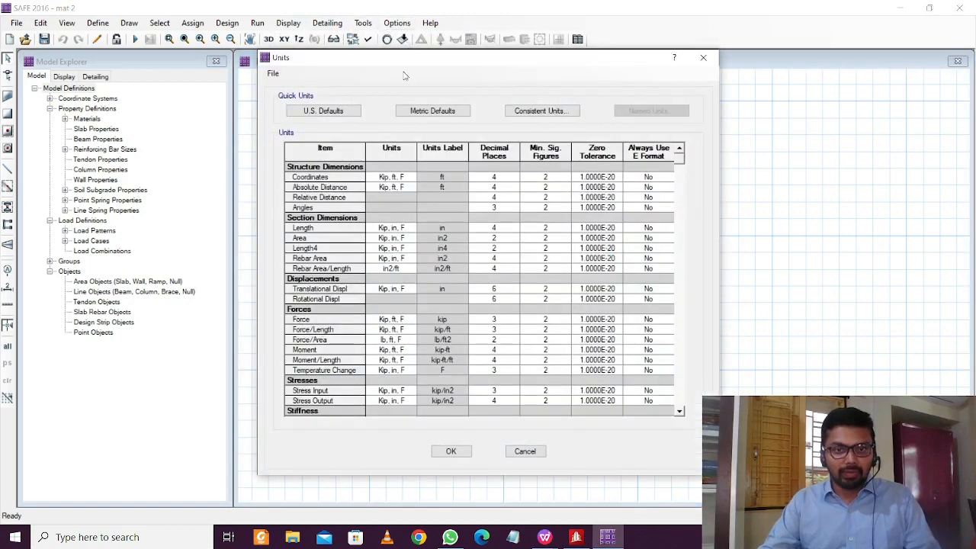
left_click(446, 114)
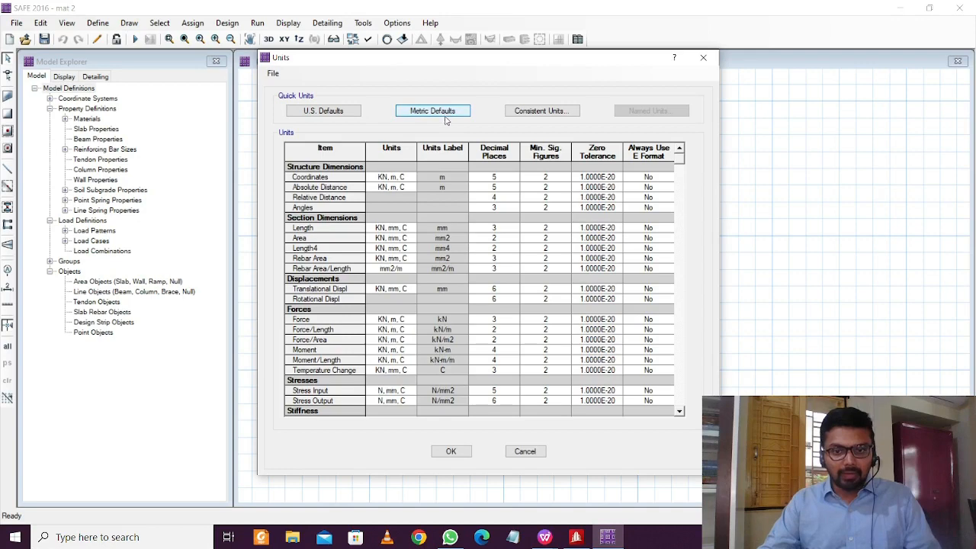
left_click(451, 451)
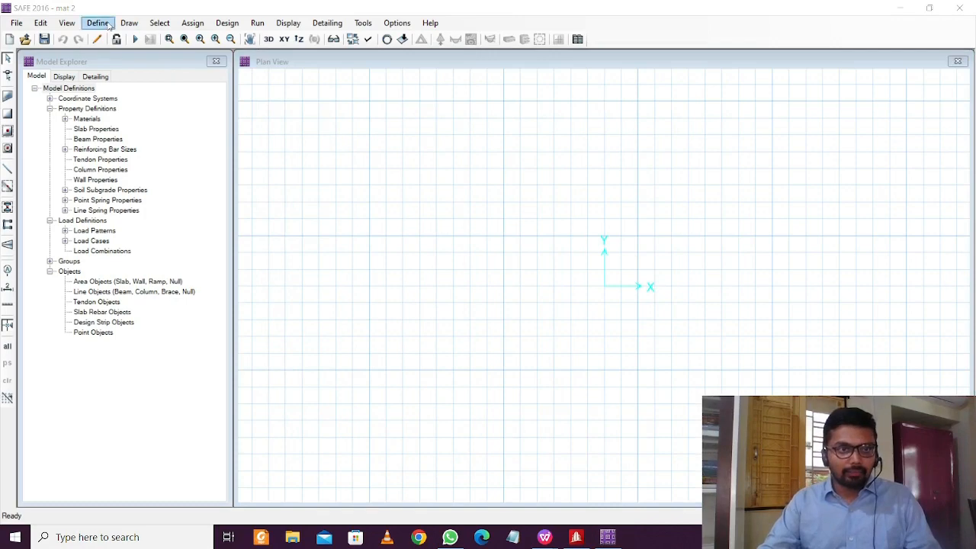
Open the Geometric Data > Point Coordinates table for editing, with all input tables exposed
left_click(42, 25)
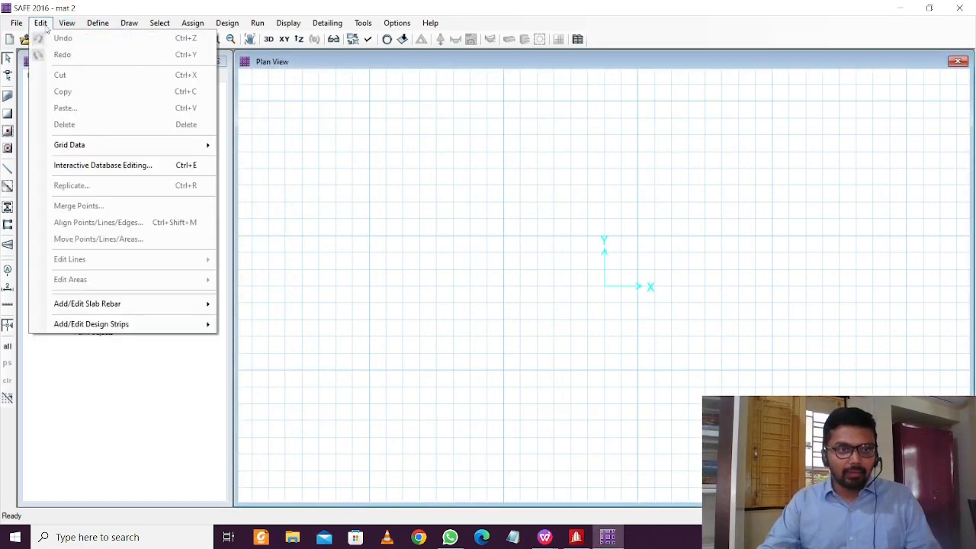
left_click(92, 165)
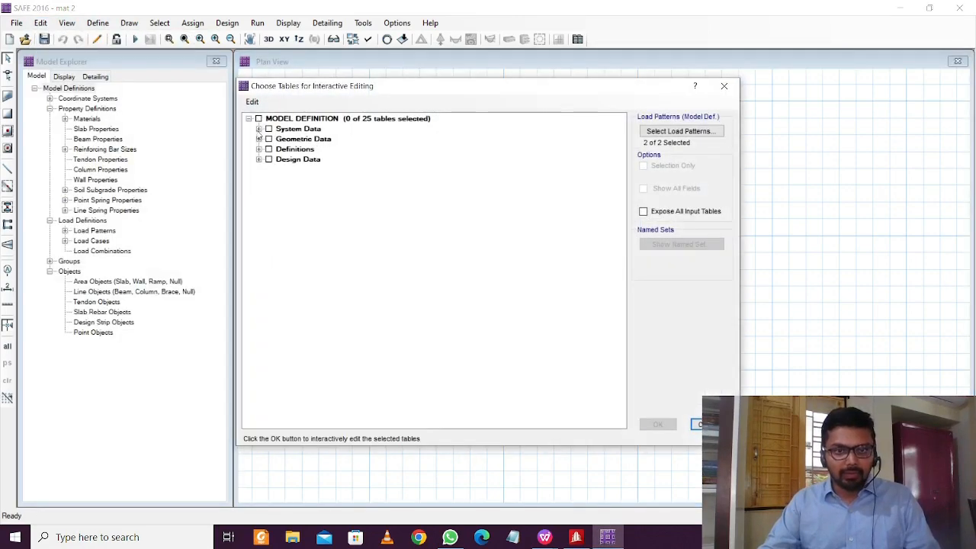
left_click(259, 129)
left_click(258, 129)
left_click(259, 139)
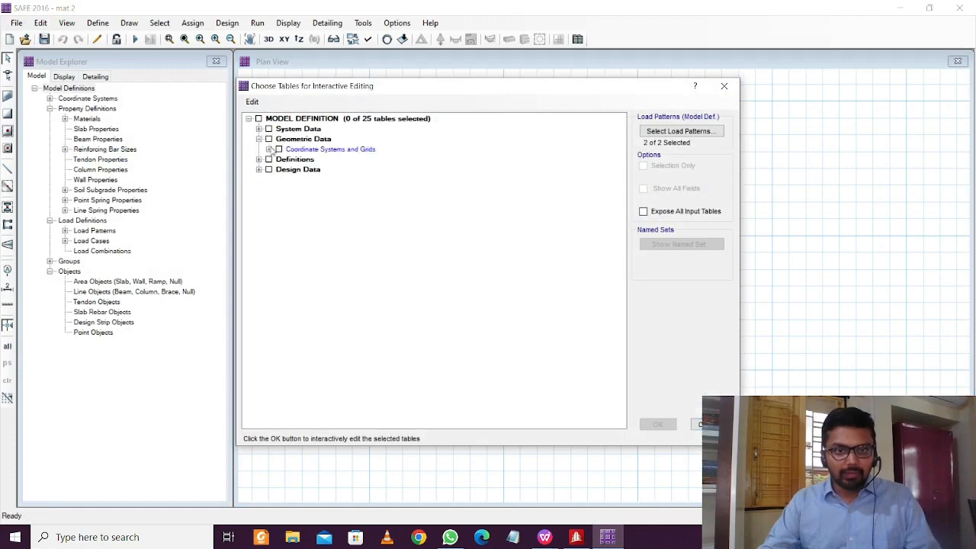
left_click(643, 211)
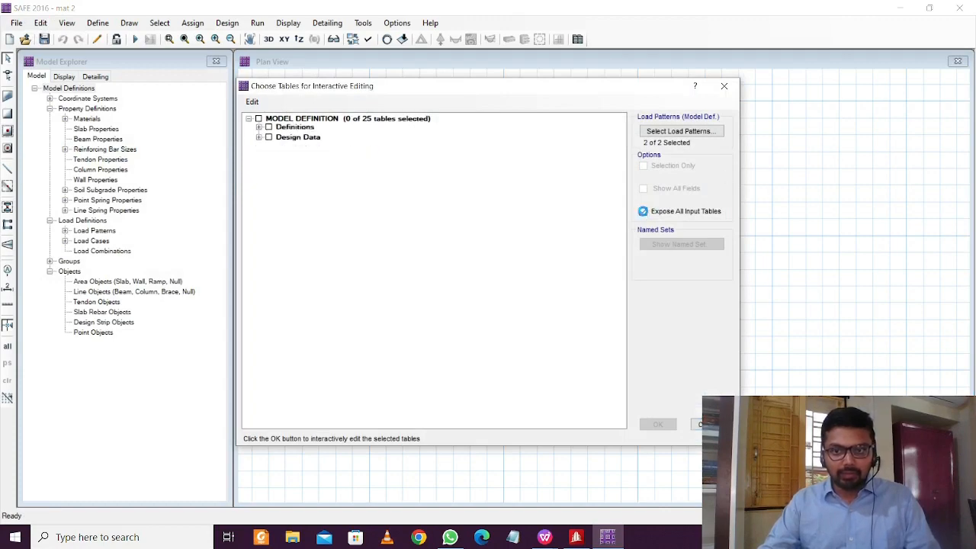
left_click(259, 140)
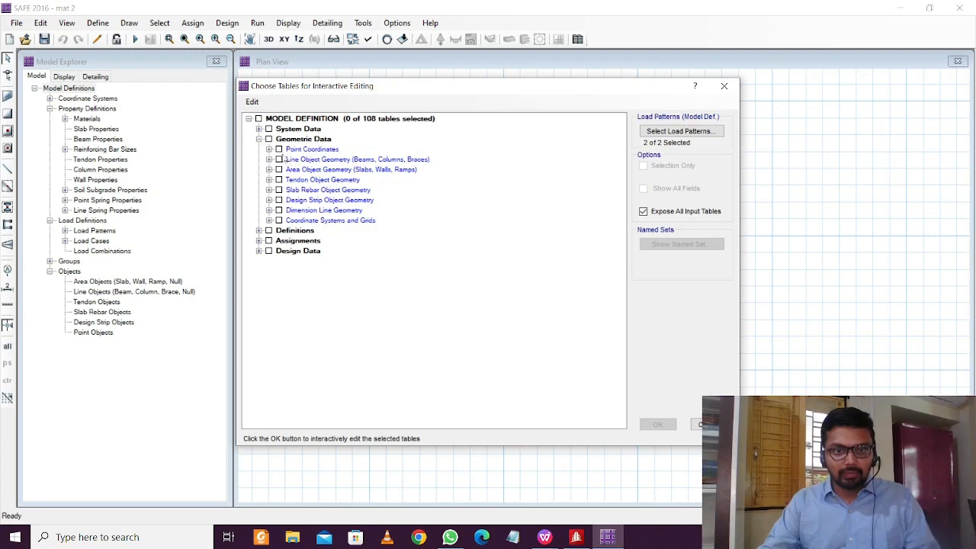
left_click(268, 149)
left_click(289, 159)
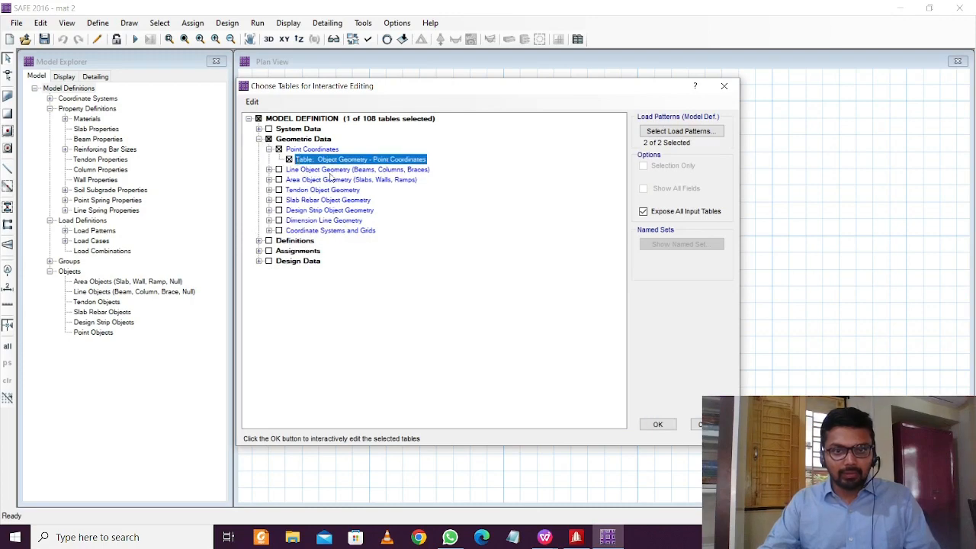
left_click(658, 425)
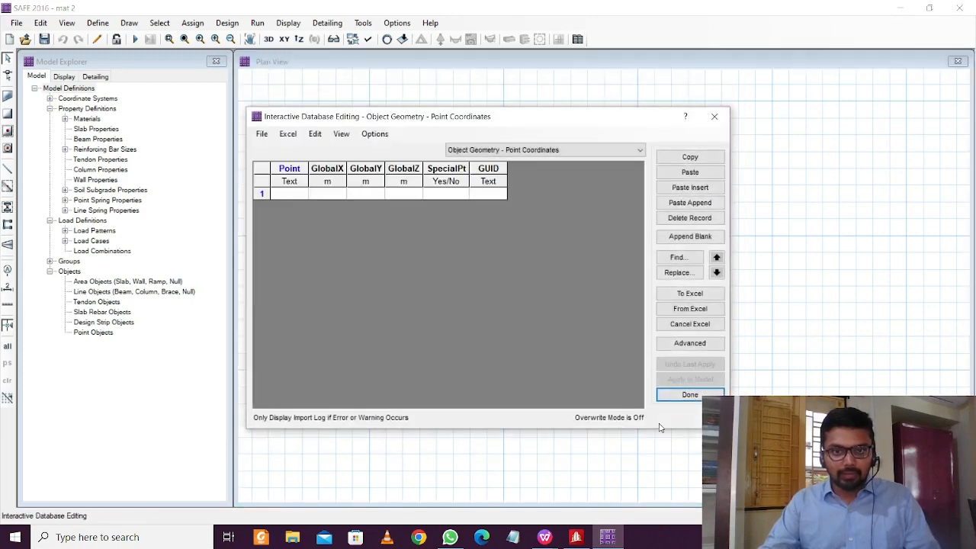
Check row 1's Point, coordinate and SpecialPt cells in the Point Coordinates table
left_click(290, 196)
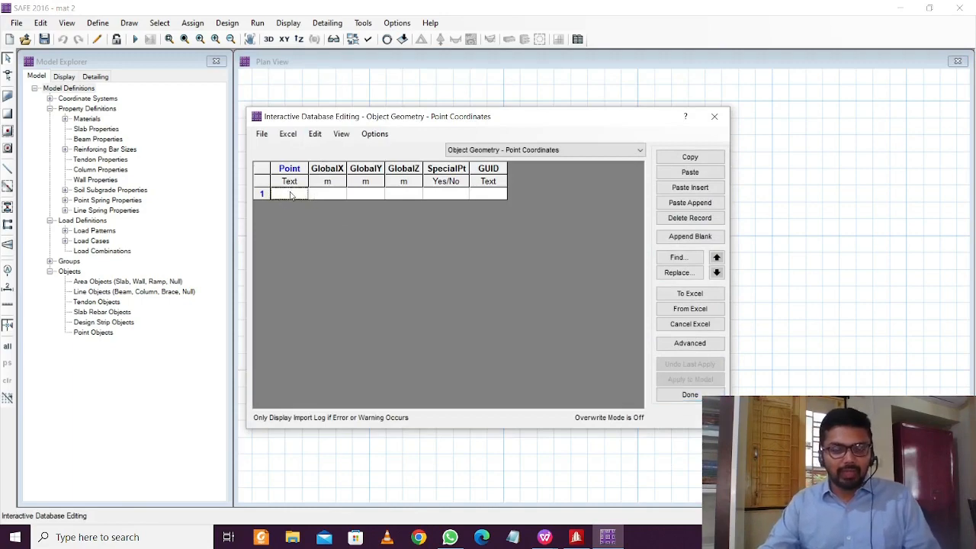
left_click(337, 197)
left_click(380, 194)
left_click(405, 194)
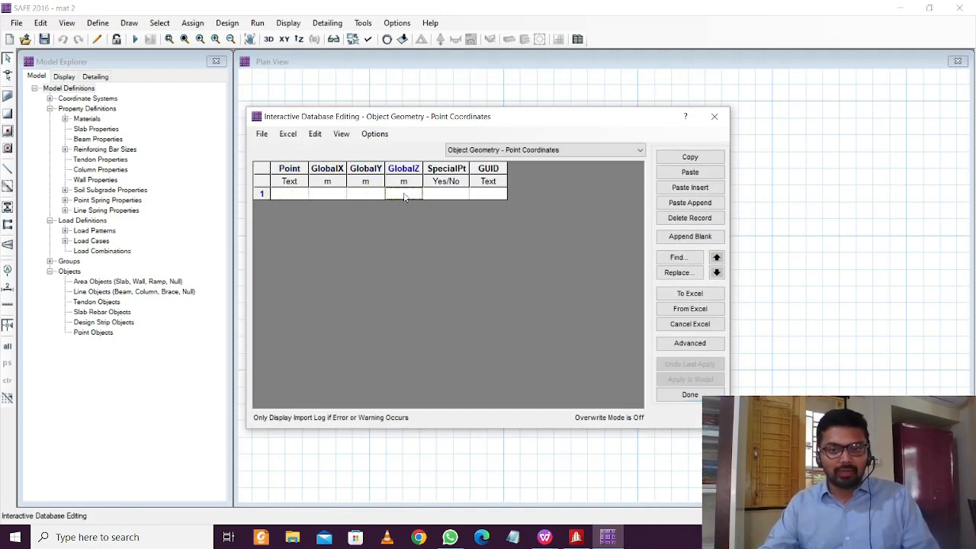
left_click(435, 190)
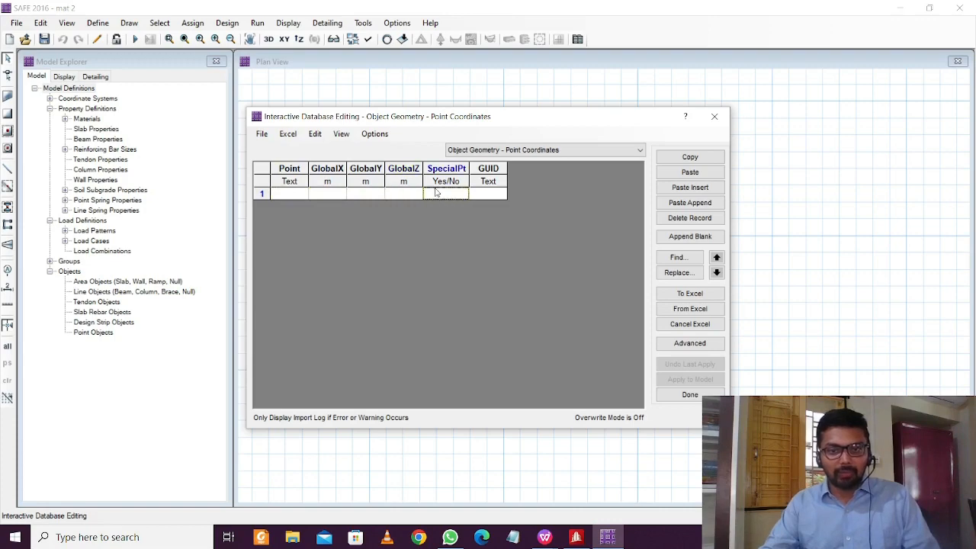
left_click(543, 534)
Enter 'yes' in E1 and fill it down column E for all 48 point rows
left_click(599, 485)
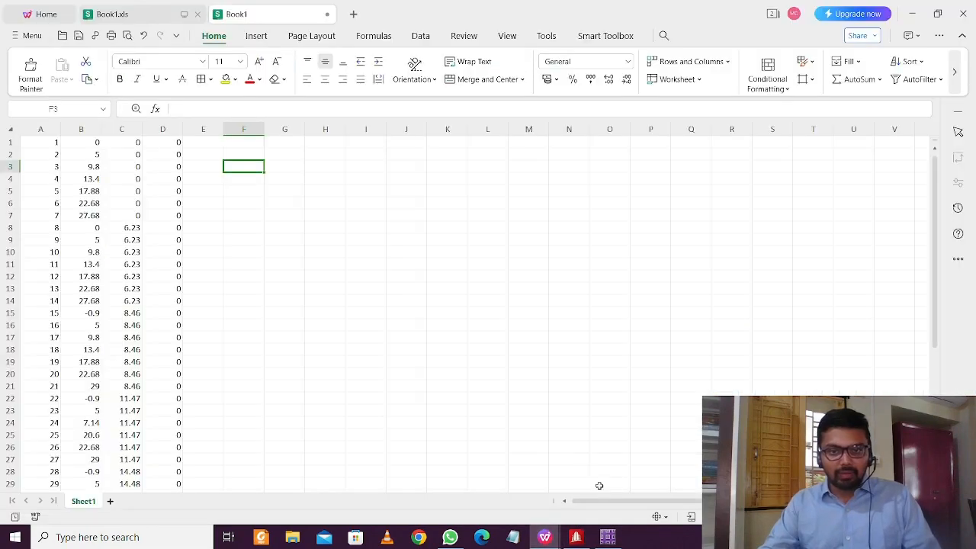
left_click(193, 176)
left_click(203, 154)
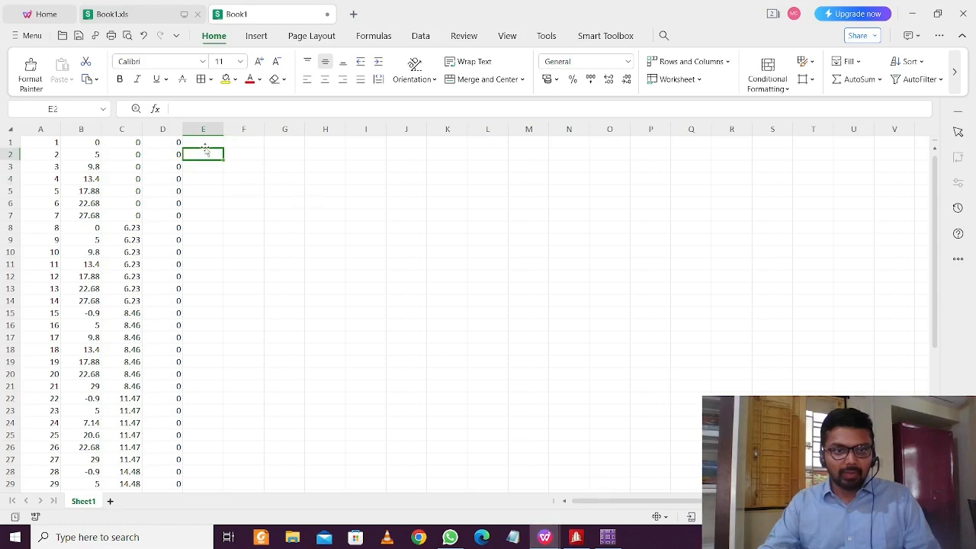
left_click(205, 142)
type("yes")
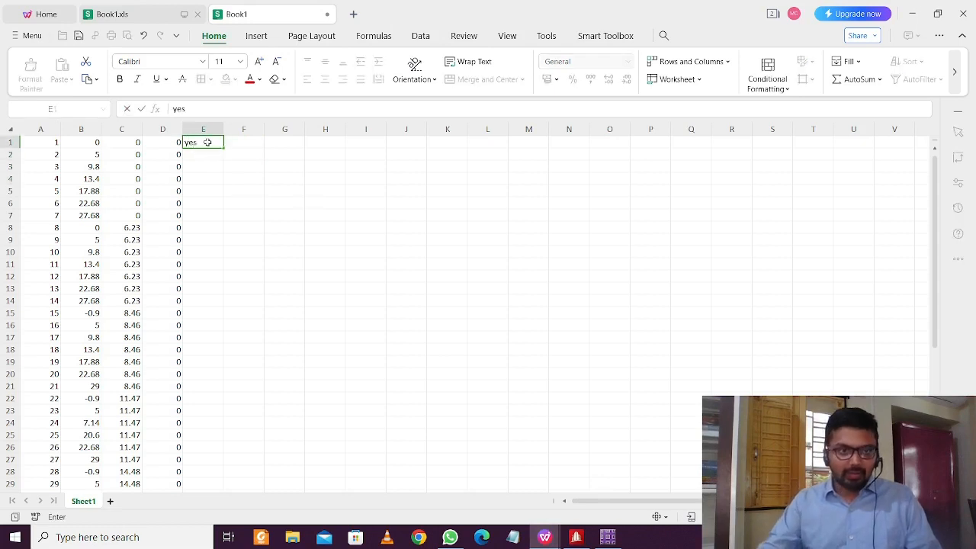
left_click(243, 227)
left_click(217, 142)
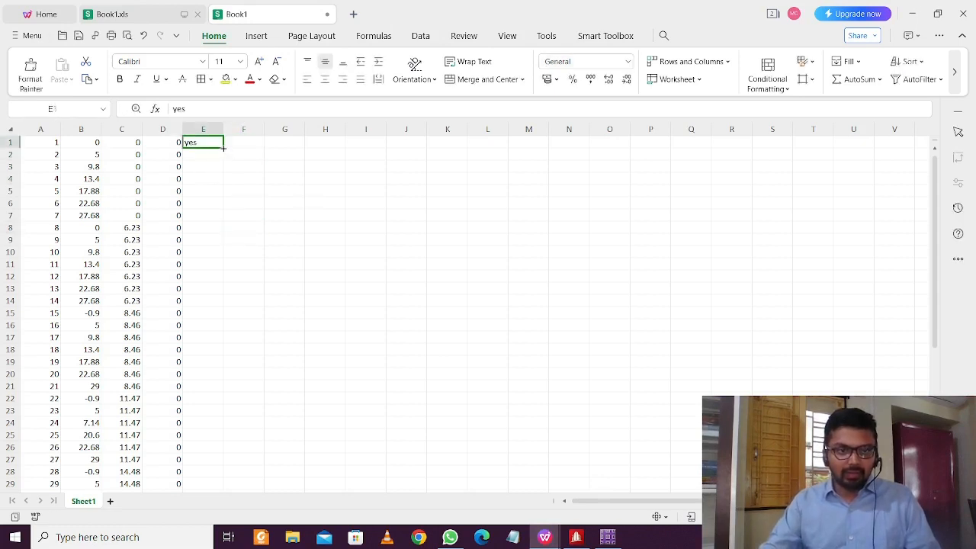
double_click(223, 148)
left_click(284, 179)
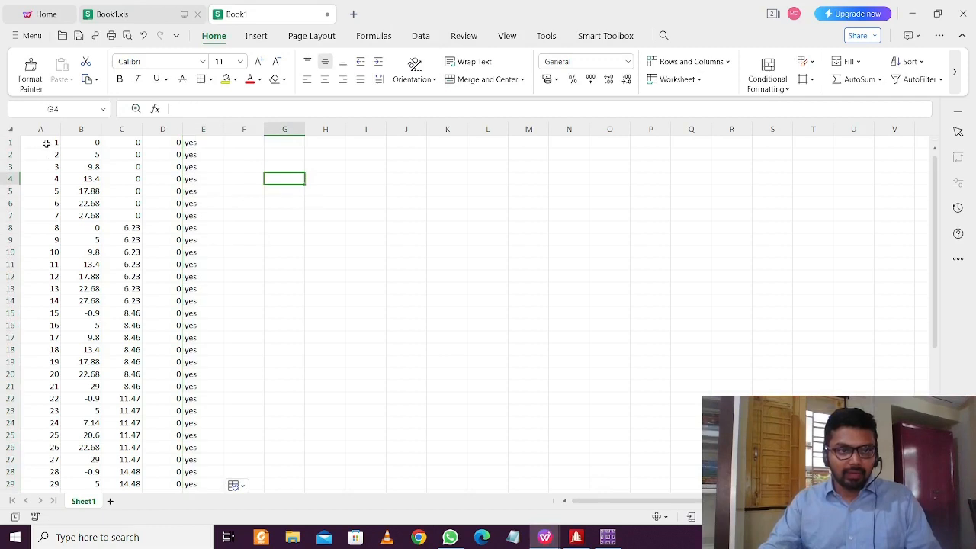
Select and copy the point table A1:E48
left_click_drag(46, 143, 168, 328)
left_click_drag(169, 343, 192, 240)
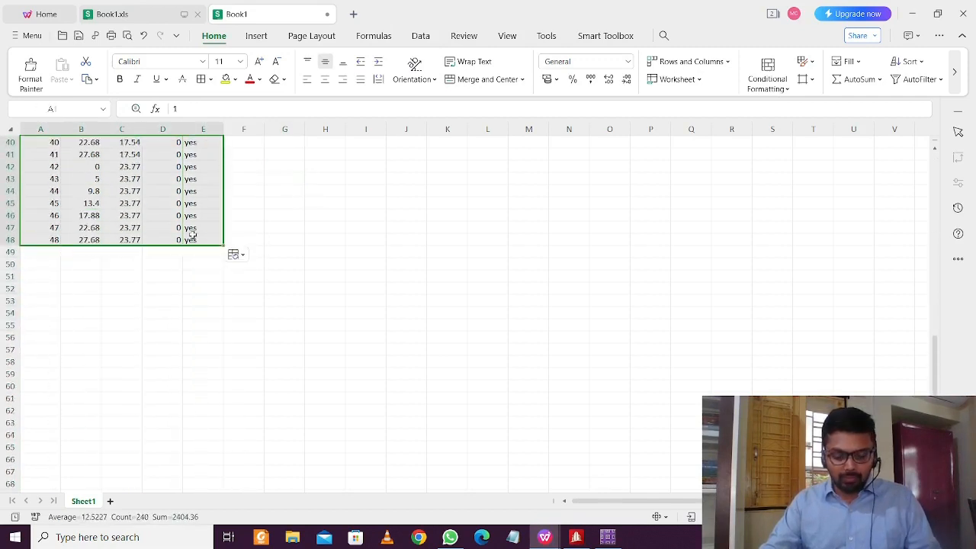
key("ctrl+c")
Paste the 48 points into SAFE's Point Coordinates grid, apply them to the model, and close
left_click(915, 13)
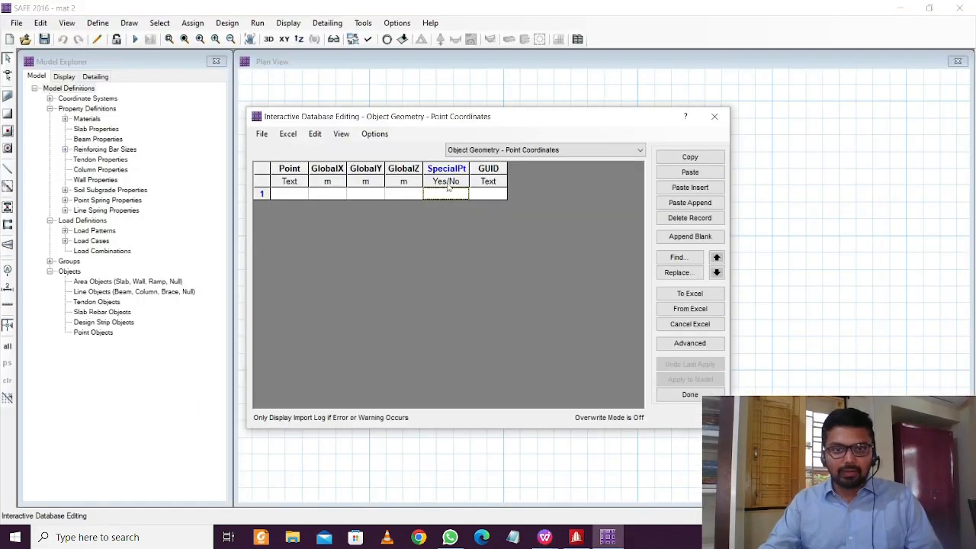
left_click(287, 193)
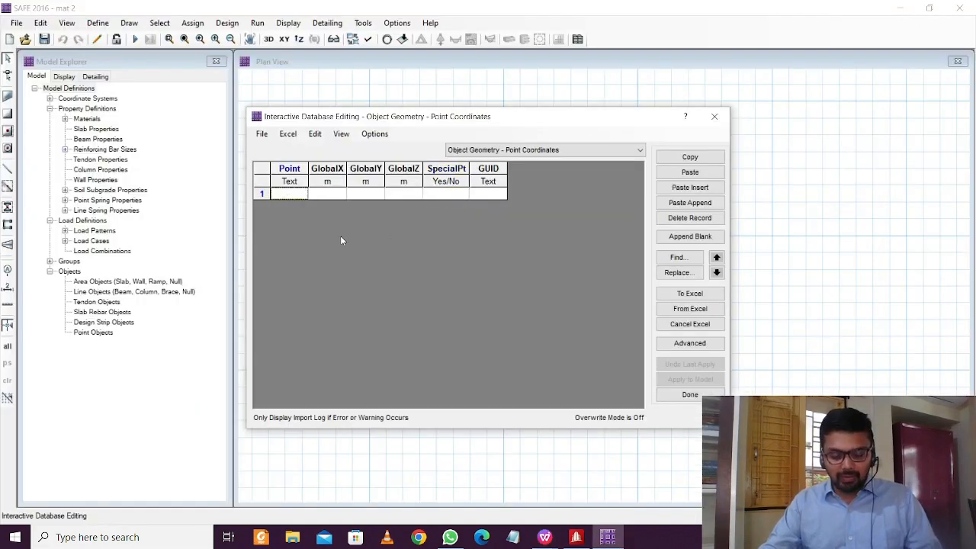
key("ctrl+v")
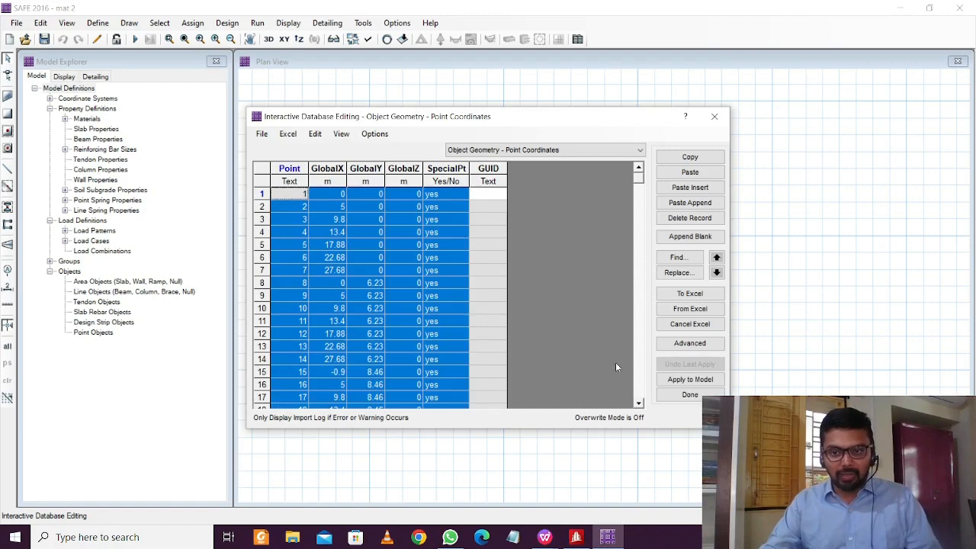
left_click(691, 379)
left_click(680, 398)
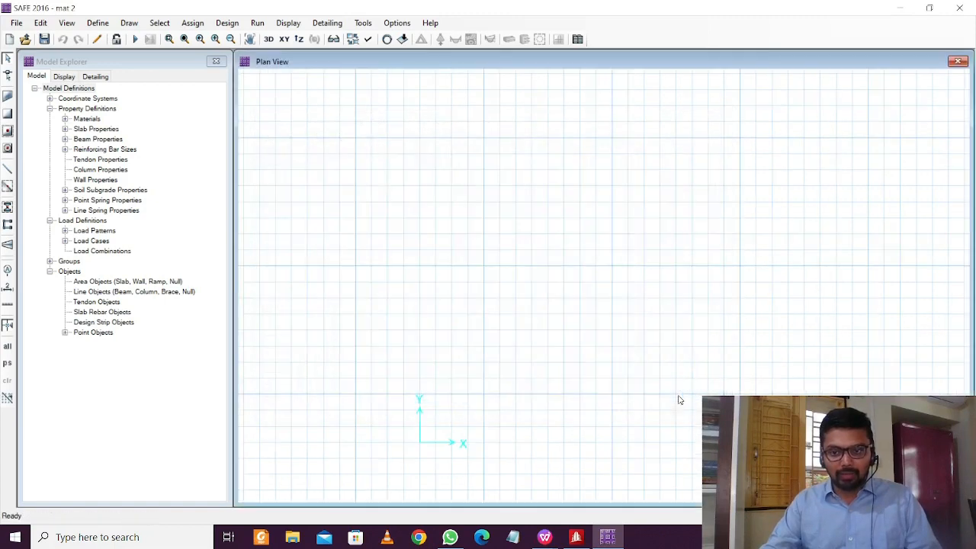
Turn on Points in the plan view's display options
left_click(368, 39)
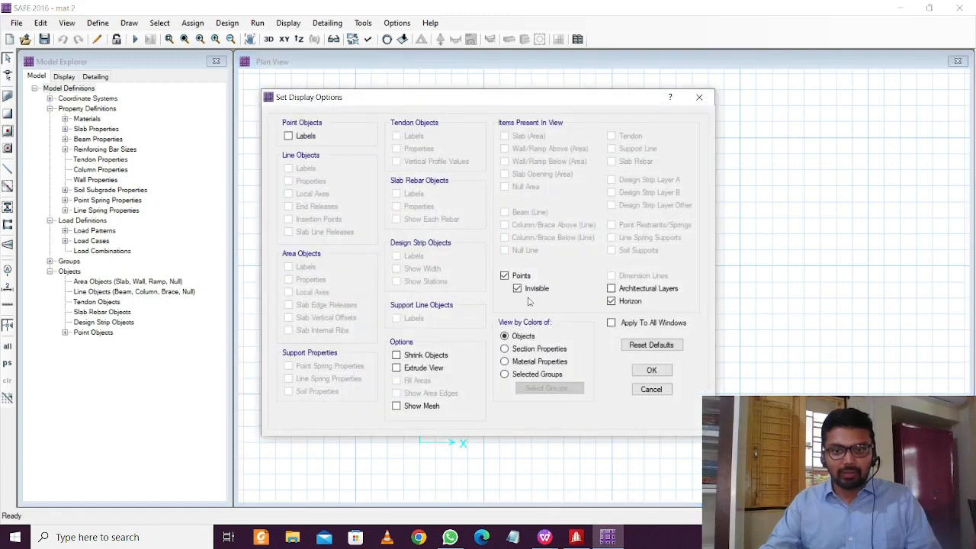
left_click(649, 370)
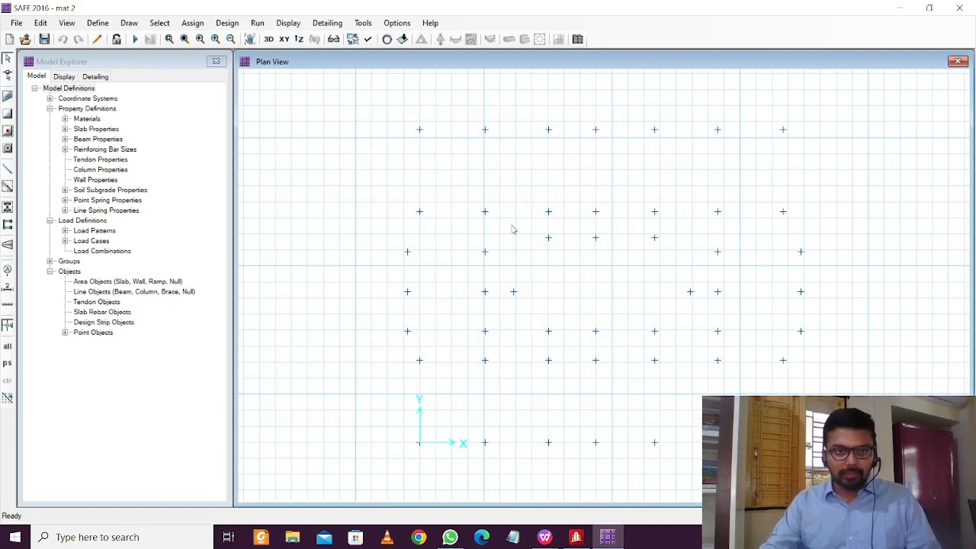
Rename the 4000Psi concrete to M30 with a strength of 30
left_click(108, 25)
left_click(112, 38)
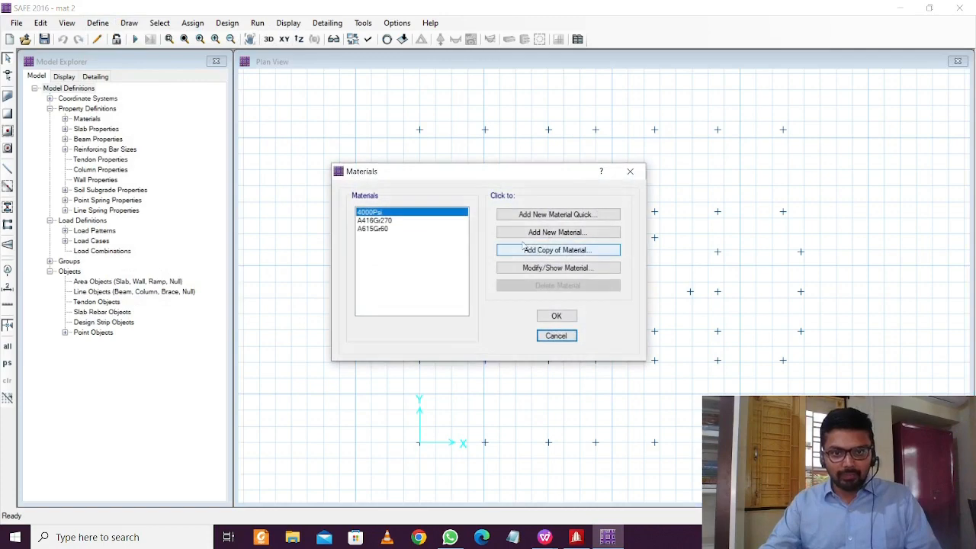
left_click(403, 220)
double_click(402, 220)
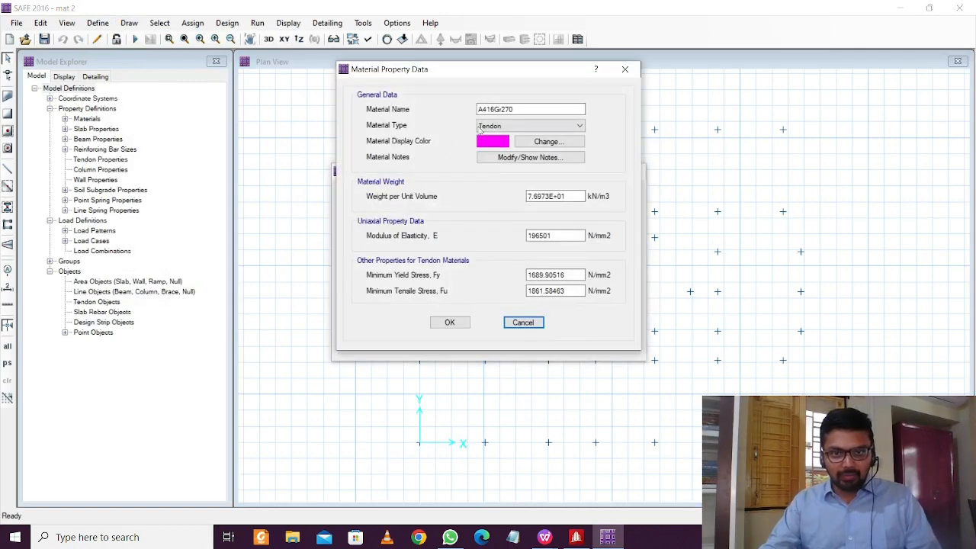
left_click(625, 70)
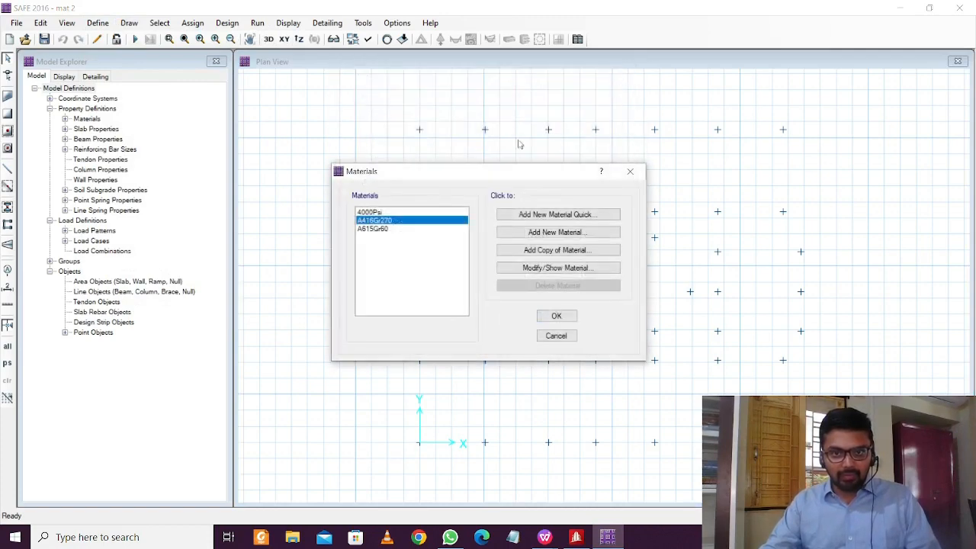
double_click(388, 213)
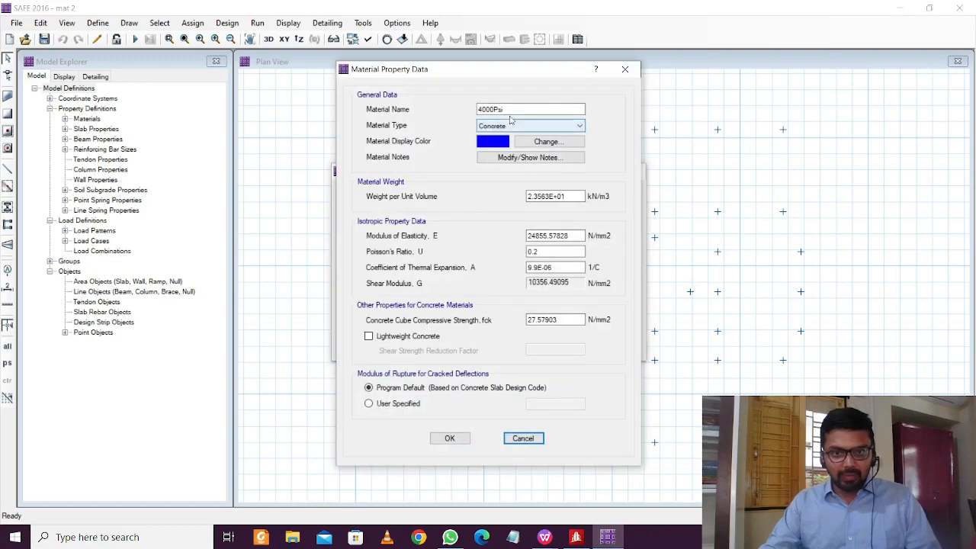
type("M30")
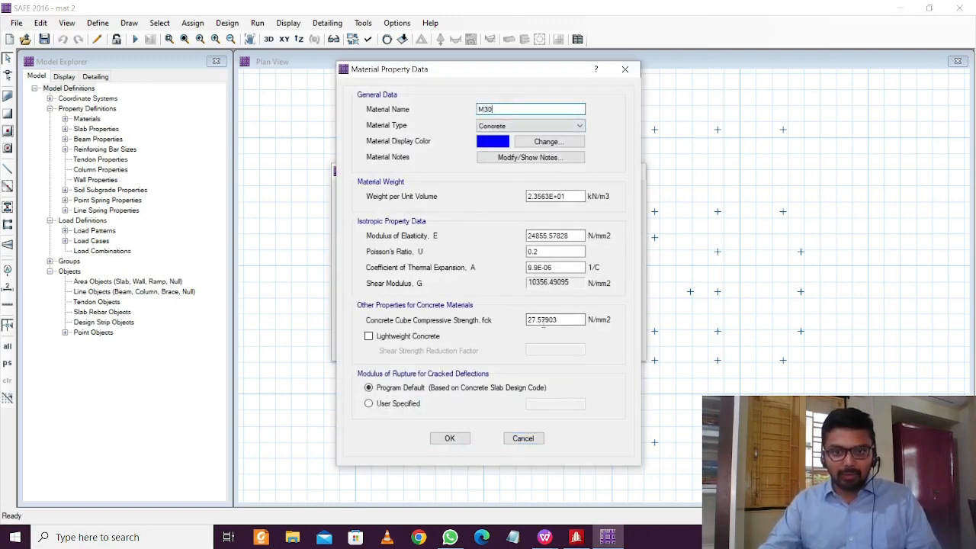
left_click_drag(556, 321, 461, 326)
left_click_drag(565, 320, 463, 319)
type("30")
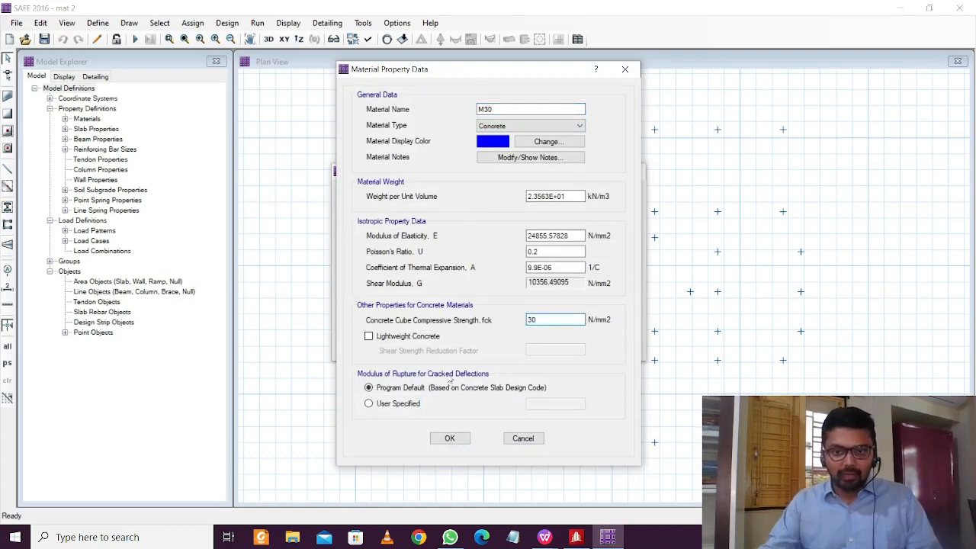
left_click(450, 439)
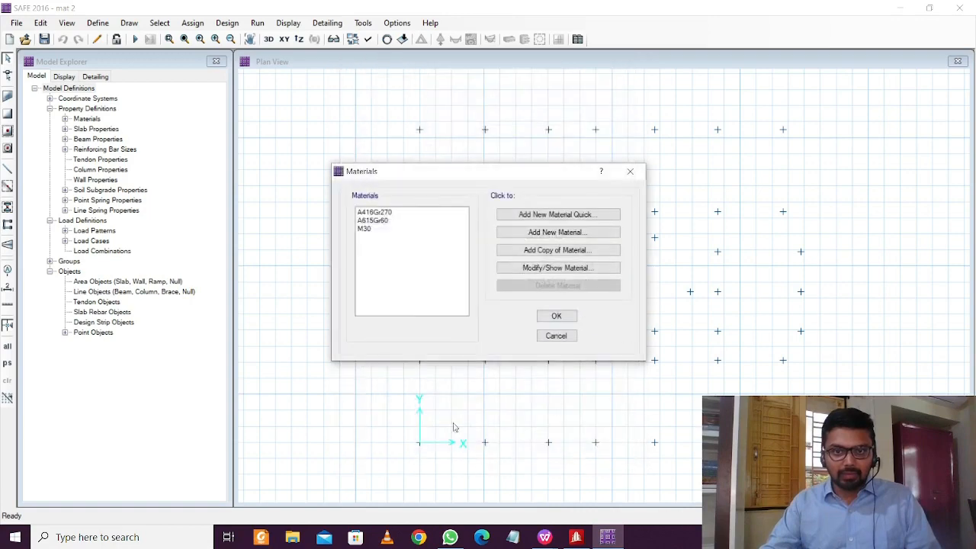
Rename the A615Gr60 rebar material to Fe 500 and accept the materials list
double_click(370, 230)
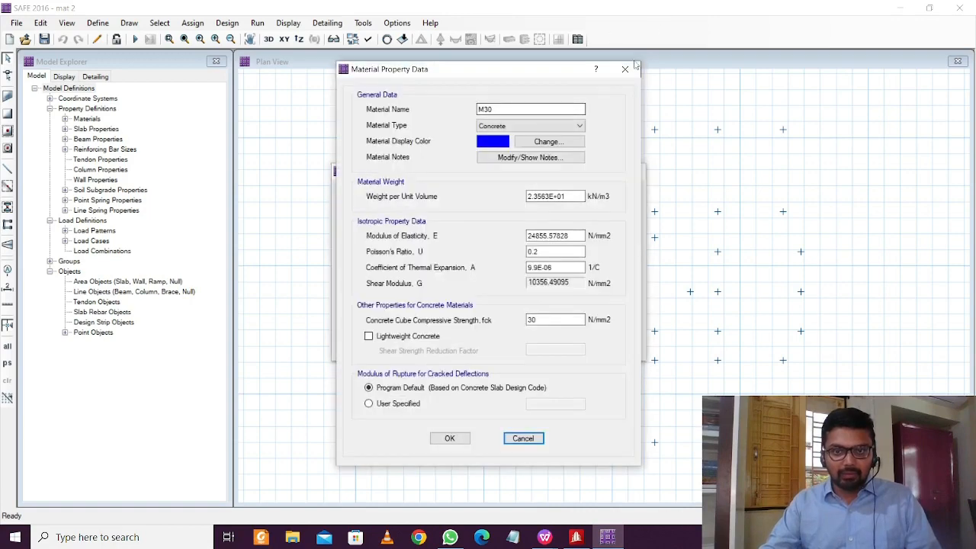
left_click(634, 66)
double_click(385, 221)
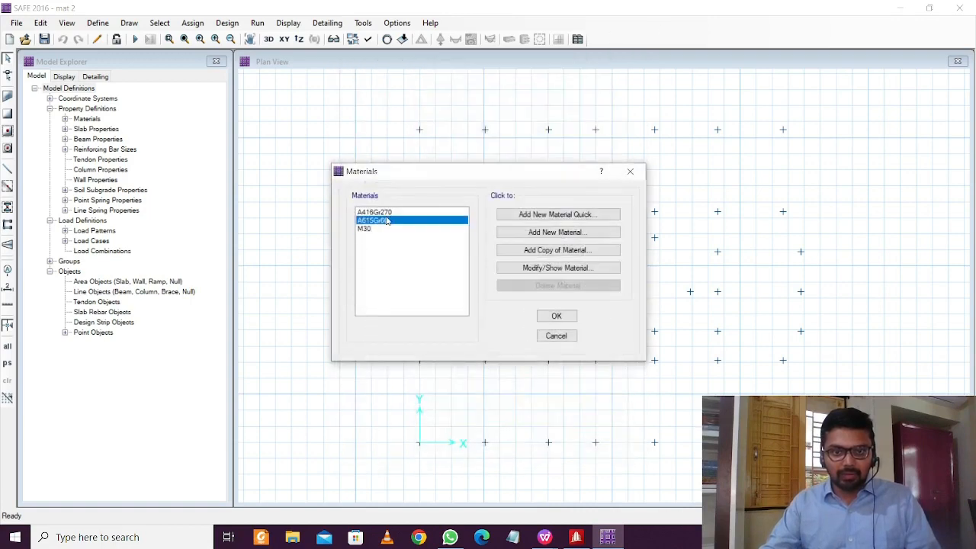
double_click(560, 109)
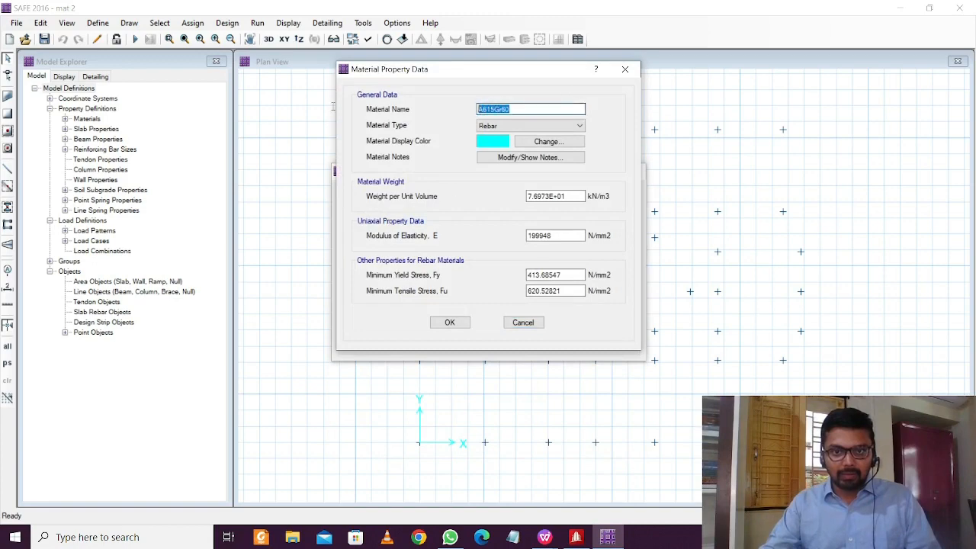
type("F")
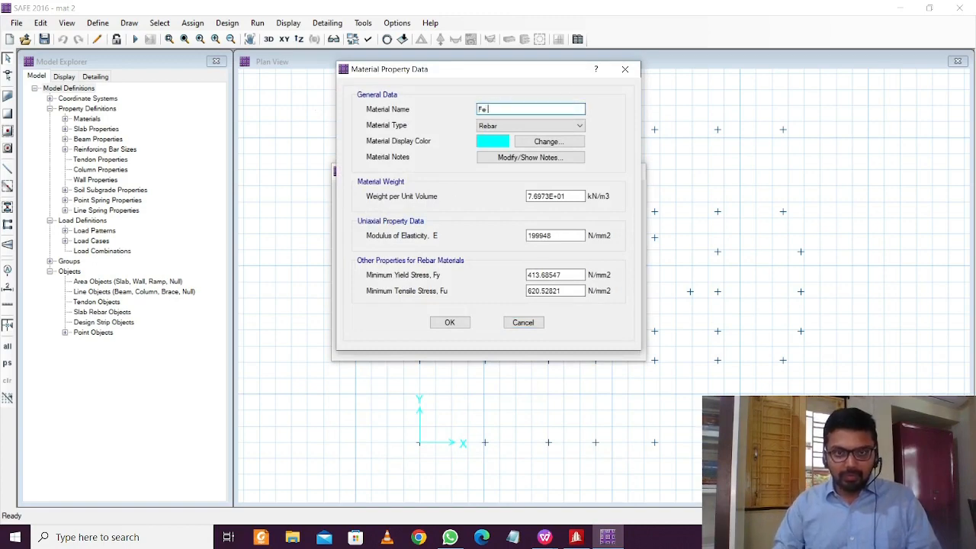
type("e 500")
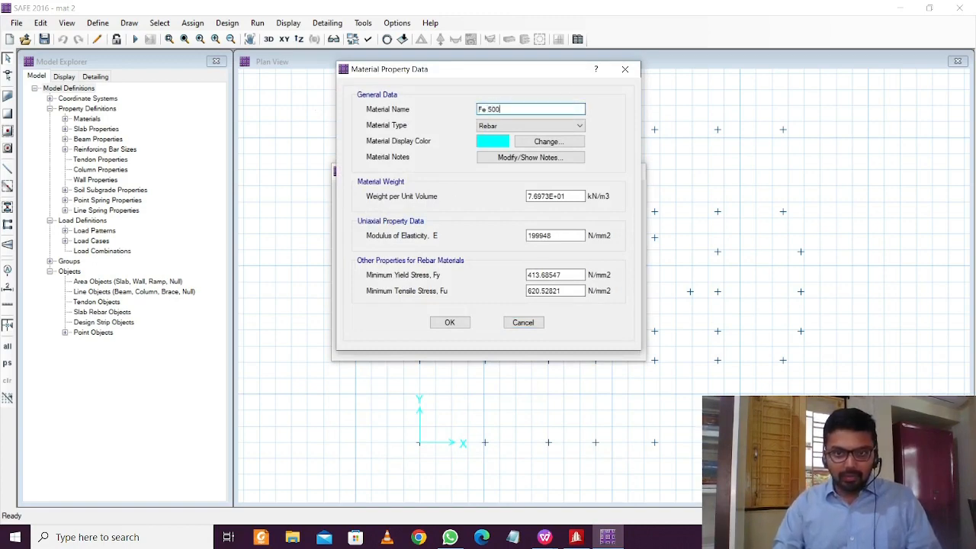
left_click(450, 323)
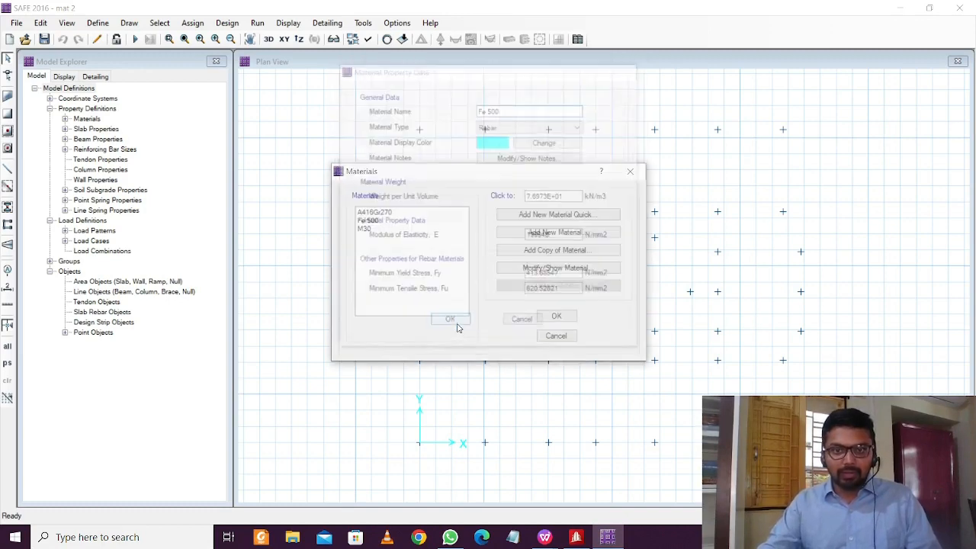
left_click(560, 319)
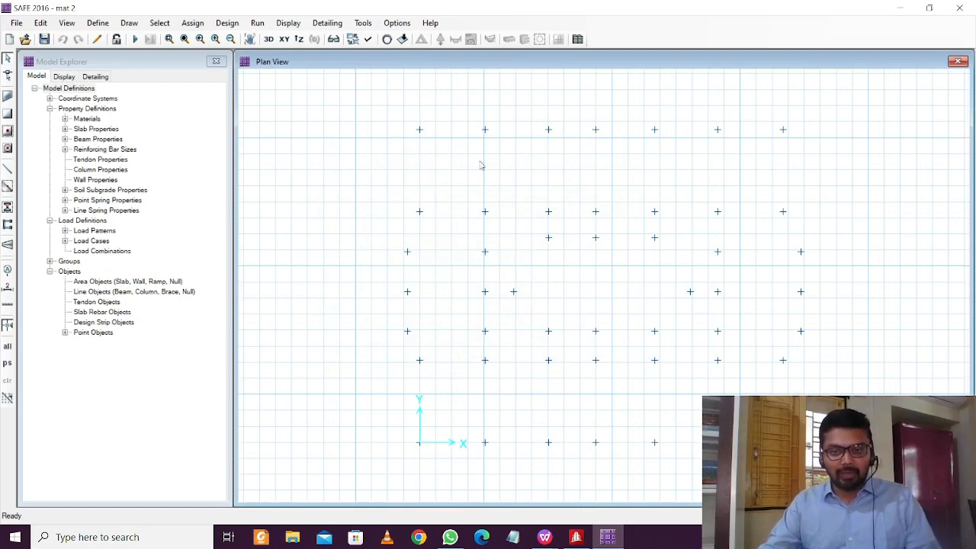
Set the SLAB1 slab property's thickness to 500 and confirm the Slab Properties dialog
left_click(98, 23)
left_click(124, 61)
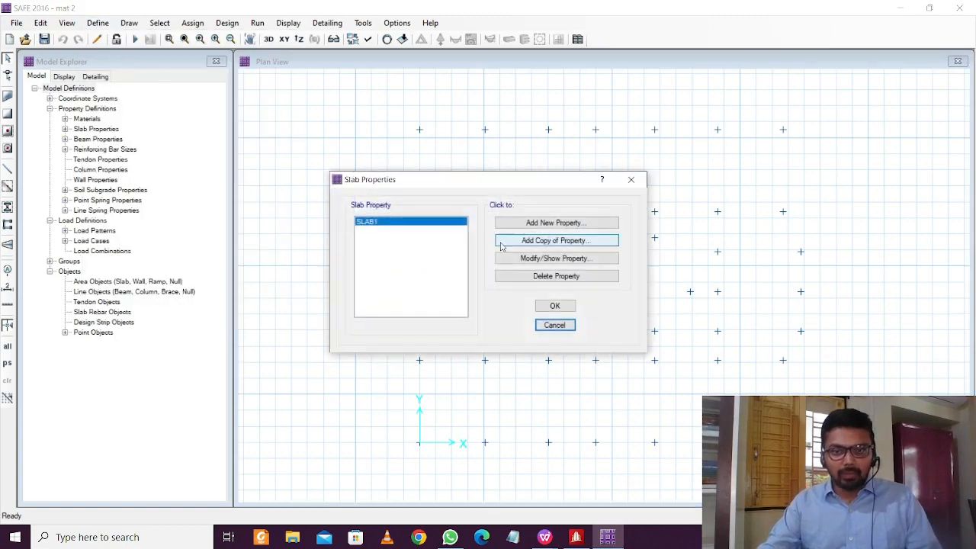
double_click(383, 223)
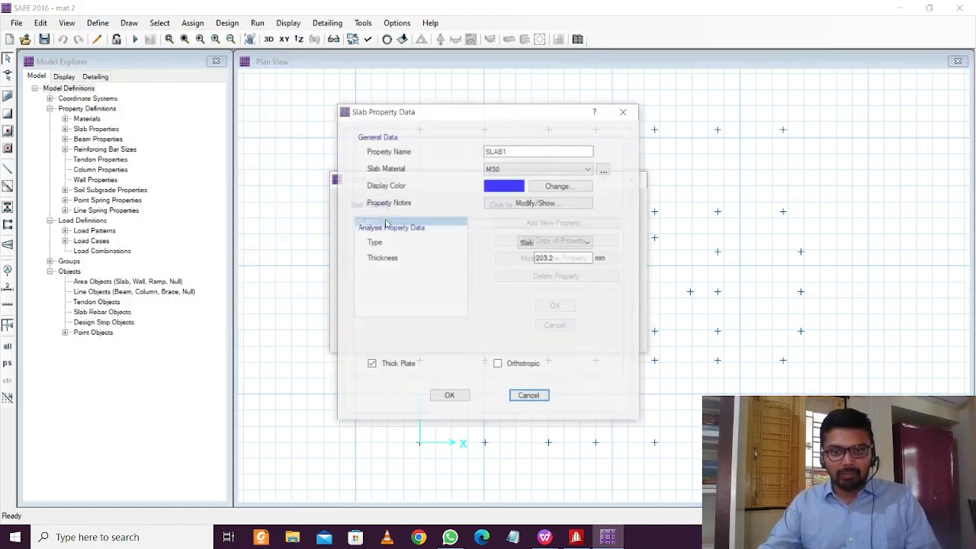
double_click(561, 258)
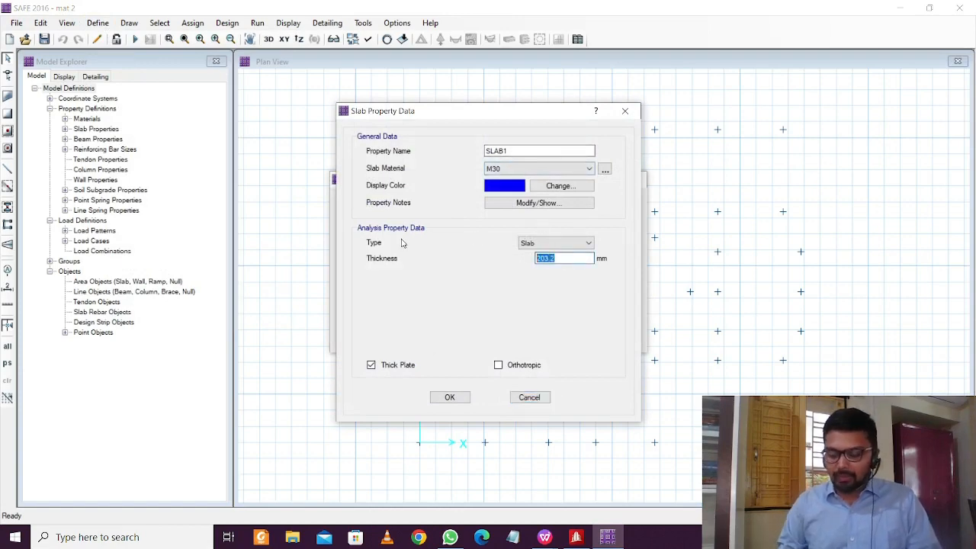
type("500")
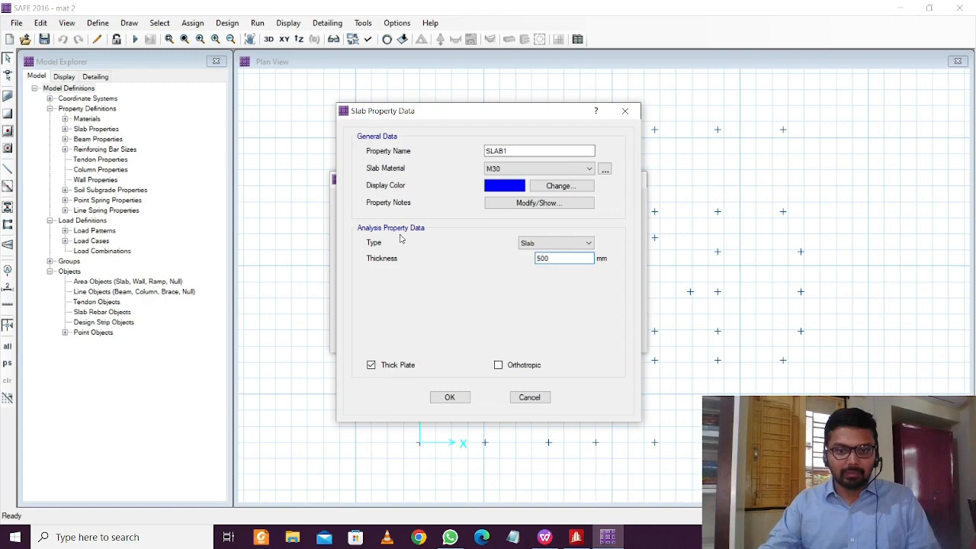
left_click(460, 399)
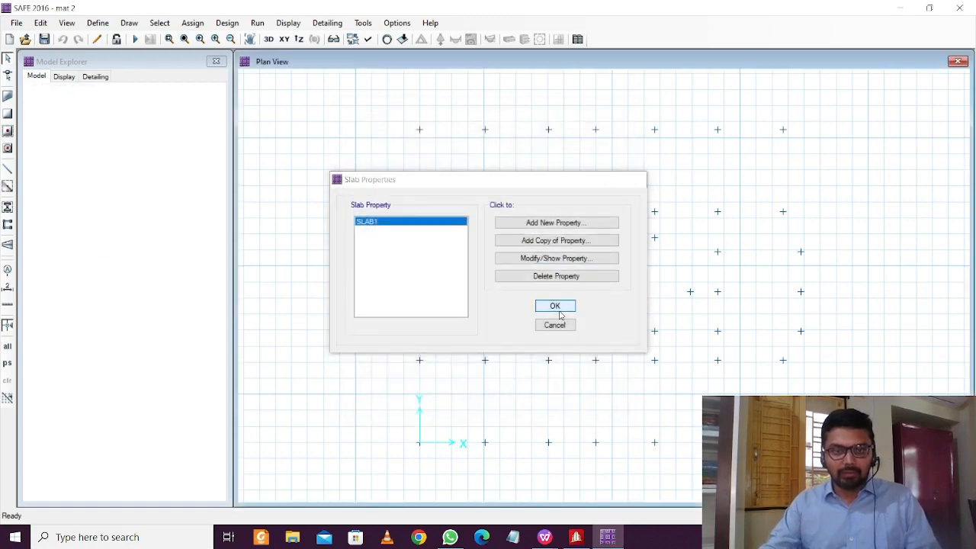
left_click(554, 306)
left_click(100, 24)
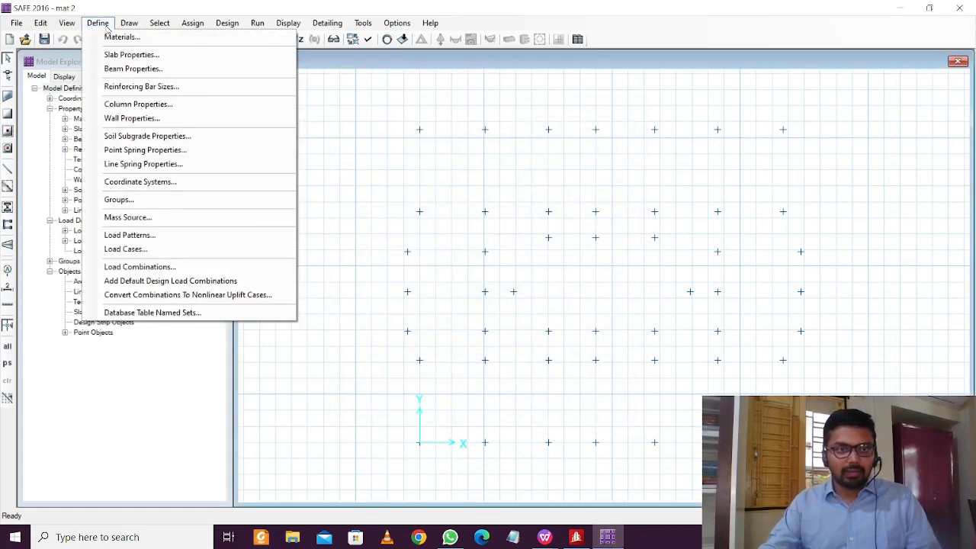
Replace the US #2–#18 bars with the SI 6–28 mm bar set, accepting deletion of detailing results
left_click(130, 87)
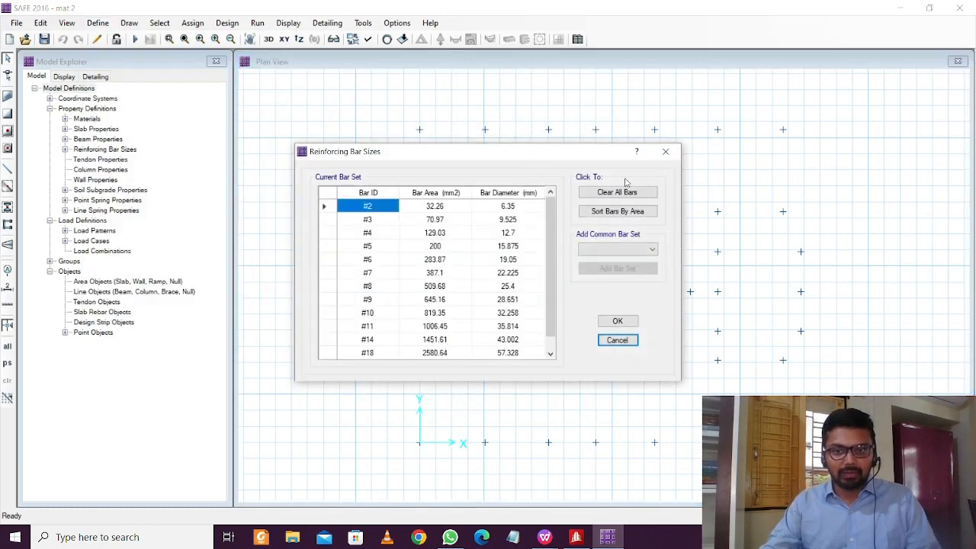
left_click(616, 249)
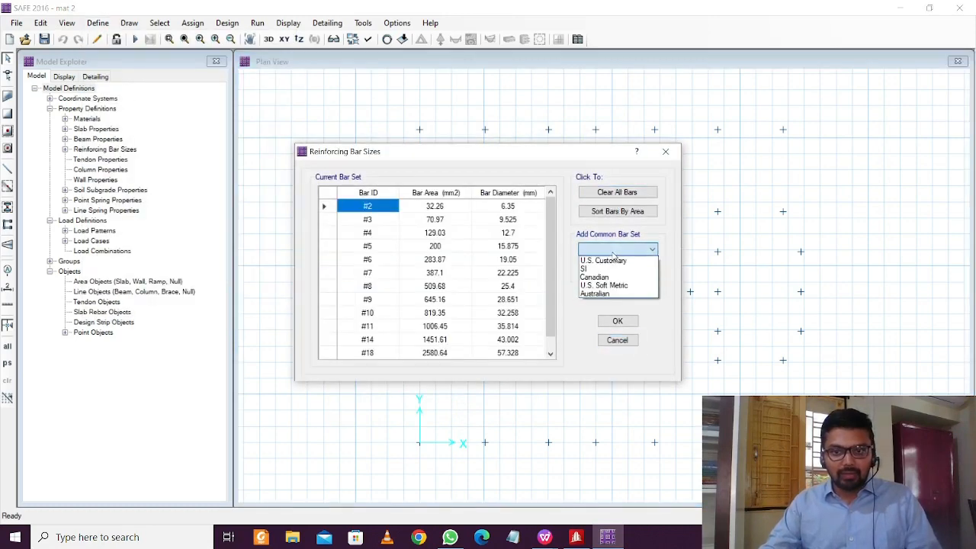
left_click(614, 269)
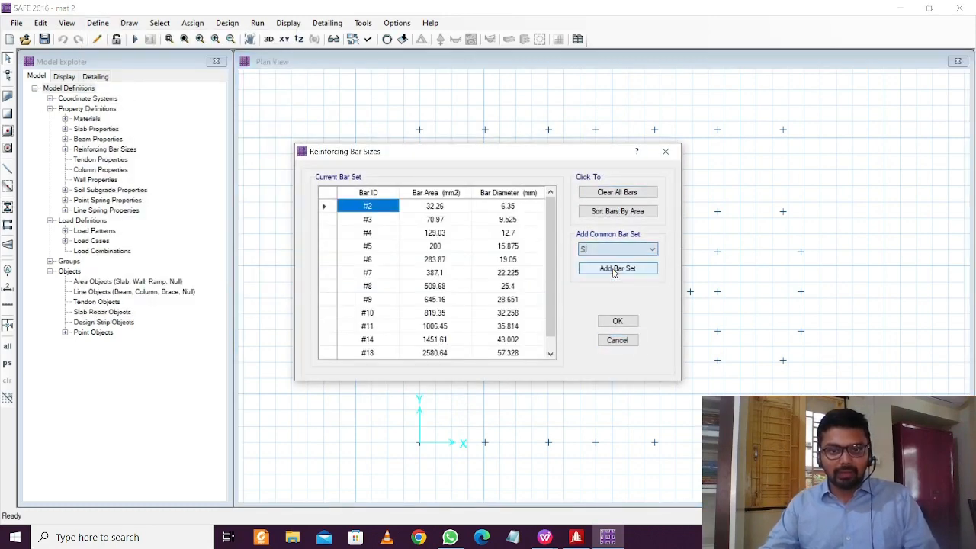
left_click(625, 195)
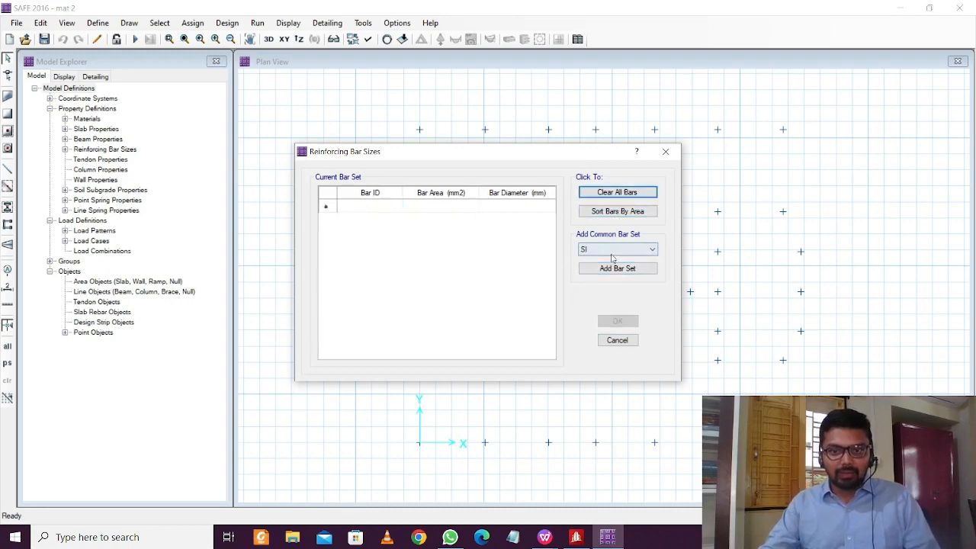
left_click(617, 268)
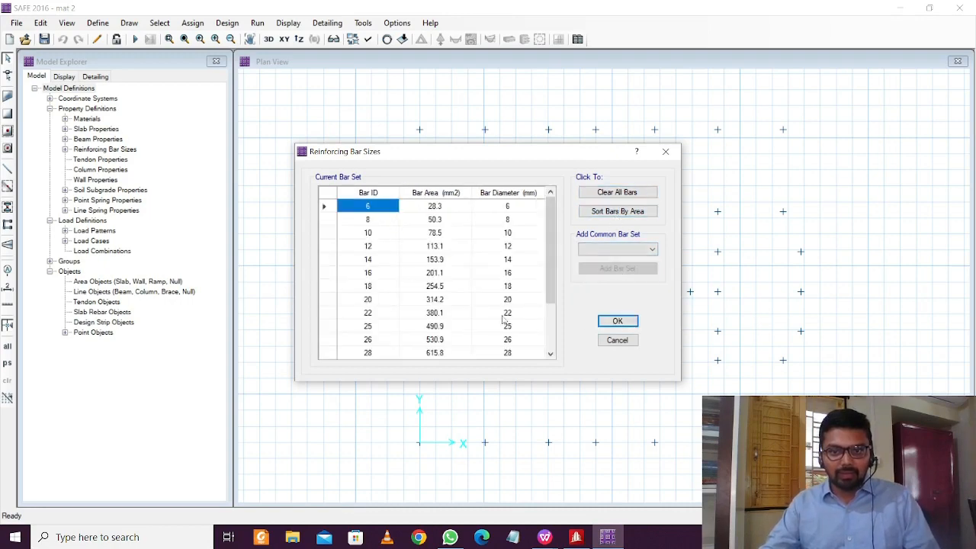
left_click(618, 321)
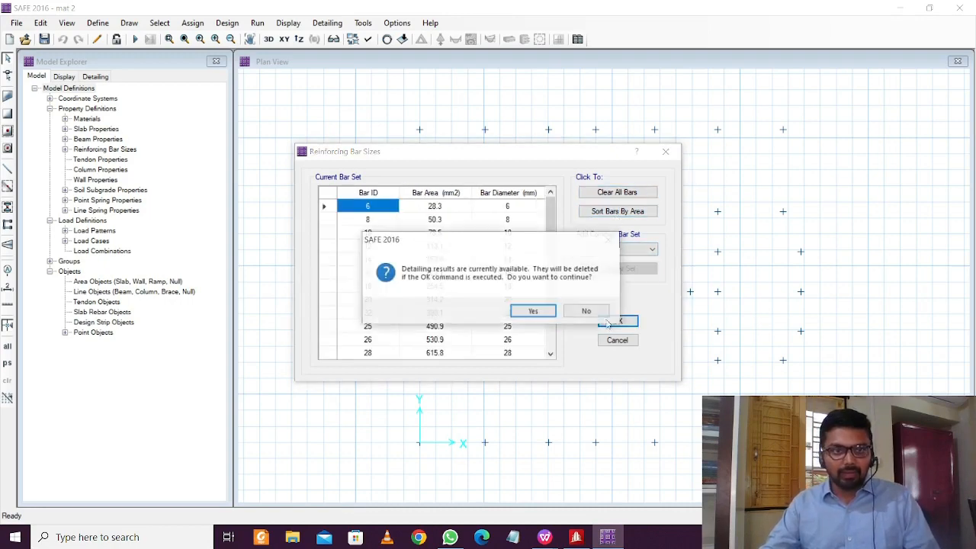
left_click(547, 311)
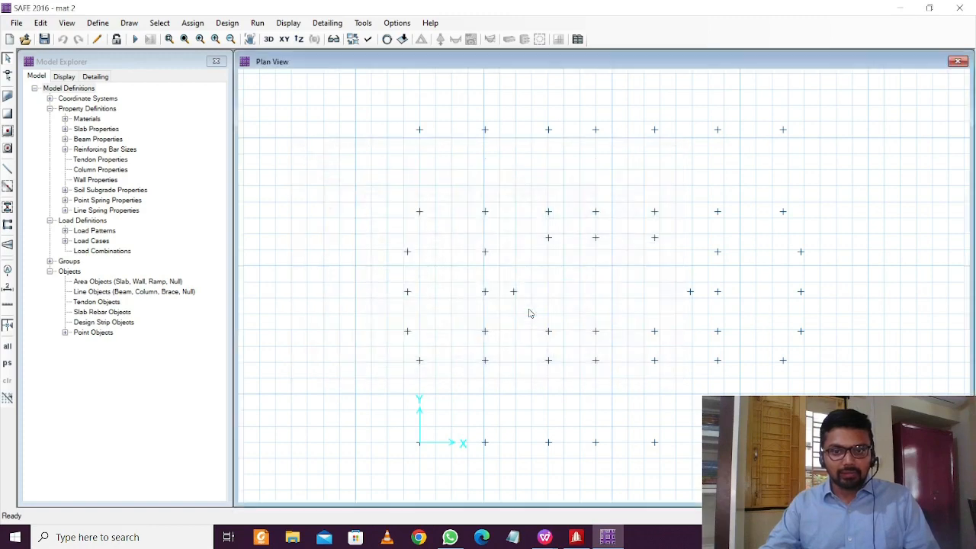
Define column property COL1 as a 500 × 500 mm rectangular M30 section
left_click(98, 23)
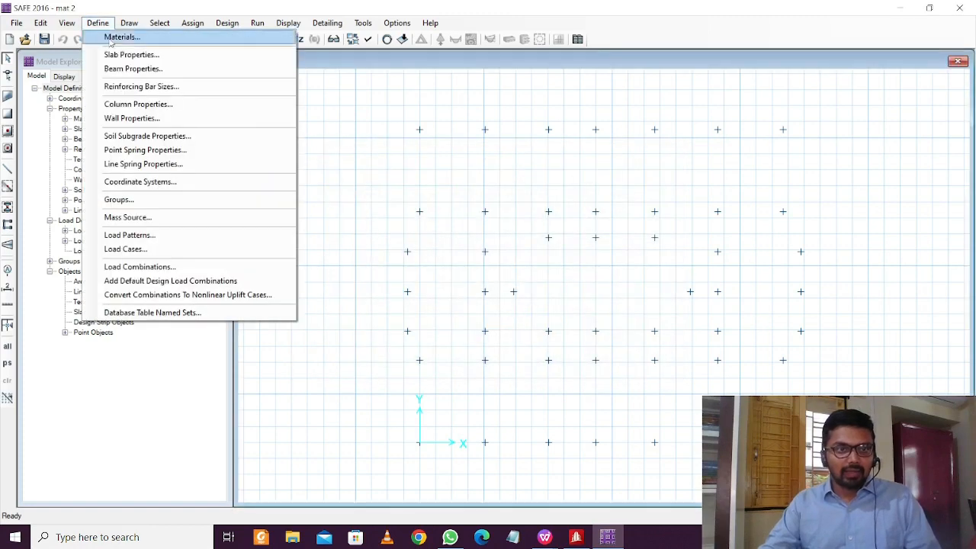
left_click(134, 104)
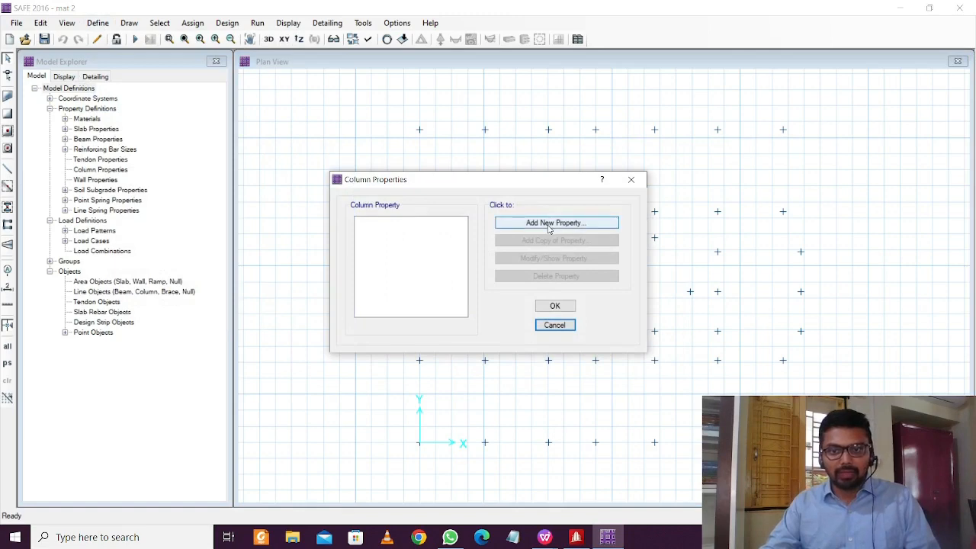
left_click(550, 225)
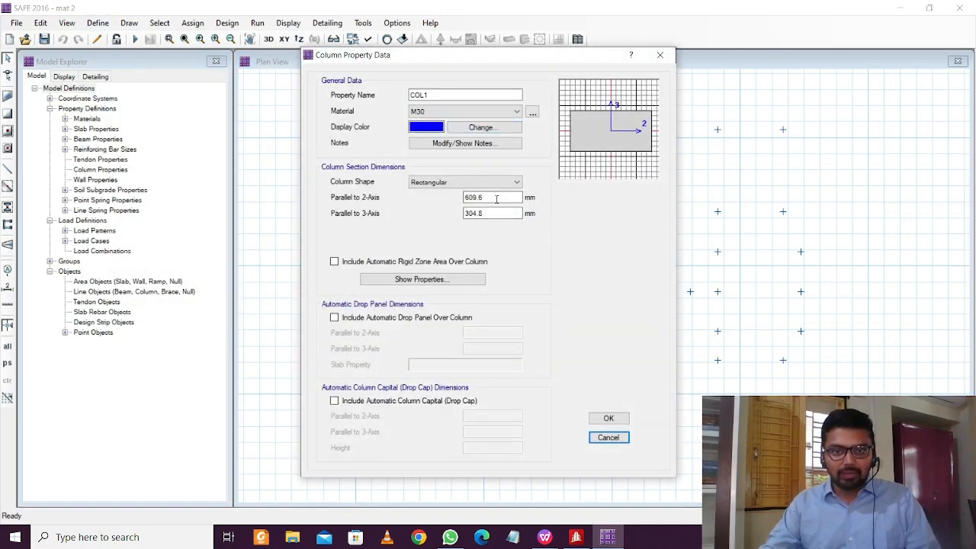
double_click(497, 200)
type("500")
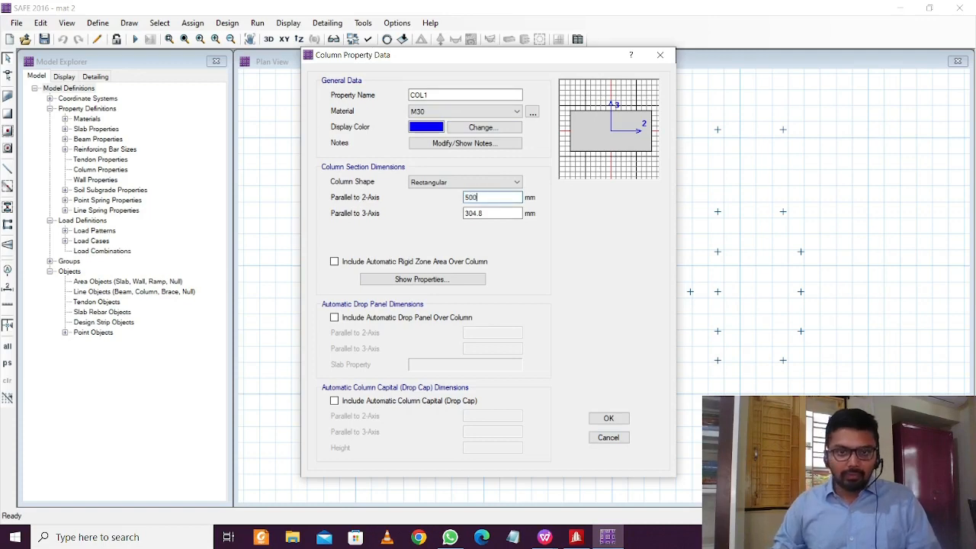
key("Tab")
type("5")
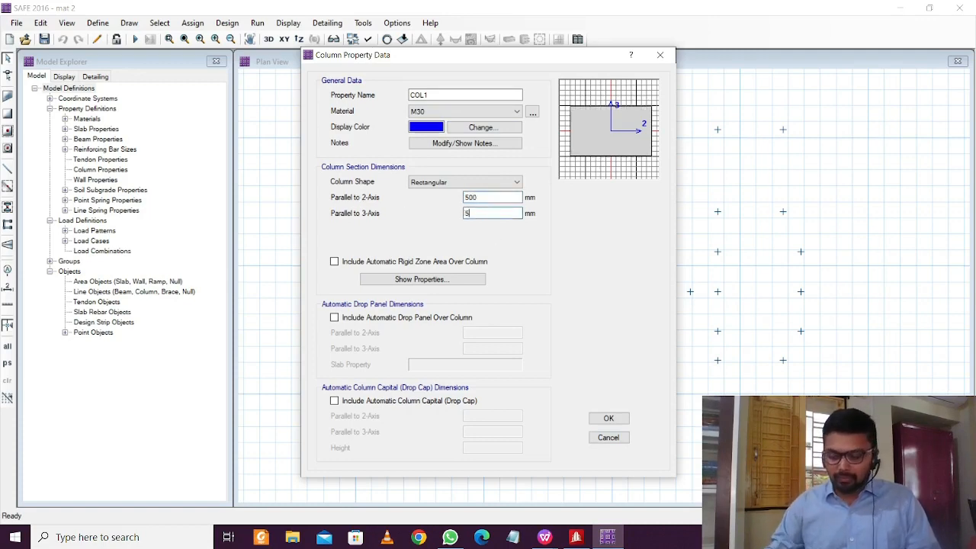
left_click(607, 419)
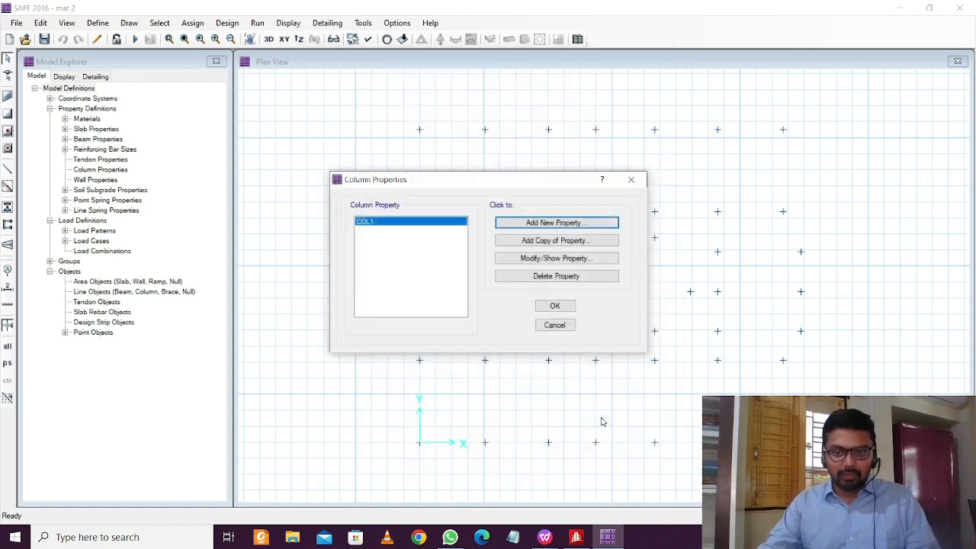
left_click(568, 308)
left_click(99, 22)
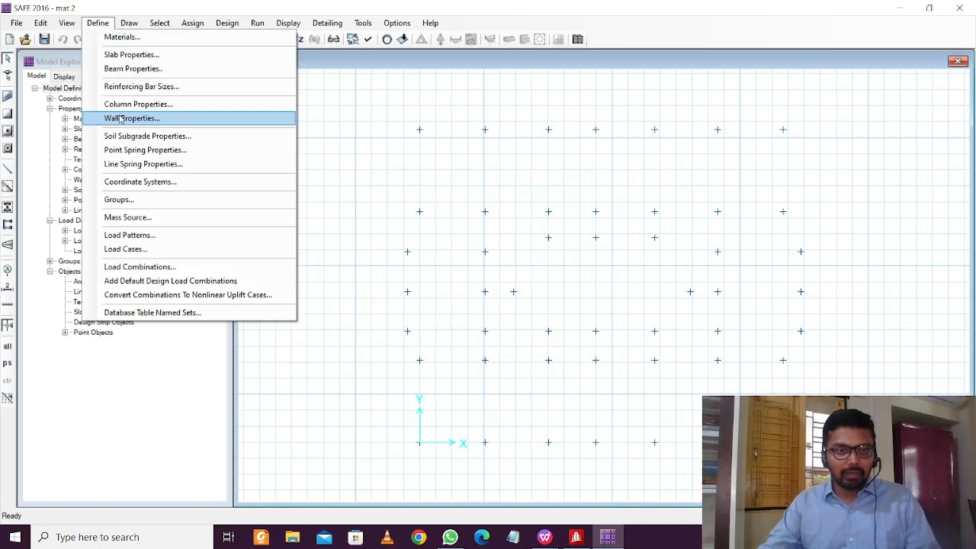
Show the SOIL1 subgrade property and select its 2.7145E+04 kN/m3 subgrade modulus value
left_click(121, 137)
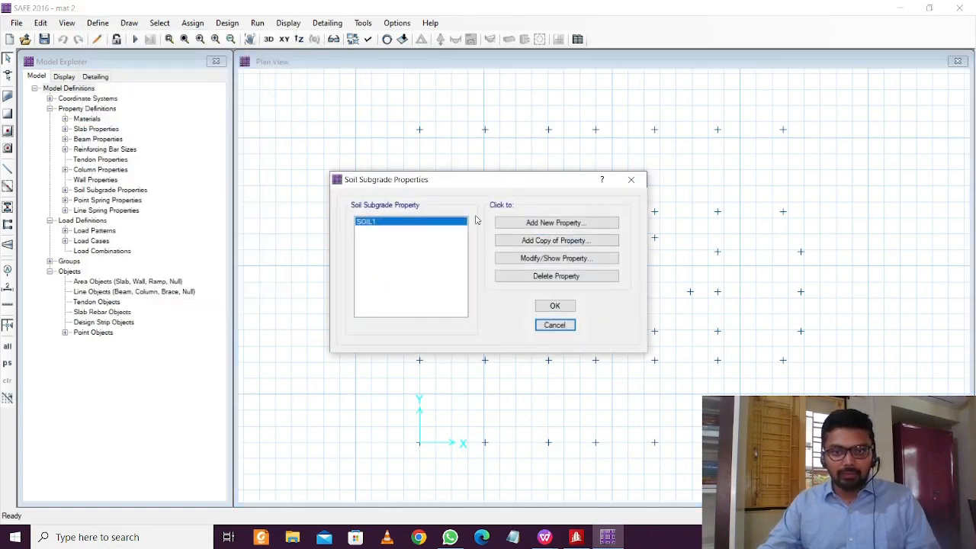
left_click(545, 257)
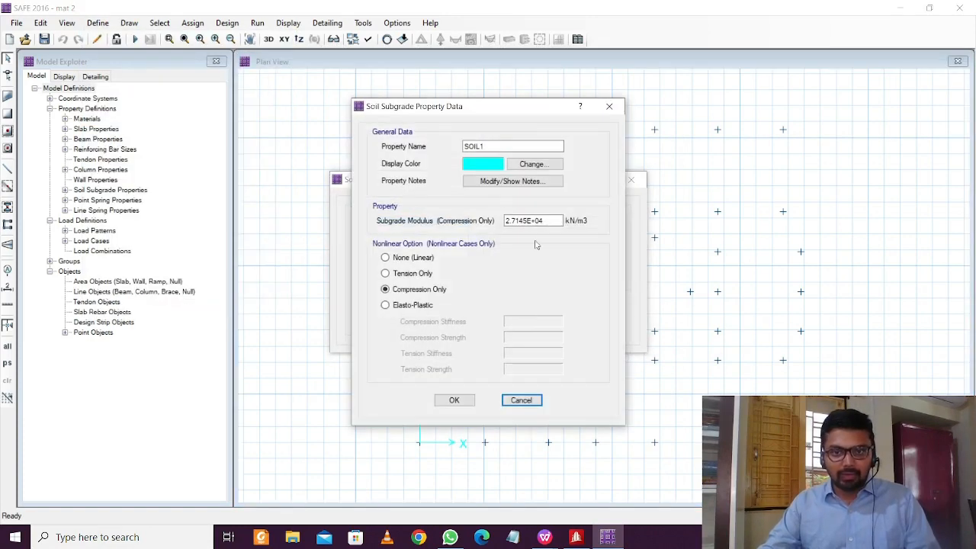
double_click(534, 220)
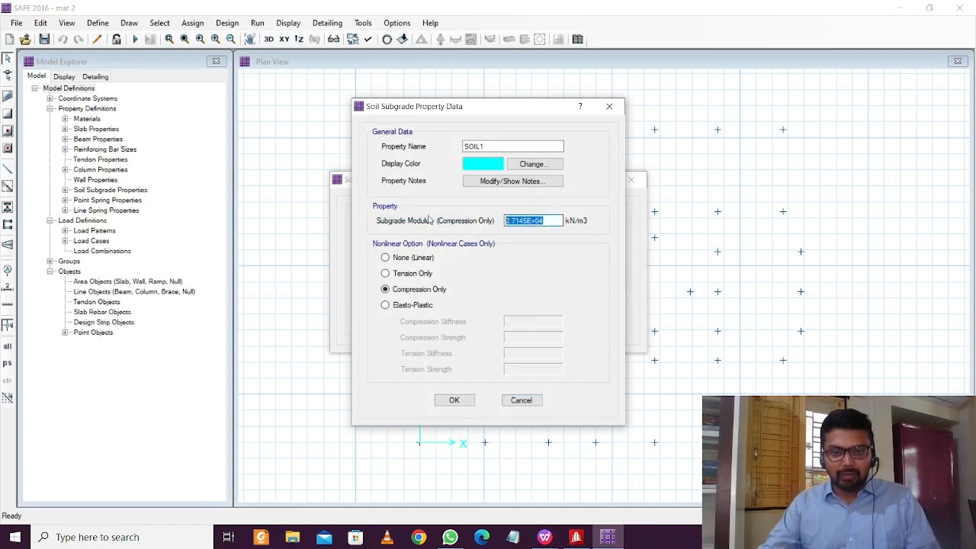
left_click(141, 537)
Launch Windows Calculator and compute 80 ÷ 0.05 = 1,600
type("cal")
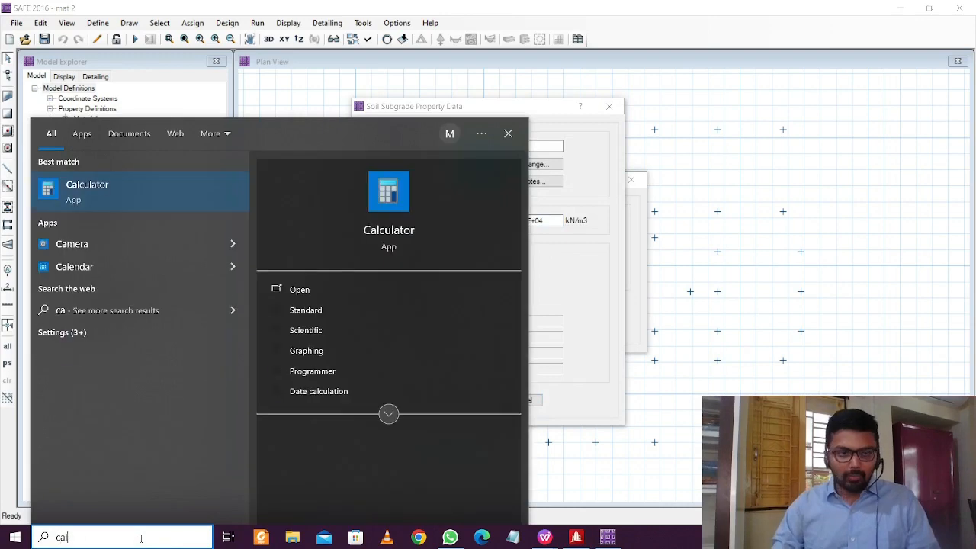
left_click(137, 196)
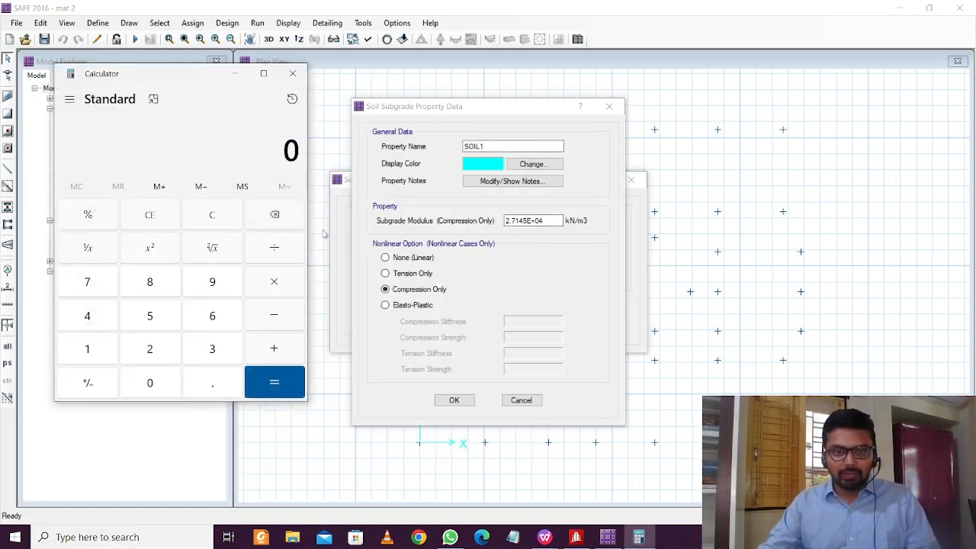
type("80 ÷ ")
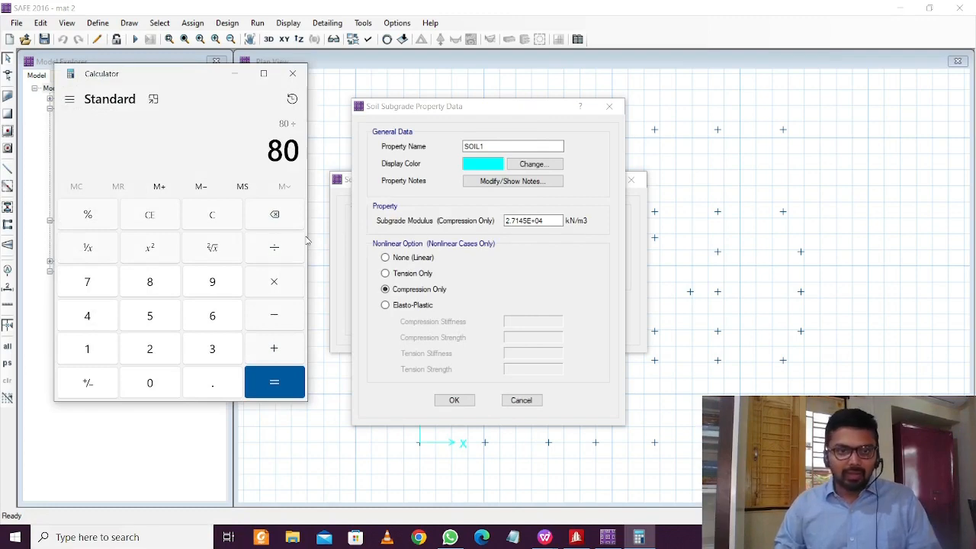
type("4")
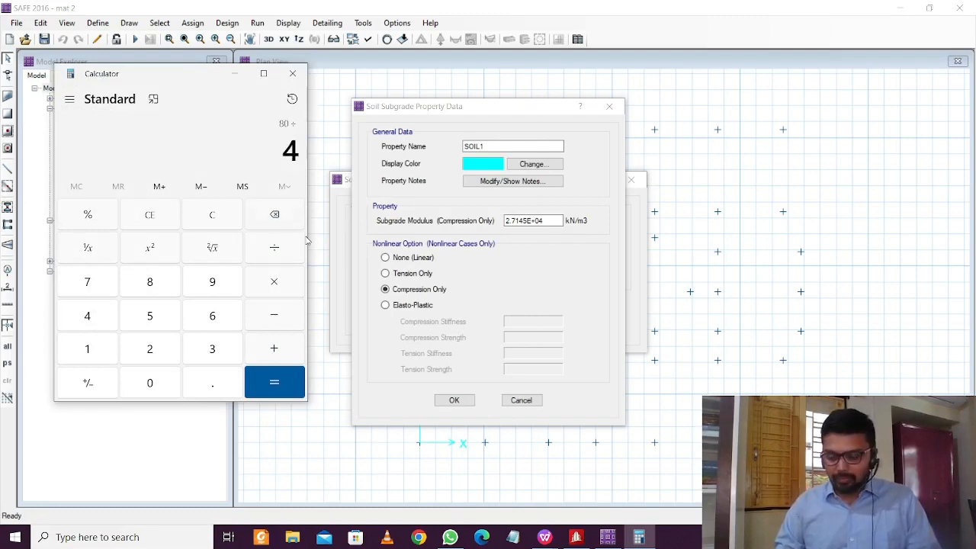
key("BackSpace")
type(".")
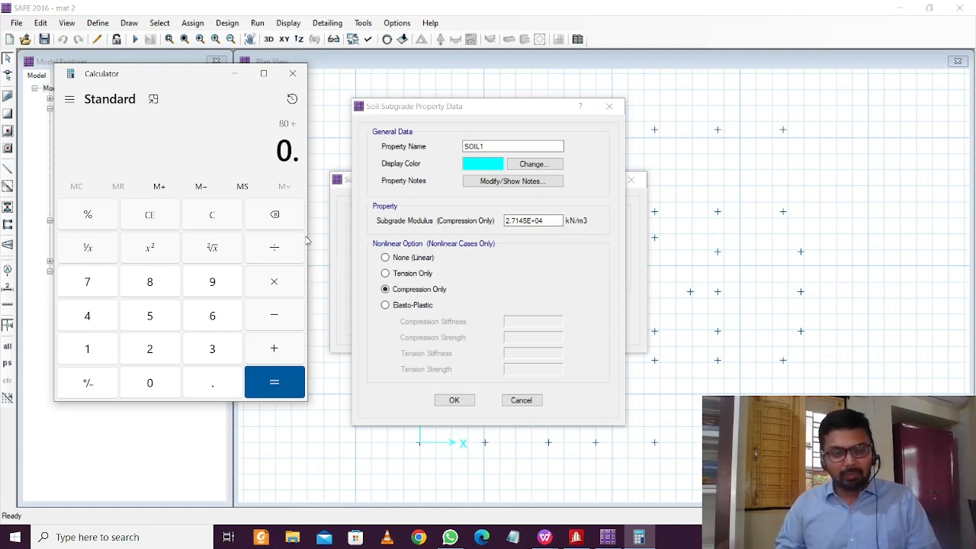
type("05")
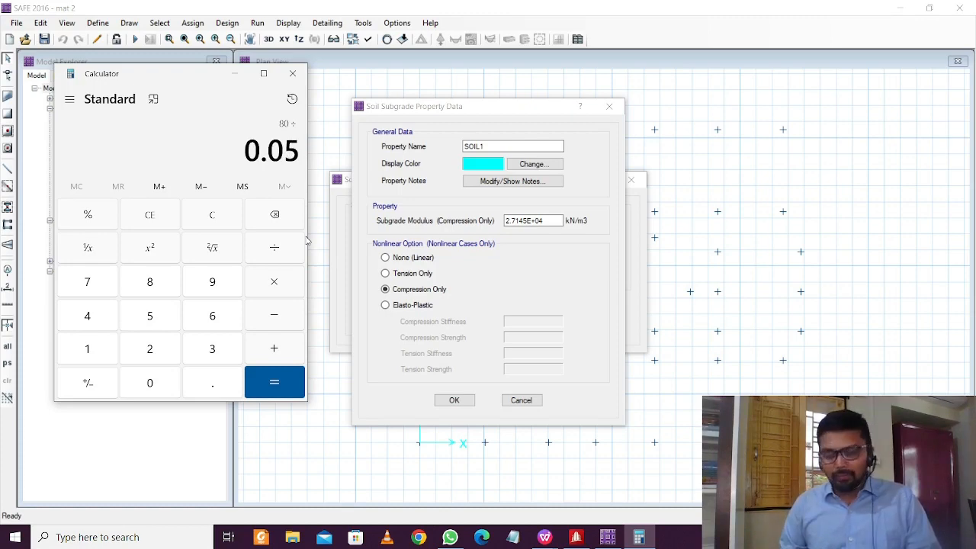
key("Return")
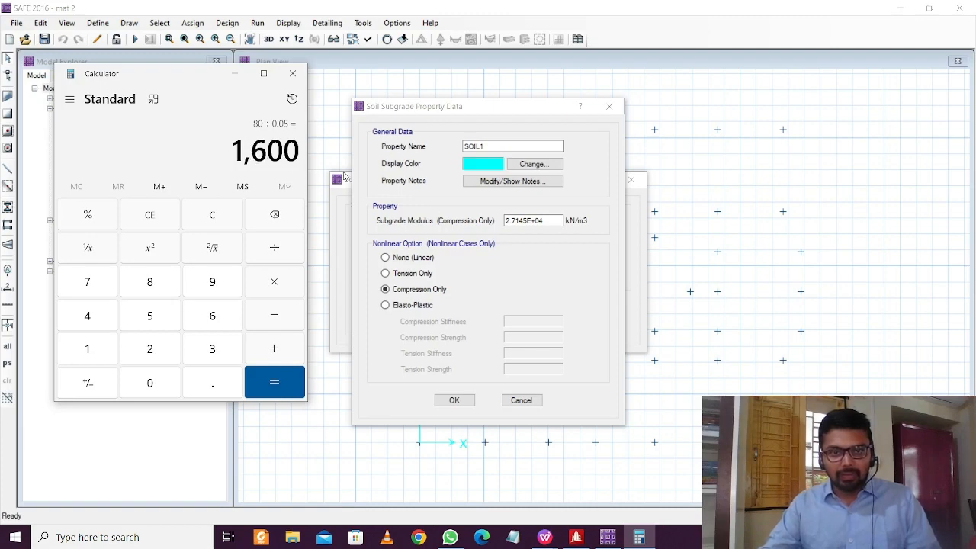
Change the SOIL1 subgrade modulus from 2.7145E+04 to 1.6E+03 kN/m3 and close the soil dialogs
left_click(234, 73)
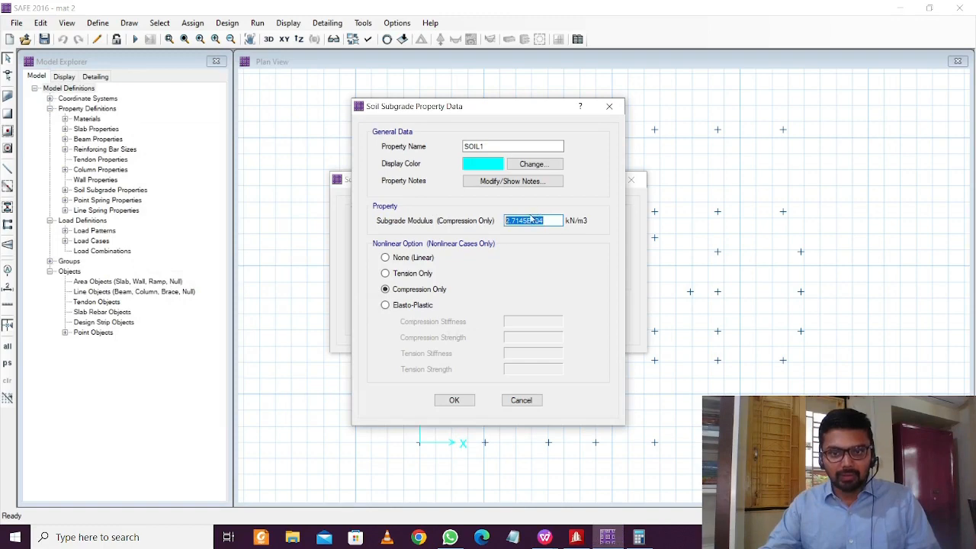
left_click(527, 220)
left_click_drag(528, 221, 505, 221)
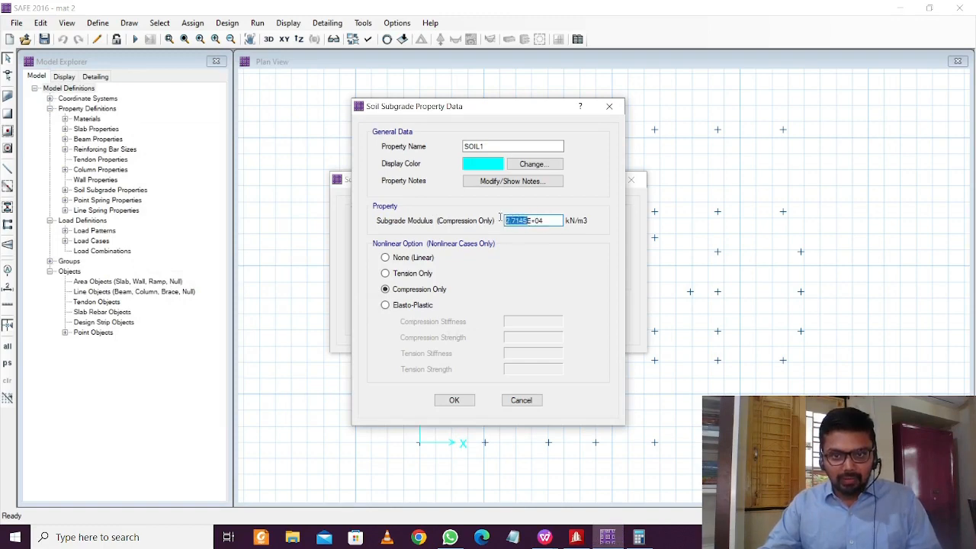
type("1")
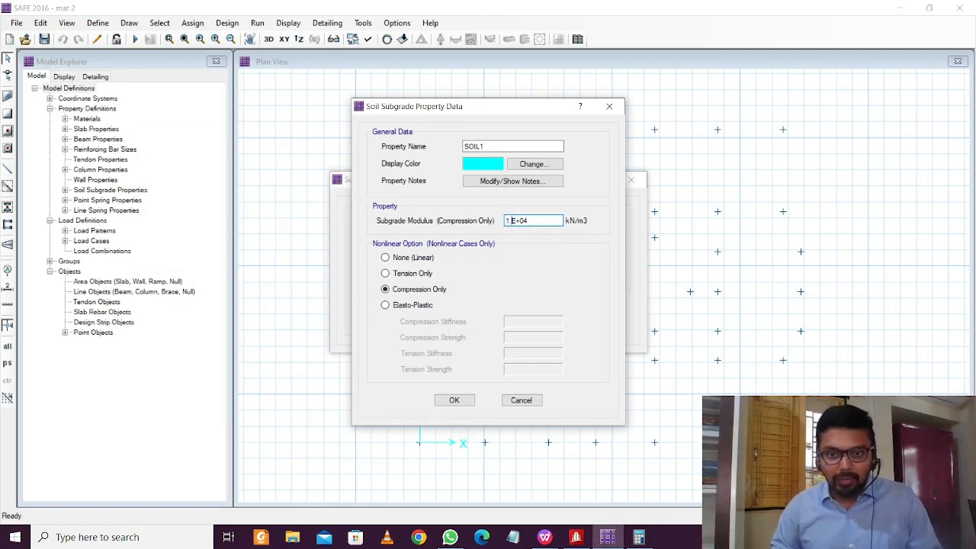
type(".6")
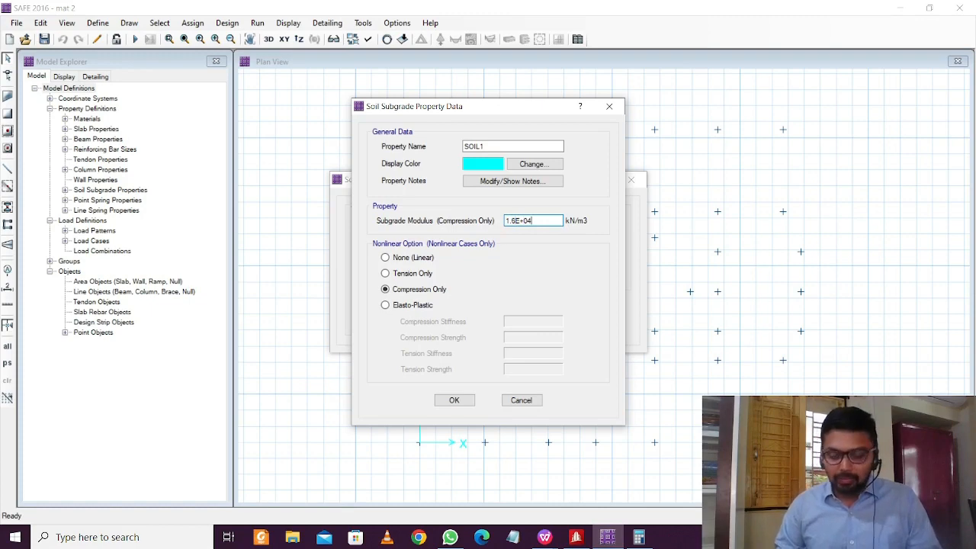
key("BackSpace")
type("3")
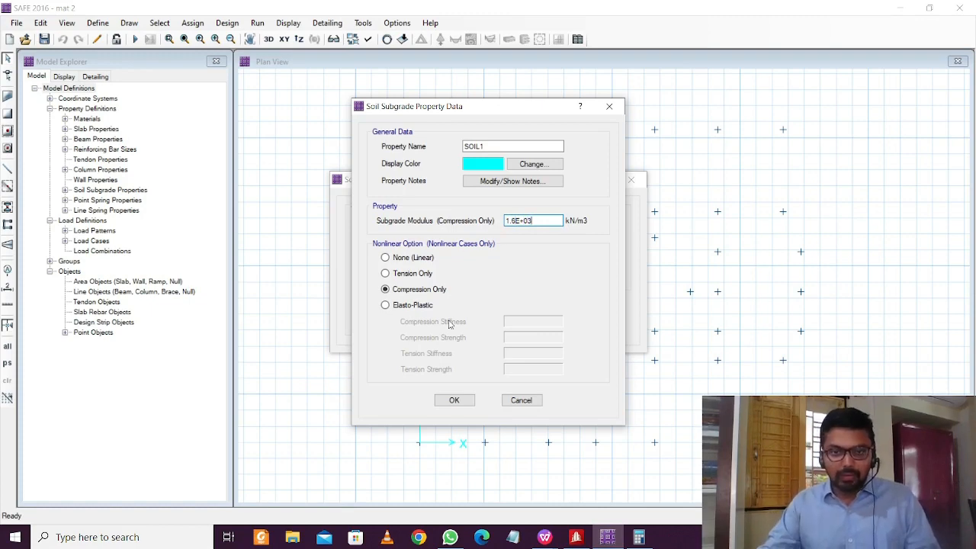
left_click(454, 400)
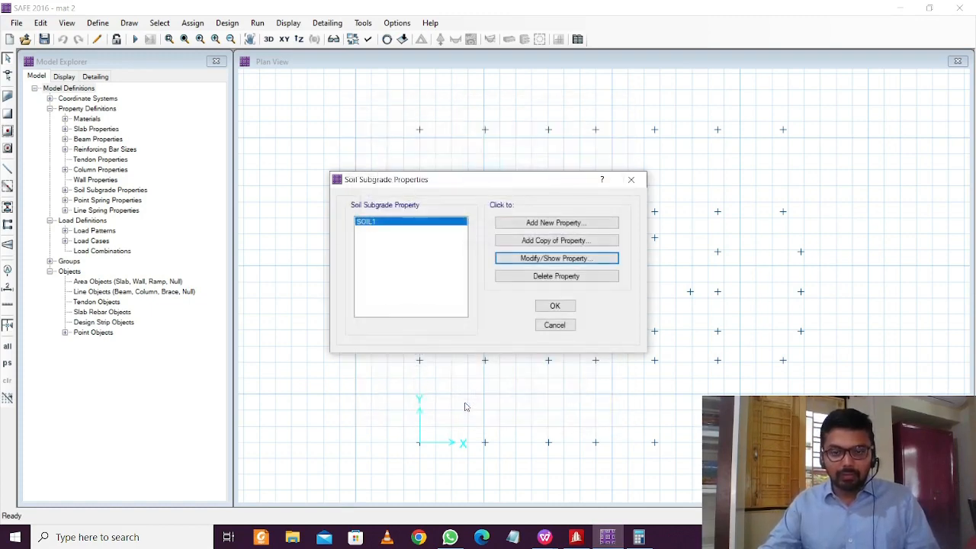
left_click(557, 306)
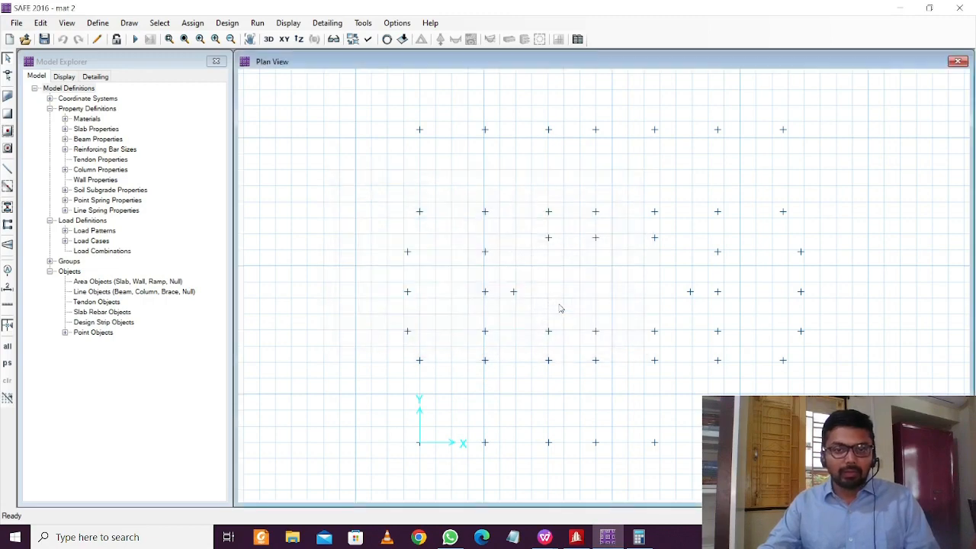
Start drawing COL1 columns and move the column options box clear of the grid
left_click(98, 23)
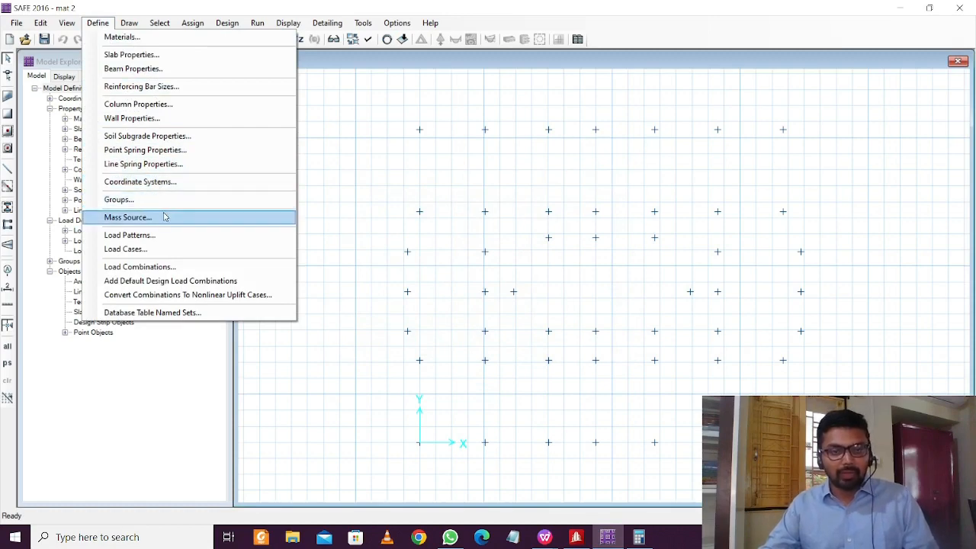
left_click(170, 370)
left_click(197, 24)
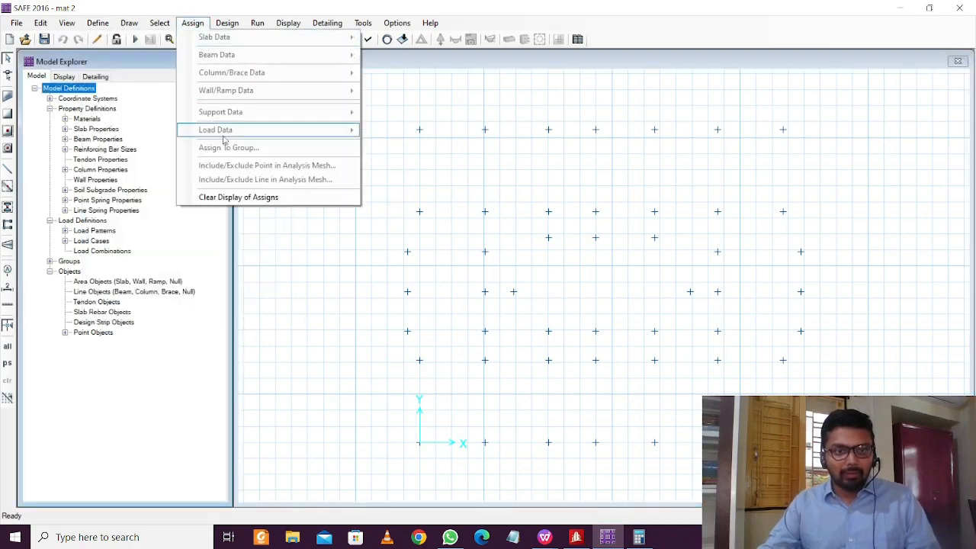
left_click(8, 209)
left_click(7, 208)
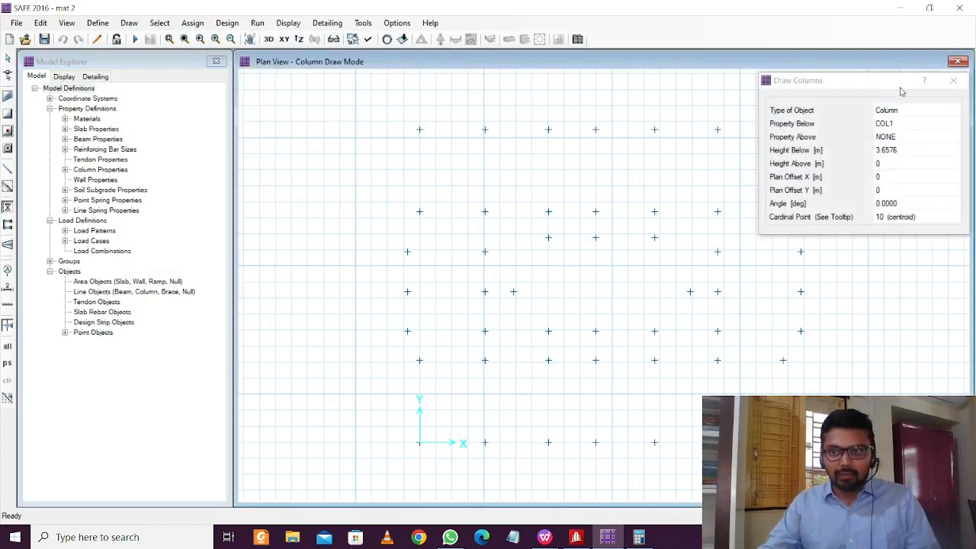
left_click_drag(893, 81, 183, 152)
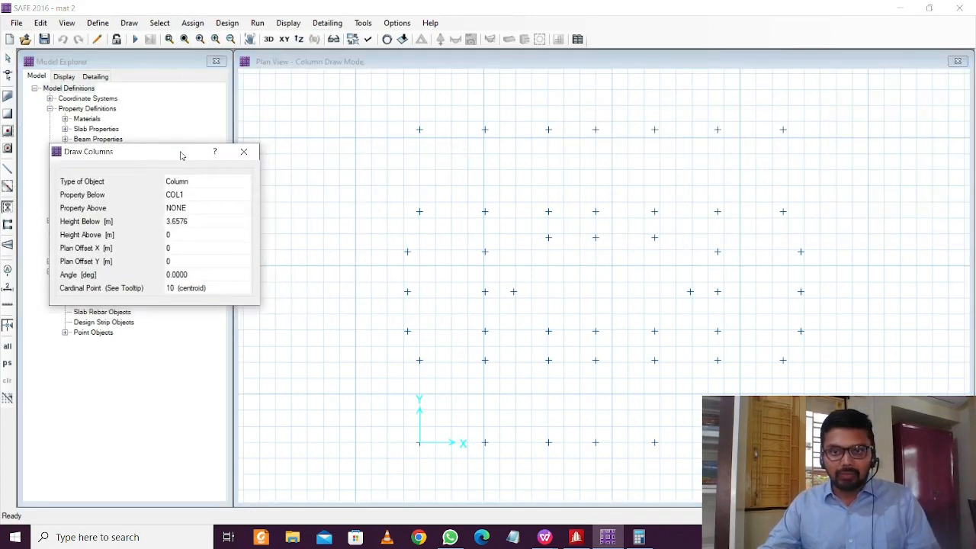
Place COL1 columns at every grid point along the top two rows
left_click(421, 131)
left_click(486, 131)
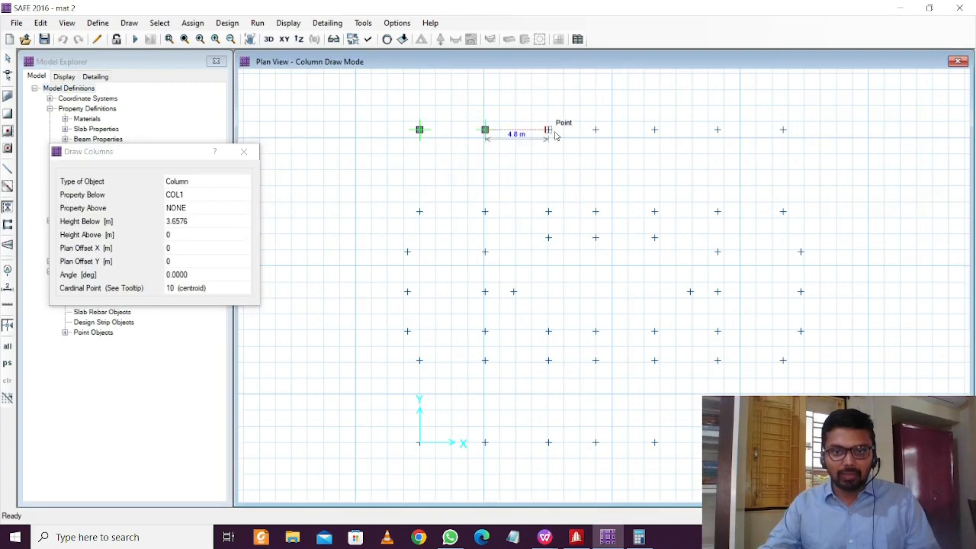
left_click(550, 131)
left_click(596, 131)
left_click(655, 131)
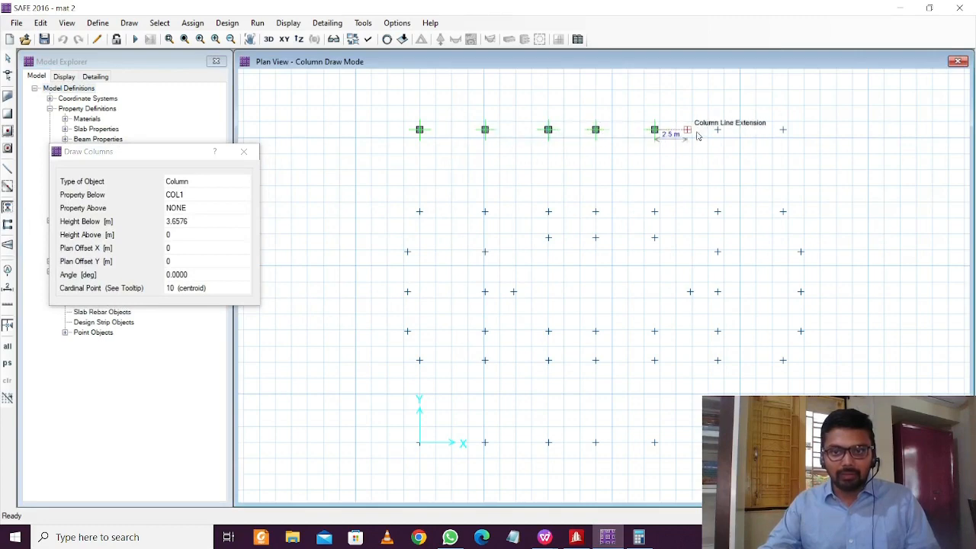
left_click(717, 132)
left_click(784, 131)
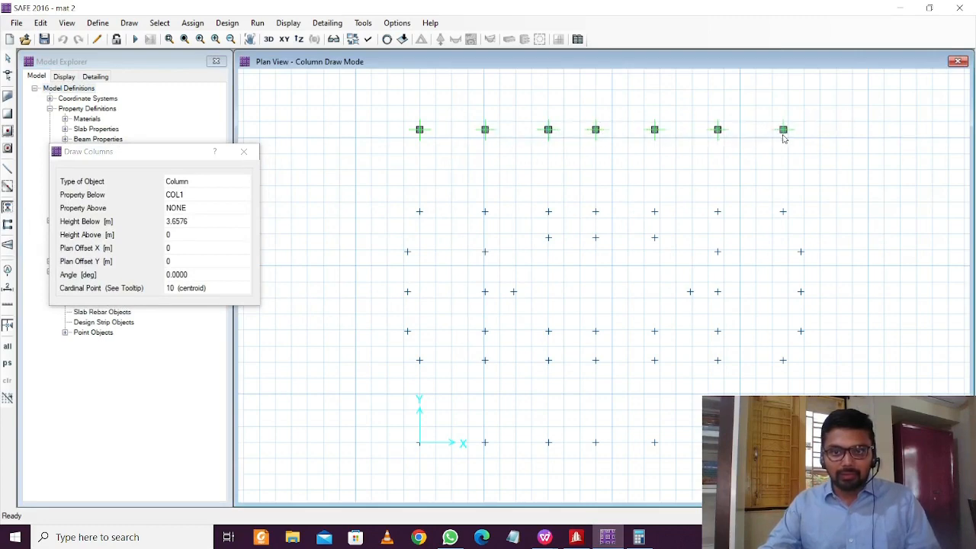
left_click(420, 212)
left_click(486, 212)
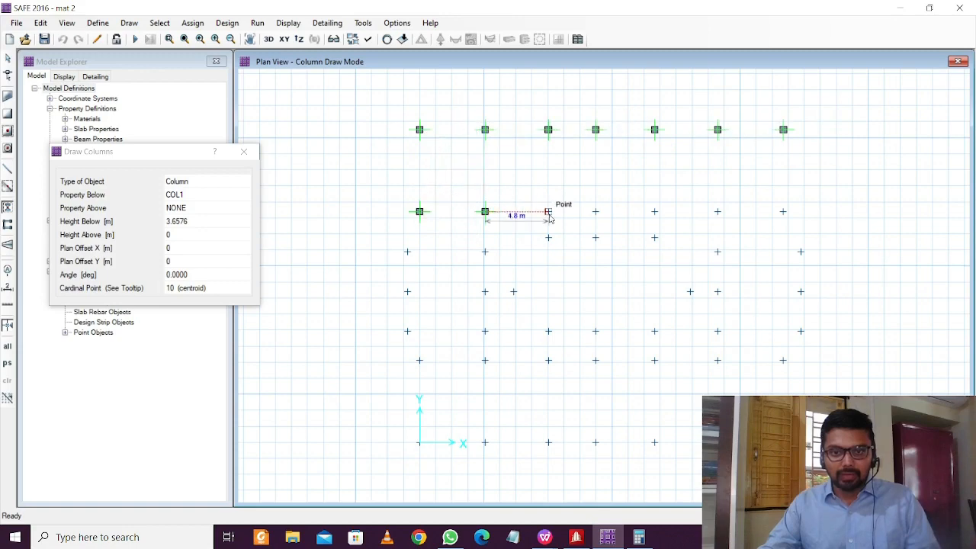
left_click(549, 212)
left_click(596, 212)
left_click(655, 212)
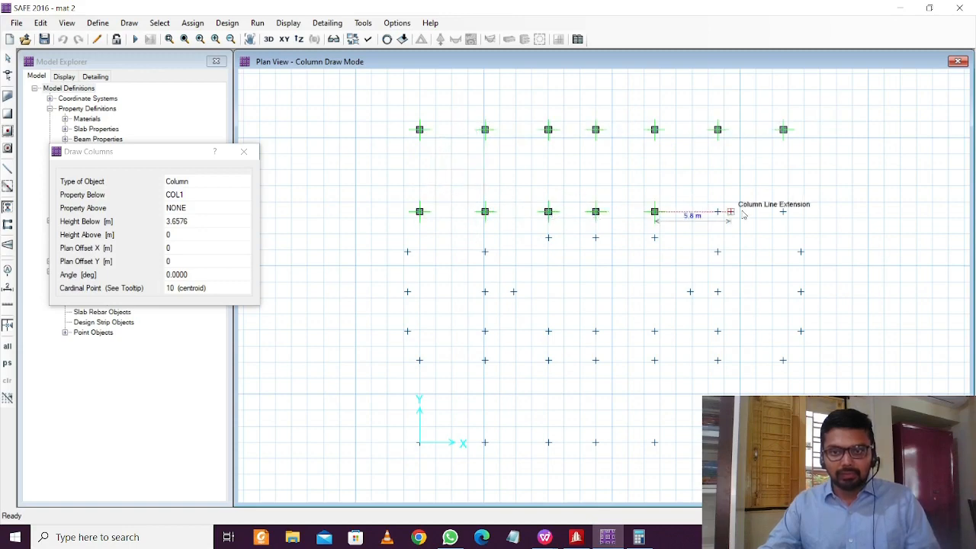
left_click(718, 212)
left_click(783, 212)
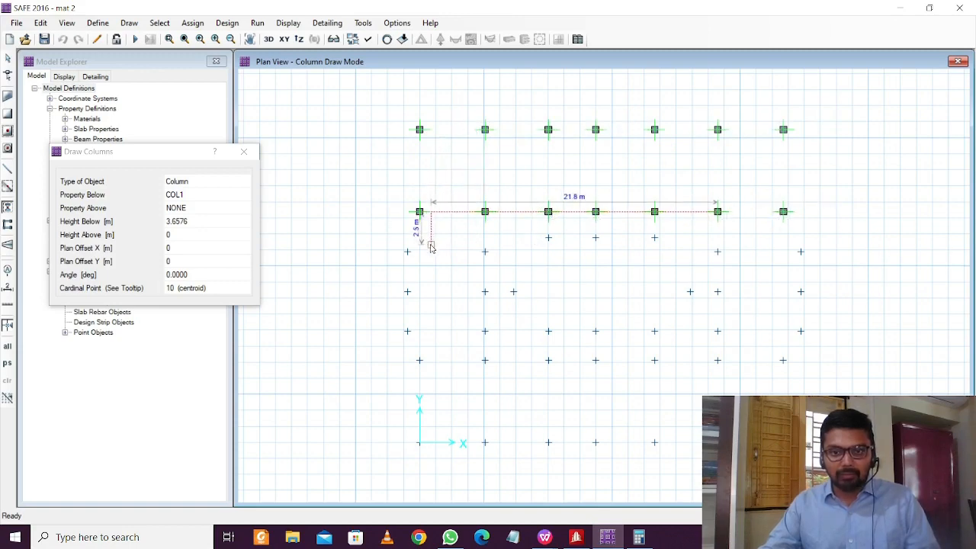
Place columns along the intermediate row and the middle row of the plan
left_click(408, 252)
left_click(485, 252)
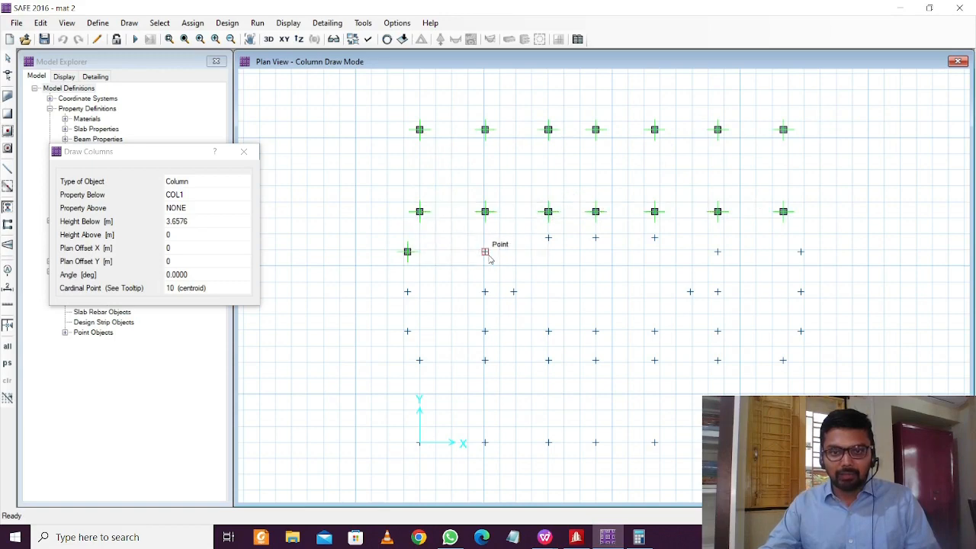
left_click(548, 238)
left_click(595, 238)
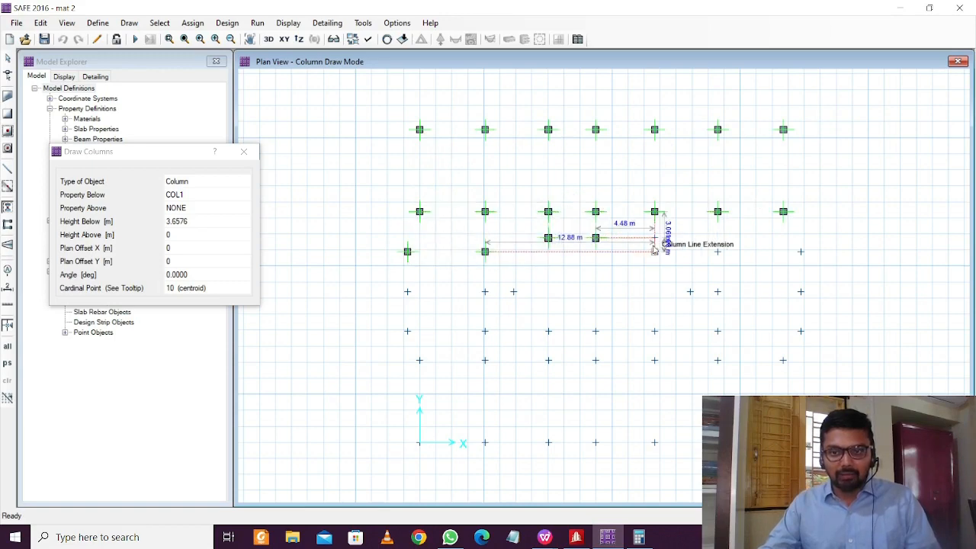
left_click(655, 238)
left_click(718, 254)
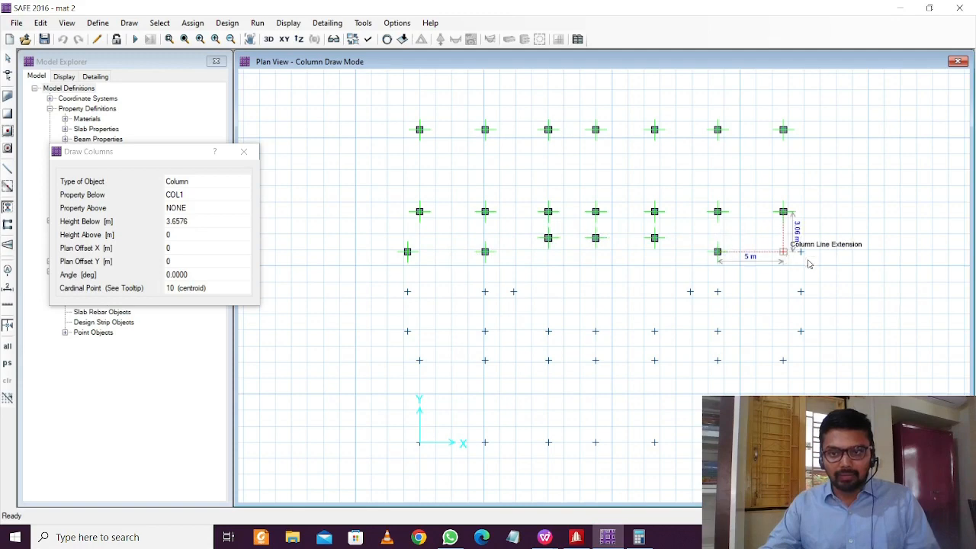
left_click(801, 253)
left_click(801, 291)
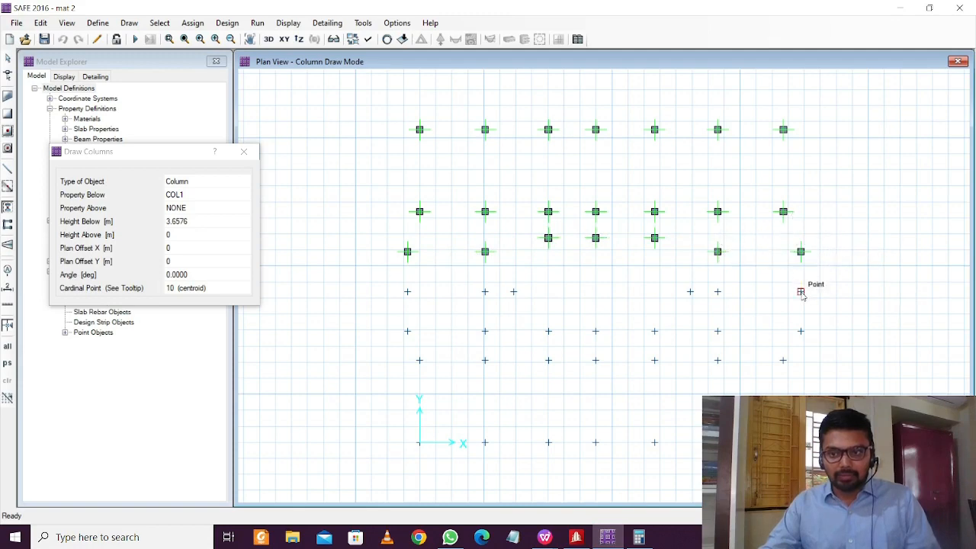
left_click(718, 292)
left_click(691, 292)
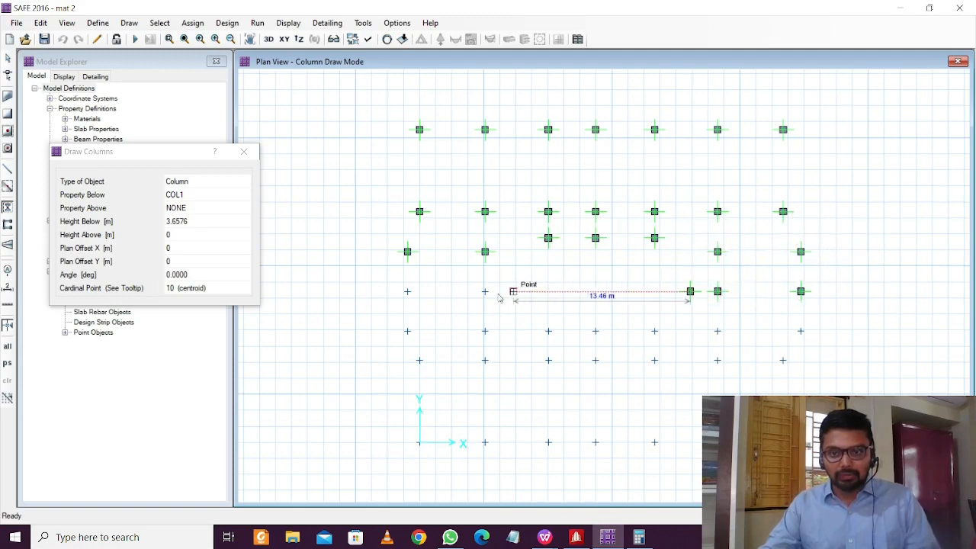
left_click(514, 292)
left_click(485, 291)
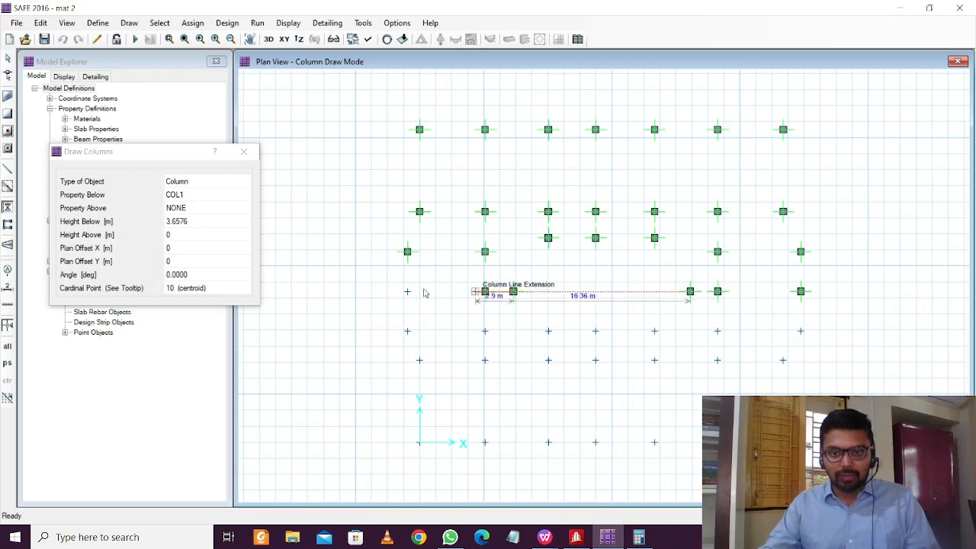
left_click(407, 292)
Place columns along the remaining lower rows, finishing at the bottom row from the grid origin
left_click(408, 331)
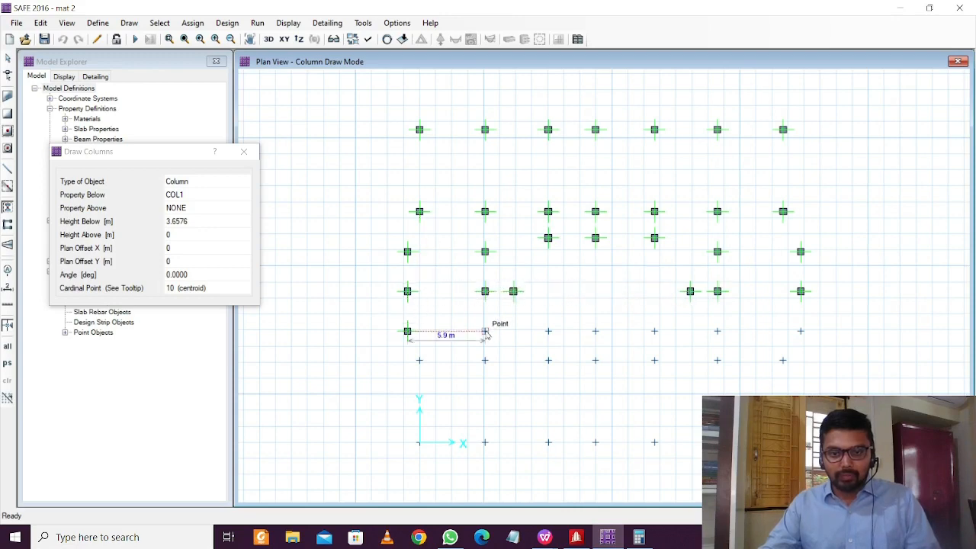
left_click(485, 331)
left_click(549, 331)
left_click(596, 333)
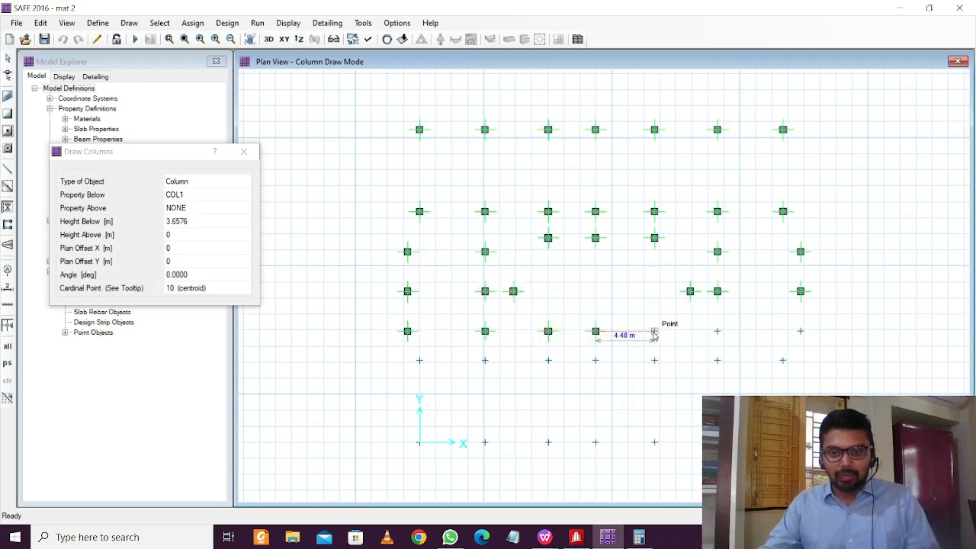
left_click(654, 333)
left_click(717, 333)
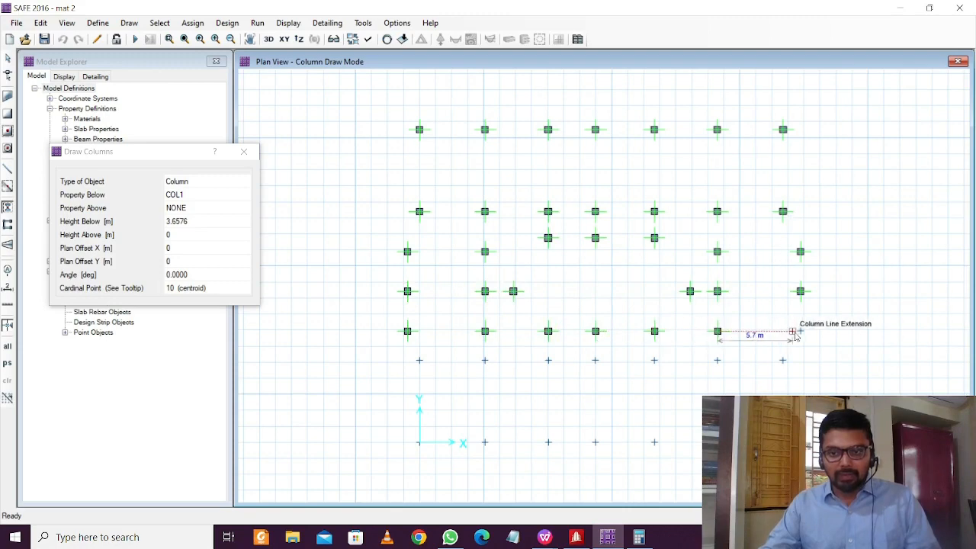
left_click(801, 331)
left_click(783, 360)
left_click(717, 361)
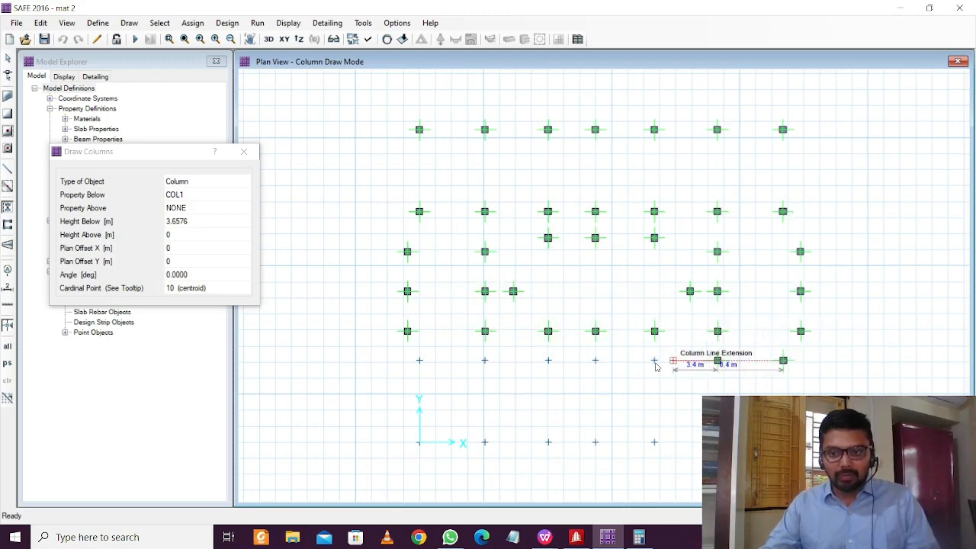
left_click(654, 361)
left_click(596, 360)
left_click(549, 361)
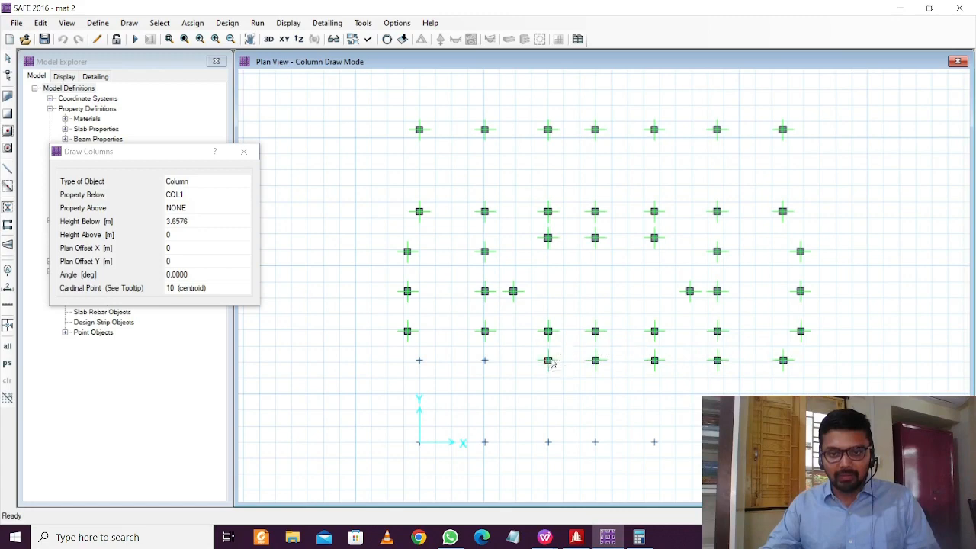
left_click(485, 361)
left_click(418, 361)
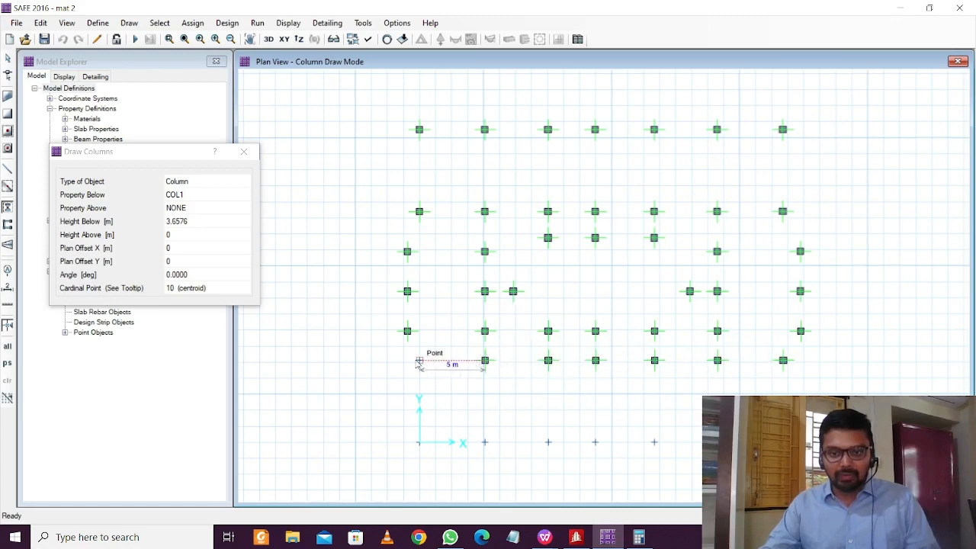
left_click(419, 443)
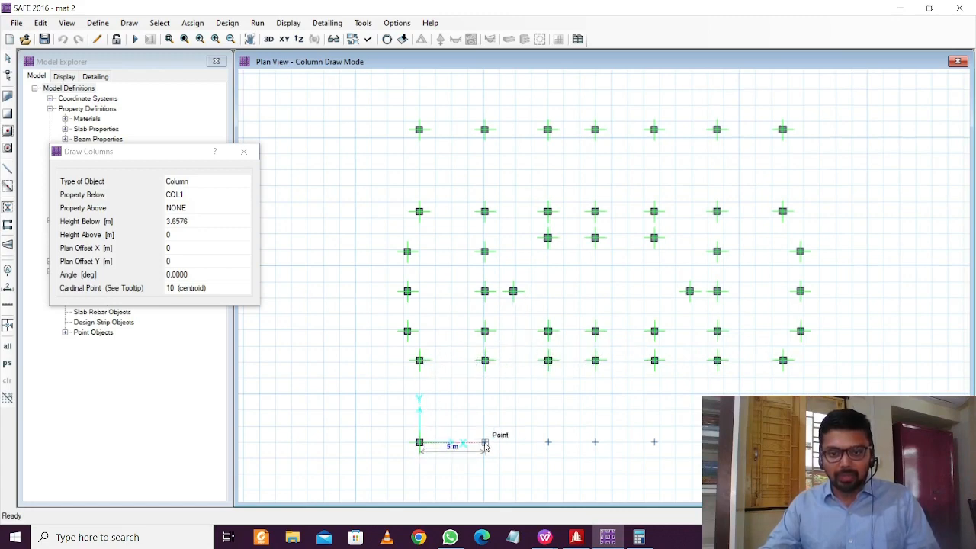
left_click(485, 443)
left_click(548, 442)
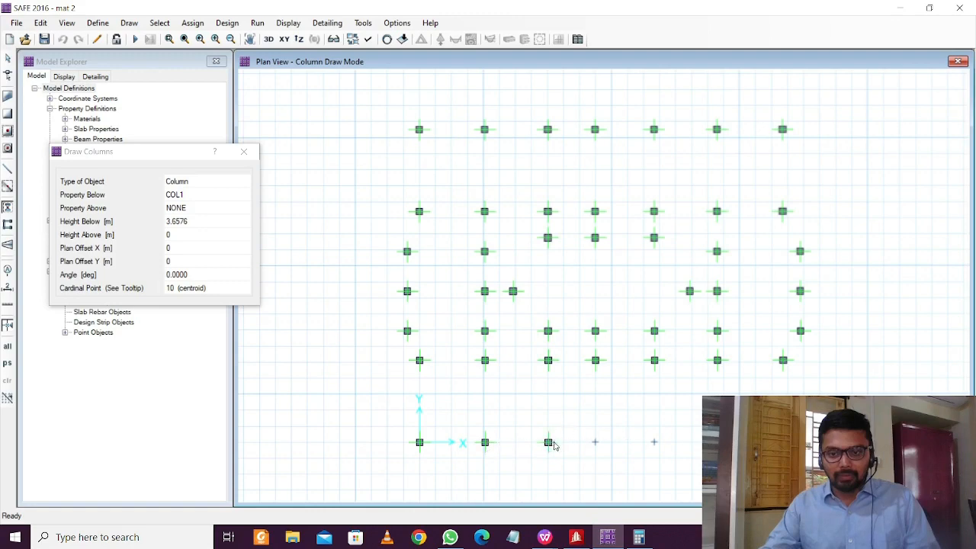
left_click(596, 442)
left_click(654, 442)
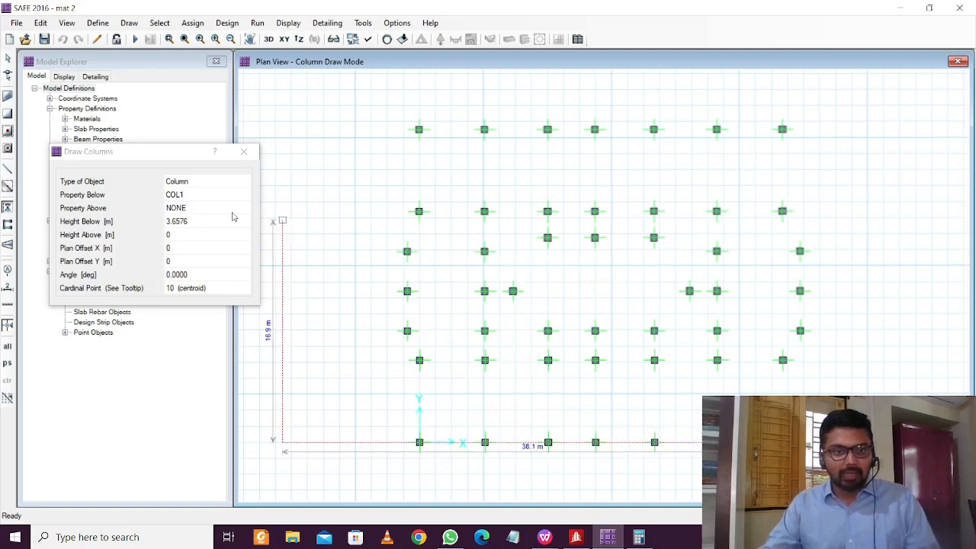
End column drawing, minimize SAFE, and bring the STAAD.Pro model back on screen
left_click(247, 153)
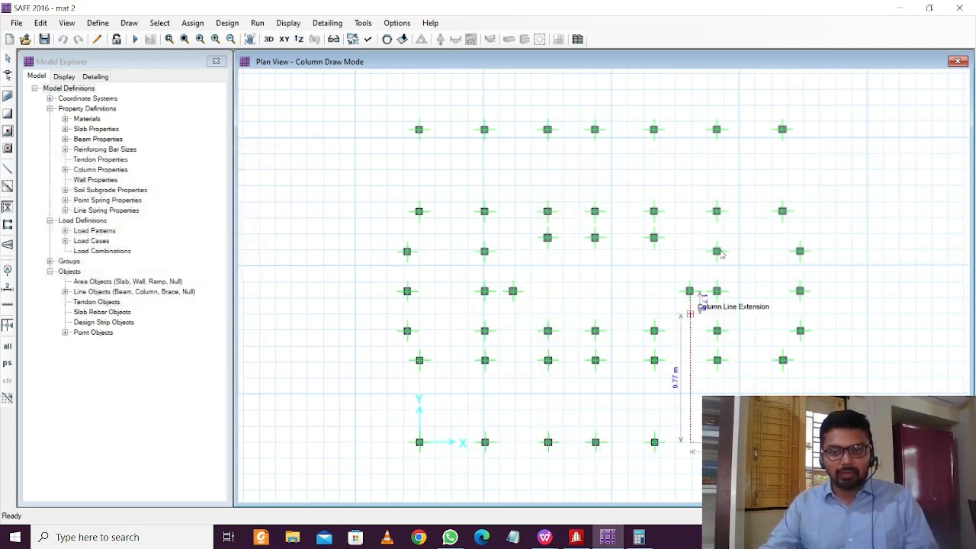
key("Escape")
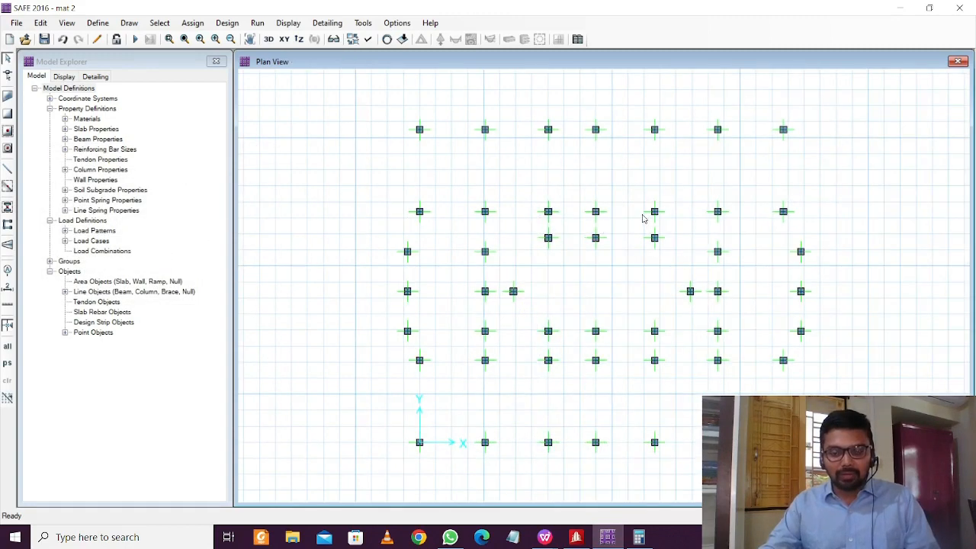
scroll(643, 218, "up", 2)
scroll(643, 218, "down", 2)
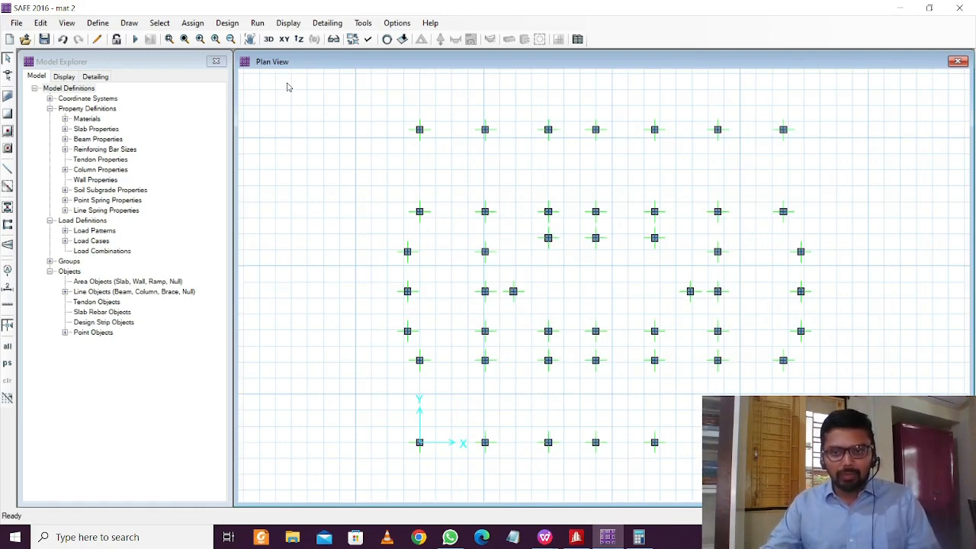
left_click(899, 9)
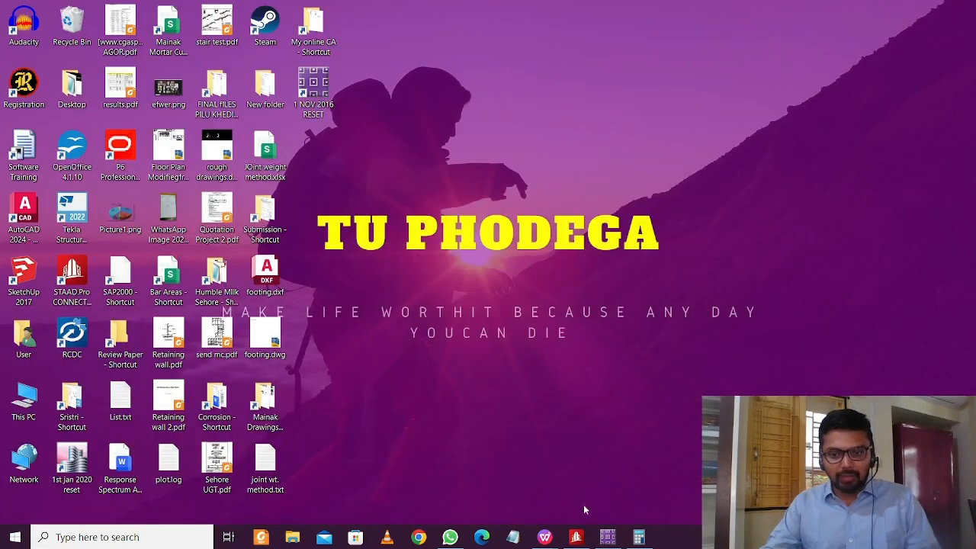
left_click(576, 537)
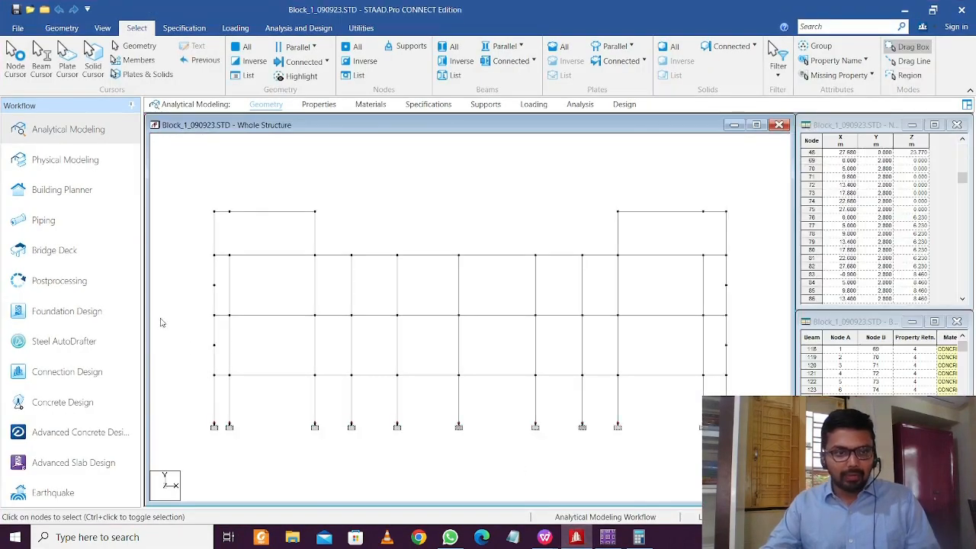
Set the results to show only the five primary load cases 1–5
left_click(70, 286)
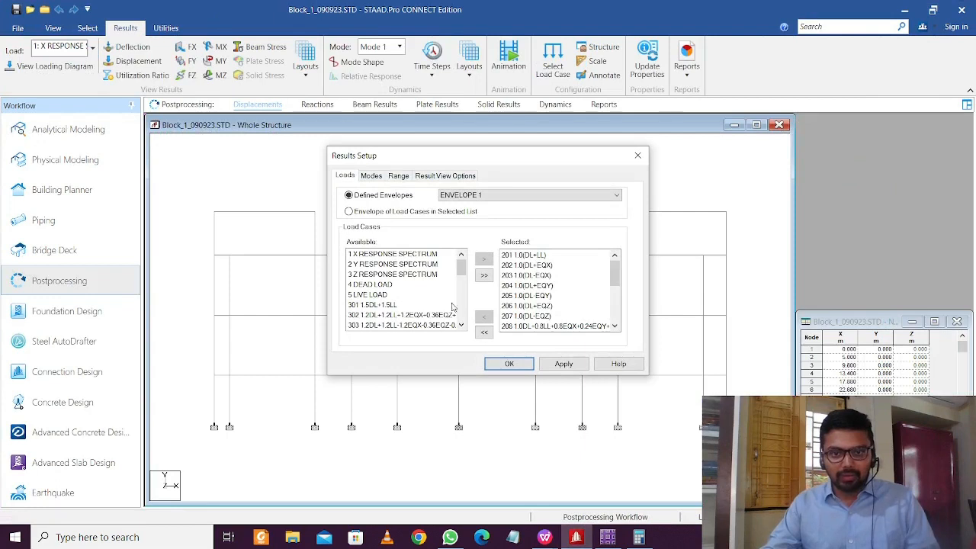
left_click(485, 333)
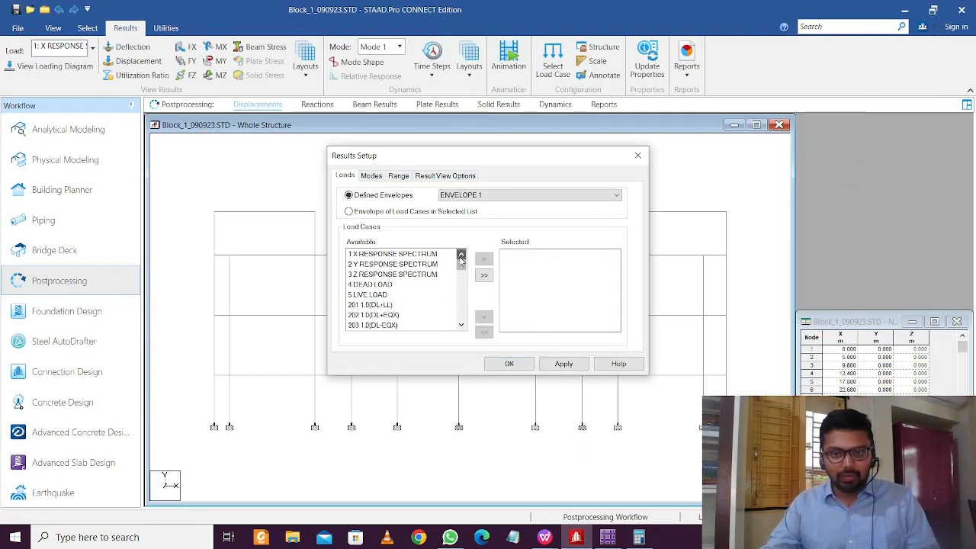
left_click_drag(410, 255, 406, 302)
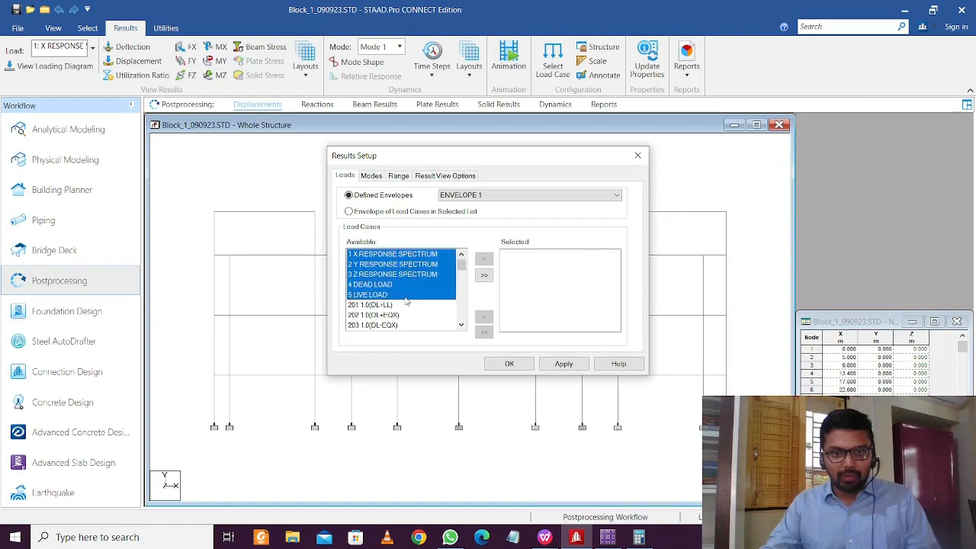
left_click(489, 260)
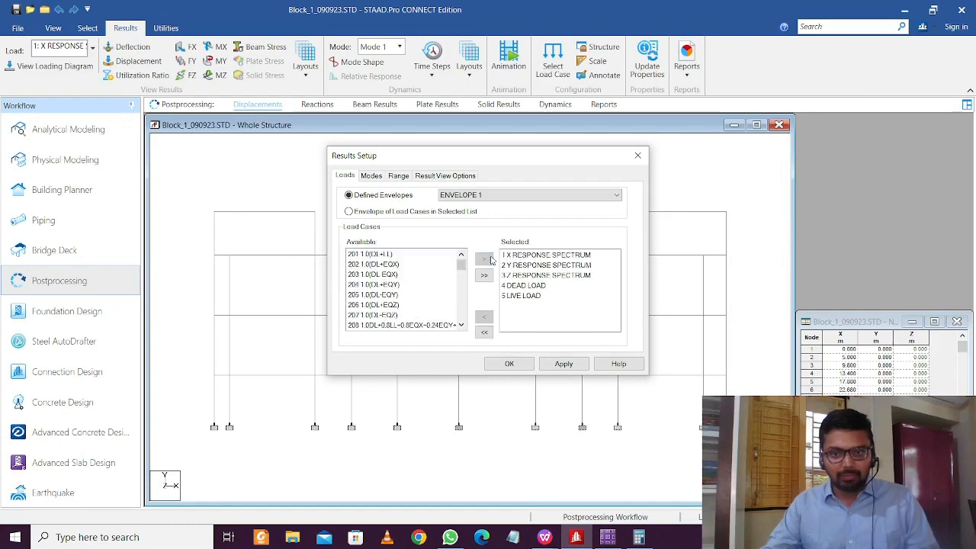
left_click(563, 363)
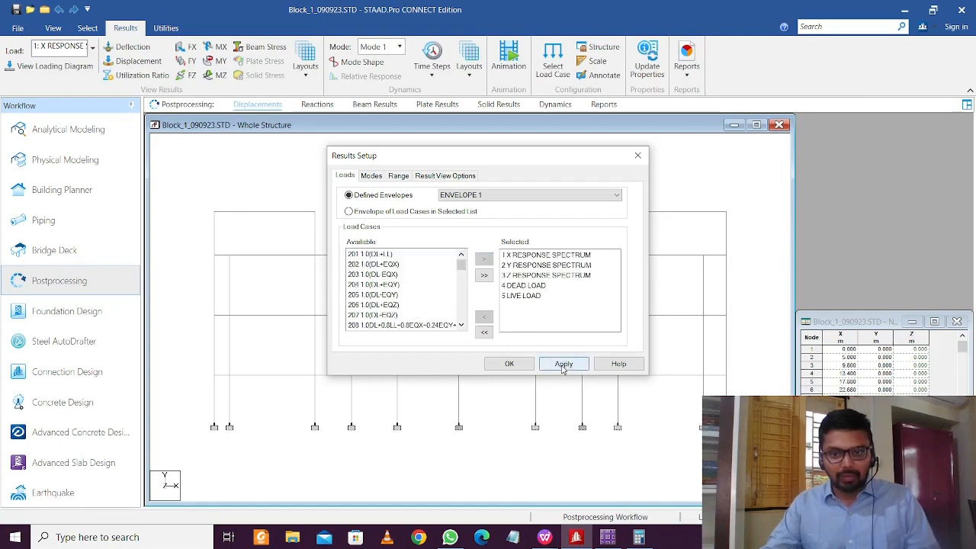
left_click(509, 364)
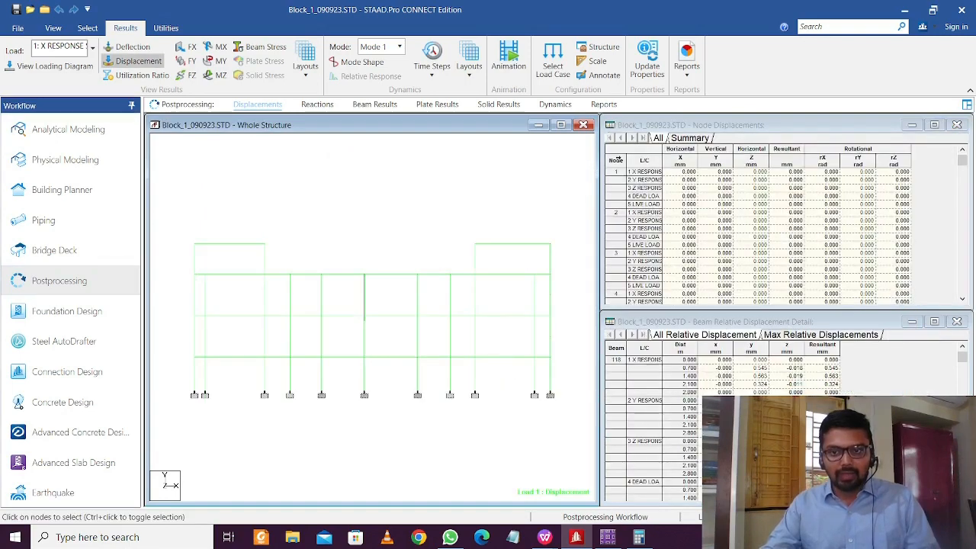
Copy the full Support Reactions table for those load cases, then close it
right_click(616, 159)
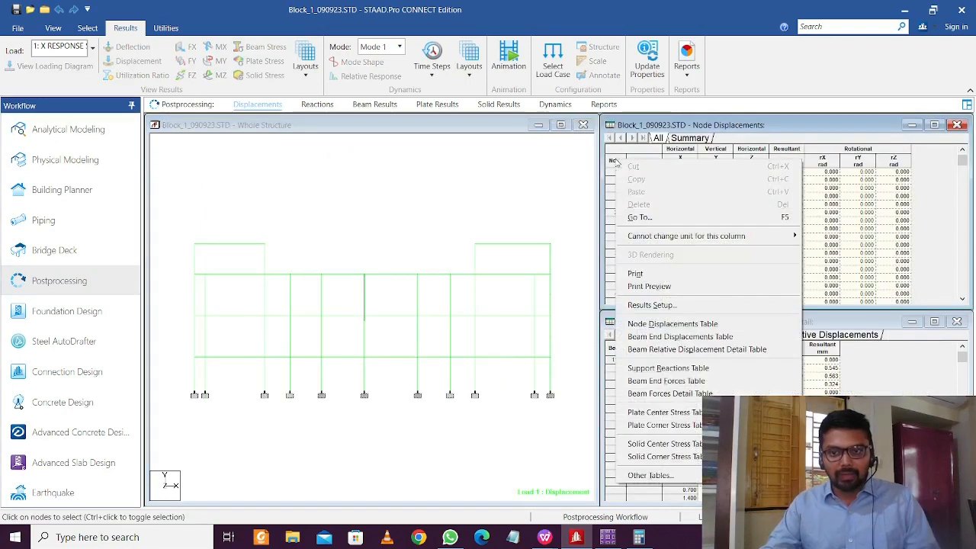
left_click(672, 373)
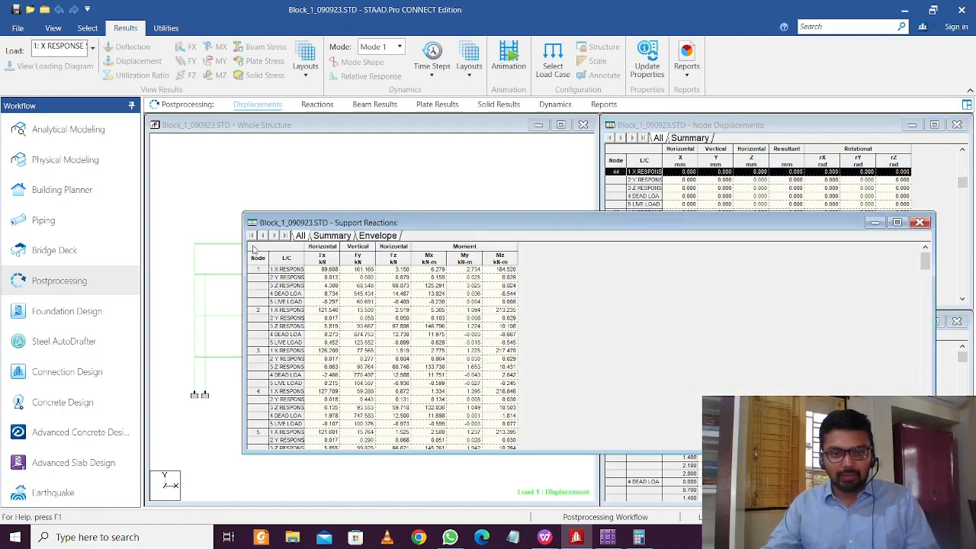
left_click(254, 249)
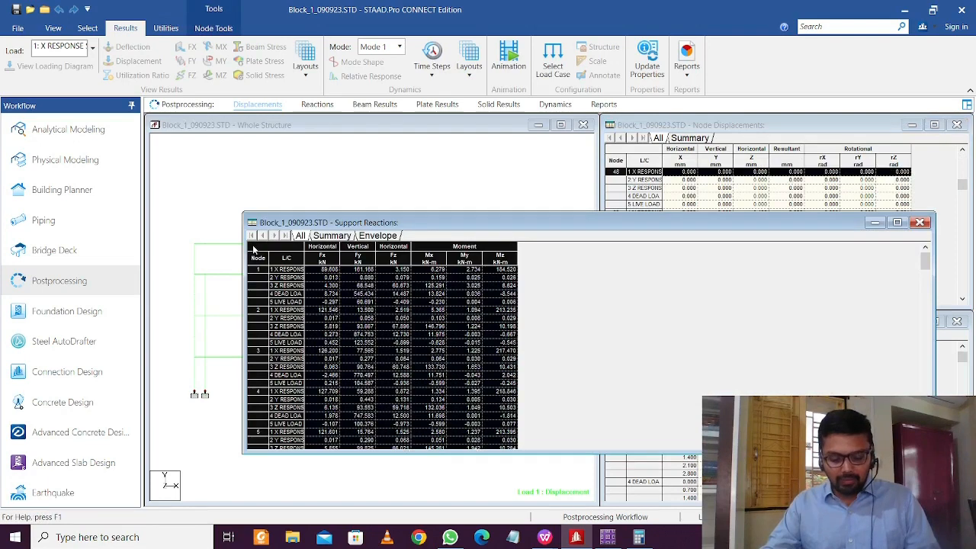
left_click(920, 223)
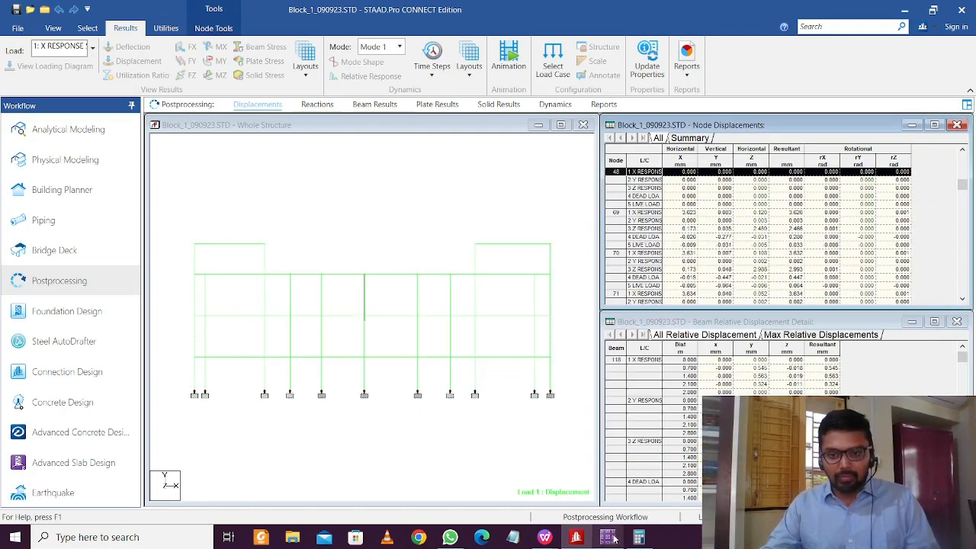
Paste the support reactions table into Book1 at cell H1 and check its header labels
mouse_move(545, 537)
left_click(554, 463)
left_click(448, 240)
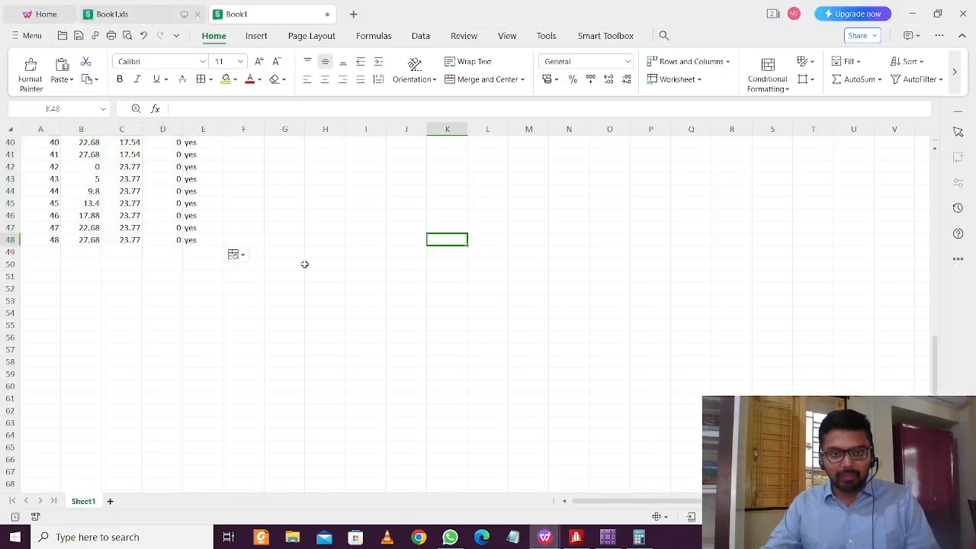
scroll(307, 261, "up", 13)
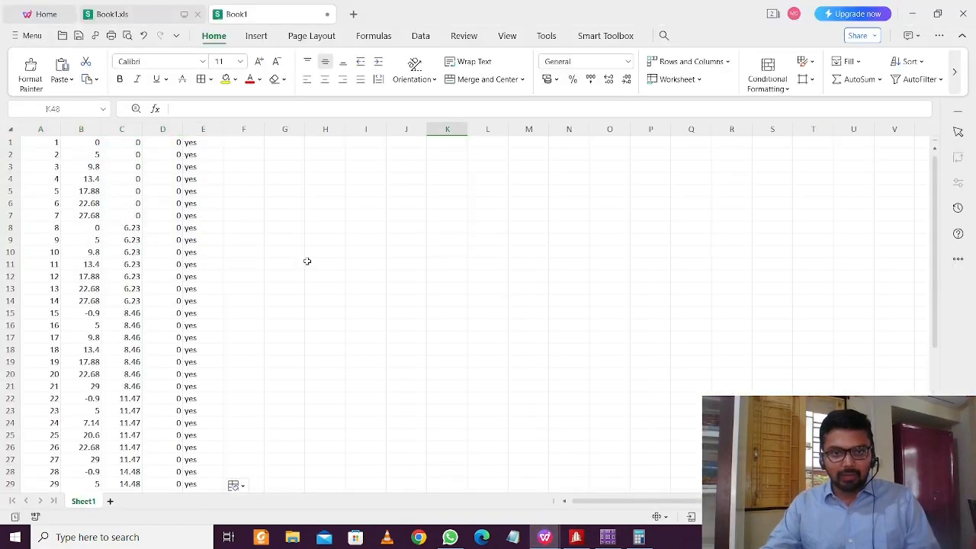
left_click(321, 142)
key("ctrl+v")
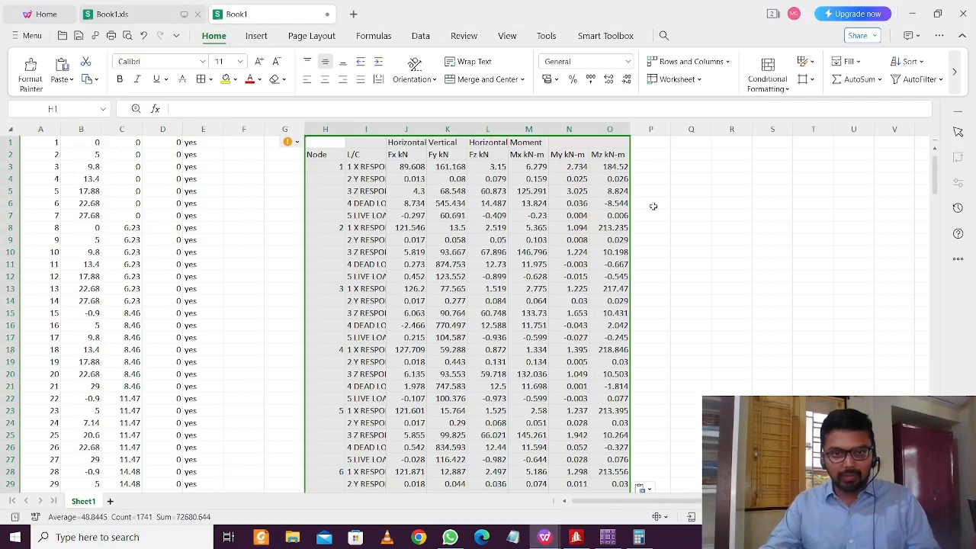
left_click(773, 215)
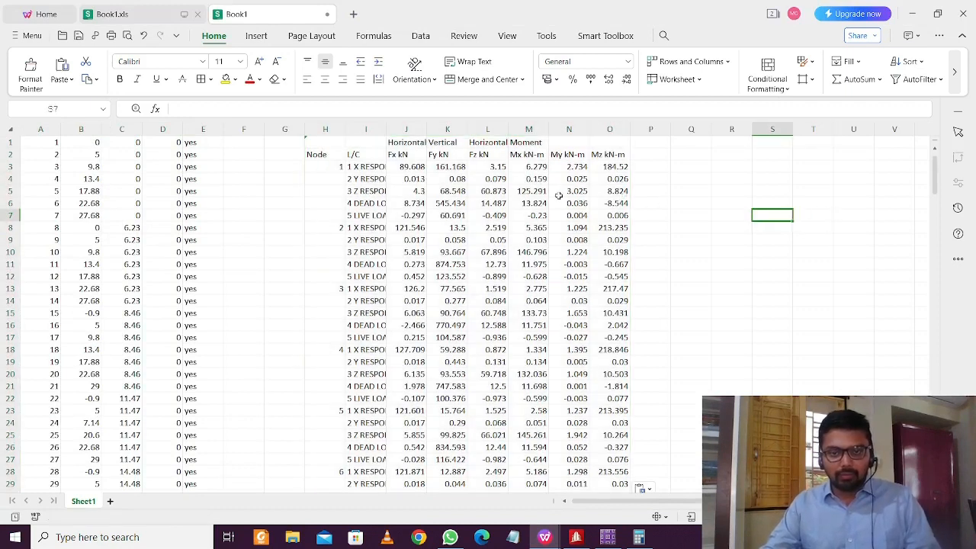
left_click(447, 130)
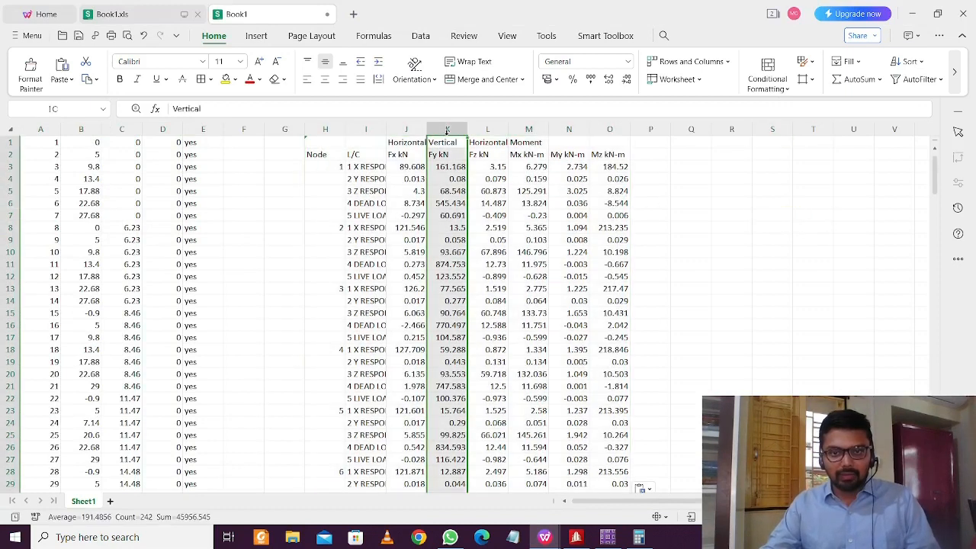
left_click(407, 143)
key("Right")
key("Right")
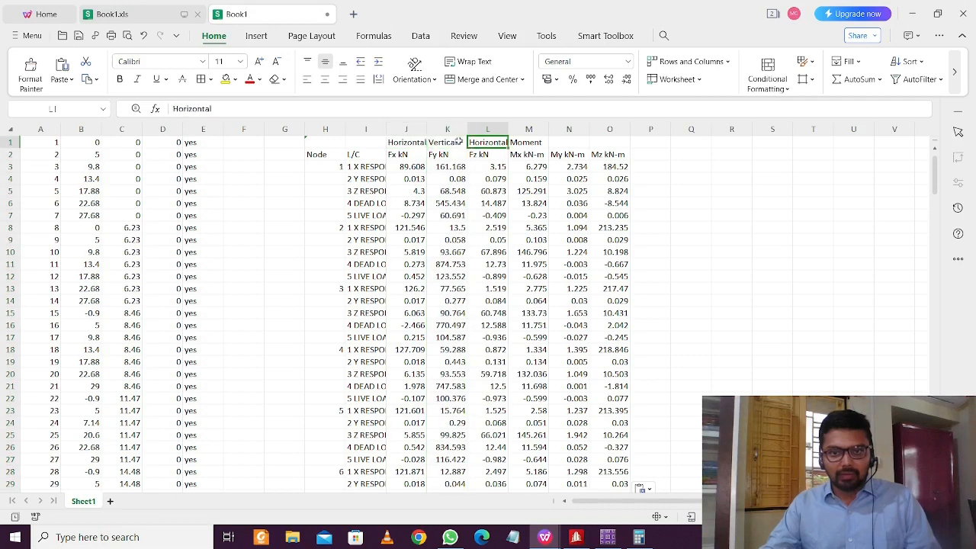
left_click(536, 140)
left_click(445, 143)
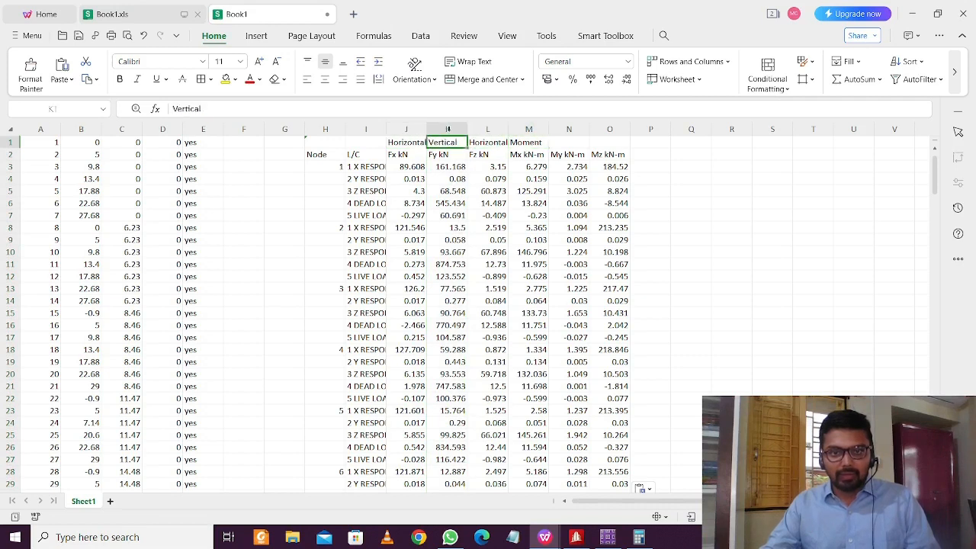
Swap the Fy and Fz columns using column Q as a temporary spot, putting Fz in K and Fy in L
left_click(447, 129)
key("ctrl+c")
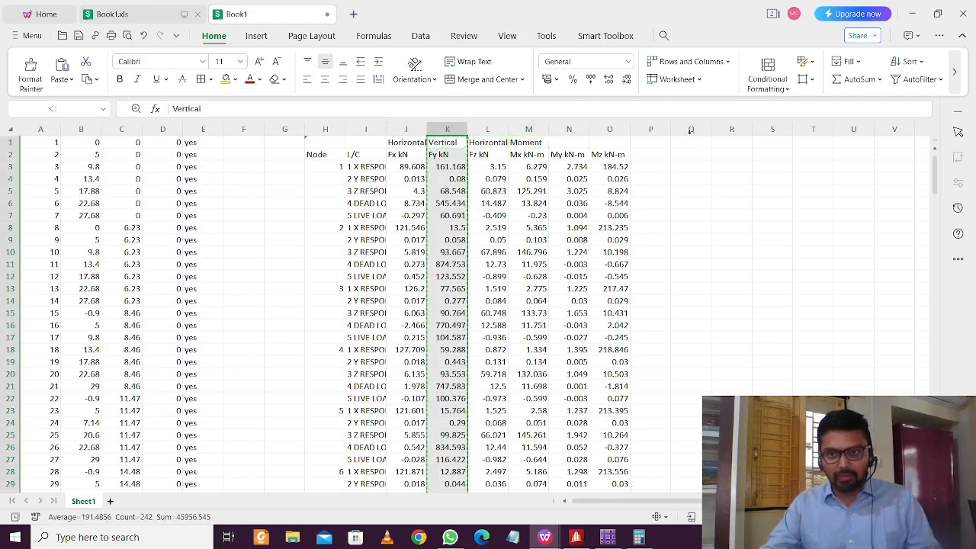
left_click(691, 129)
key("ctrl+v")
left_click(488, 129)
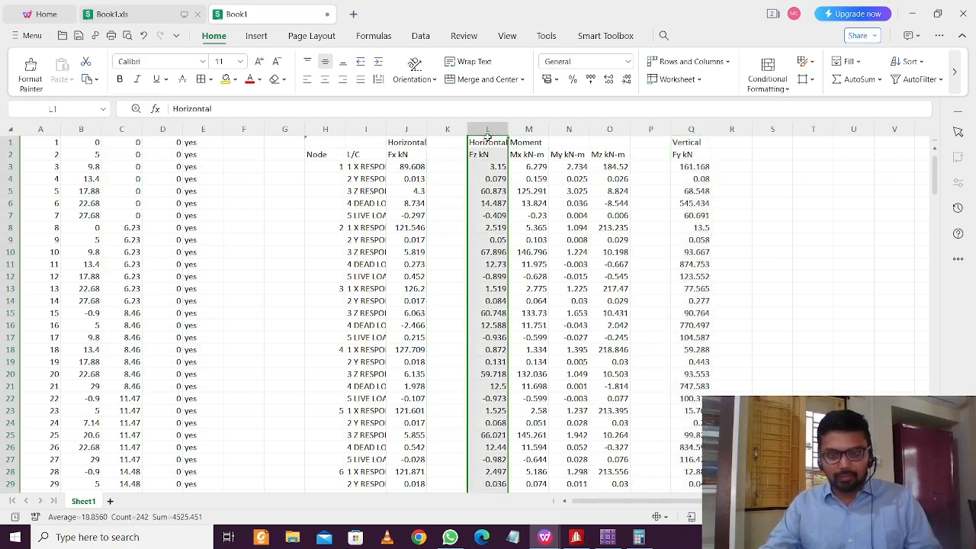
key("ctrl+x")
left_click(457, 129)
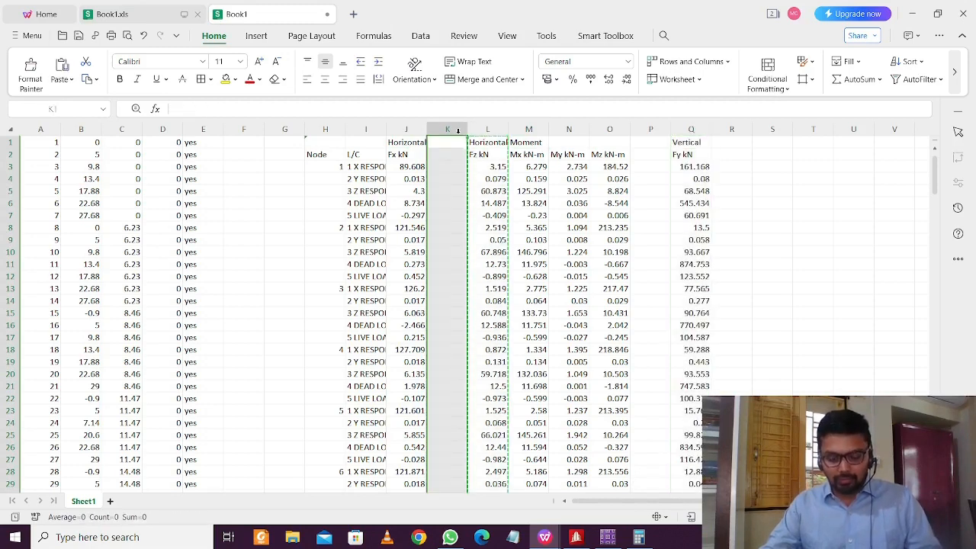
key("ctrl+v")
left_click(691, 129)
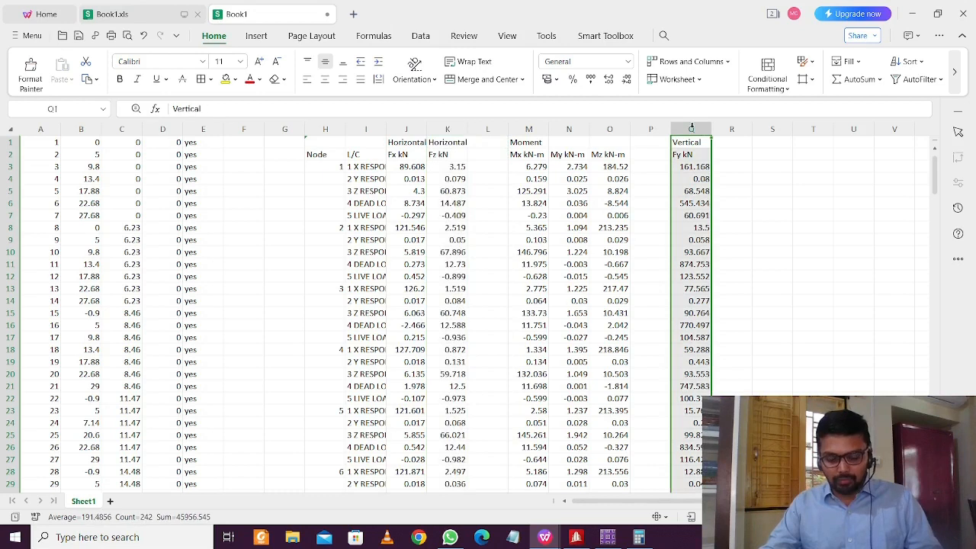
key("ctrl+x")
left_click(489, 129)
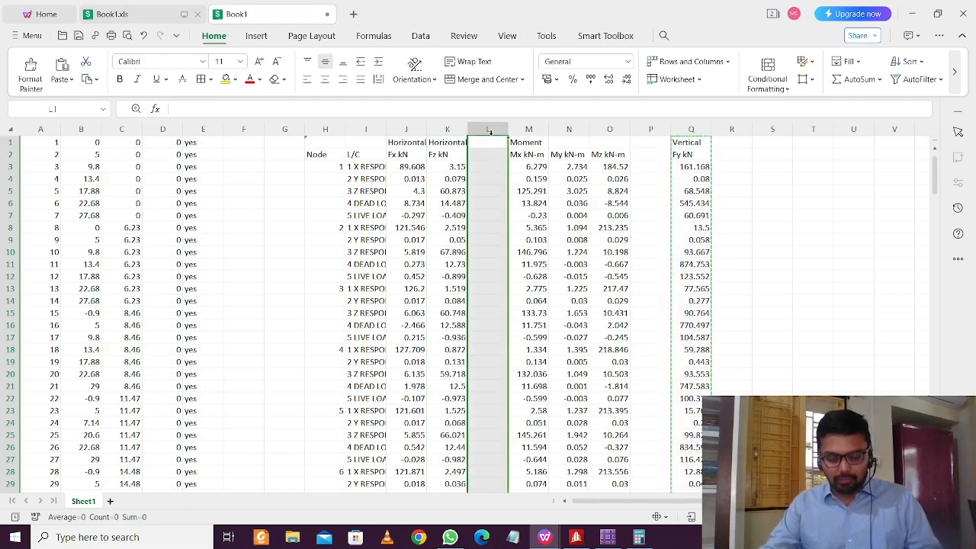
key("ctrl+v")
Swap the My and Mz columns via column Q, putting Mz in N and My in O
left_click(570, 130)
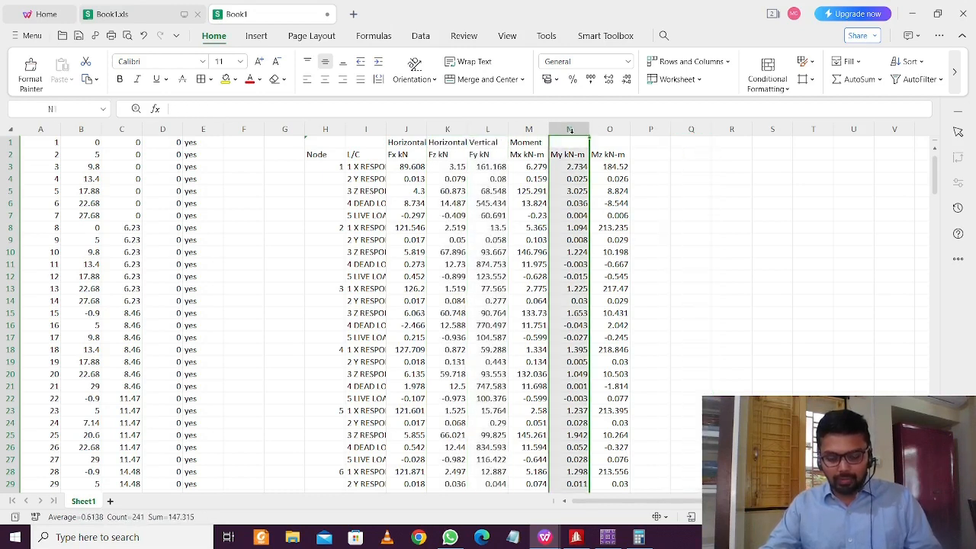
key("ctrl+x")
left_click(691, 129)
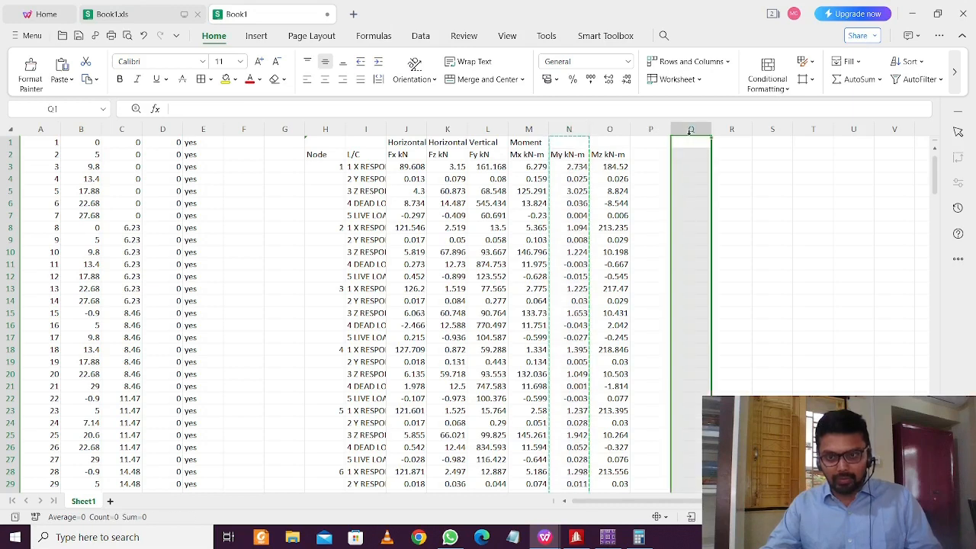
key("ctrl+v")
left_click(610, 130)
key("ctrl+x")
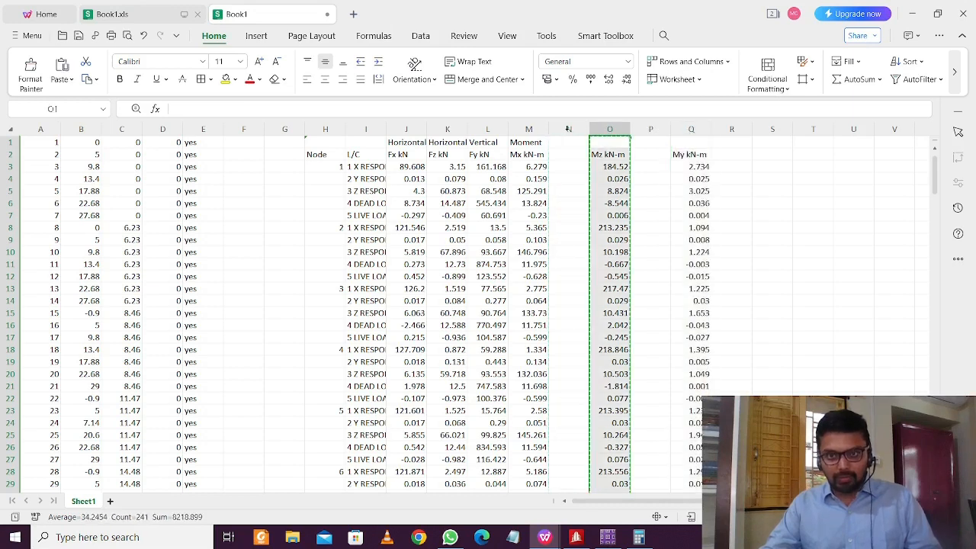
left_click(568, 129)
key("ctrl+v")
left_click(701, 139)
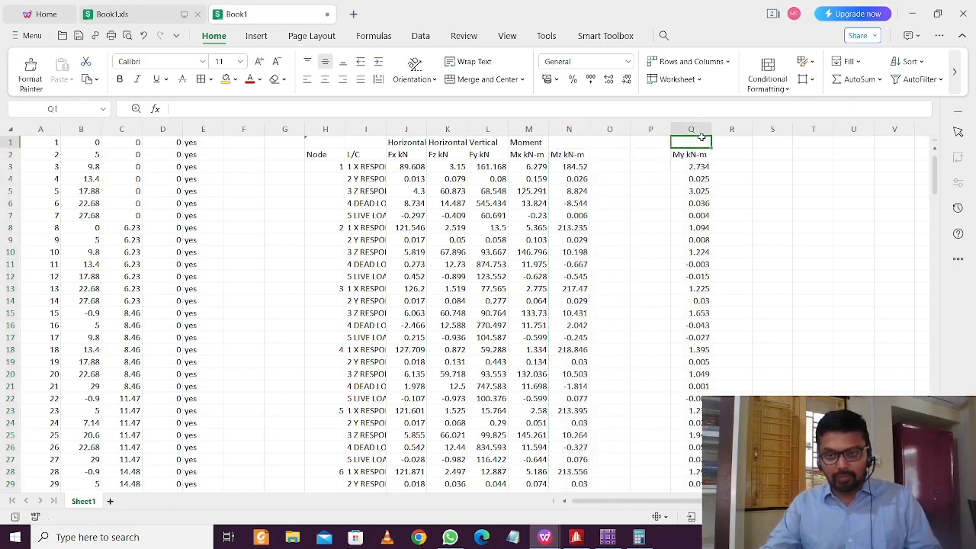
left_click(694, 129)
key("ctrl+x")
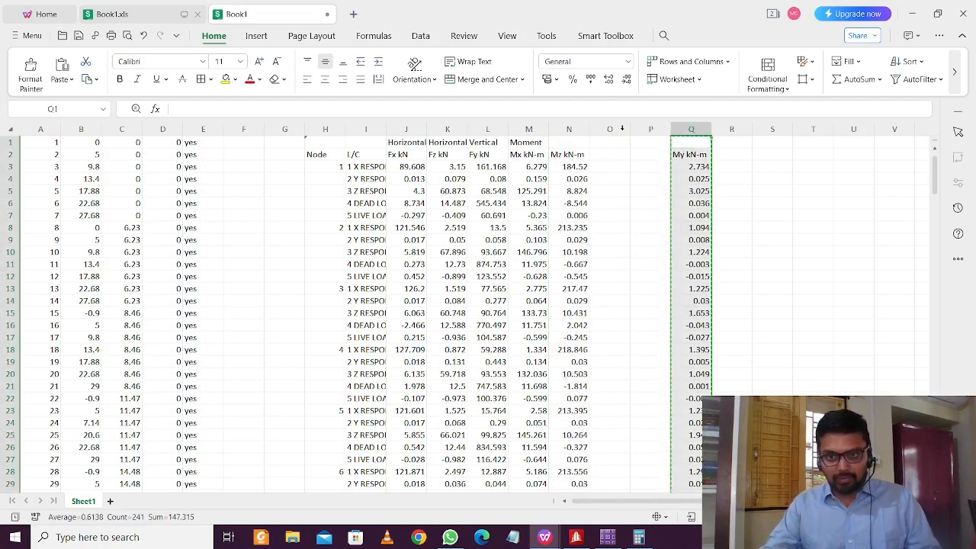
left_click(621, 130)
key("ctrl+v")
left_click(661, 152)
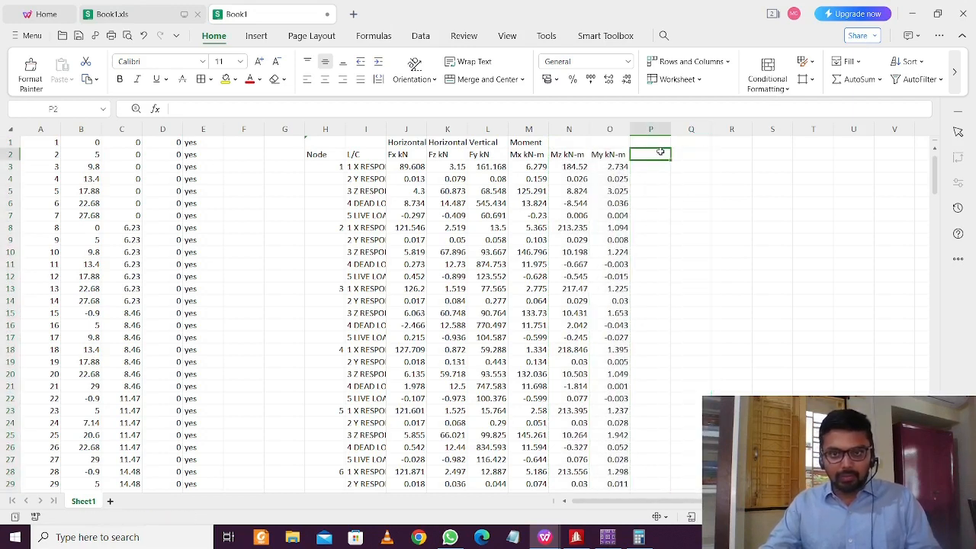
Correct the force headers in K2 and L2, making L2 read FzkN
left_click(618, 154)
left_click(423, 154)
double_click(435, 155)
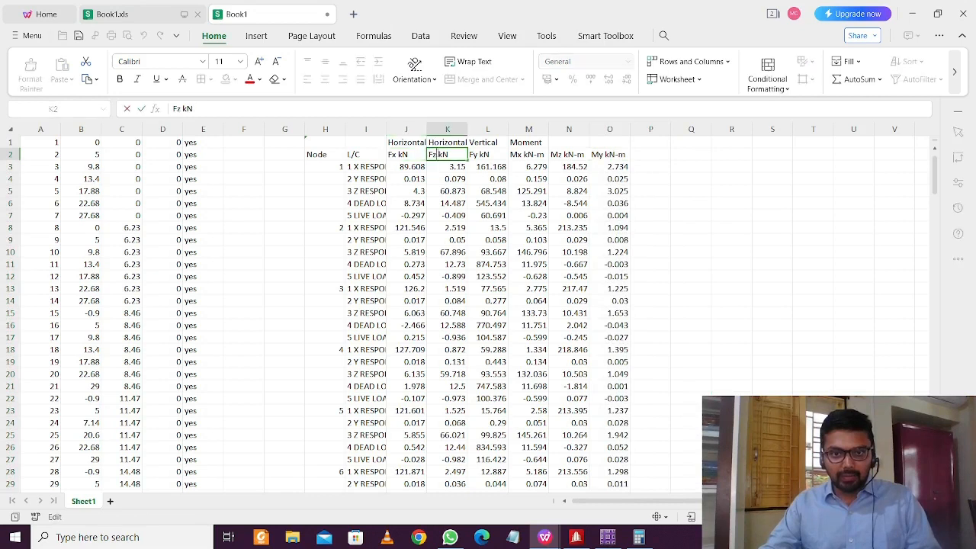
key("BackSpace")
key("BackSpace")
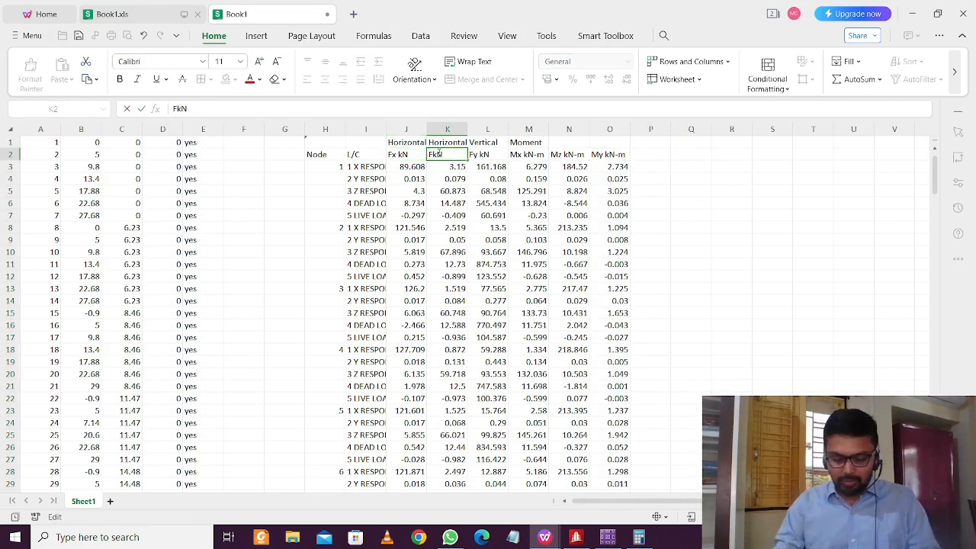
type("y")
double_click(478, 154)
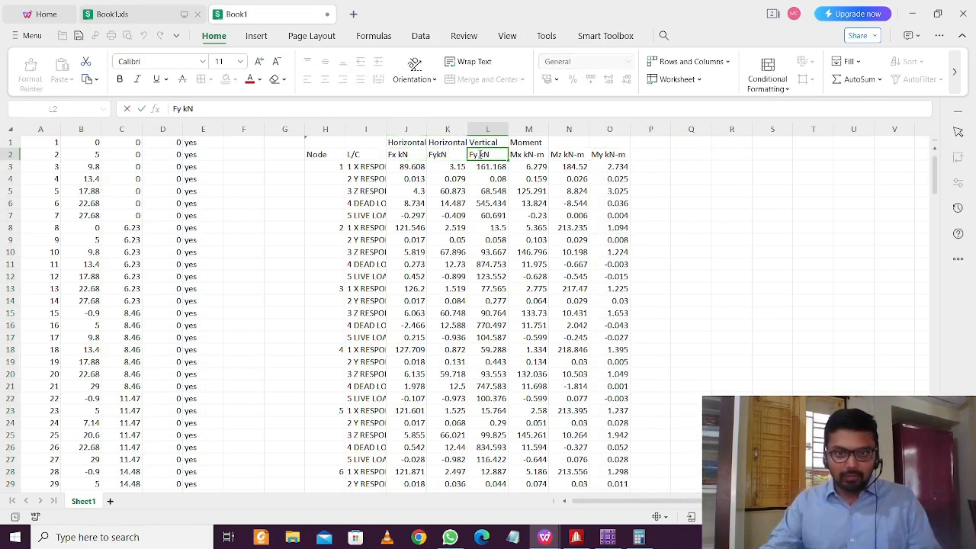
key("BackSpace")
key("BackSpace")
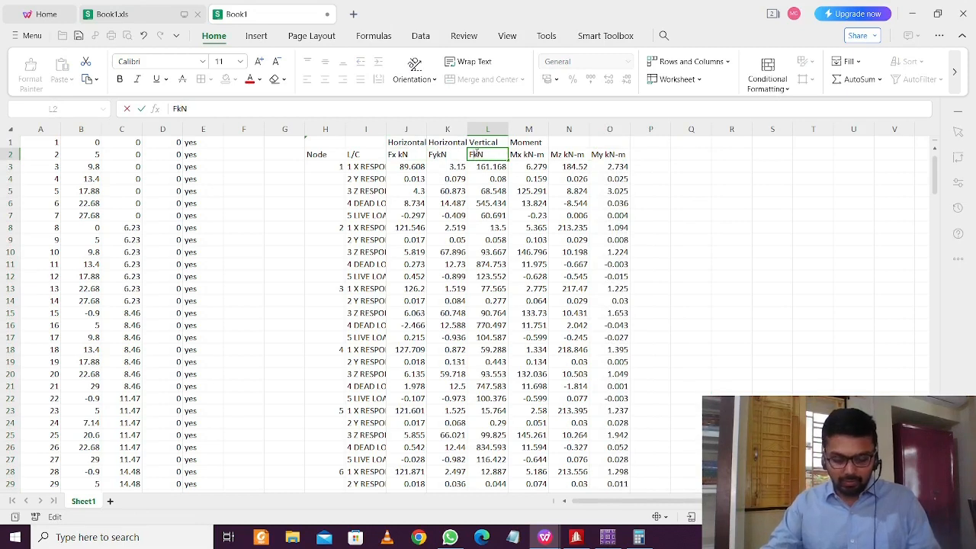
type("z")
left_click(544, 153)
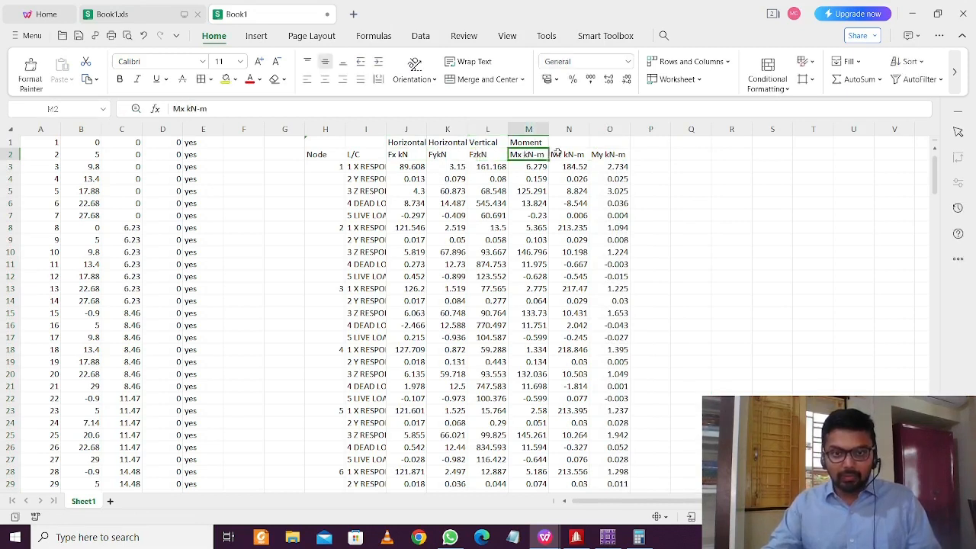
Relabel the moment headers so N2 reads My kN-m and O2 reads Mz kN-m
left_click(569, 153)
double_click(560, 154)
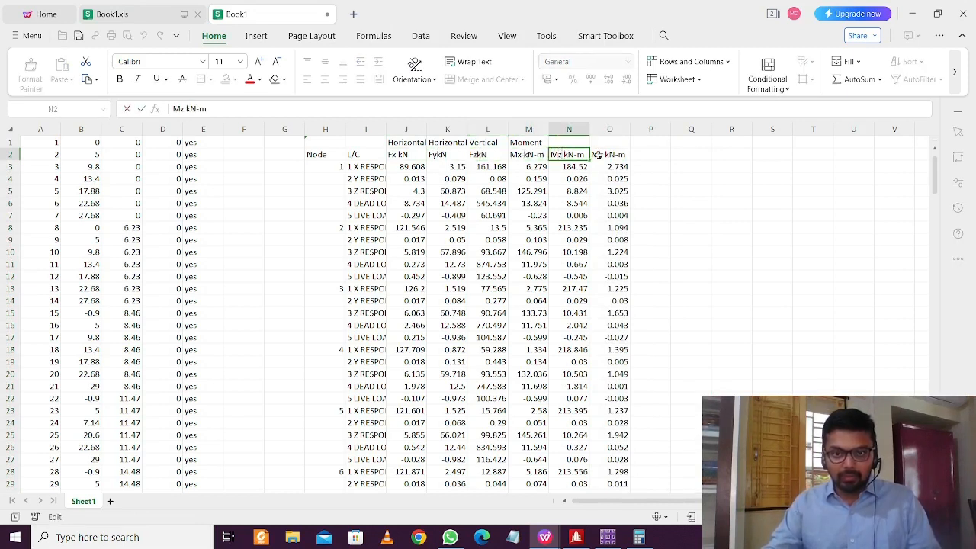
key("BackSpace")
type("y")
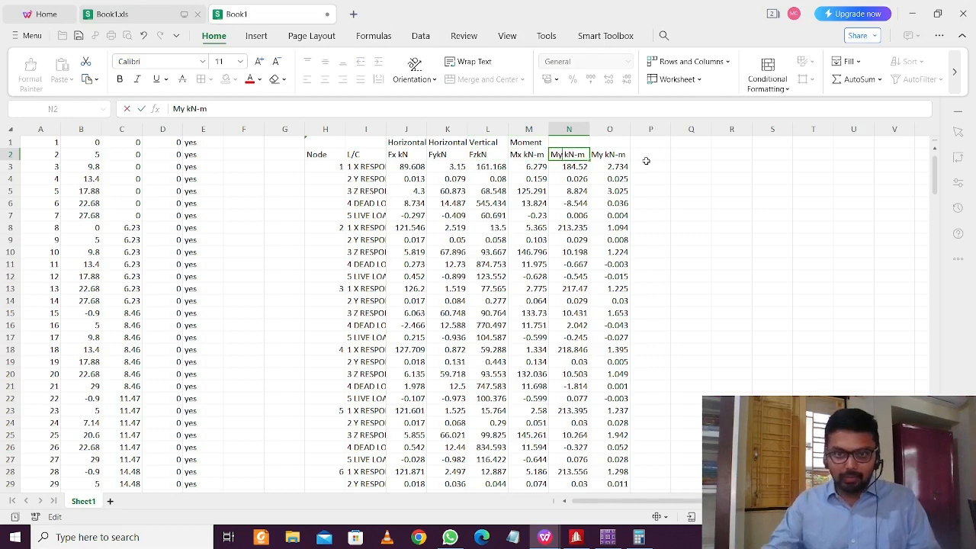
left_click(608, 154)
double_click(605, 154)
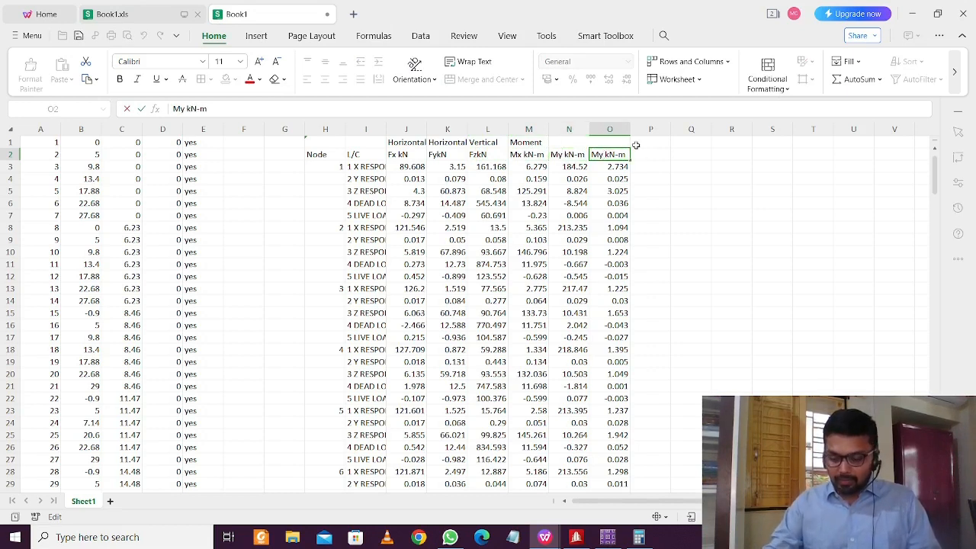
key("BackSpace")
type("z")
left_click(692, 164)
left_click(699, 247)
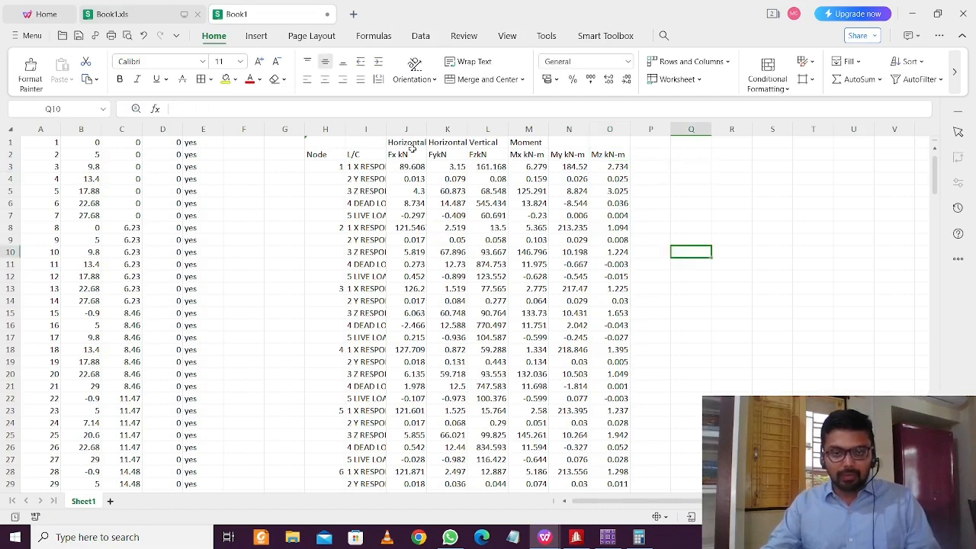
Widen column I so names like 1 X RESPONSE SPECTRUM and 4 DEAD LOAD show fully
left_click_drag(386, 131, 470, 142)
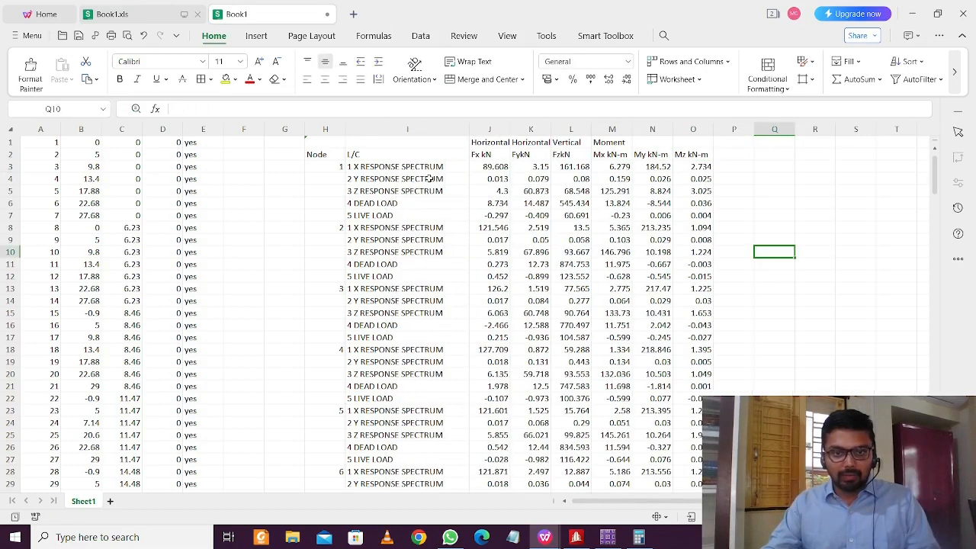
left_click(417, 219)
left_click(418, 203)
left_click(420, 215)
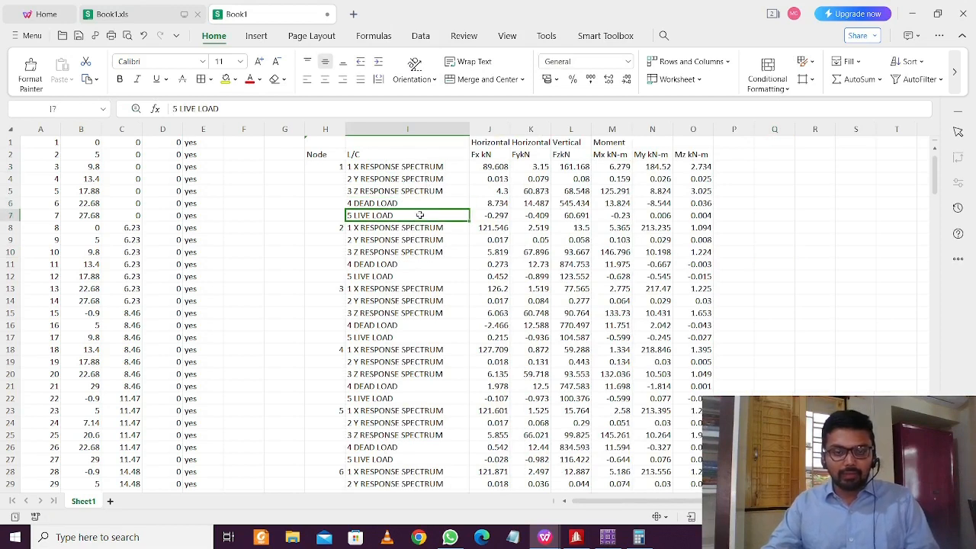
left_click(419, 202)
left_click(421, 167)
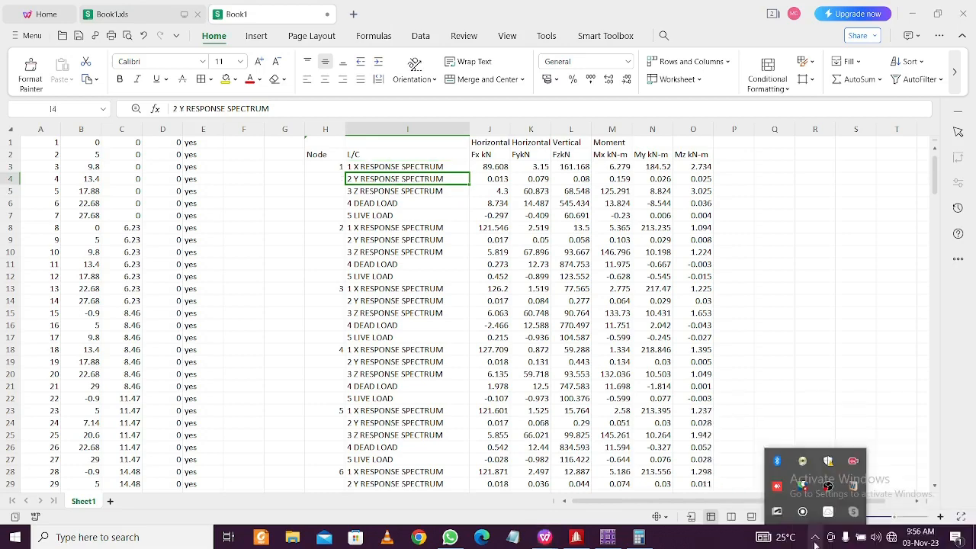
Open SAFE's Define > Load Patterns, place the caret in the DEAD name, then return to Book1
left_click(615, 540)
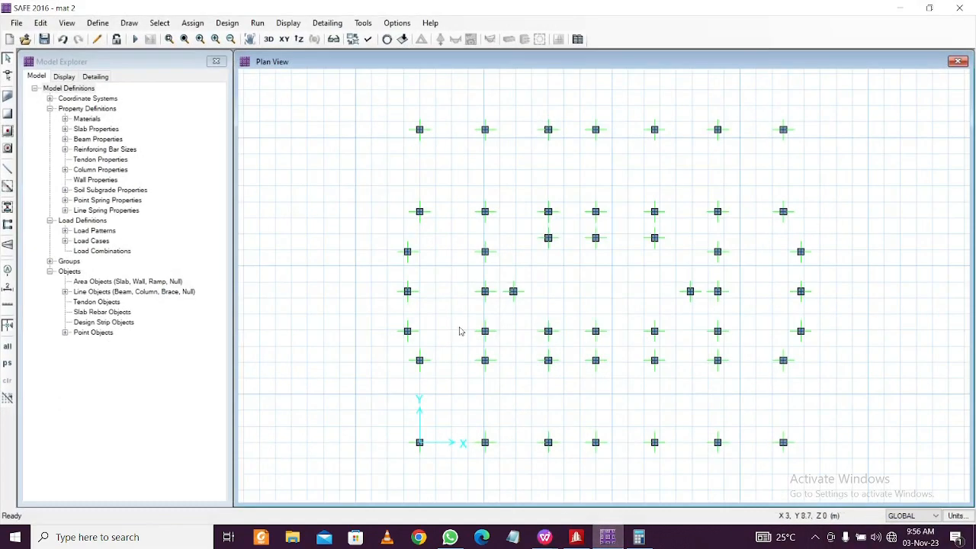
left_click(98, 23)
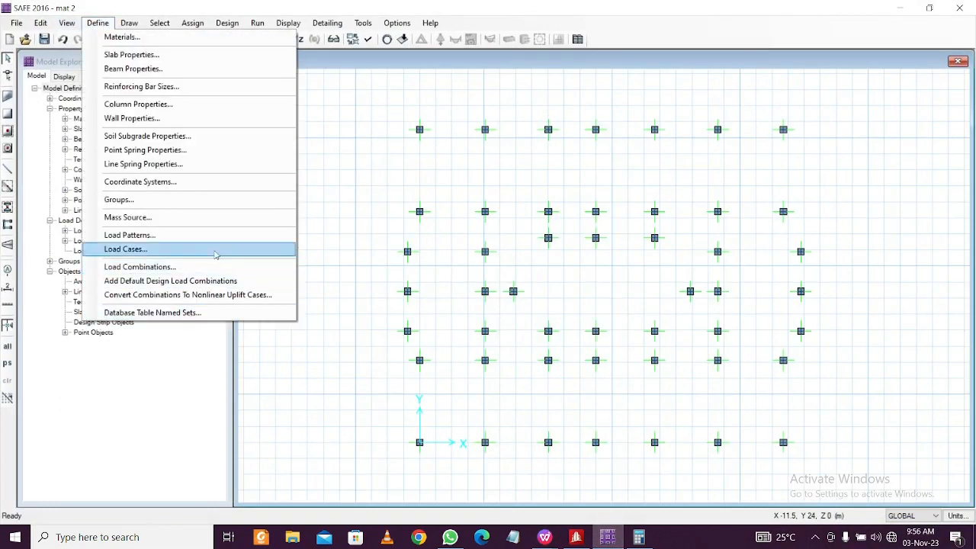
left_click(128, 235)
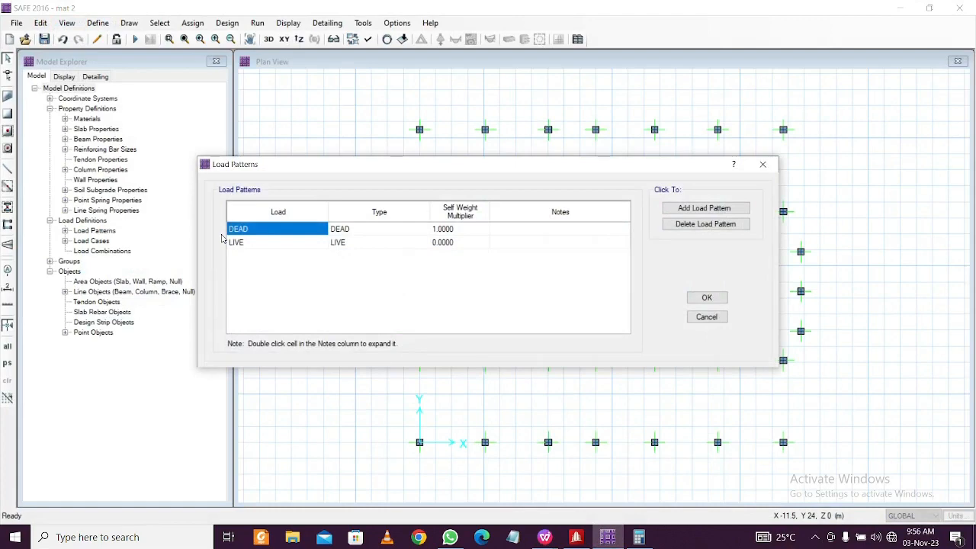
left_click(273, 233)
left_click(273, 230)
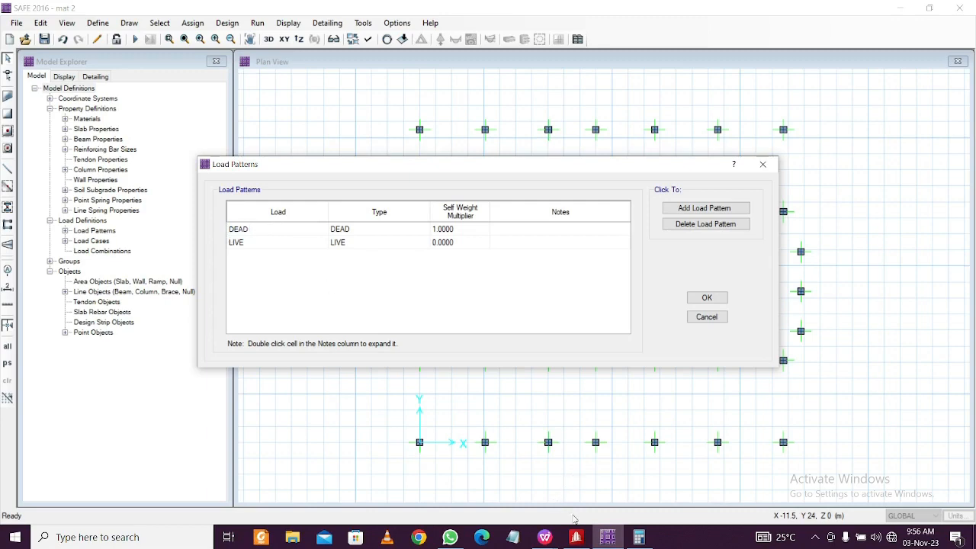
mouse_move(545, 537)
left_click(647, 480)
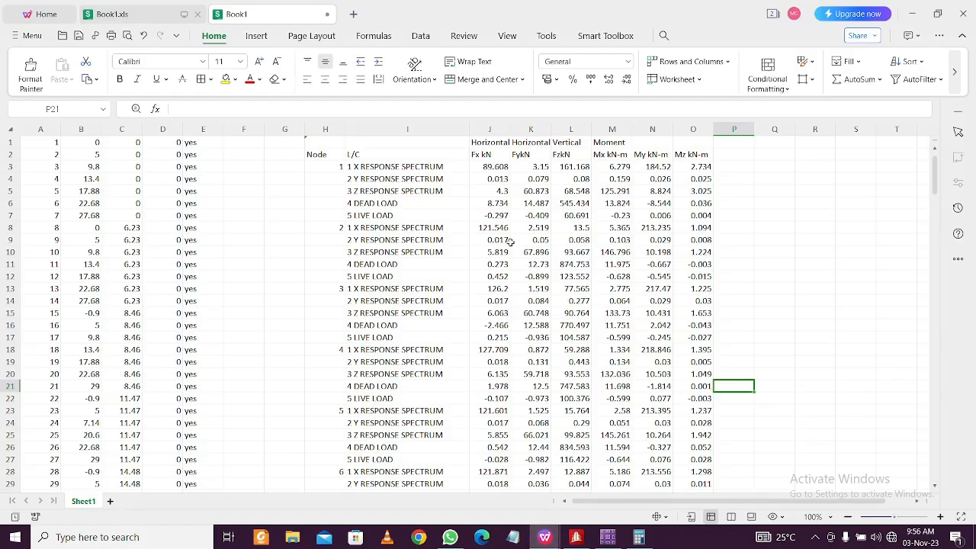
Select the full text '4 DEAD LOAD' in cell I6, then switch back to SAFE
left_click(390, 205)
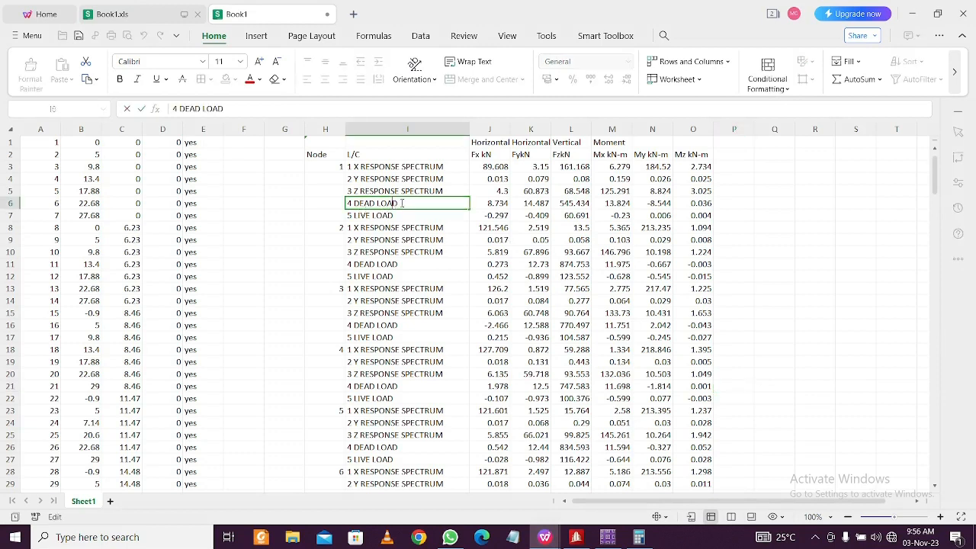
double_click(391, 205)
left_click(367, 203)
left_click_drag(398, 203, 356, 204)
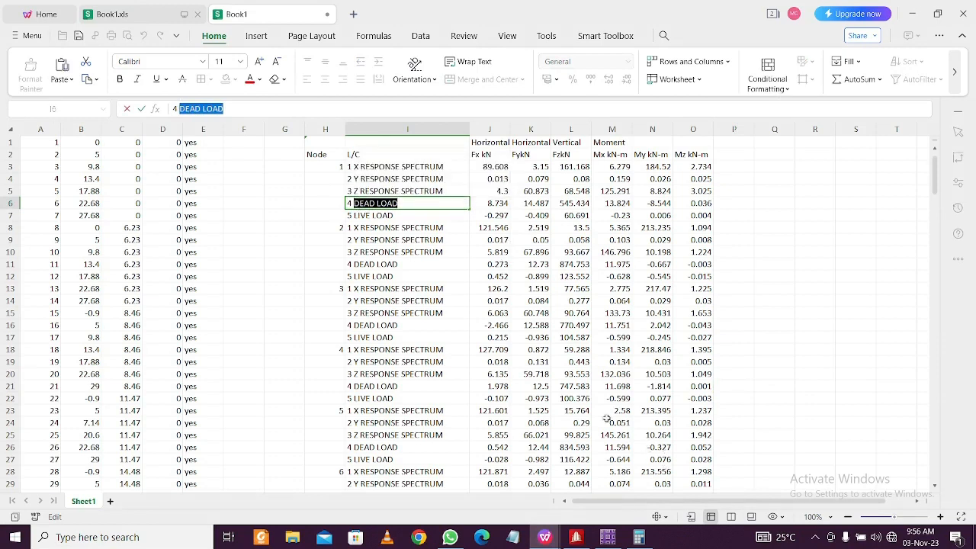
left_click(408, 206)
left_click_drag(408, 206, 345, 204)
key("ctrl+c")
left_click(608, 538)
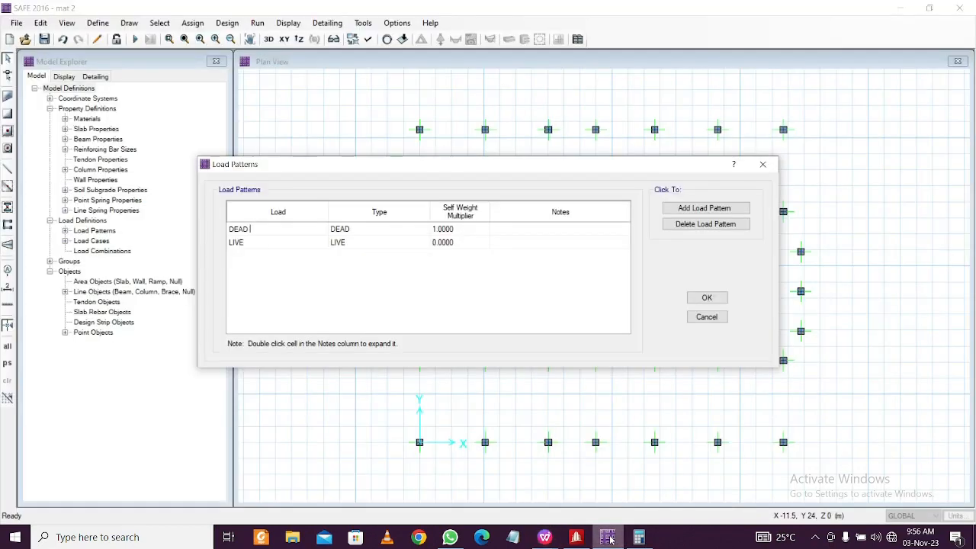
Rename the DEAD load pattern to 4 DEAD LOAD
double_click(272, 228)
key("ctrl+v")
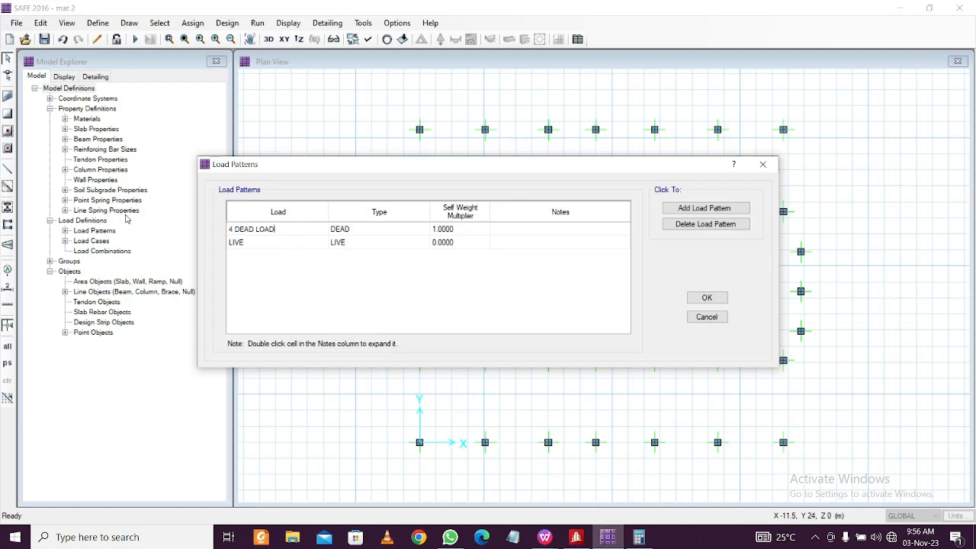
left_click(261, 244)
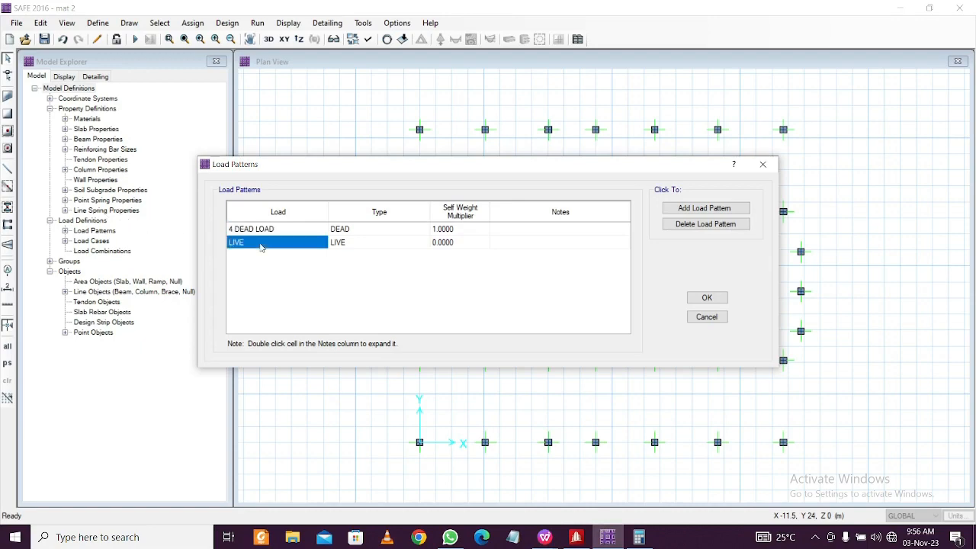
Copy '5 LIVE LOAD' from cell I7 and rename the LIVE pattern to it
left_click(612, 543)
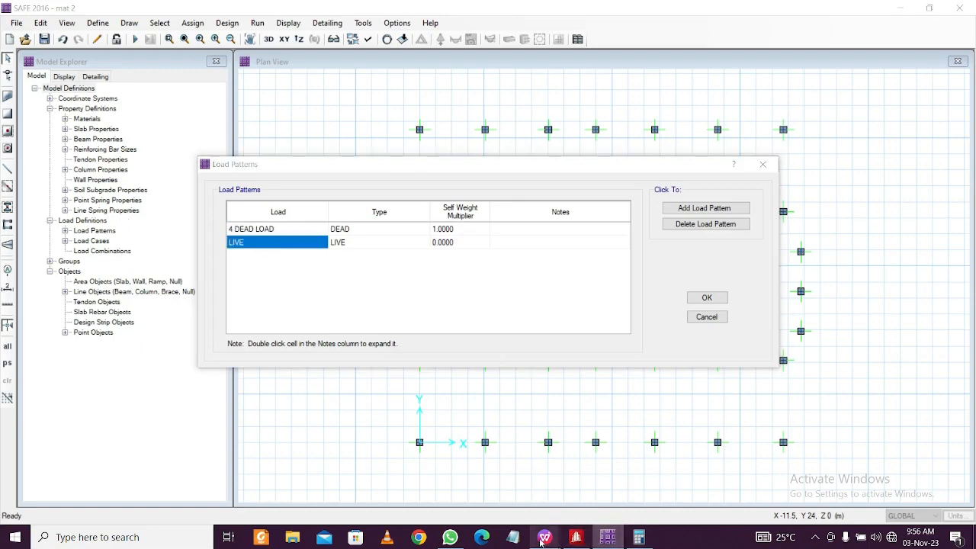
mouse_move(576, 538)
left_click(626, 488)
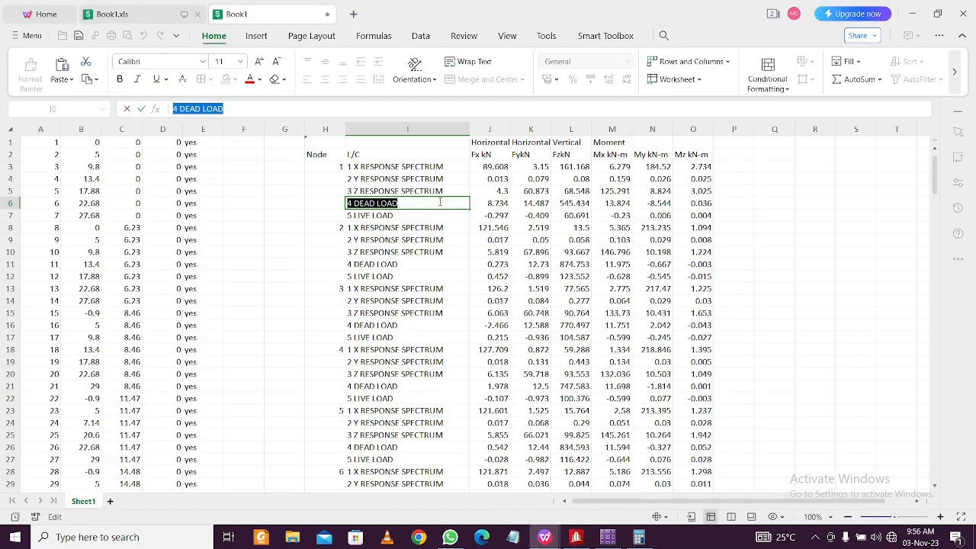
left_click(419, 224)
double_click(409, 216)
left_click_drag(408, 217, 347, 217)
key("ctrl+c")
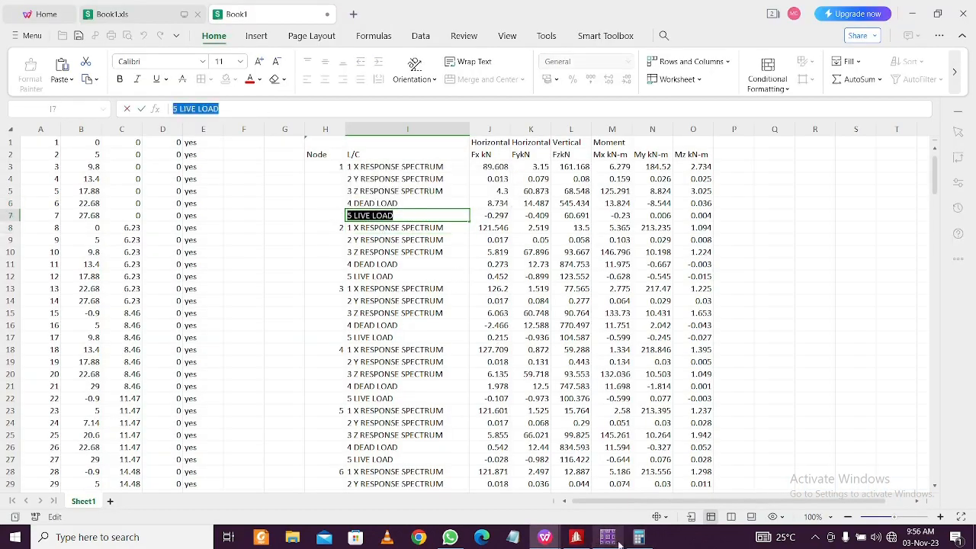
left_click(616, 542)
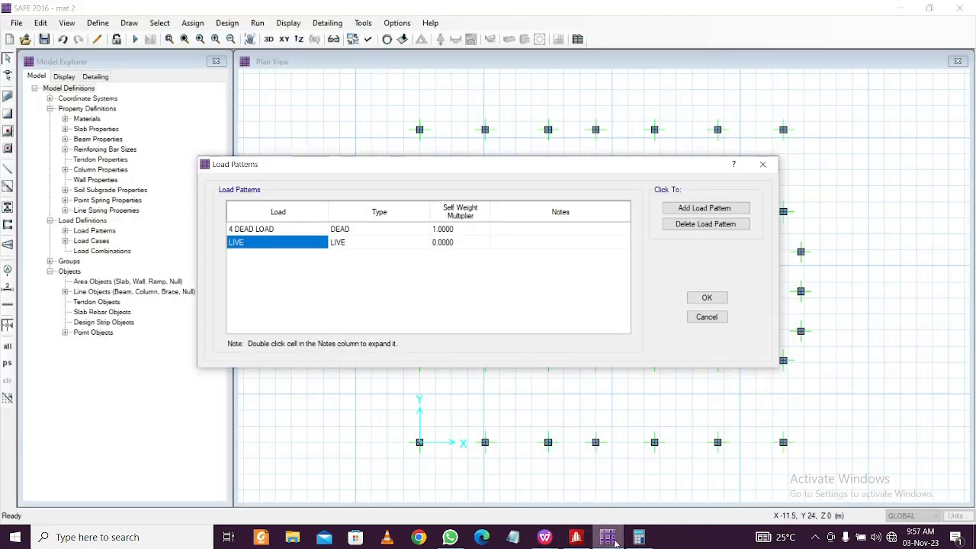
double_click(288, 240)
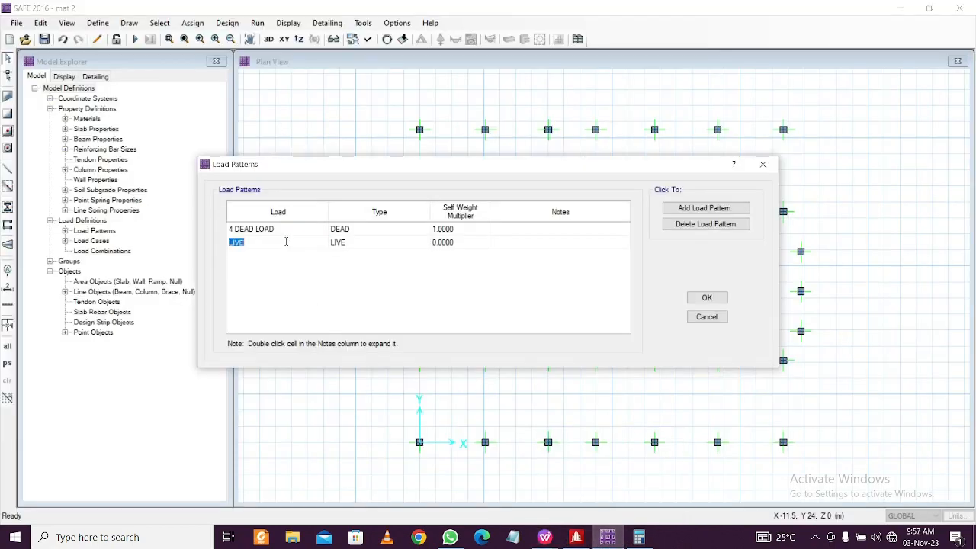
key("ctrl+v")
Add three new load patterns LPAT1, LPAT2 and LPAT3 in SAFE
left_click(714, 211)
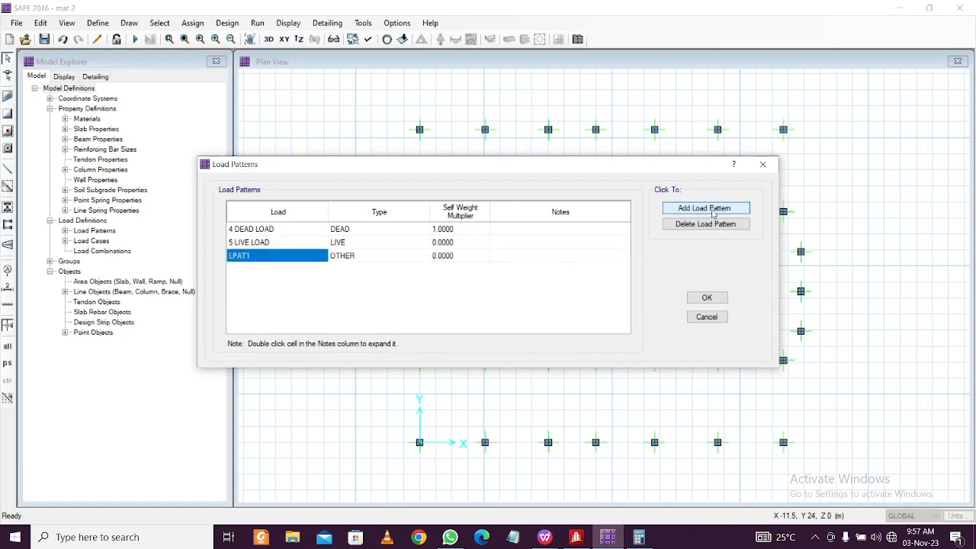
left_click(714, 213)
left_click(714, 214)
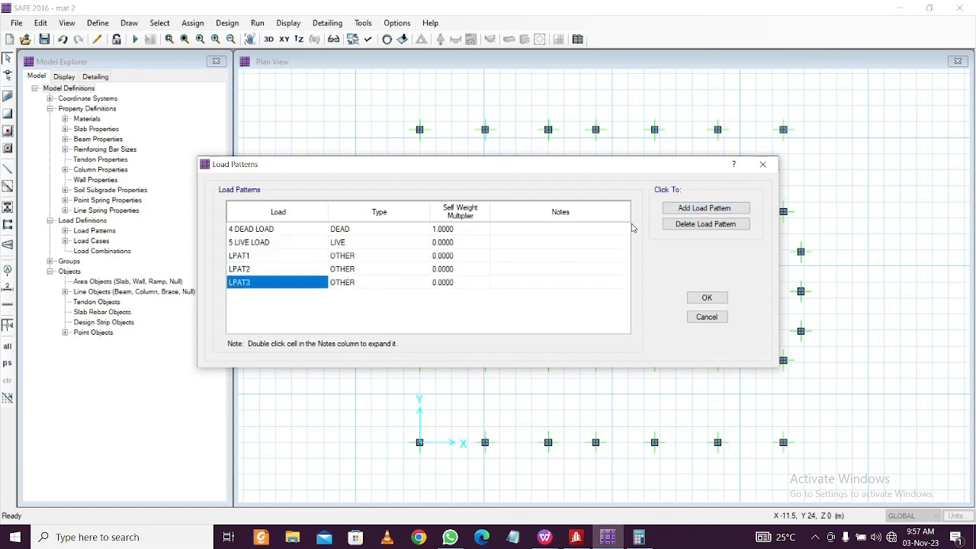
left_click(271, 260)
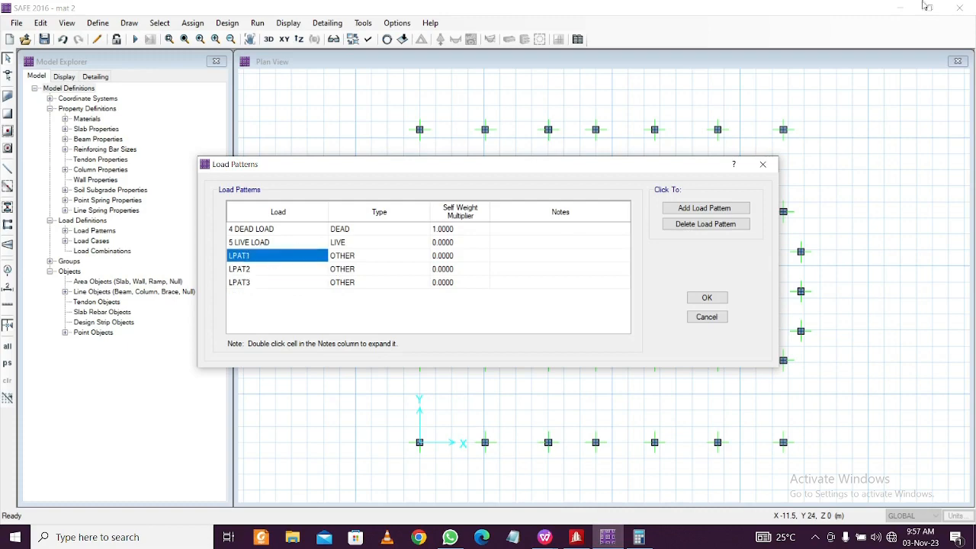
Copy '1 X RESPONSE SPECTRUM' from cell I3 and rename LPAT1 to it
mouse_move(543, 540)
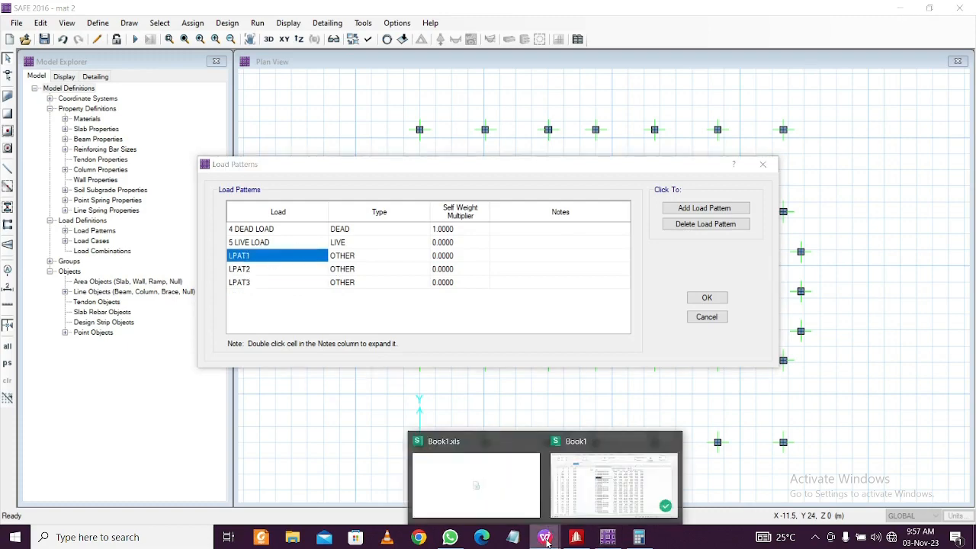
left_click(610, 507)
left_click(413, 154)
left_click(430, 168)
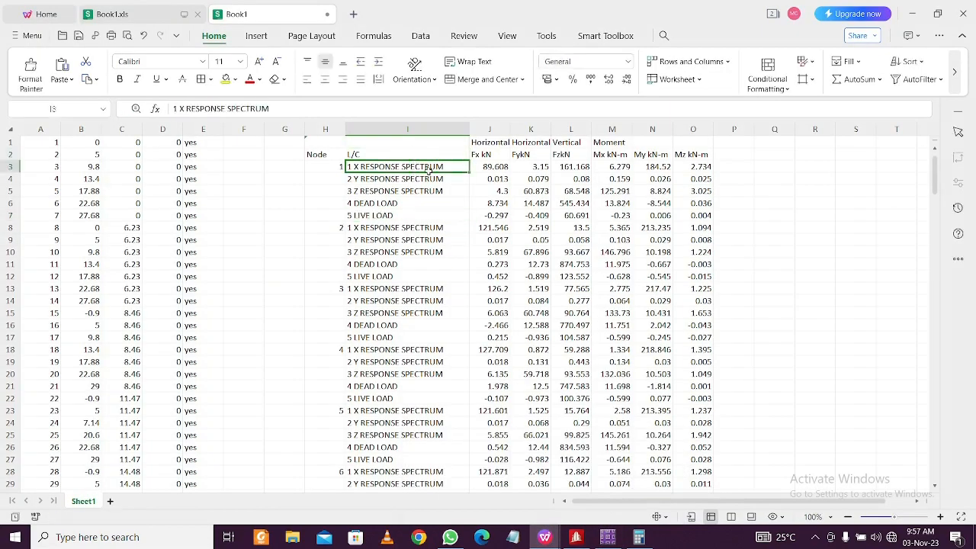
double_click(444, 168)
left_click_drag(444, 168, 331, 170)
key("ctrl+c")
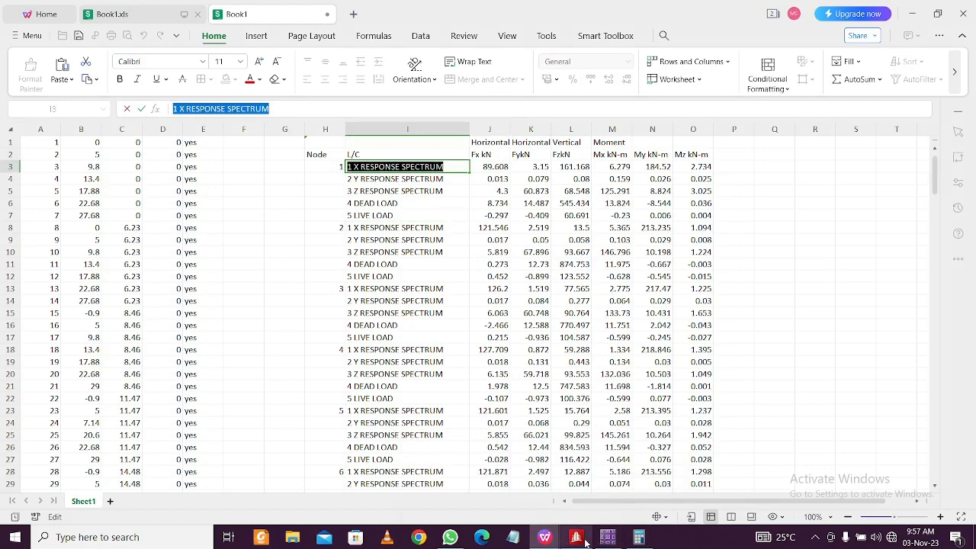
mouse_move(609, 540)
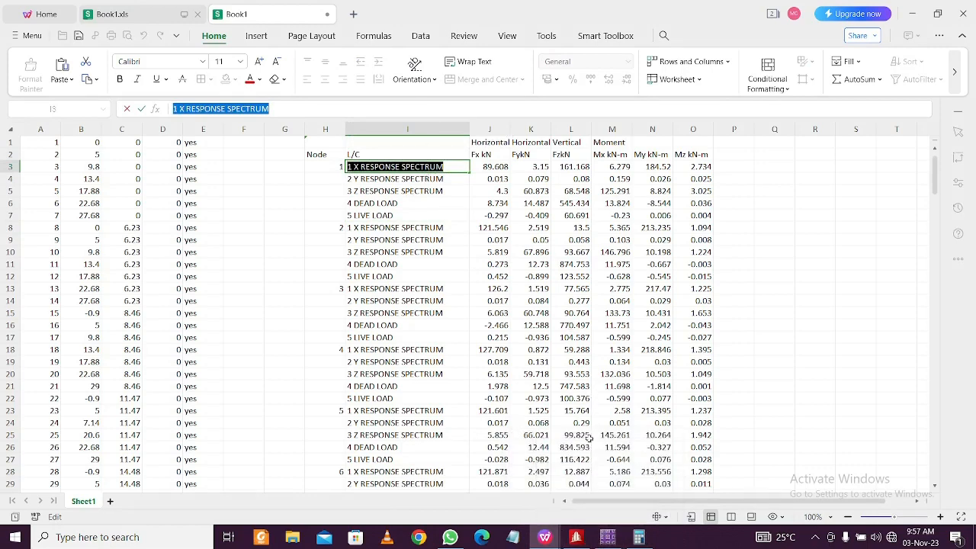
left_click(608, 537)
left_click(282, 255)
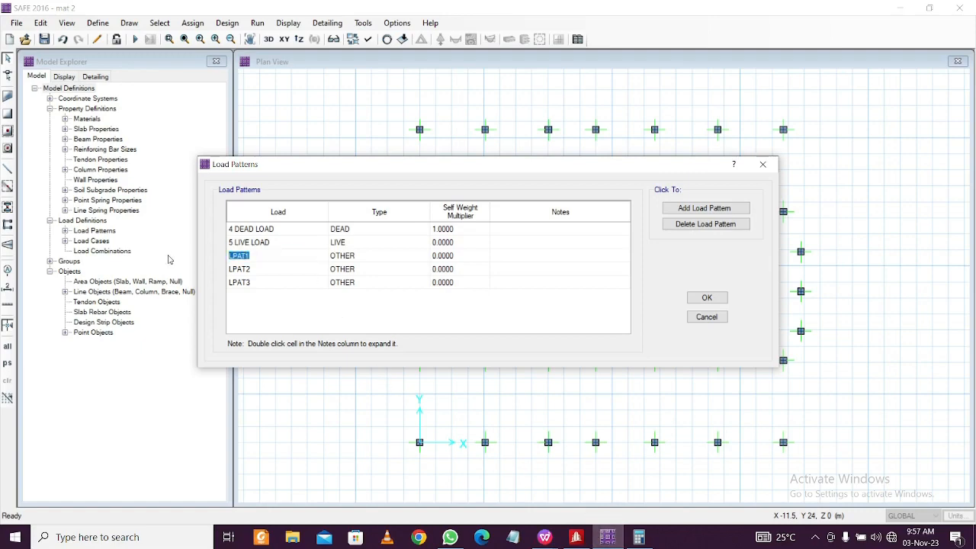
key("ctrl+v")
left_click(281, 273)
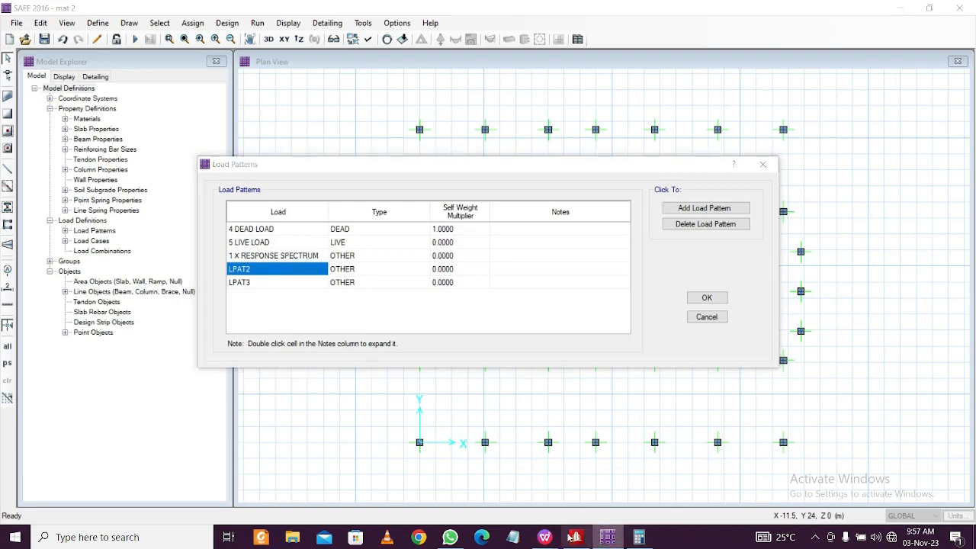
Return to the spreadsheet, close the Book1.xls tab, and select cell I4
mouse_move(638, 538)
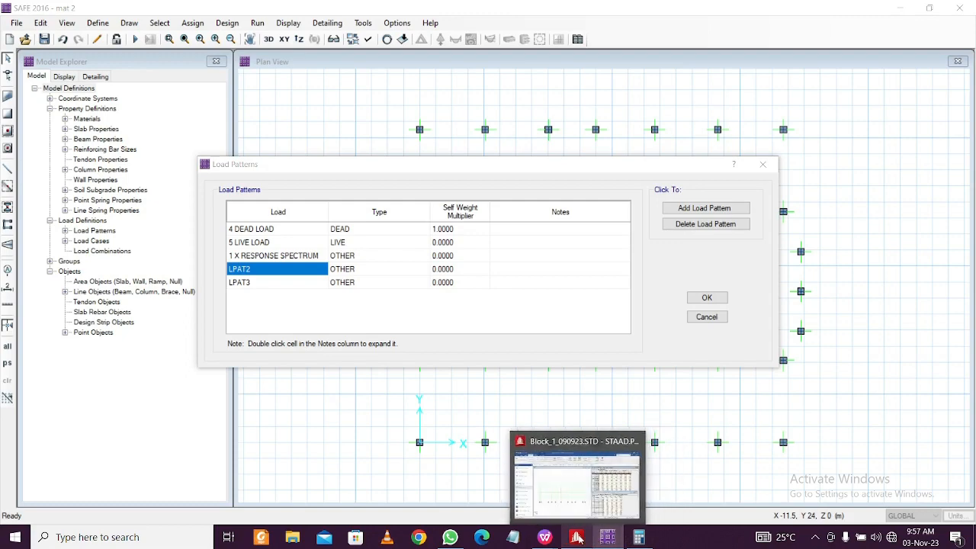
mouse_move(553, 540)
left_click(614, 481)
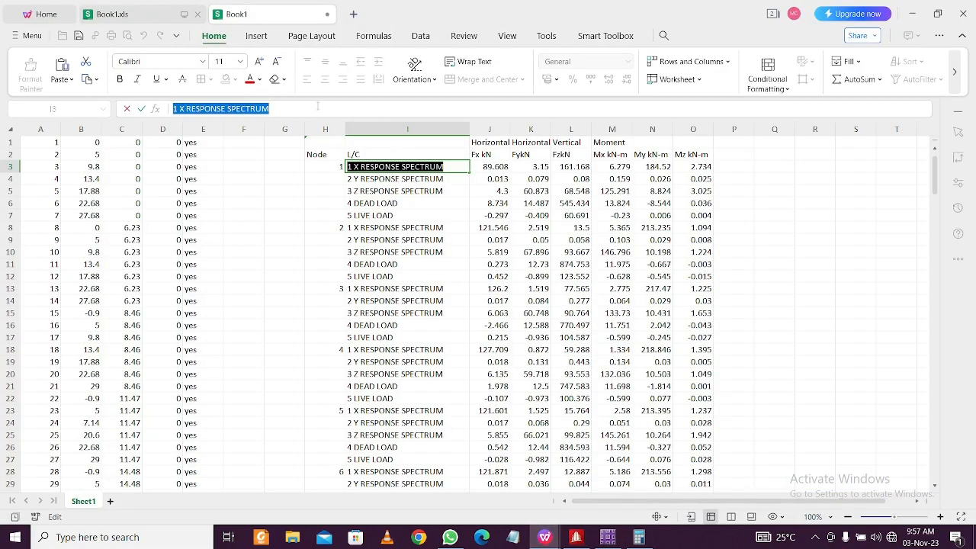
left_click(197, 15)
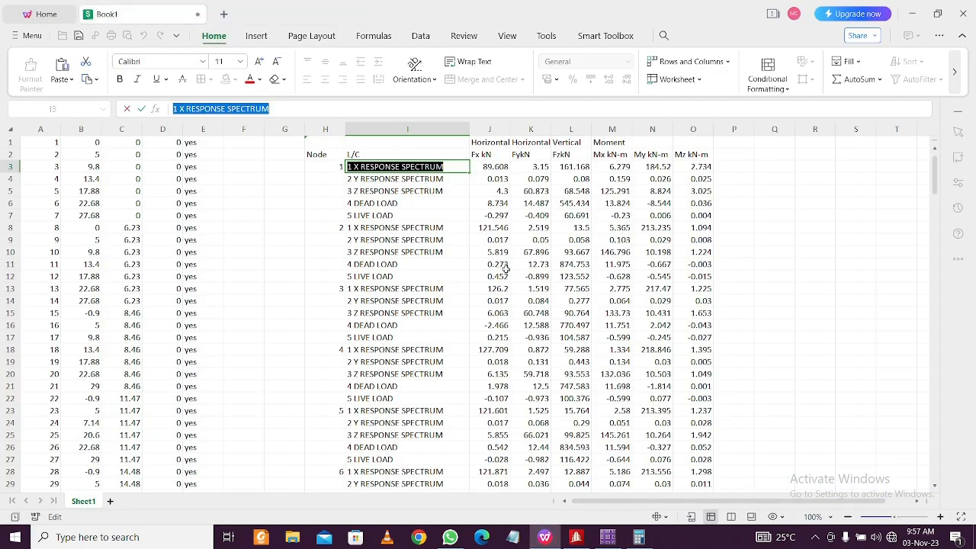
left_click(456, 204)
left_click(435, 180)
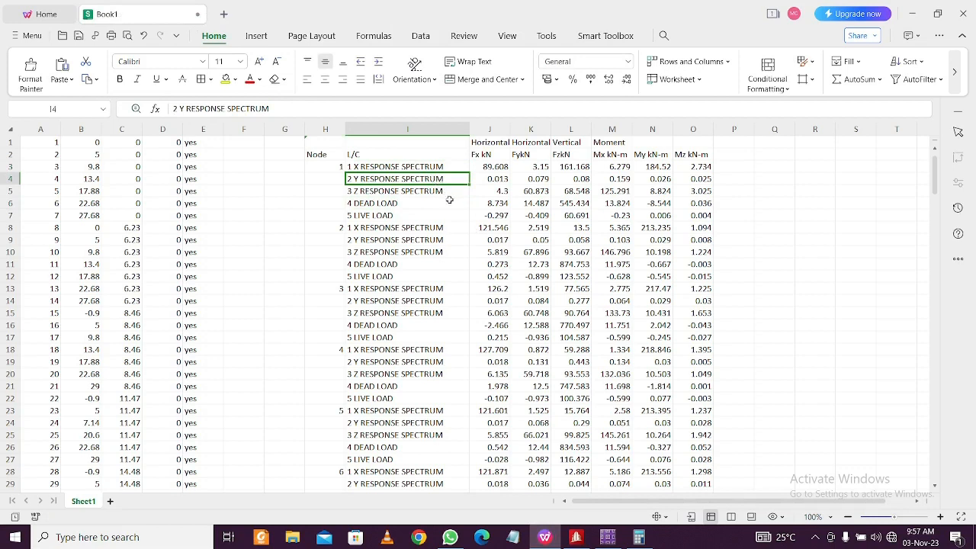
Change cell I4's label to 2 Z RESPONSE SPECTRUM
key("ctrl+c")
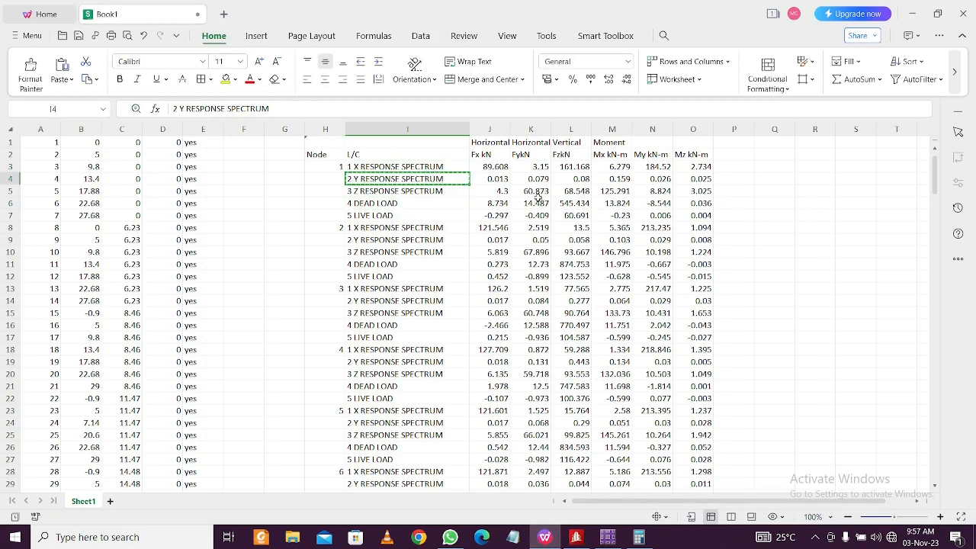
key("Escape")
double_click(356, 180)
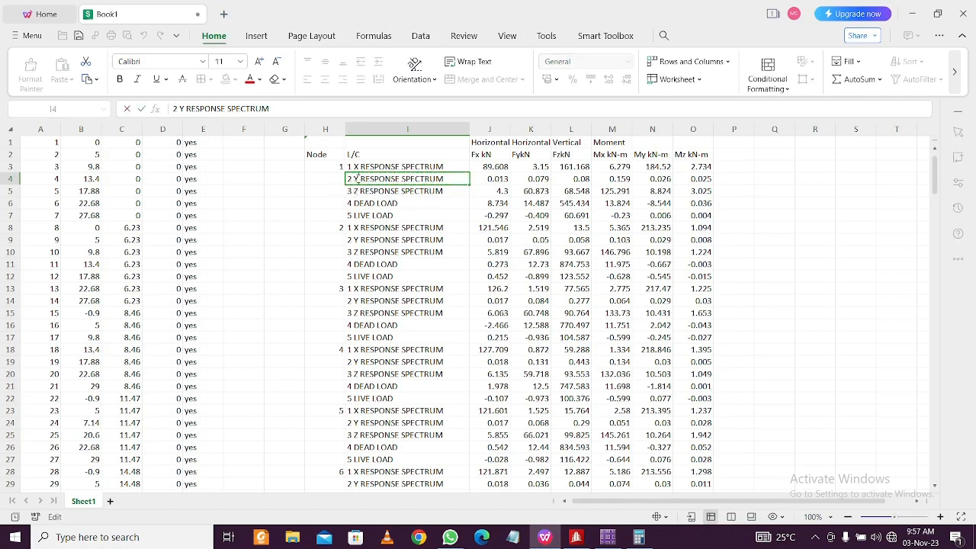
left_click(358, 191)
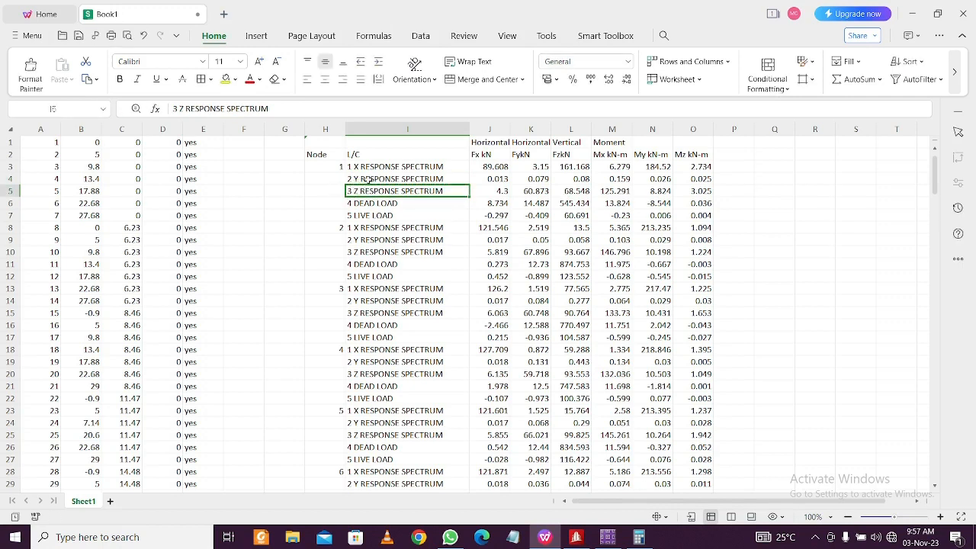
left_click(366, 180)
double_click(362, 180)
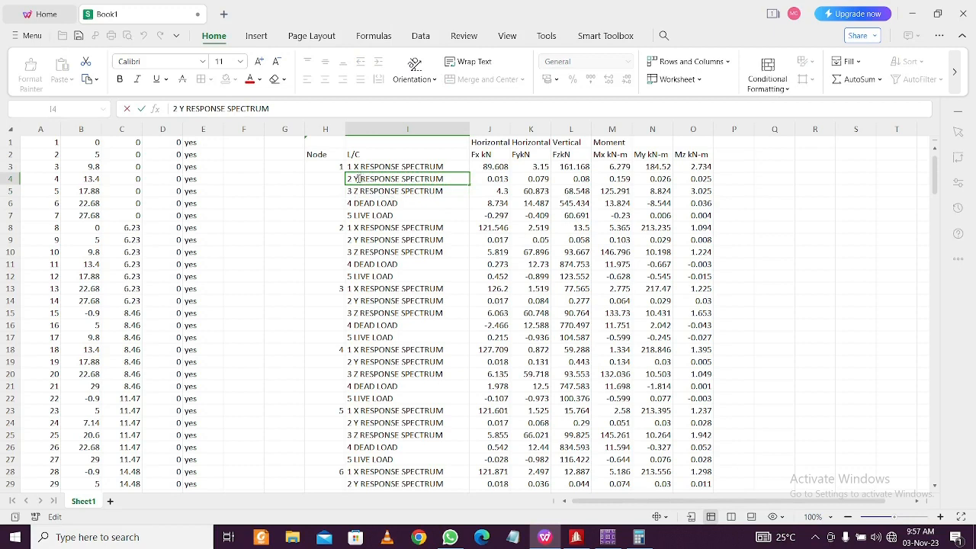
key("BackSpace")
type("z")
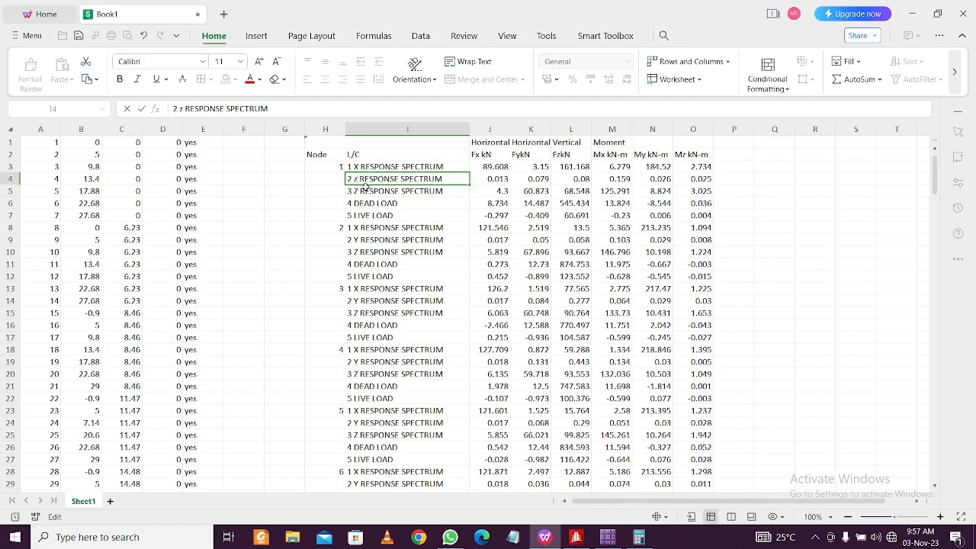
key("BackSpace")
type("Z")
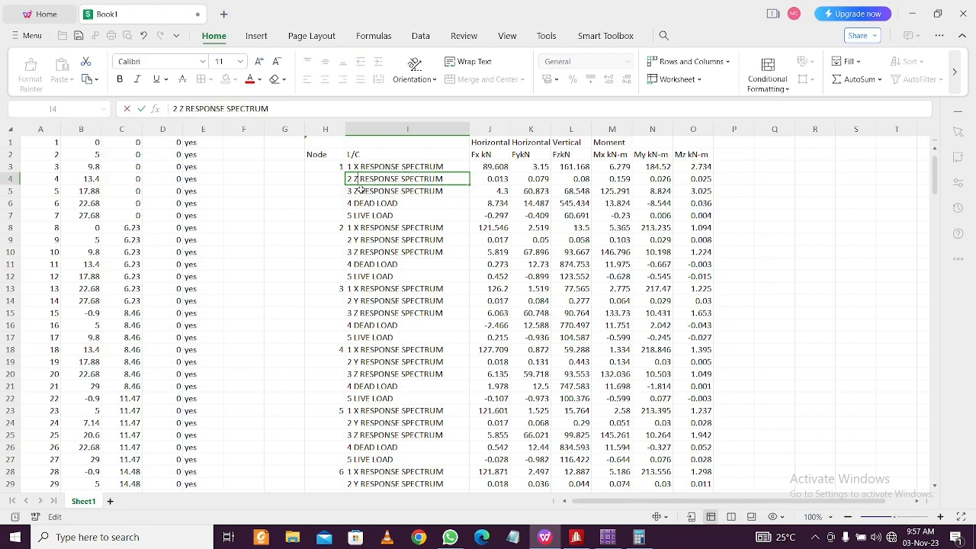
left_click(360, 190)
Change cell I5's label to 3 Y RESPONSE SPECTRUM
double_click(359, 193)
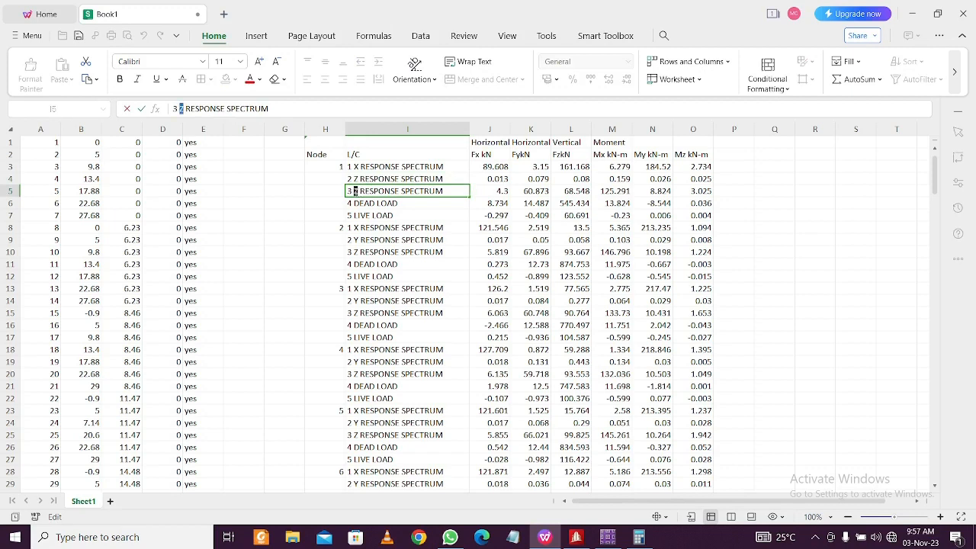
type("Y")
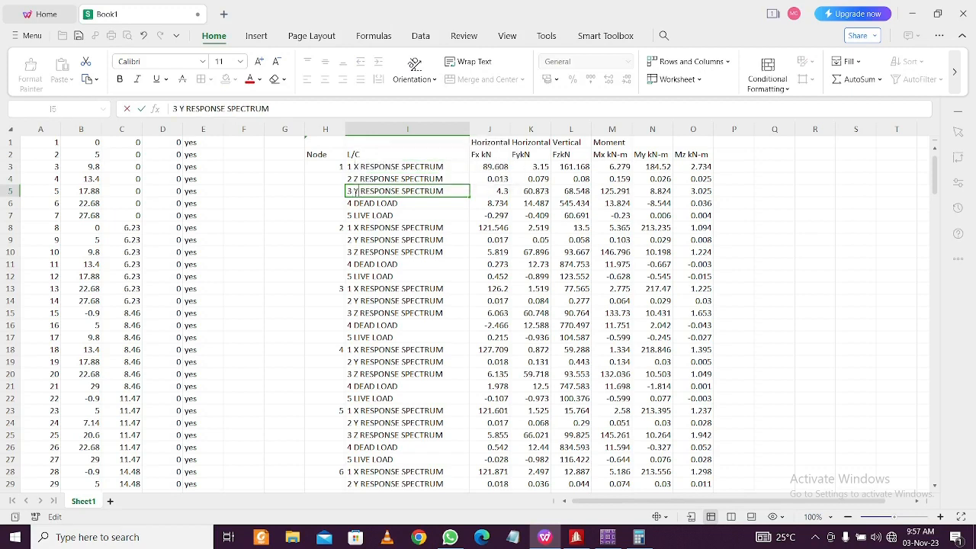
left_click(428, 250)
left_click(401, 193)
Copy '2 Z RESPONSE SPECTRUM' from I4 and select the LPAT2 pattern name in SAFE
left_click(418, 168)
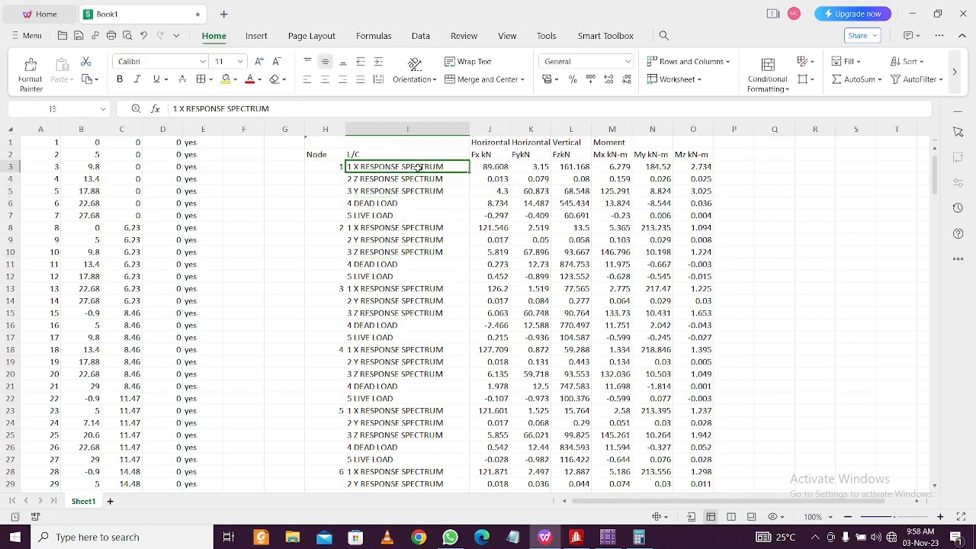
double_click(402, 178)
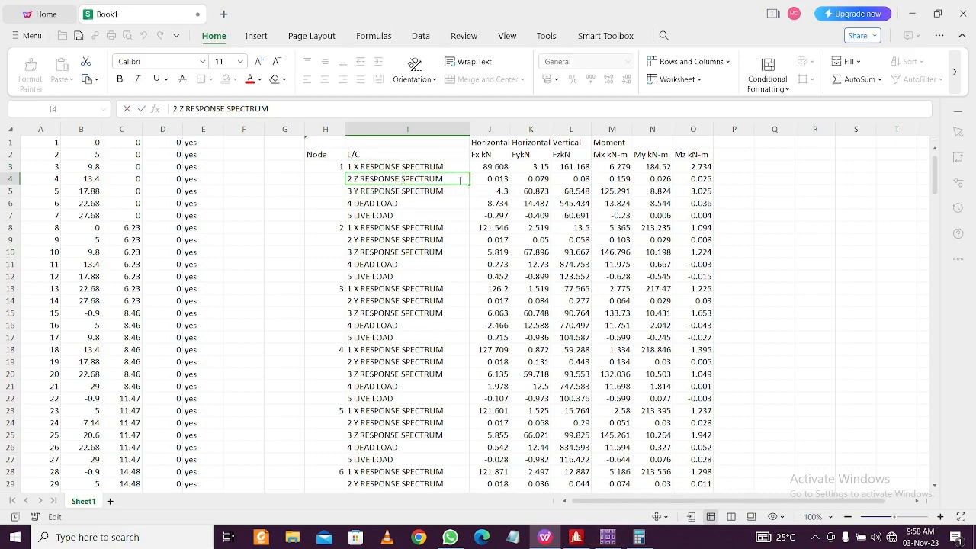
left_click_drag(460, 180, 350, 182)
key("ctrl+c")
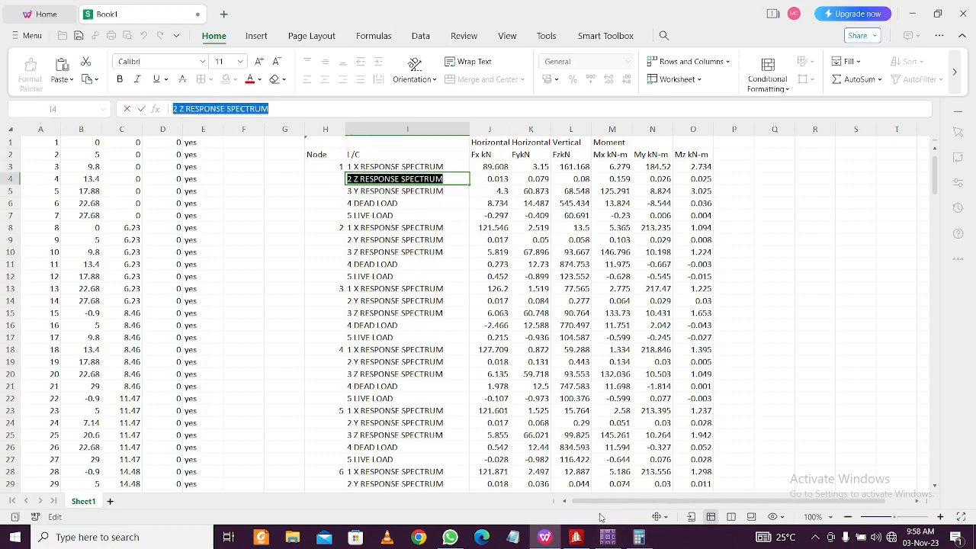
left_click(607, 537)
left_click(301, 271)
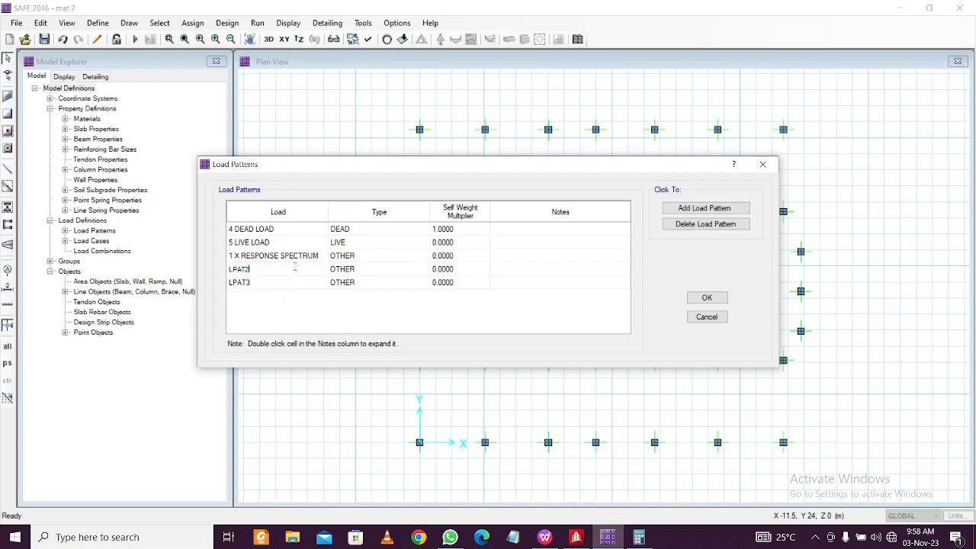
Rename load pattern LPAT2 to 2 Z RESPONSE SPECTRUM by pasting the copied name
double_click(293, 269)
key("ctrl+v")
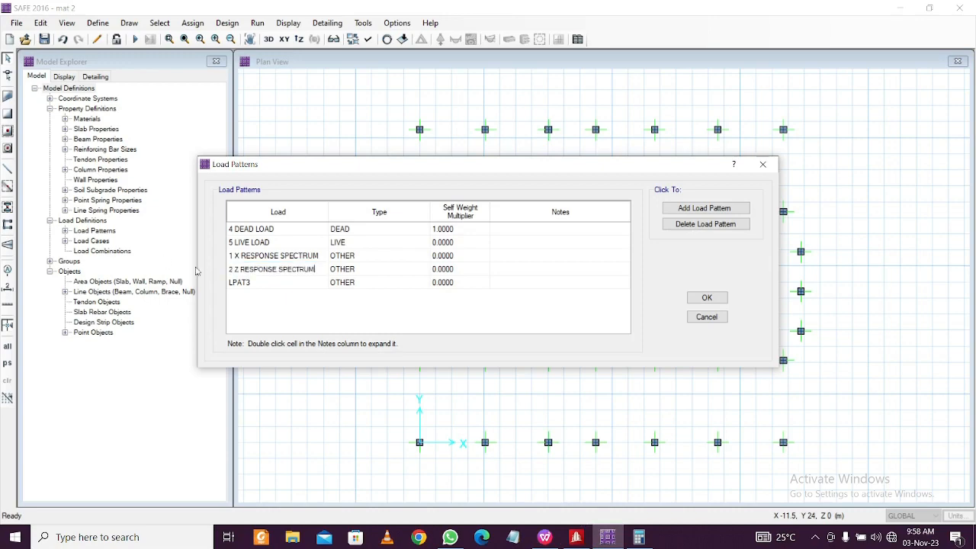
left_click(280, 286)
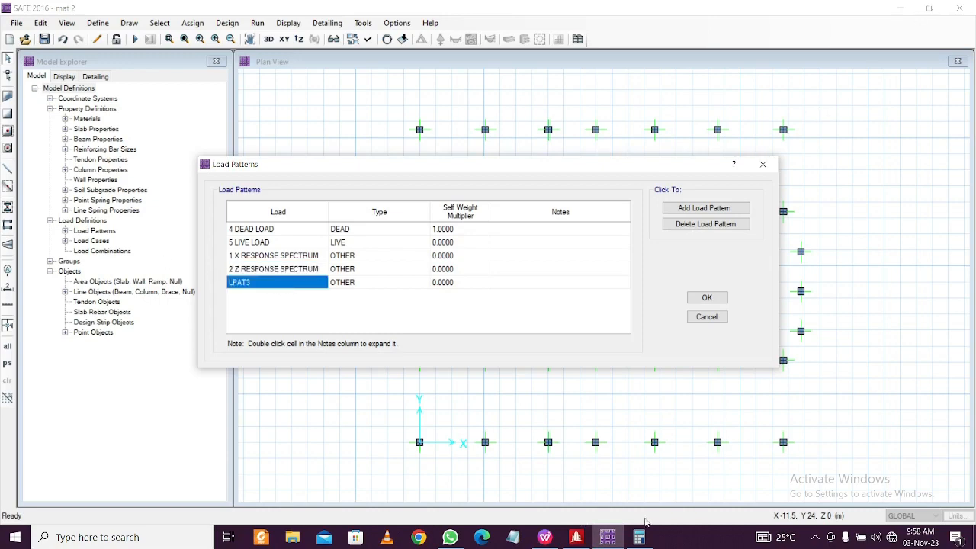
Copy '3 Y RESPONSE SPECTRUM' from cell I5 in Book1 and paste it as LPAT3's name
left_click(609, 538)
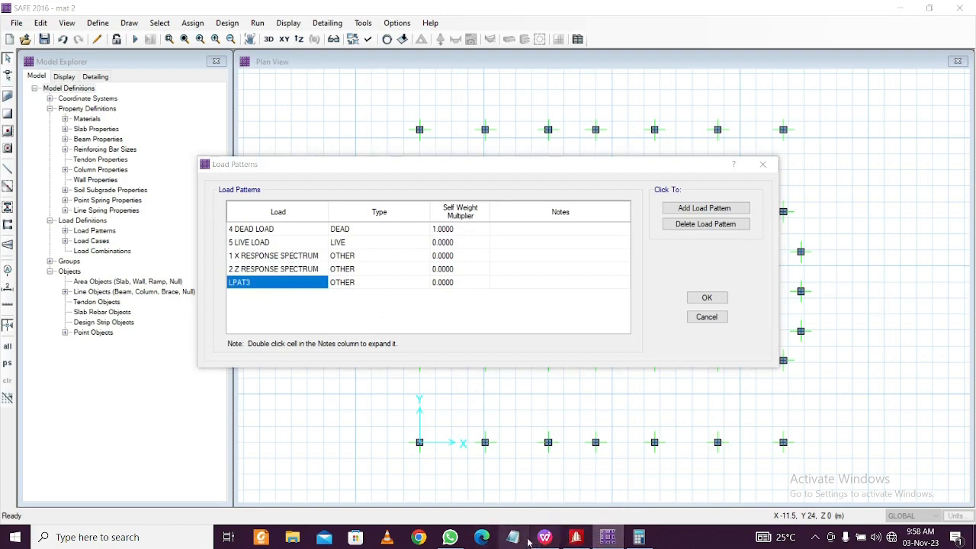
mouse_move(513, 539)
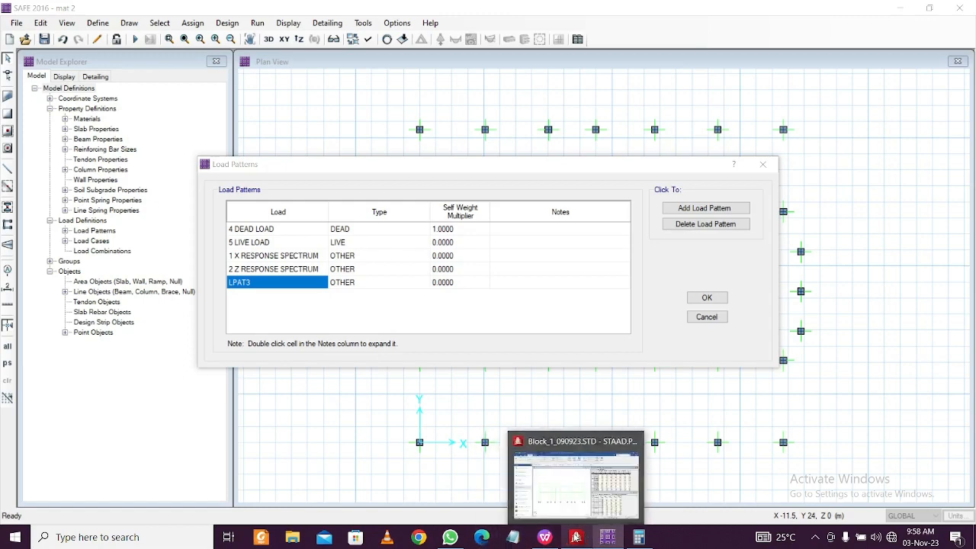
mouse_move(545, 537)
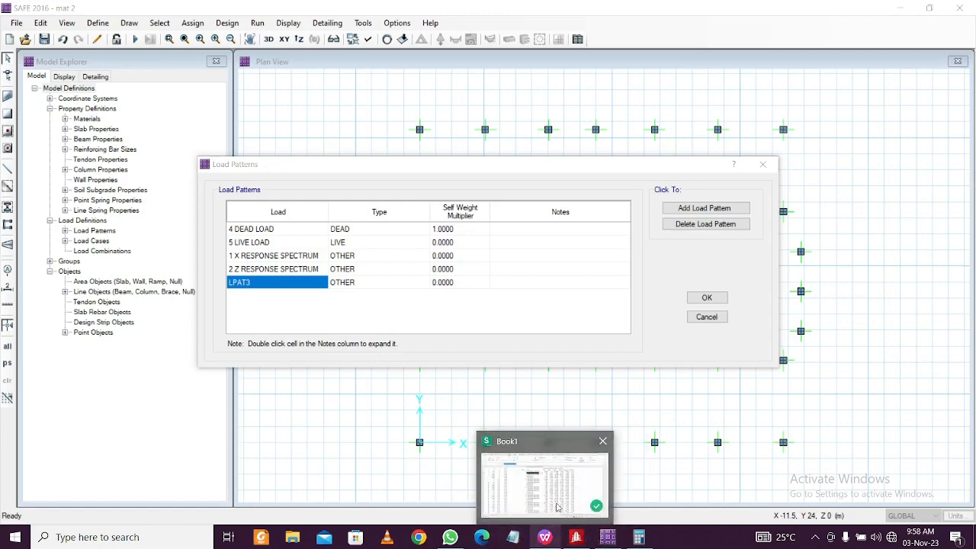
left_click(559, 509)
left_click(443, 191)
double_click(442, 191)
left_click_drag(442, 190, 336, 191)
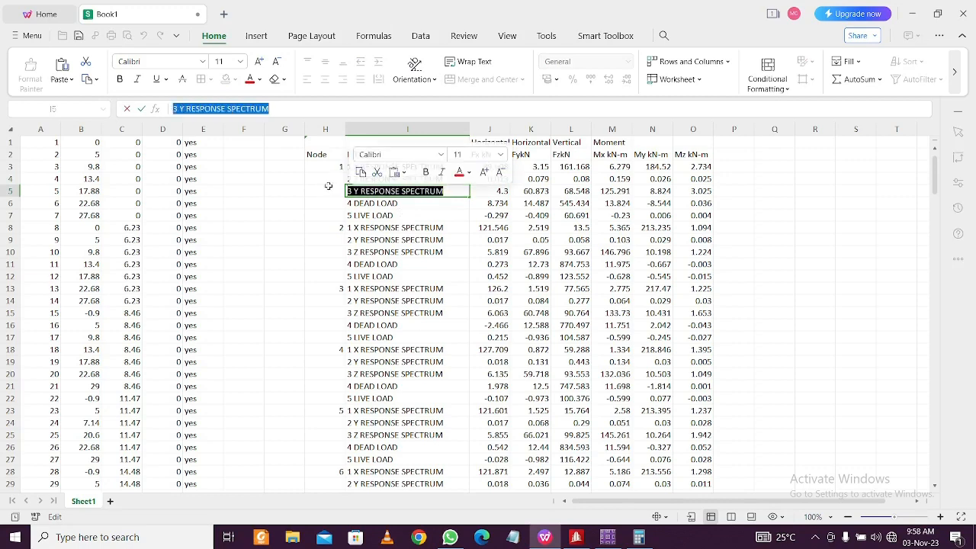
left_click(608, 537)
double_click(282, 288)
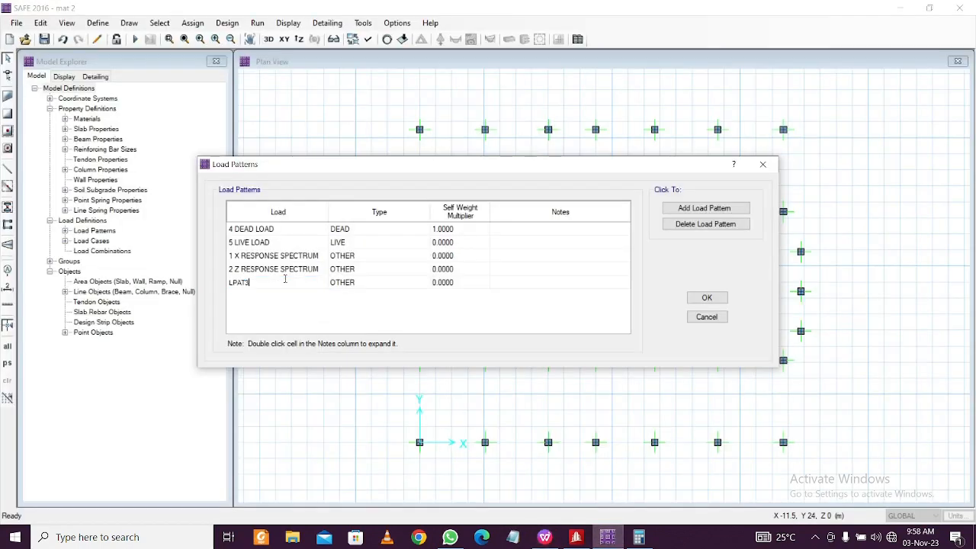
key("ctrl+v")
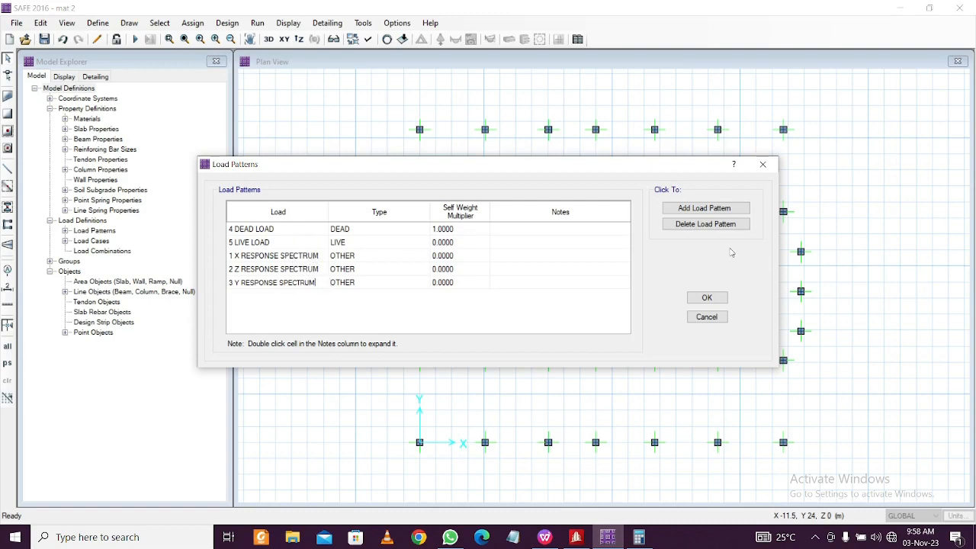
Accept the dead, live and X, Y, Z response spectrum load patterns and return to the plan view
left_click(709, 299)
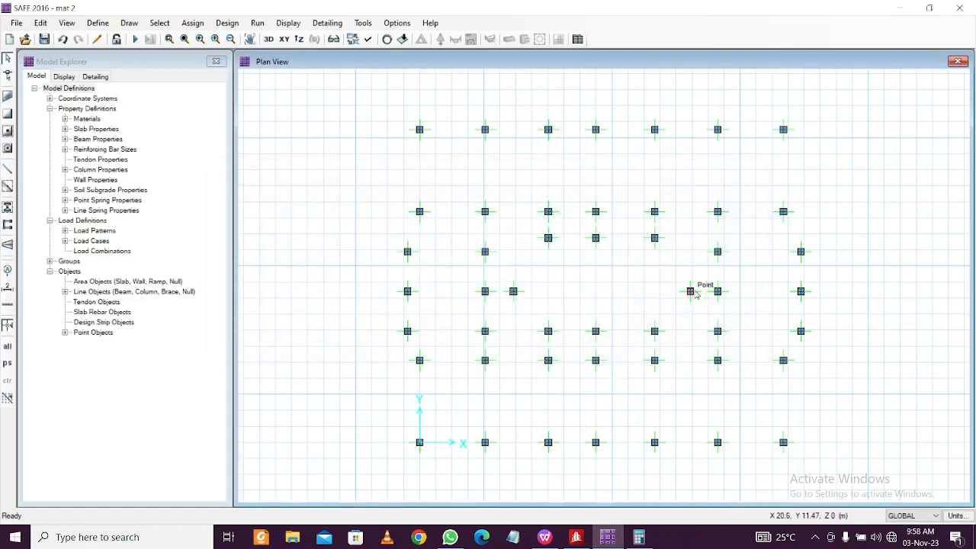
Set the mass source to dead load at 1.0 plus 5 LIVE LOAD at 0.5
left_click(98, 23)
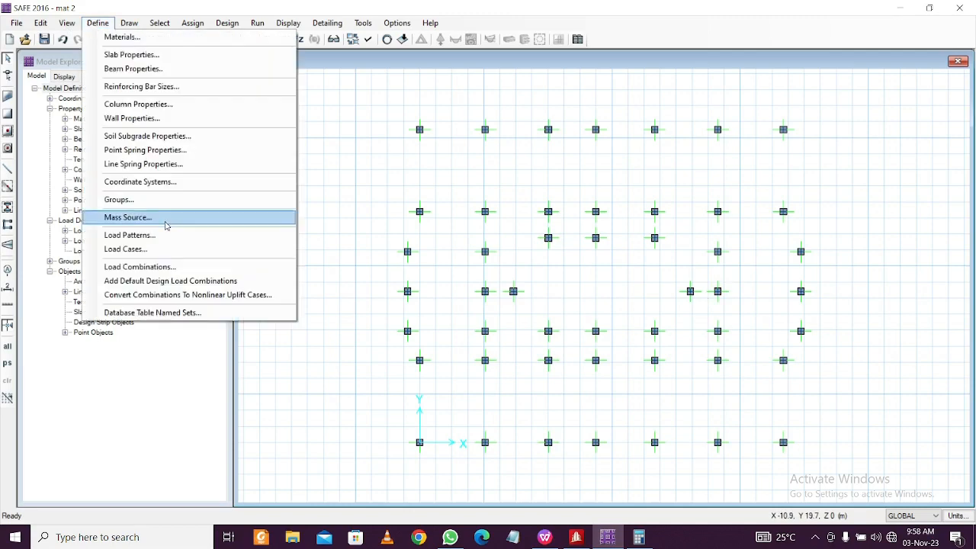
left_click(166, 222)
left_click(505, 220)
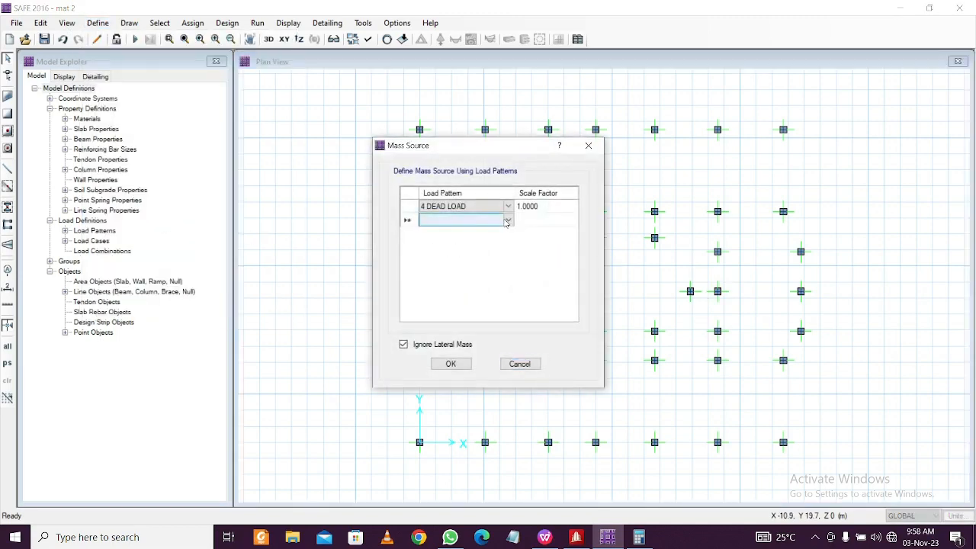
left_click(507, 221)
left_click(457, 235)
left_click(532, 222)
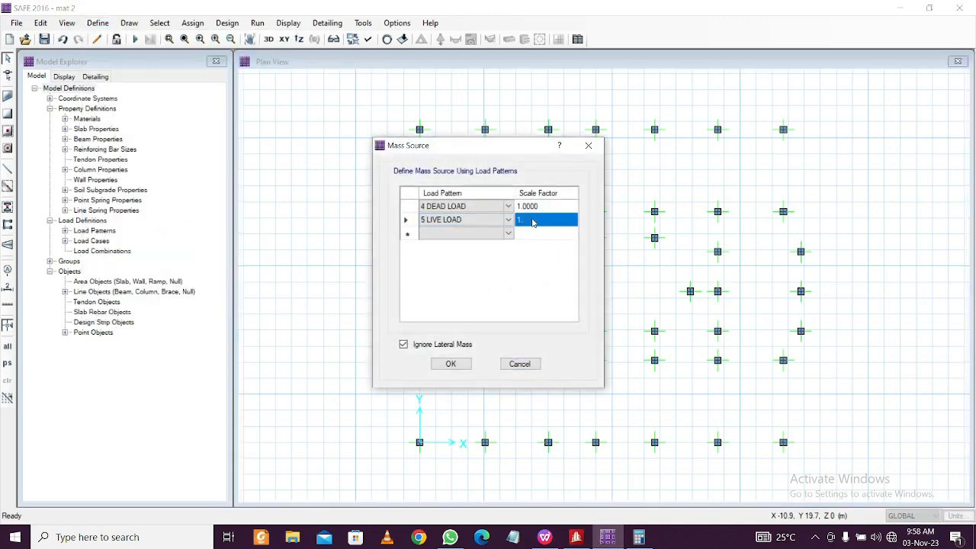
type("0.5")
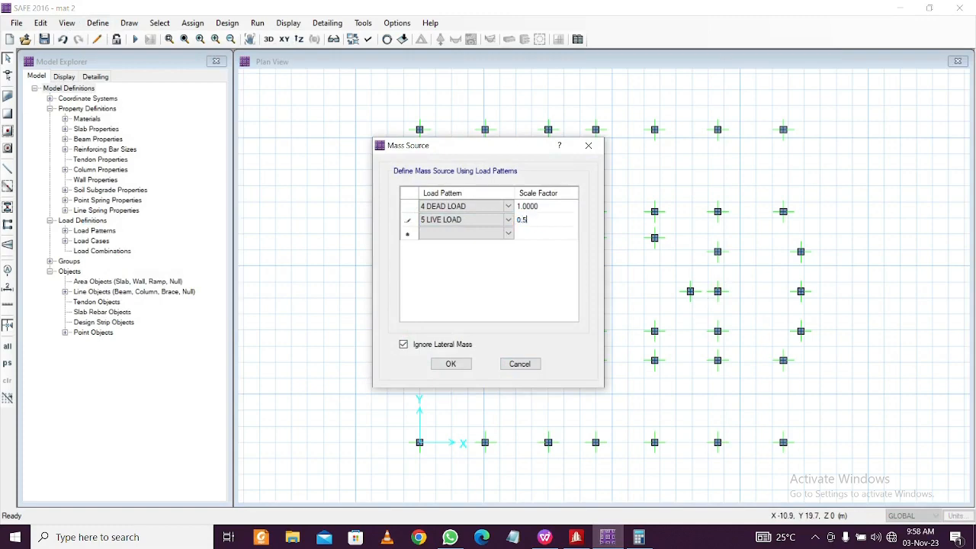
left_click(460, 364)
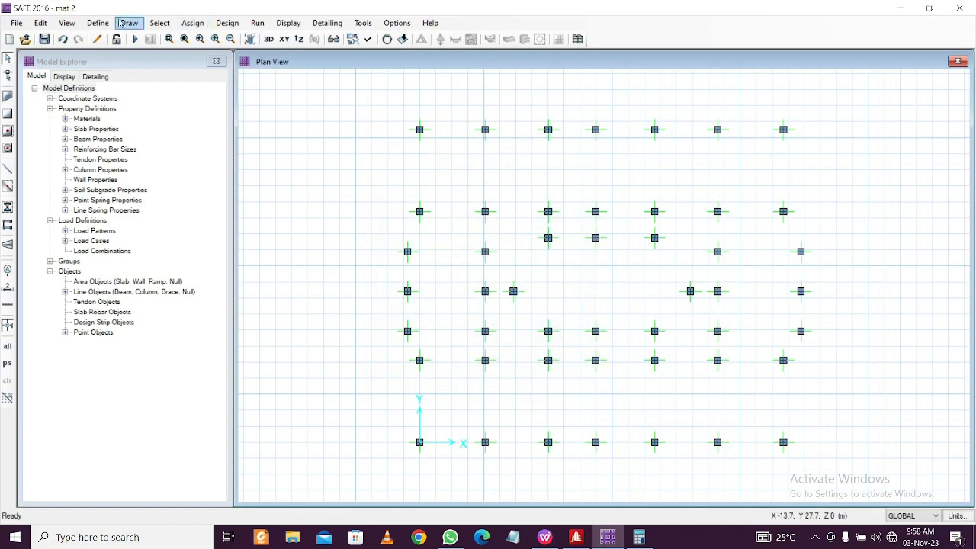
left_click(96, 24)
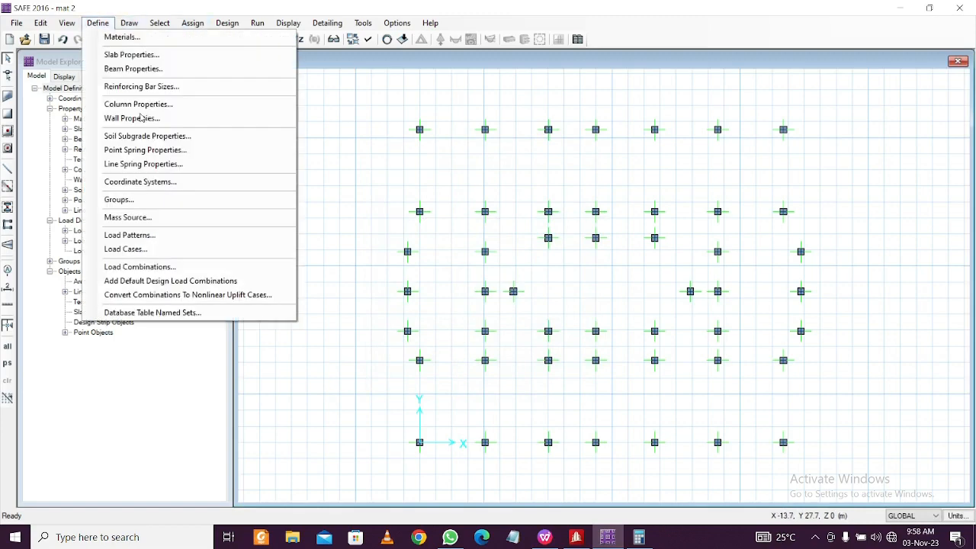
Add five default UDCON combos for strength and service initial, normal and long-term design
left_click(164, 268)
left_click(547, 214)
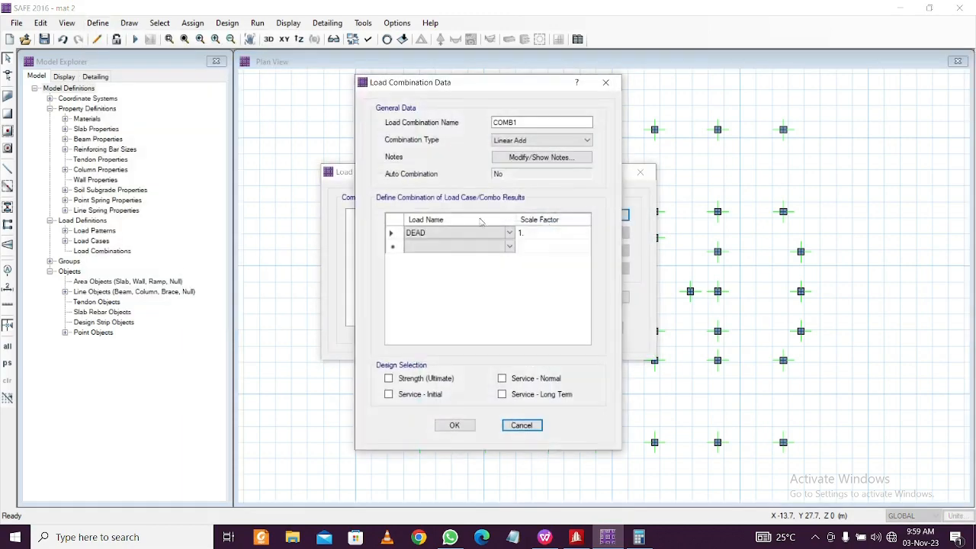
left_click(606, 83)
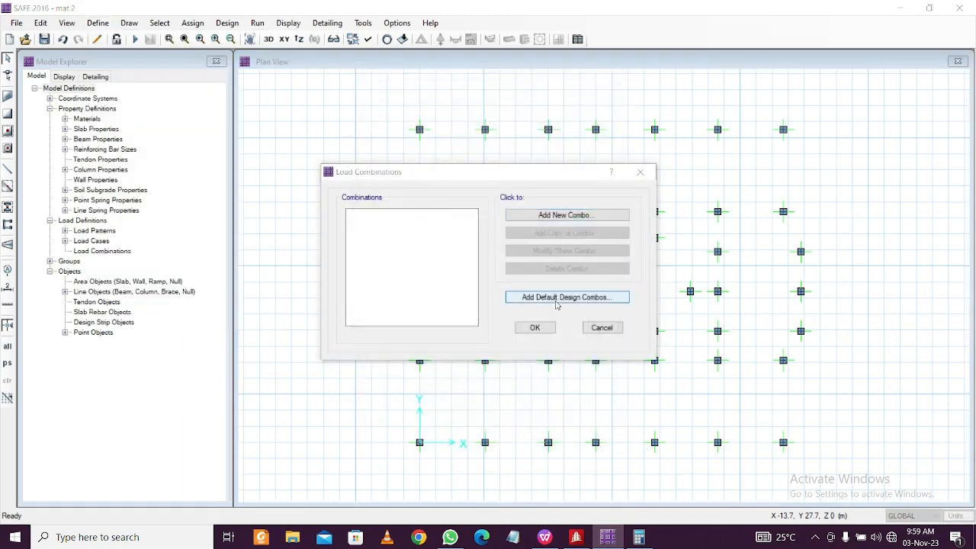
left_click(557, 297)
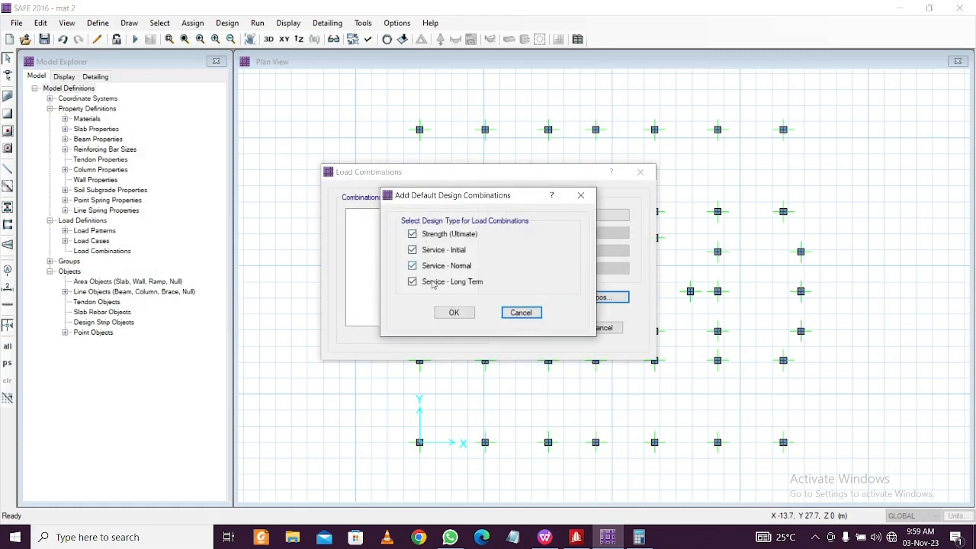
left_click(454, 312)
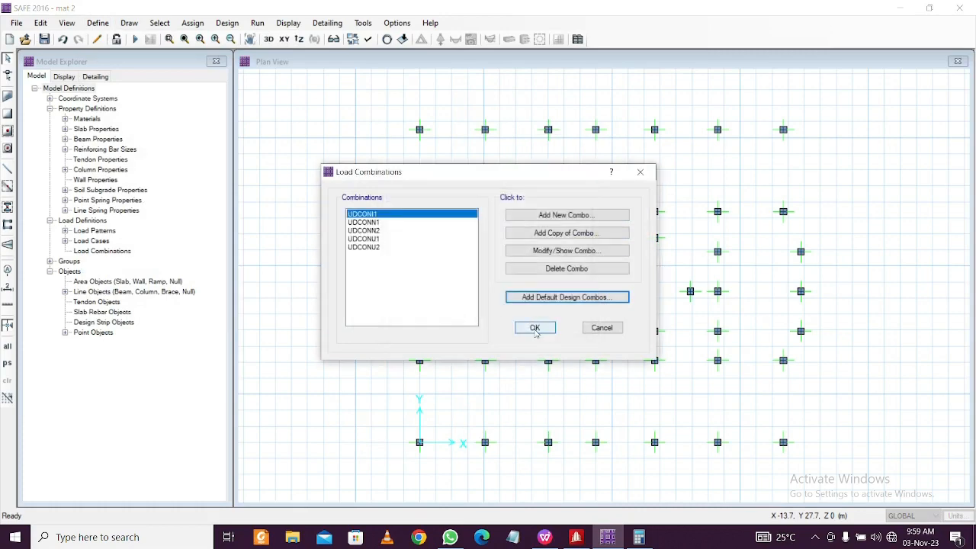
left_click(535, 328)
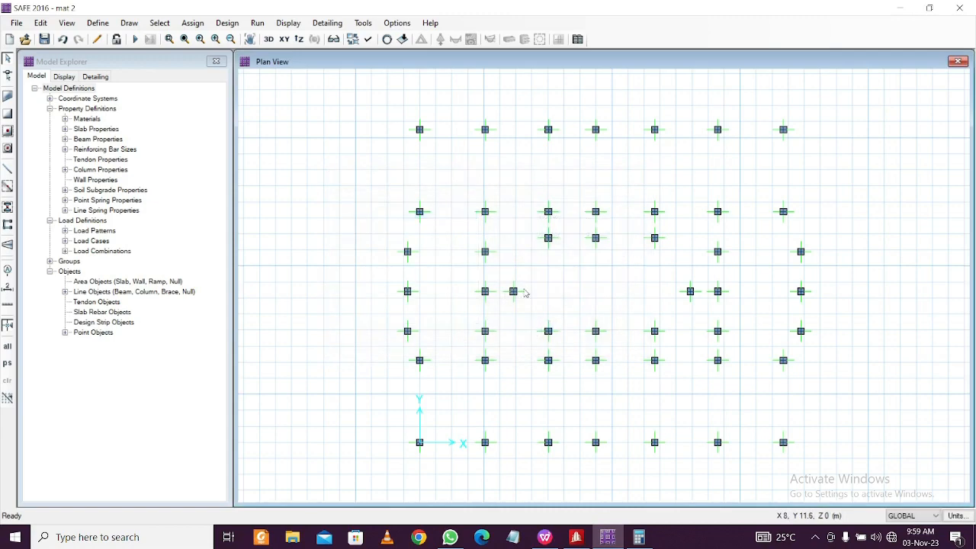
left_click(97, 23)
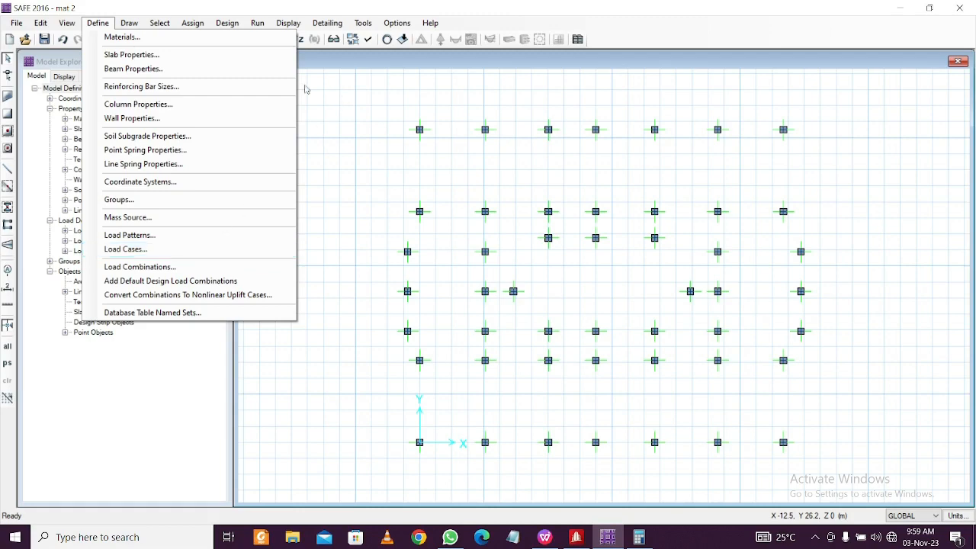
Expose all input tables and open Load Assignments - Point Loads for interactive editing
left_click(310, 16)
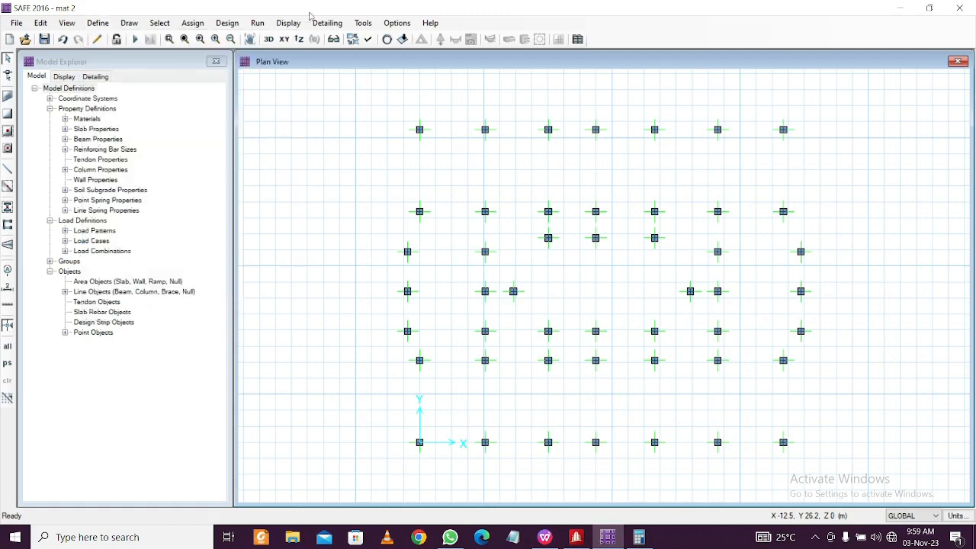
left_click(41, 22)
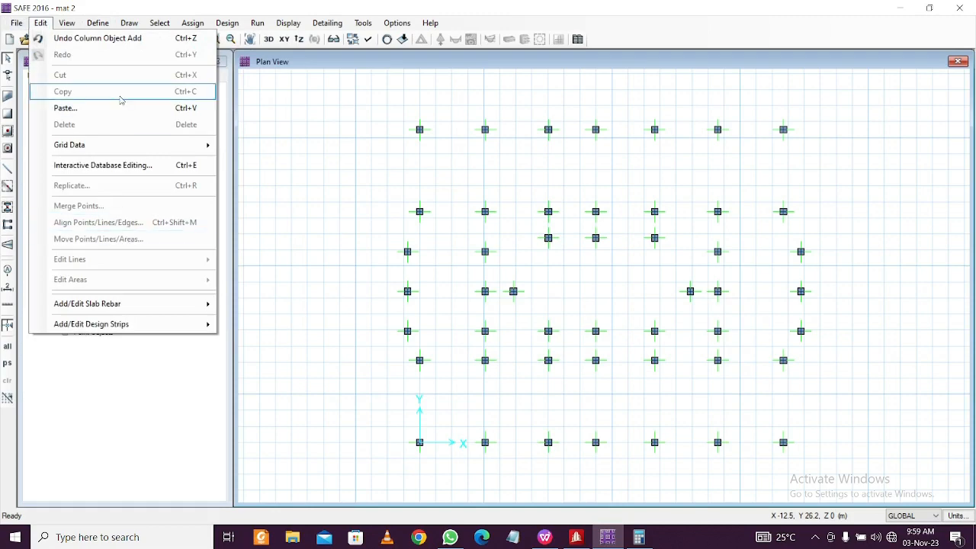
left_click(103, 165)
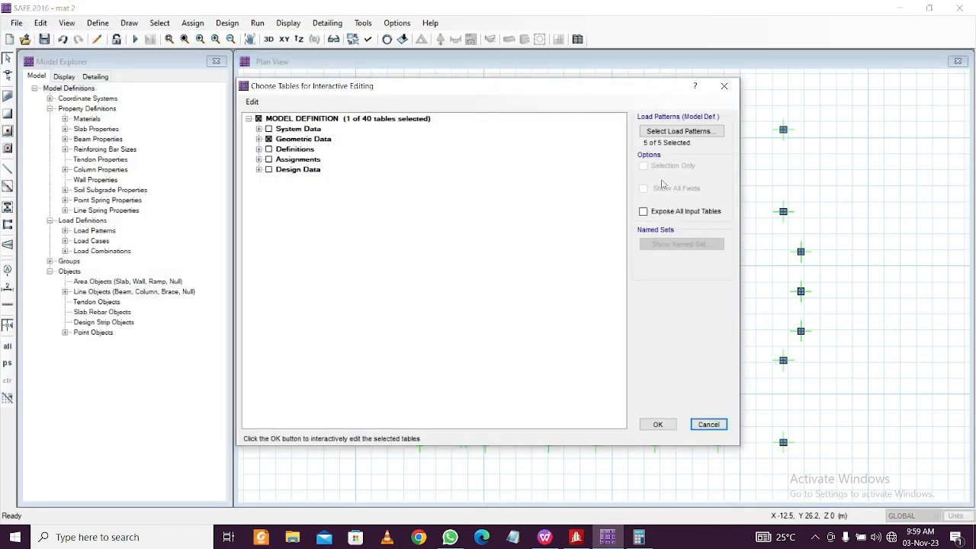
left_click(643, 212)
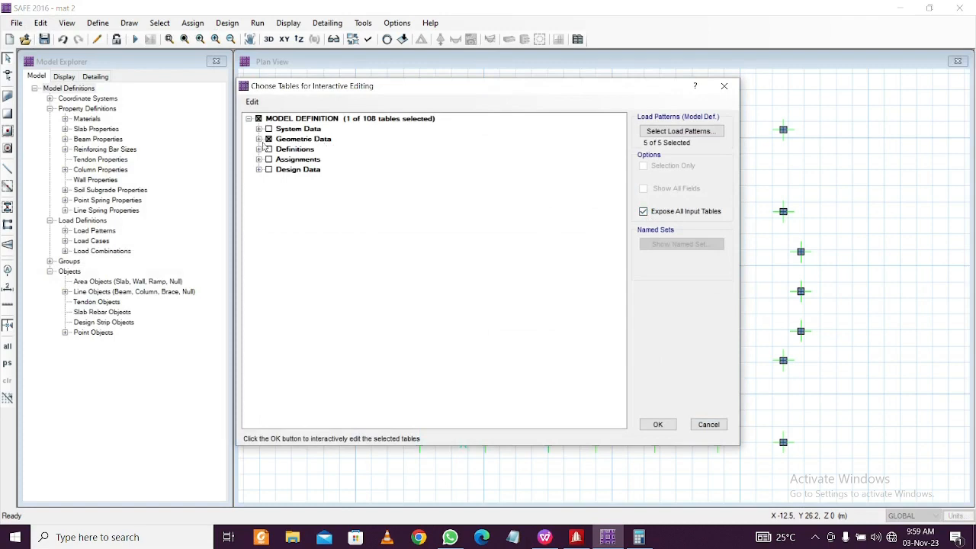
left_click(269, 140)
left_click(268, 140)
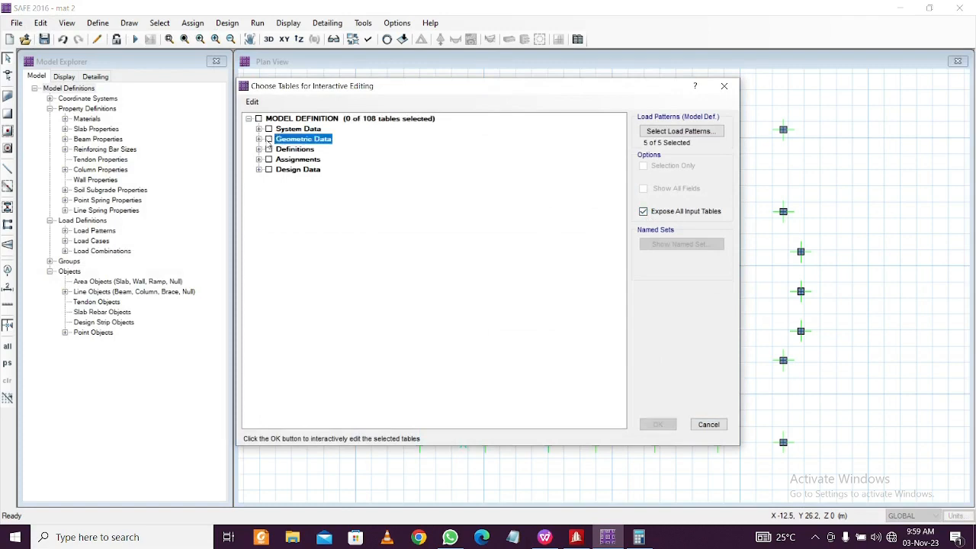
left_click(259, 160)
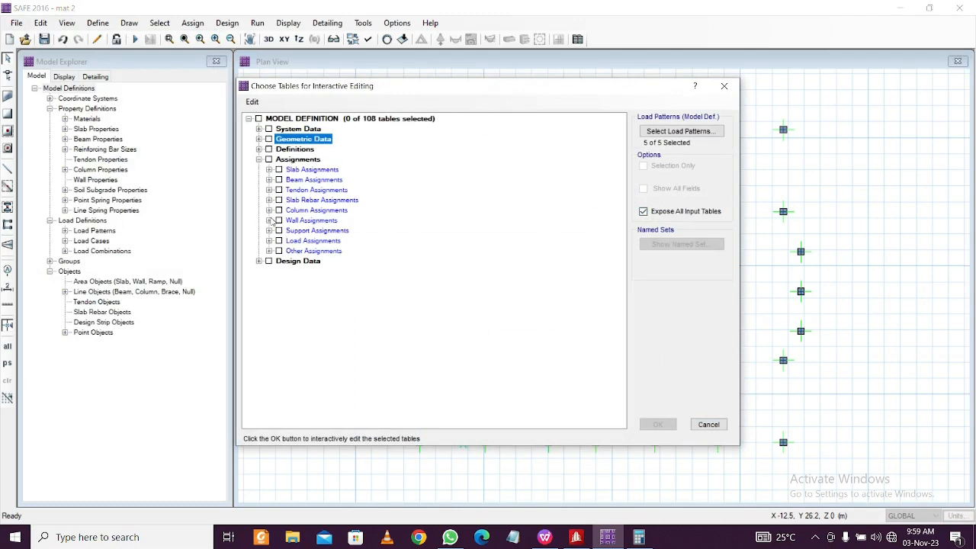
left_click(269, 240)
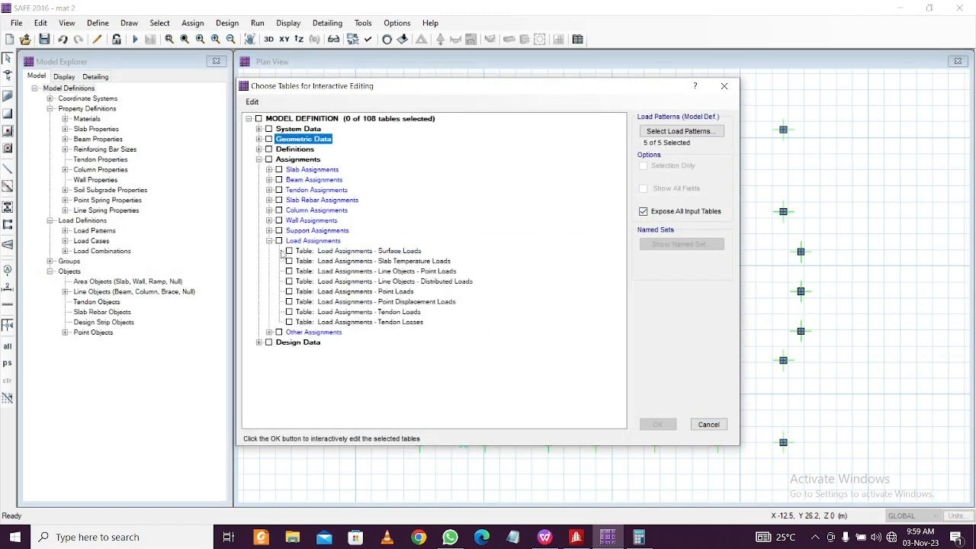
left_click(290, 291)
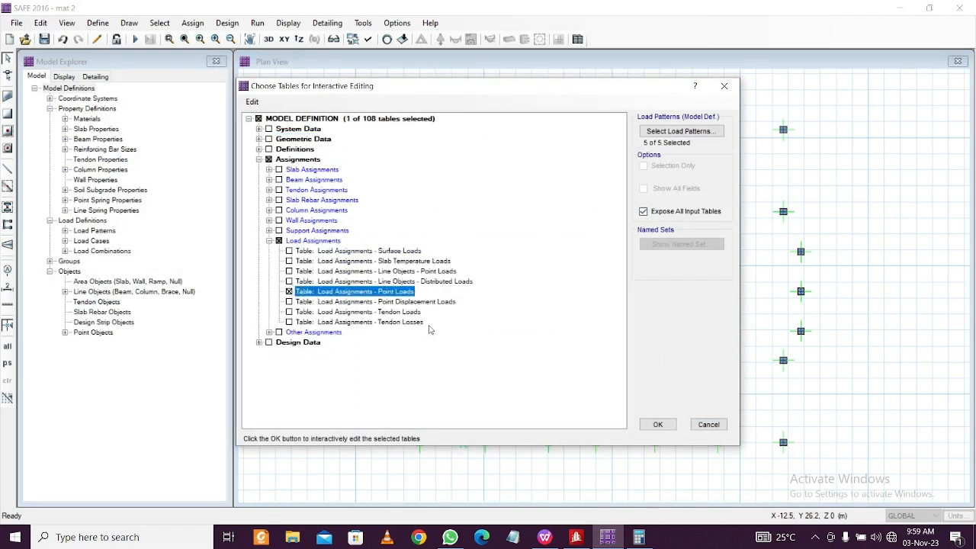
left_click(658, 424)
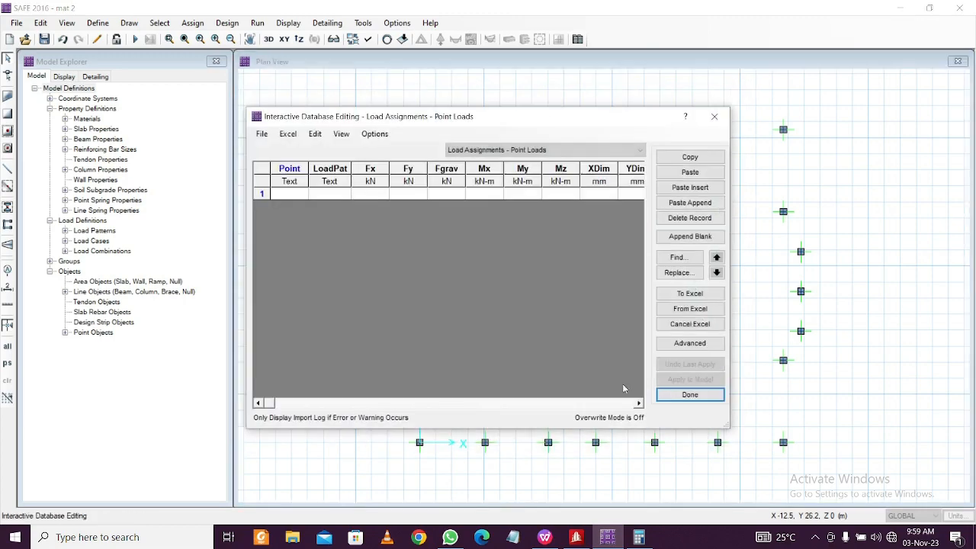
Check the empty point-load table's Point, LoadPat and XDim cells, then show the Book1 node loads
left_click(286, 194)
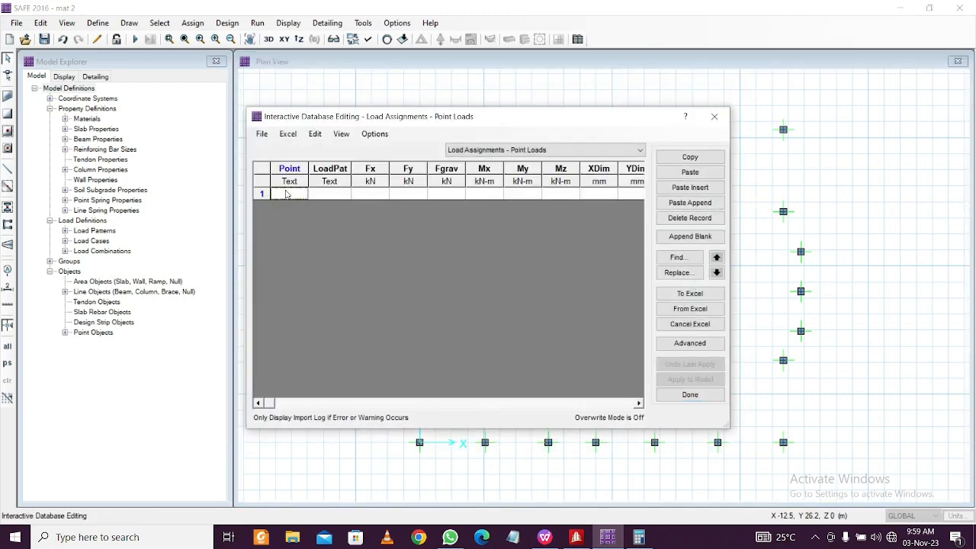
left_click(341, 196)
left_click(608, 196)
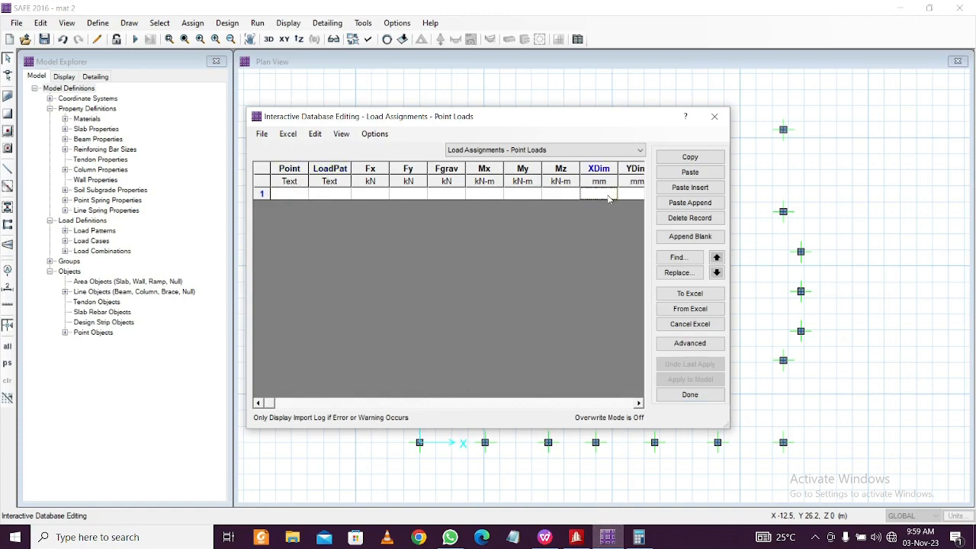
left_click(638, 403)
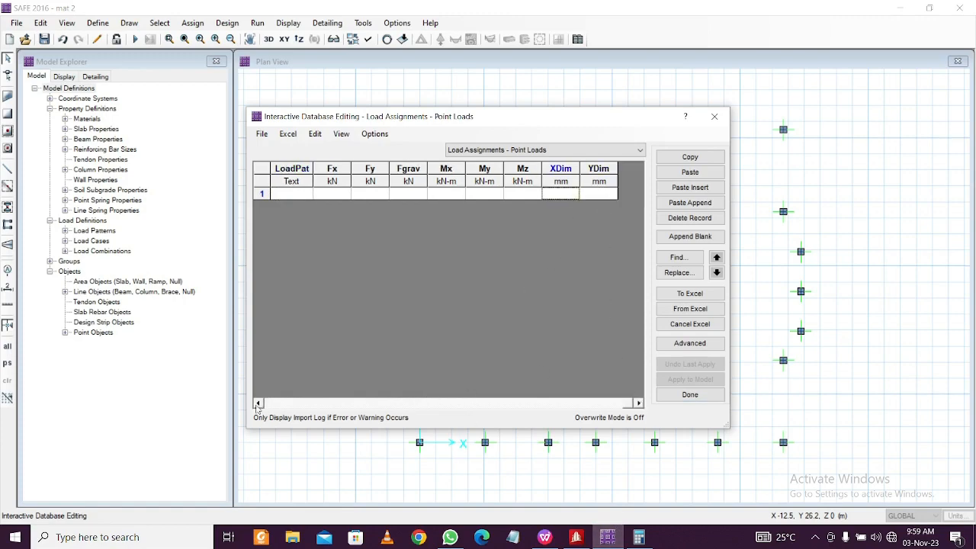
left_click(258, 403)
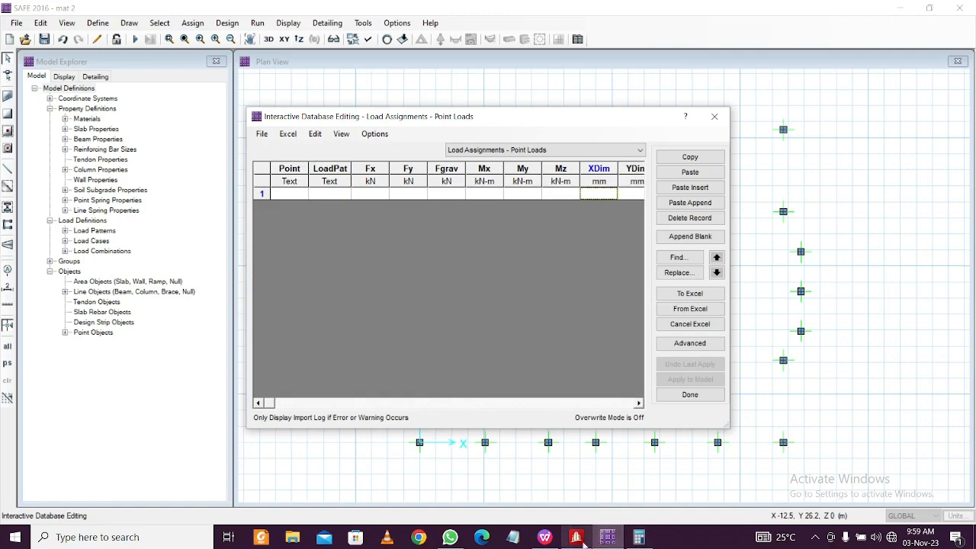
mouse_move(576, 540)
left_click(580, 377)
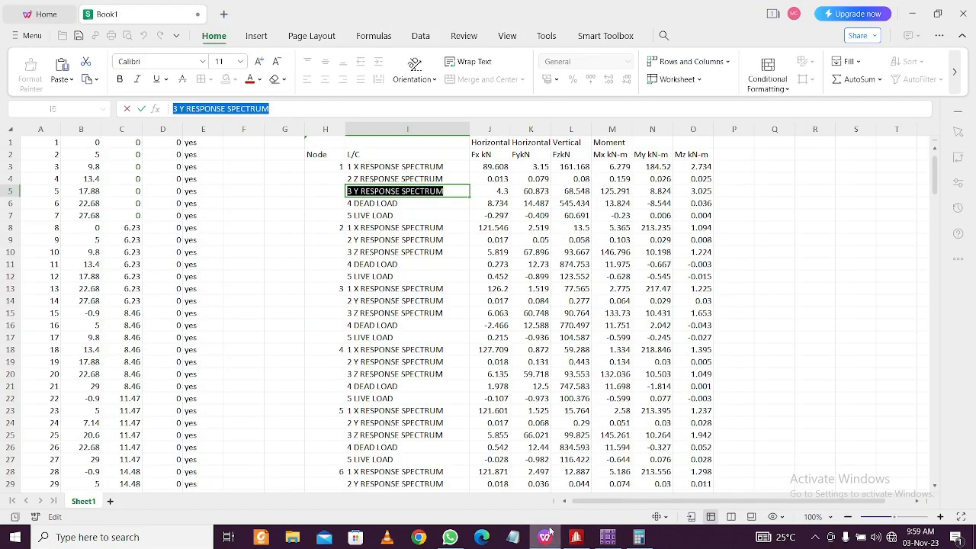
Copy the five load-case labels I3:I7 and paste them into node 2's rows starting at I8
left_click(418, 167)
left_click_drag(418, 167, 418, 217)
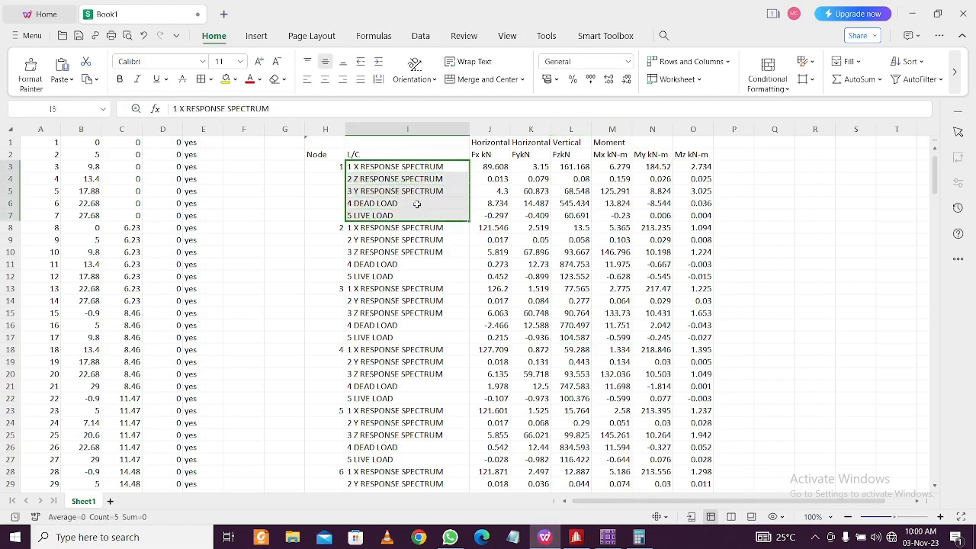
key("ctrl+c")
left_click(418, 228)
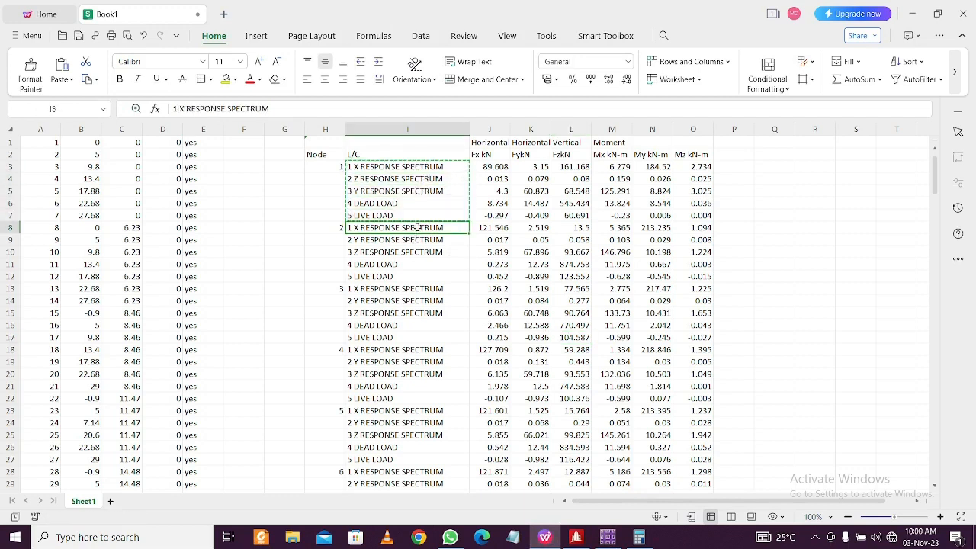
key("ctrl+v")
Paste the five load-case labels into the rows of nodes 3 through 12 (I13 to I58)
left_click(411, 289)
key("ctrl+v")
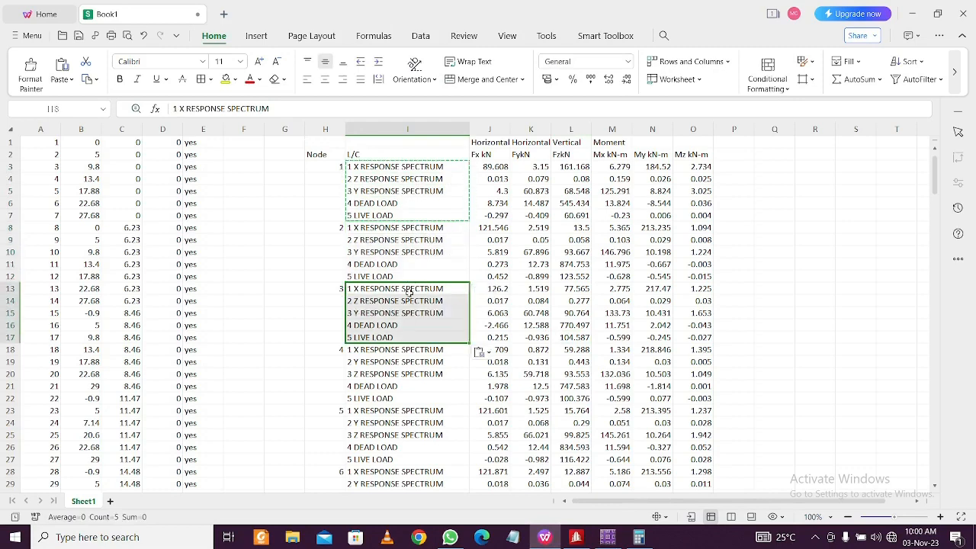
left_click(397, 350)
scroll(404, 348, "down", 2)
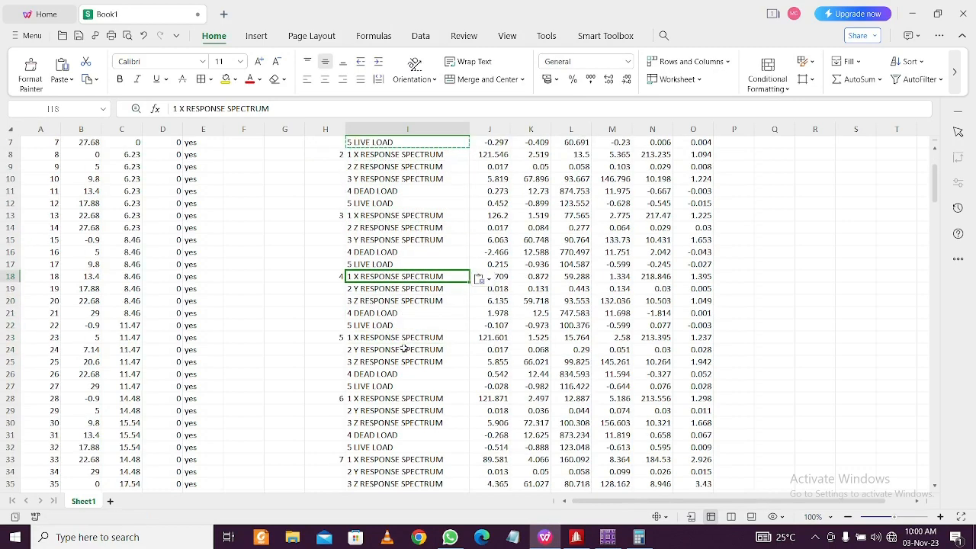
key("ctrl+v")
left_click(418, 340)
key("ctrl+v")
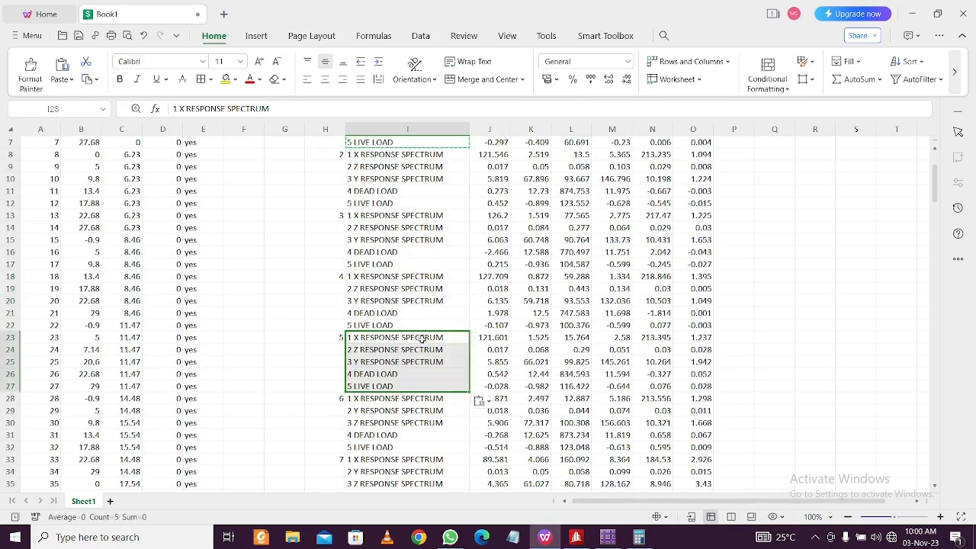
left_click(403, 398)
key("ctrl+v")
scroll(410, 384, "down", 3)
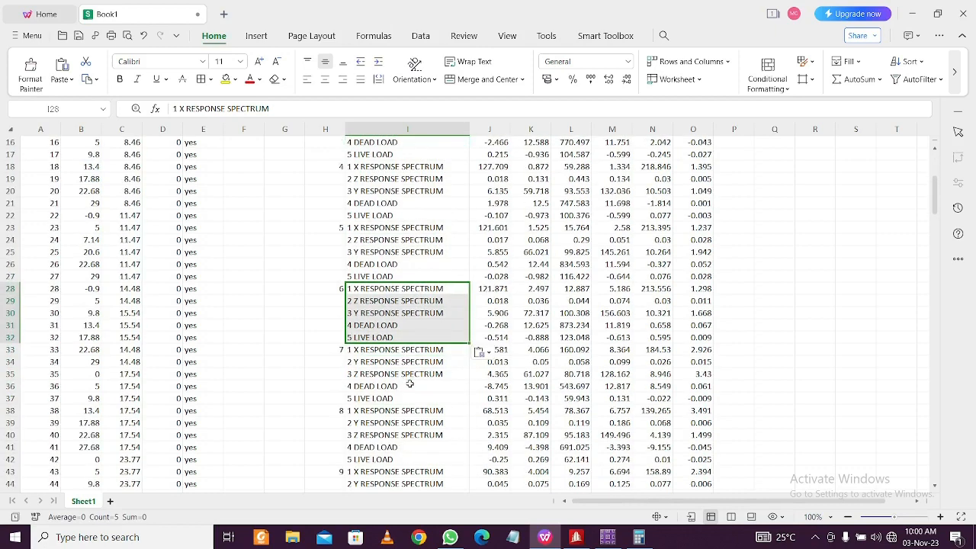
left_click(409, 351)
key("ctrl+v")
left_click(412, 411)
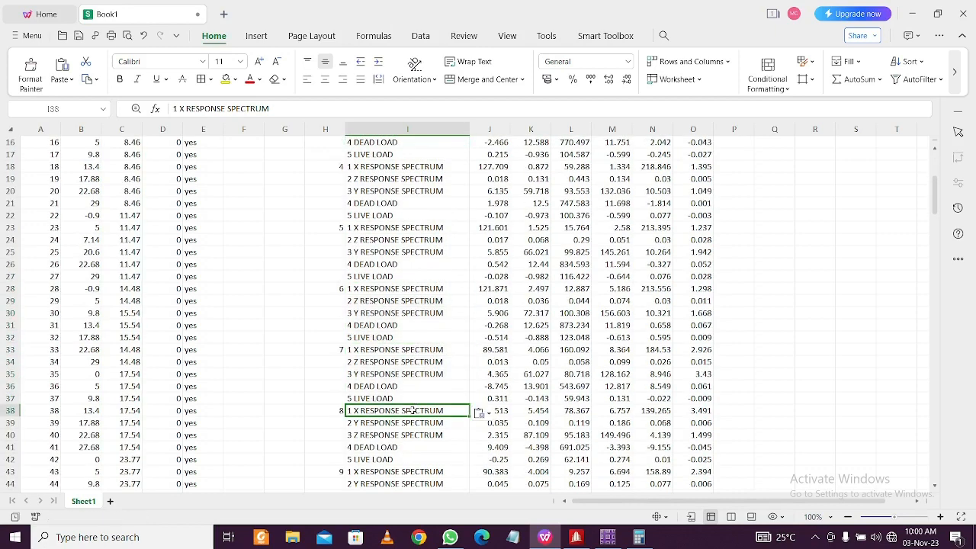
key("ctrl+v")
scroll(412, 412, "down", 3)
left_click(414, 364)
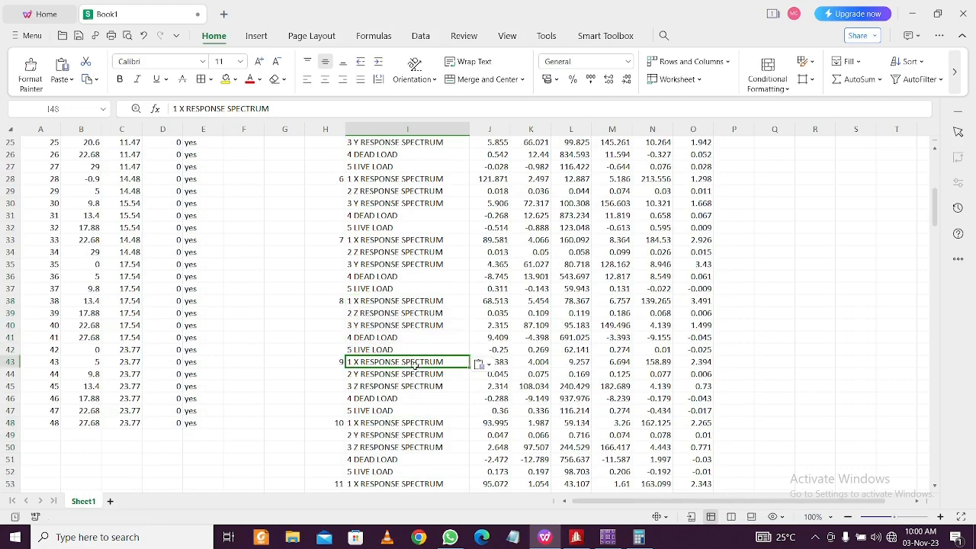
key("ctrl+v")
scroll(414, 358, "down", 4)
left_click(431, 276)
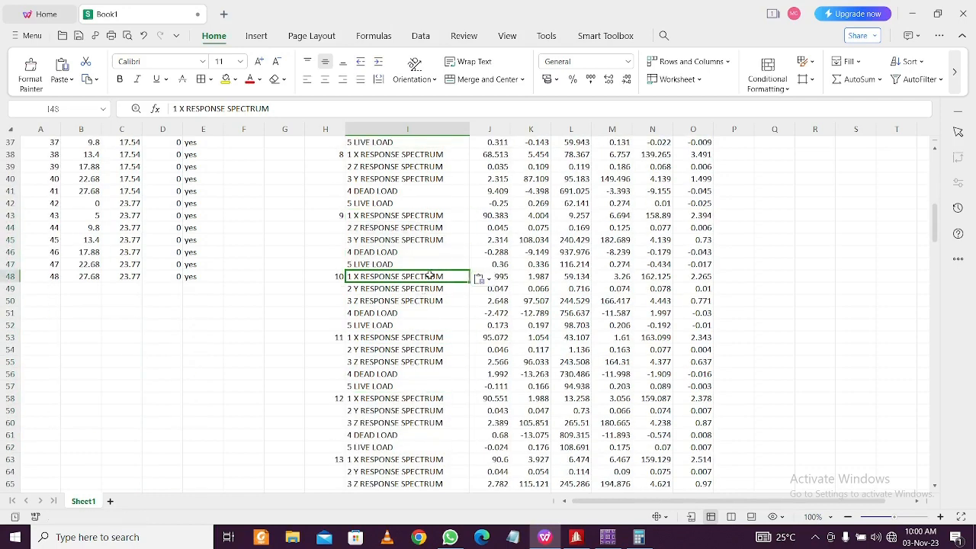
left_click(417, 340)
key("ctrl+v")
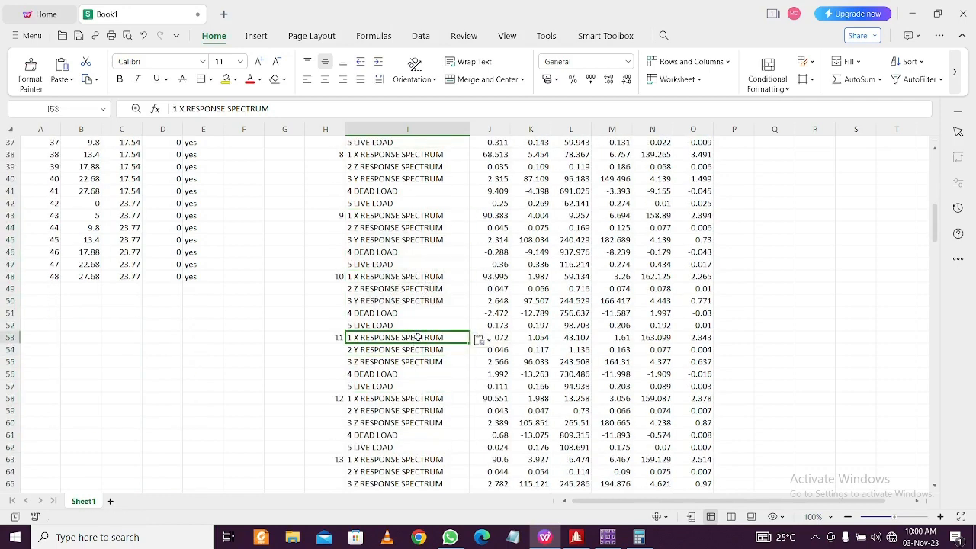
left_click(412, 397)
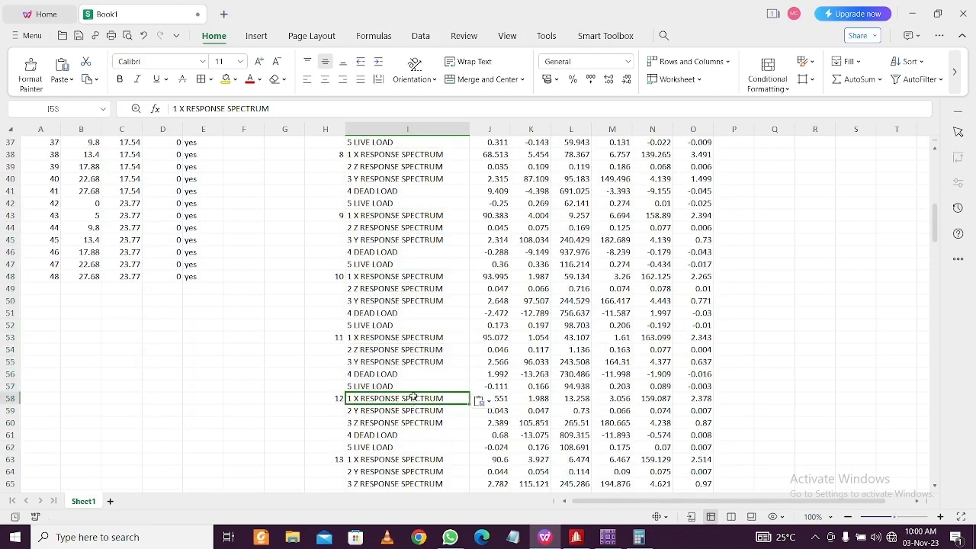
key("ctrl+v")
Paste the load-case labels for nodes 13 through 21 (I63 to I103)
scroll(410, 380, "down", 3)
left_click(412, 354)
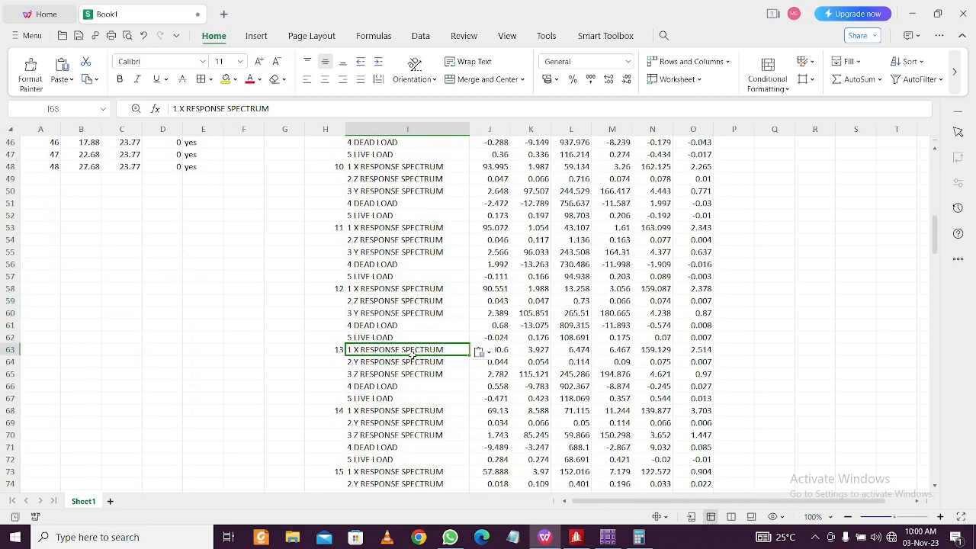
key("ctrl+v")
left_click(414, 411)
key("ctrl+v")
scroll(414, 411, "down", 3)
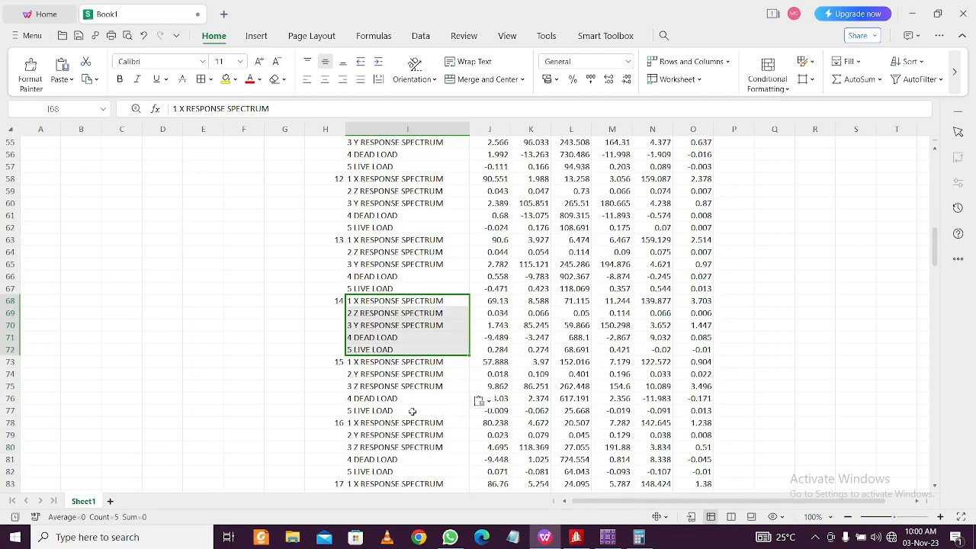
left_click(417, 362)
key("ctrl+v")
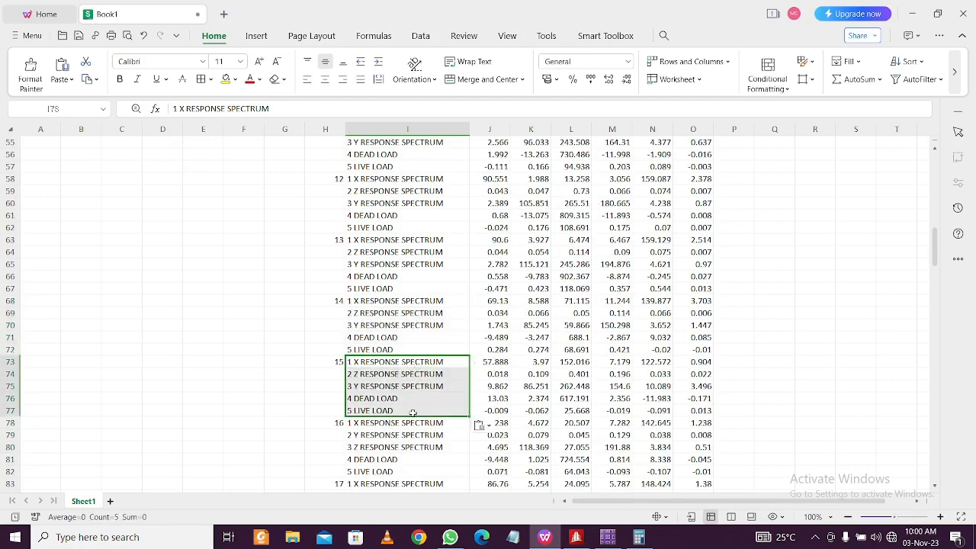
left_click(411, 423)
key("ctrl+v")
scroll(415, 382, "down", 4)
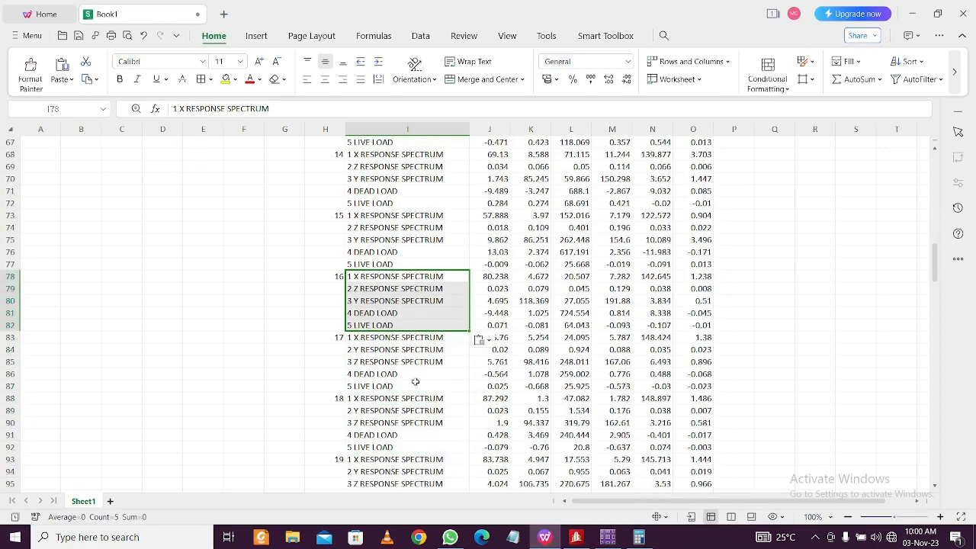
left_click(427, 341)
key("ctrl+v")
left_click(422, 399)
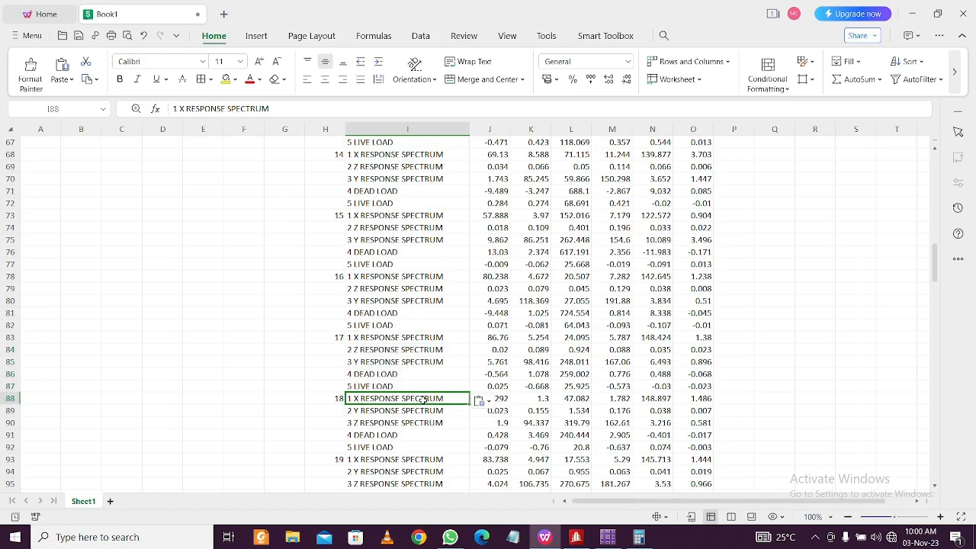
key("ctrl+v")
scroll(424, 412, "down", 5)
left_click(444, 275)
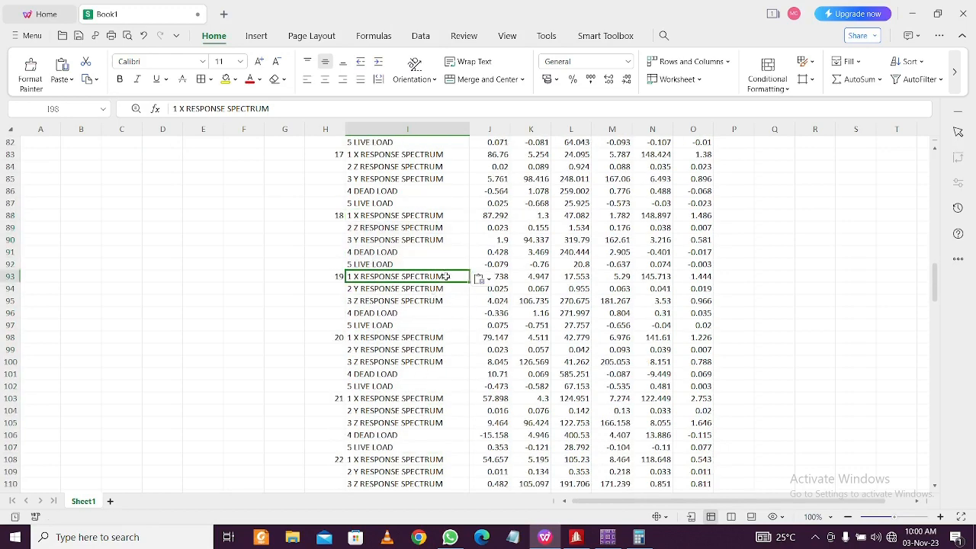
key("ctrl+v")
left_click(429, 338)
key("ctrl+v")
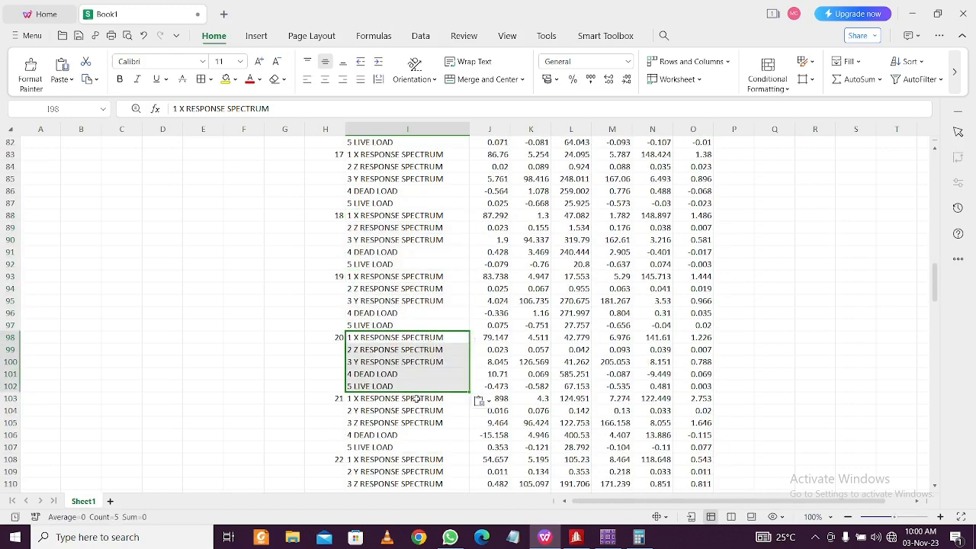
left_click(417, 398)
key("ctrl+v")
Paste the load-case labels for nodes 22 through 31 (I108 to I153)
scroll(435, 316, "down", 7)
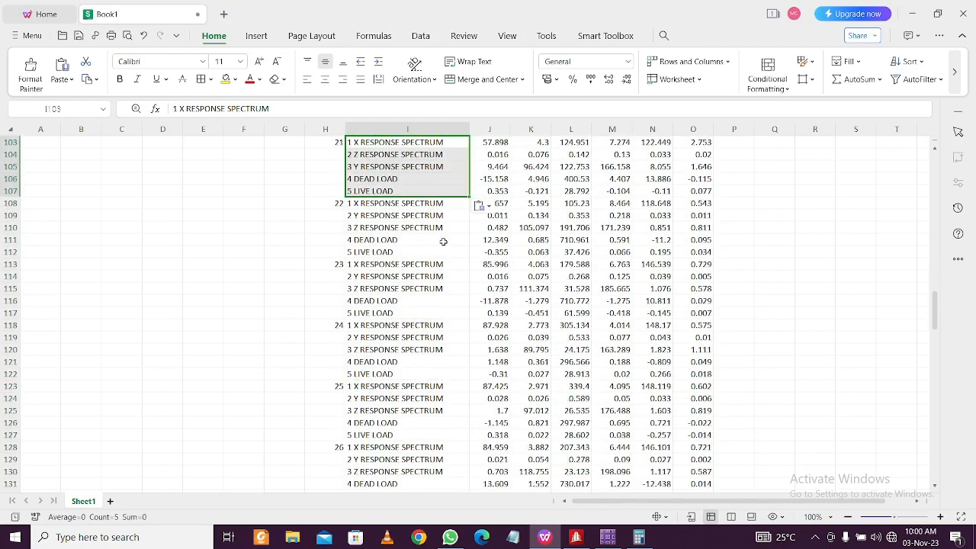
left_click(439, 203)
key("ctrl+v")
left_click(430, 265)
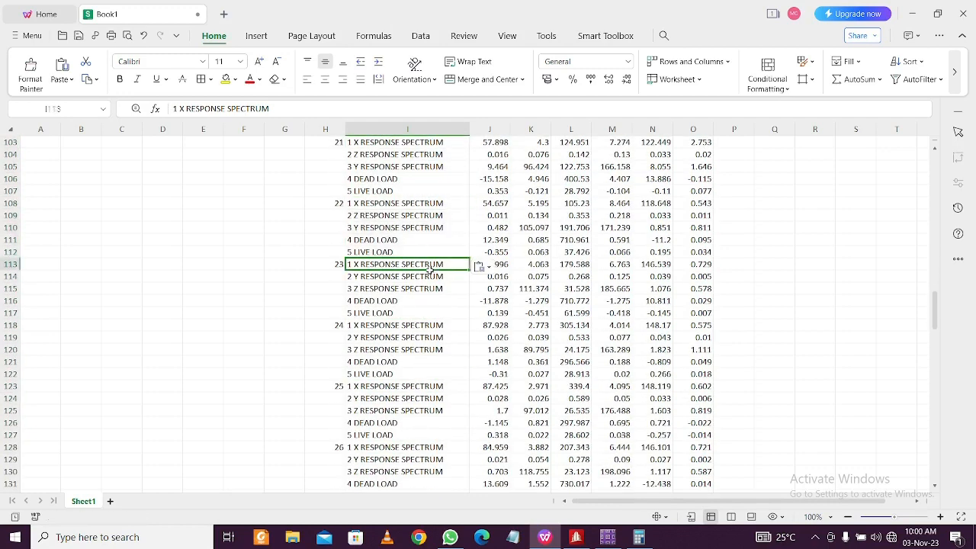
key("ctrl+v")
left_click(431, 326)
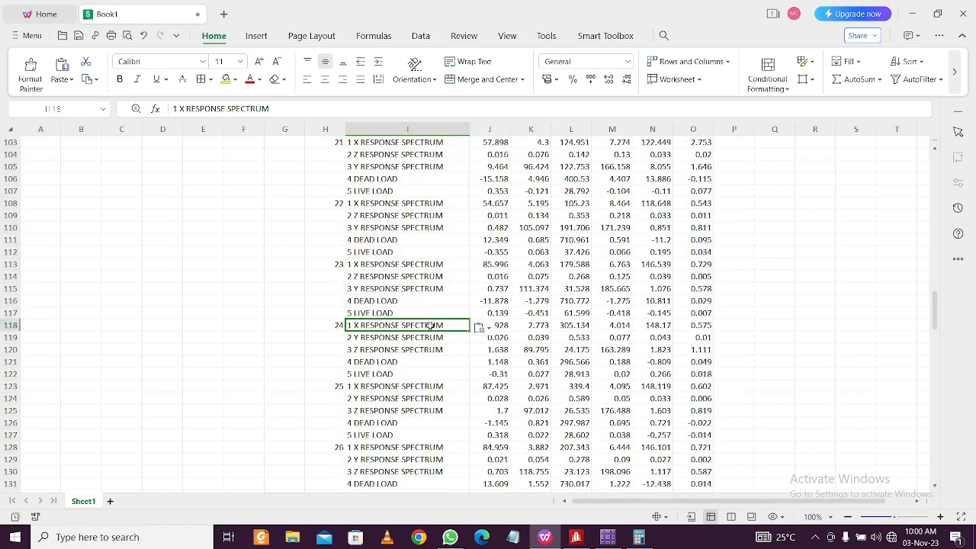
key("ctrl+v")
left_click(427, 386)
key("ctrl+v")
left_click(415, 447)
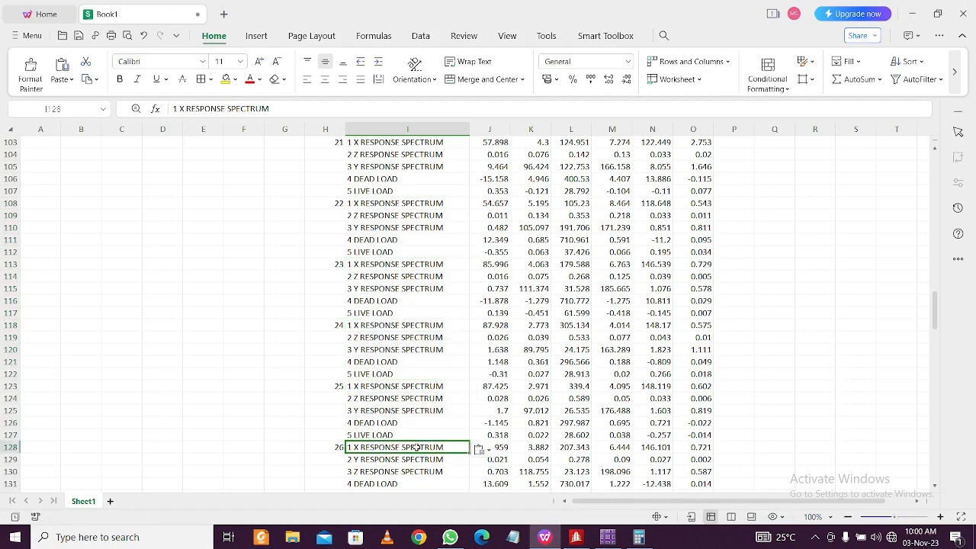
key("ctrl+v")
scroll(441, 385, "down", 4)
left_click(433, 364)
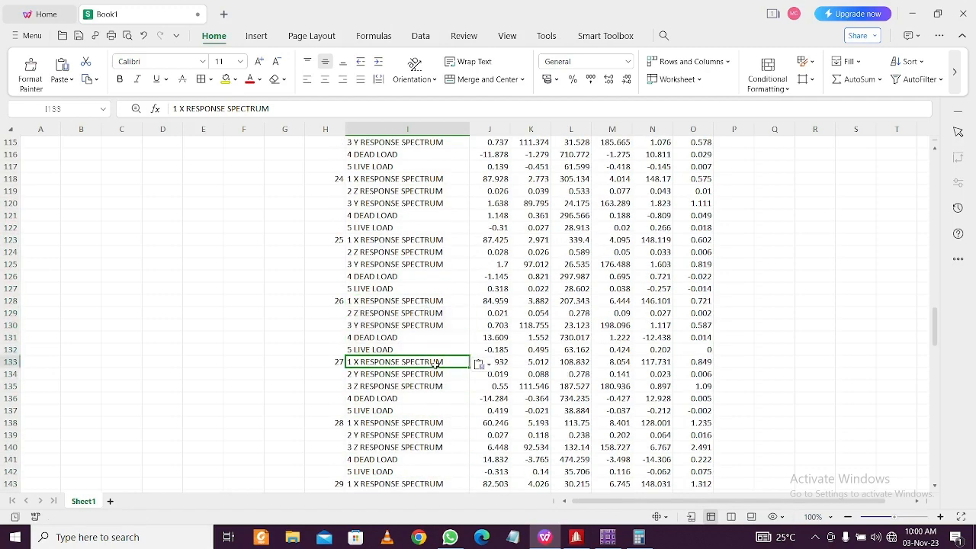
key("ctrl+v")
left_click(428, 428)
key("ctrl+v")
scroll(427, 429, "down", 4)
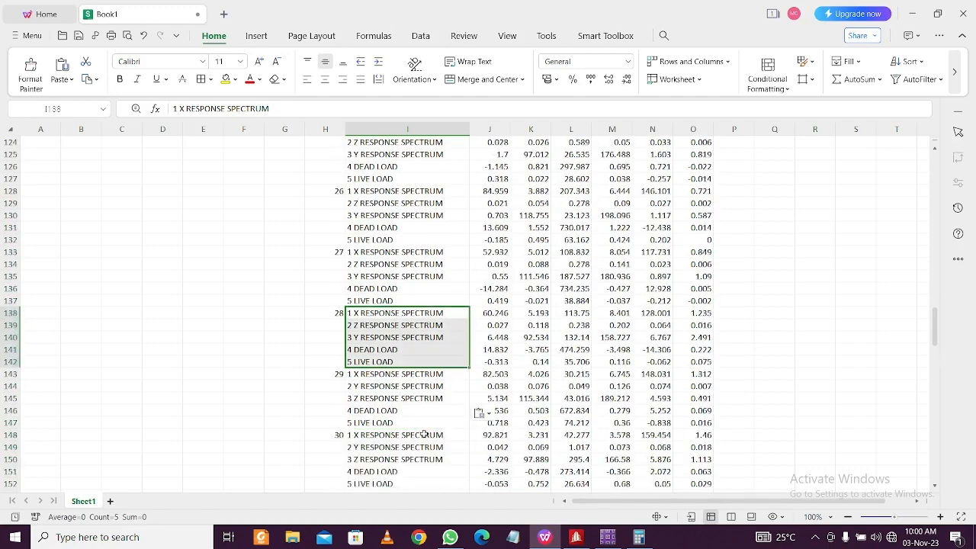
left_click(437, 338)
key("ctrl+v")
left_click(429, 399)
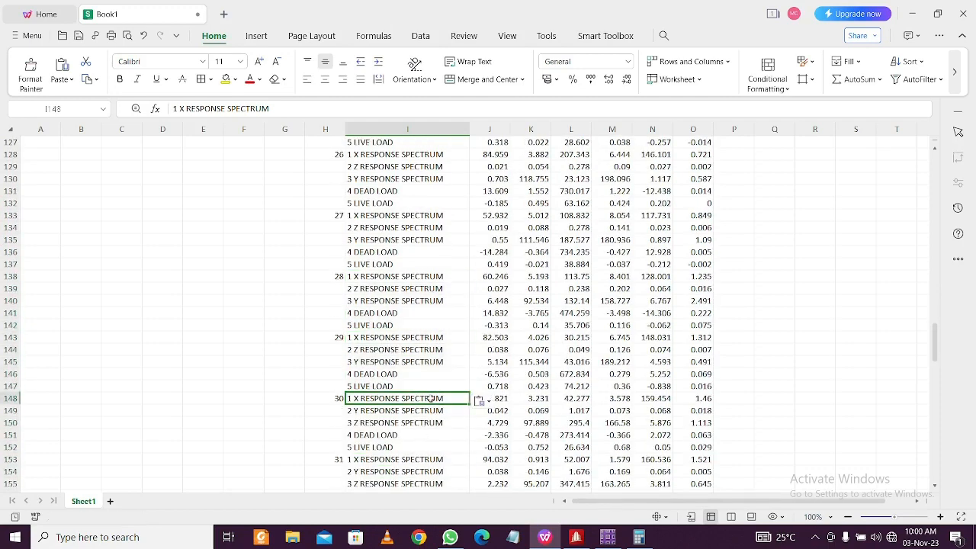
key("ctrl+v")
left_click(416, 459)
key("ctrl+v")
Paste the load-case labels for nodes 32 through 39 (I158 to I193)
scroll(418, 427, "down", 4)
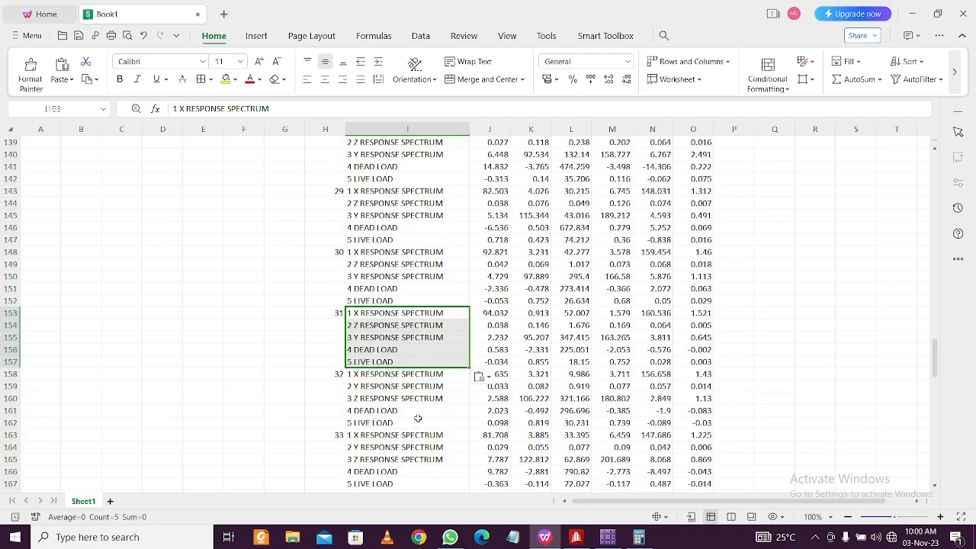
left_click(436, 375)
key("ctrl+v")
left_click(414, 435)
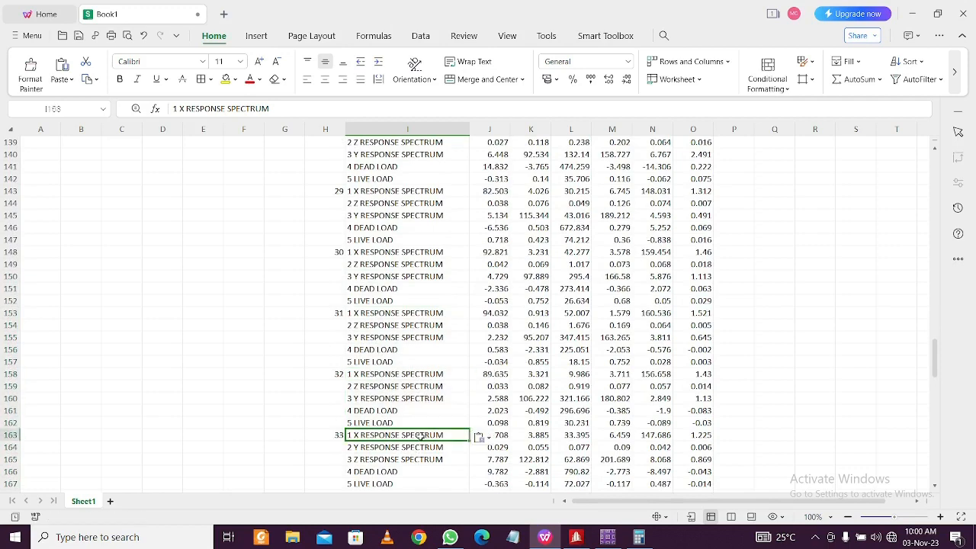
key("ctrl+v")
scroll(416, 427, "down", 5)
left_click(436, 312)
key("ctrl+v")
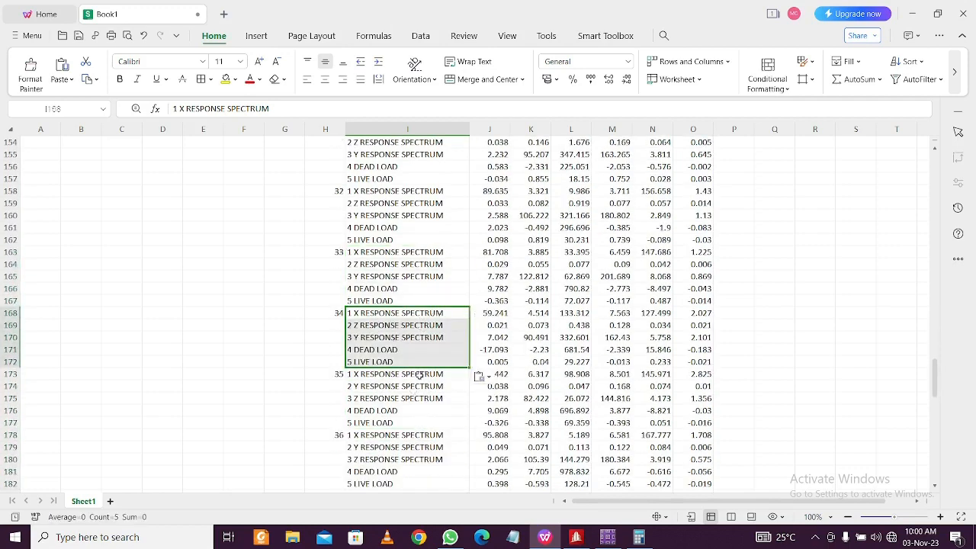
left_click(418, 374)
key("ctrl+v")
left_click(423, 435)
key("ctrl+v")
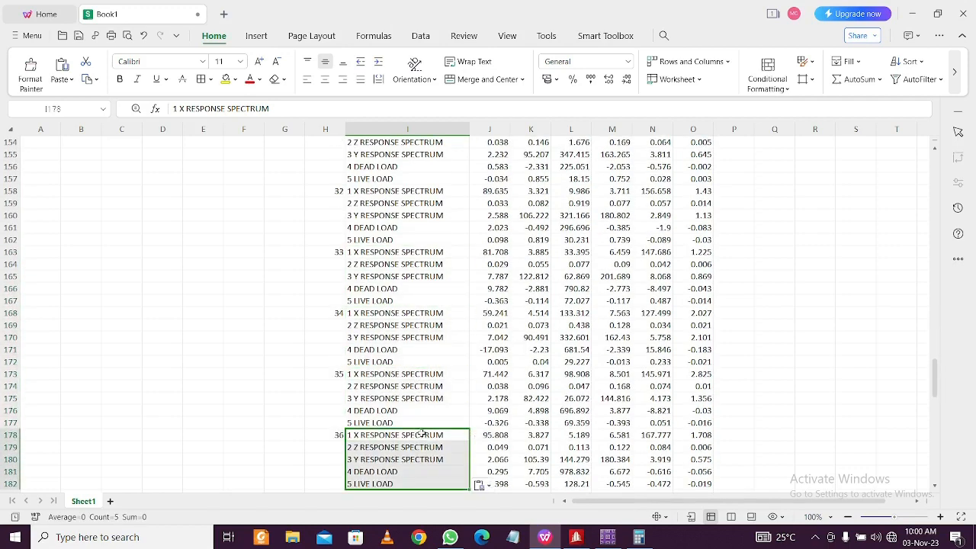
scroll(422, 425, "down", 4)
left_click(433, 351)
key("ctrl+v")
left_click(422, 410)
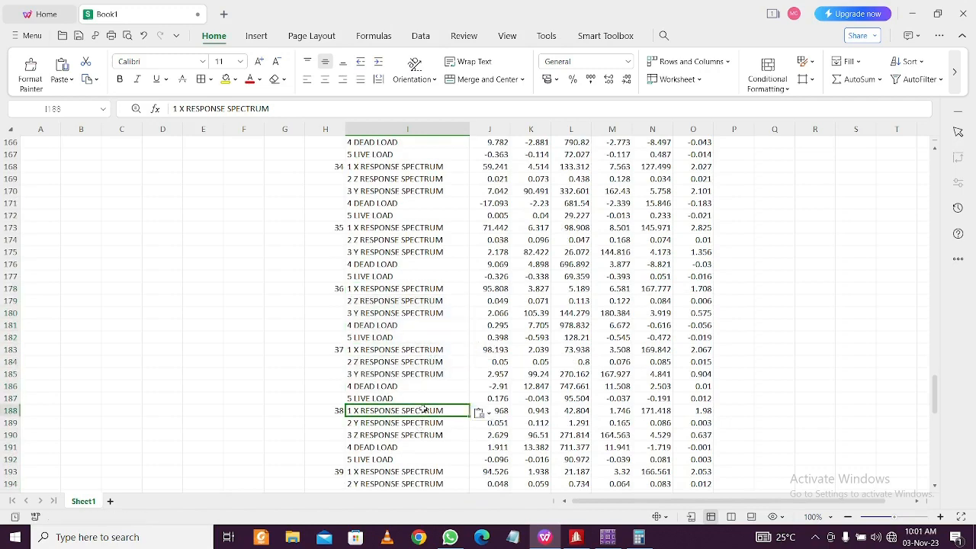
key("ctrl+v")
left_click(413, 471)
key("ctrl+v")
Paste the load-case labels for nodes 40 through 48, finishing at row 242
scroll(412, 424, "down", 4)
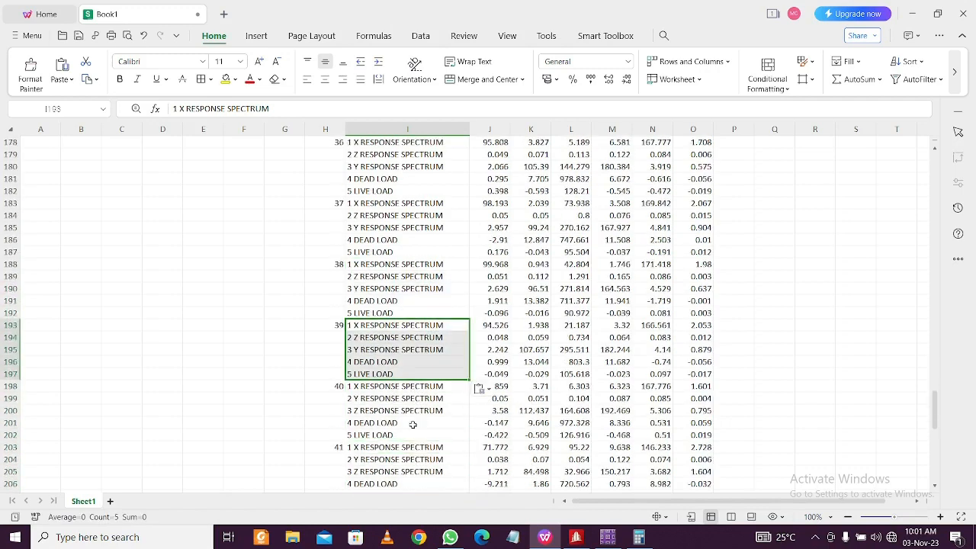
left_click(424, 386)
key("ctrl+v")
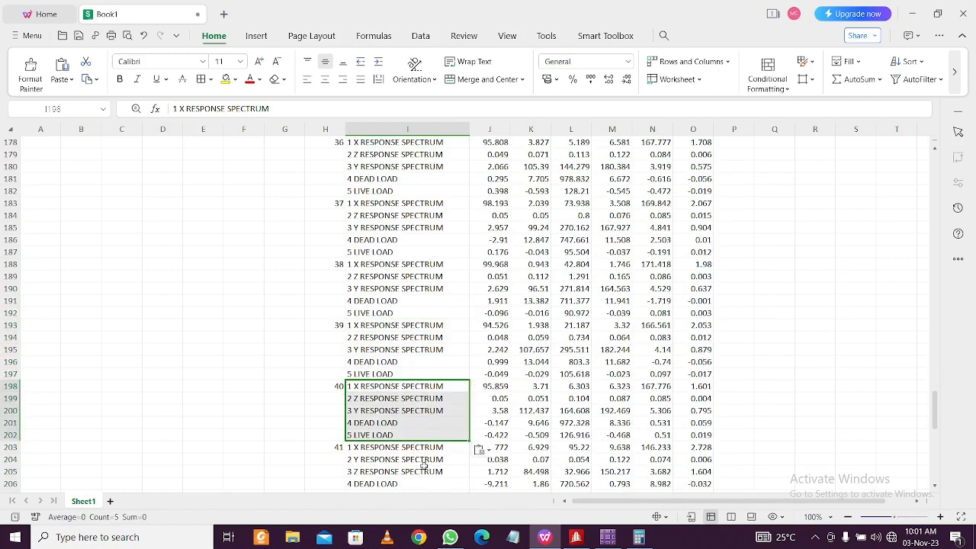
left_click(431, 447)
key("ctrl+v")
scroll(431, 448, "down", 4)
left_click(429, 363)
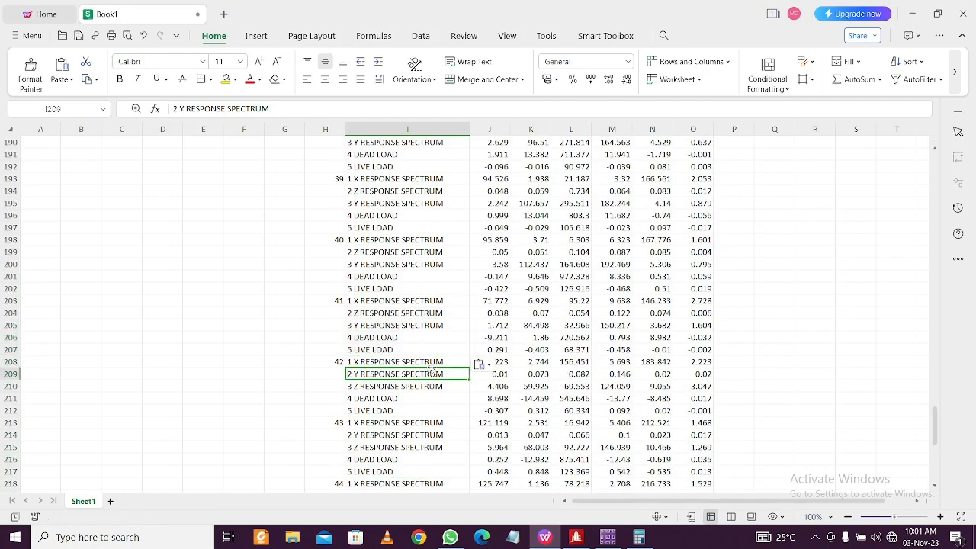
key("ctrl+v")
left_click(418, 425)
key("ctrl+v")
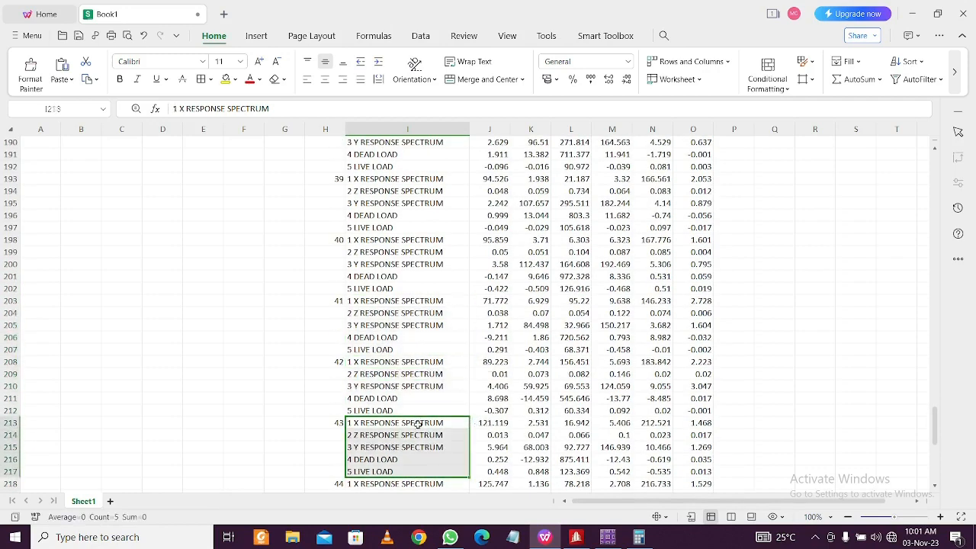
scroll(418, 425, "down", 4)
left_click(431, 339)
key("ctrl+v")
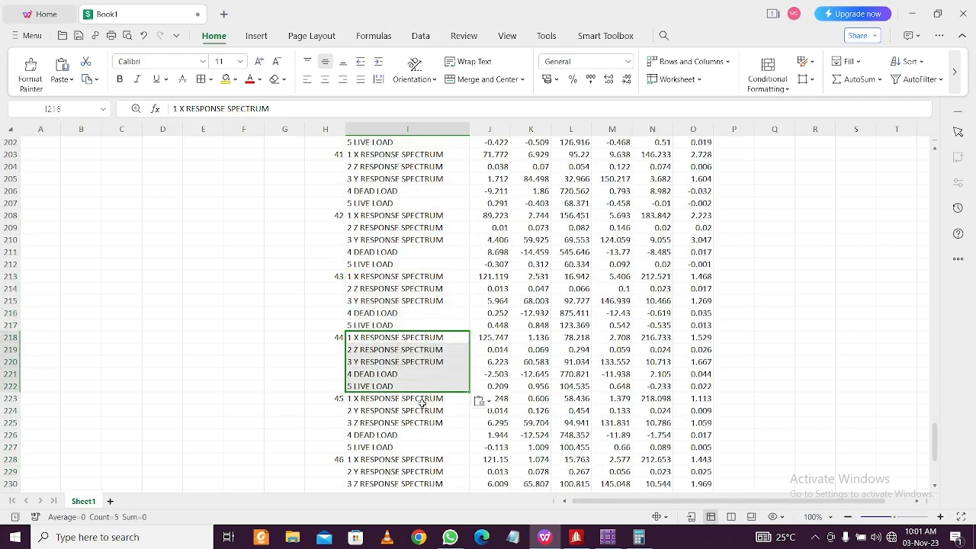
left_click(421, 401)
type("1 X RESPONSE SPECTRUM 2 Z RESPONSE SPECTRUM 3 Y RESPONSE SPECTRUM 4 DEAD LOAD 5 LIVE LOAD")
left_click(422, 458)
type("1 X RESPONSE SPECTRUM 2 Z RESPONSE SPECTRUM 3 Y RESPONSE SPECTRUM 4 DEAD LOAD 5 LIVE LOAD")
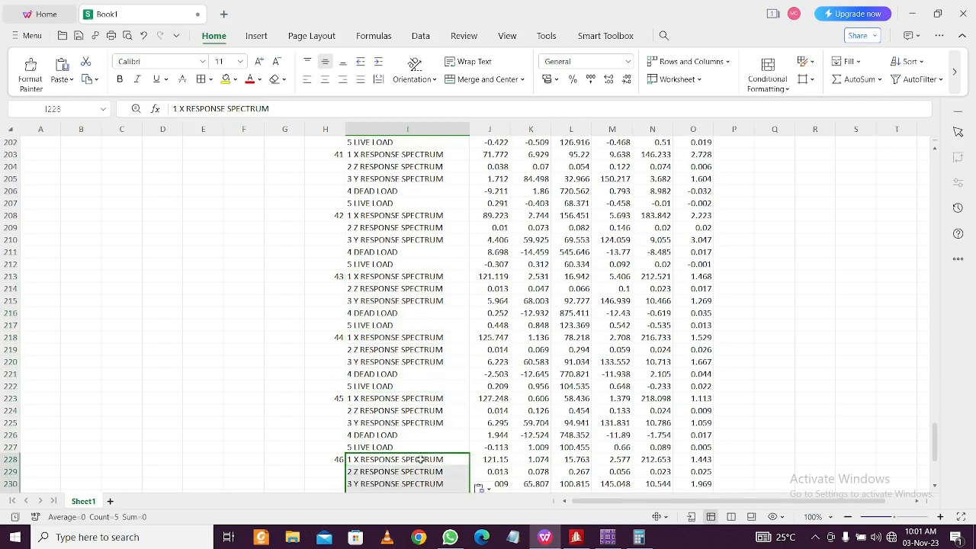
scroll(418, 454, "down", 4)
left_click(433, 378)
key("ctrl+v")
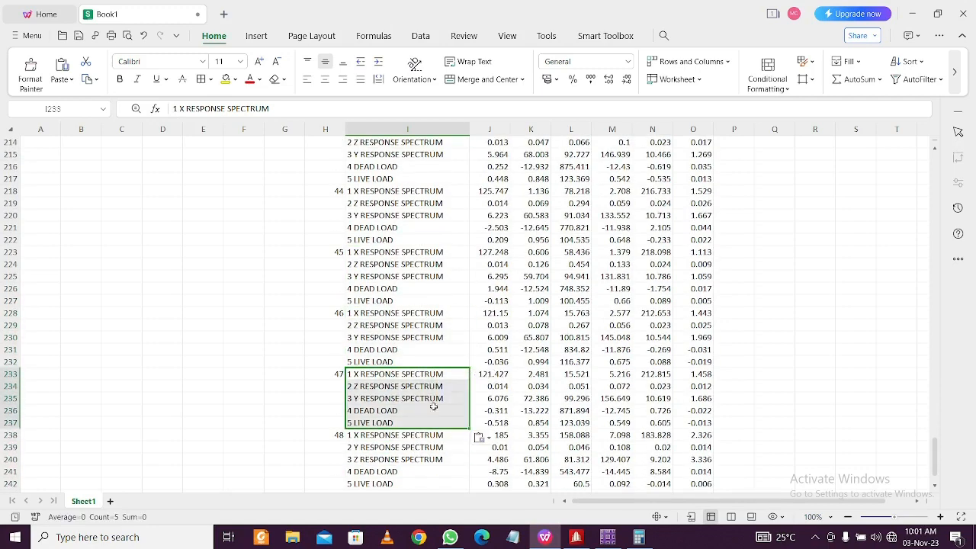
left_click(423, 436)
key("ctrl+v")
scroll(422, 434, "down", 4)
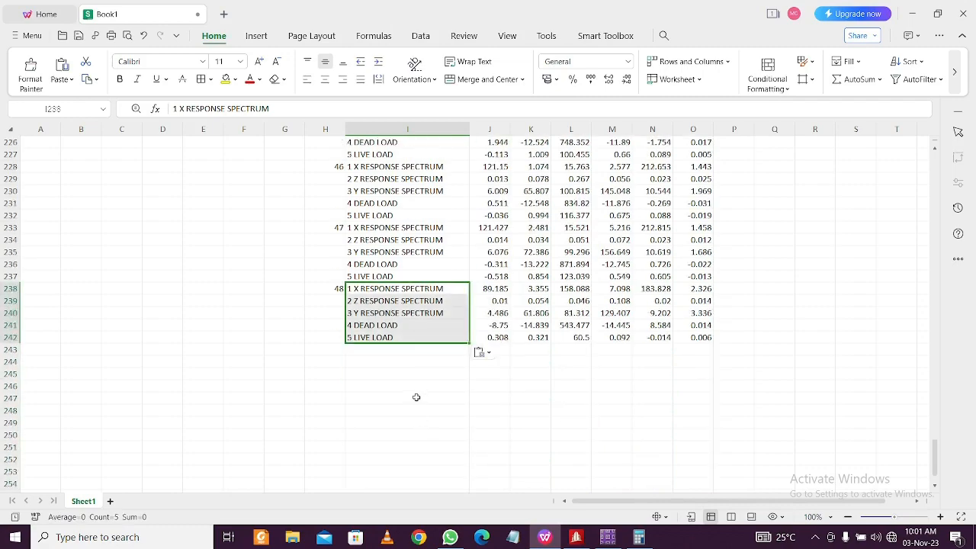
scroll(417, 397, "up", 20)
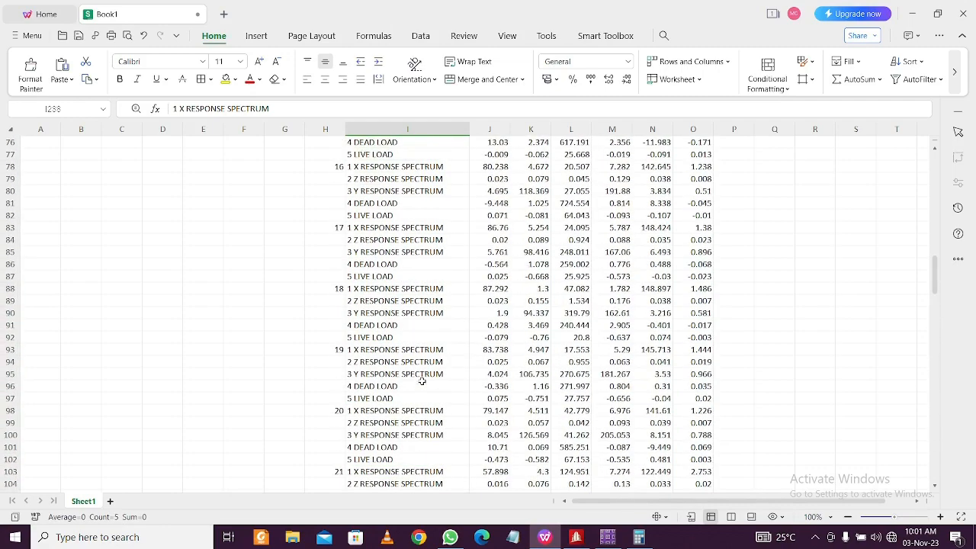
scroll(422, 380, "up", 20)
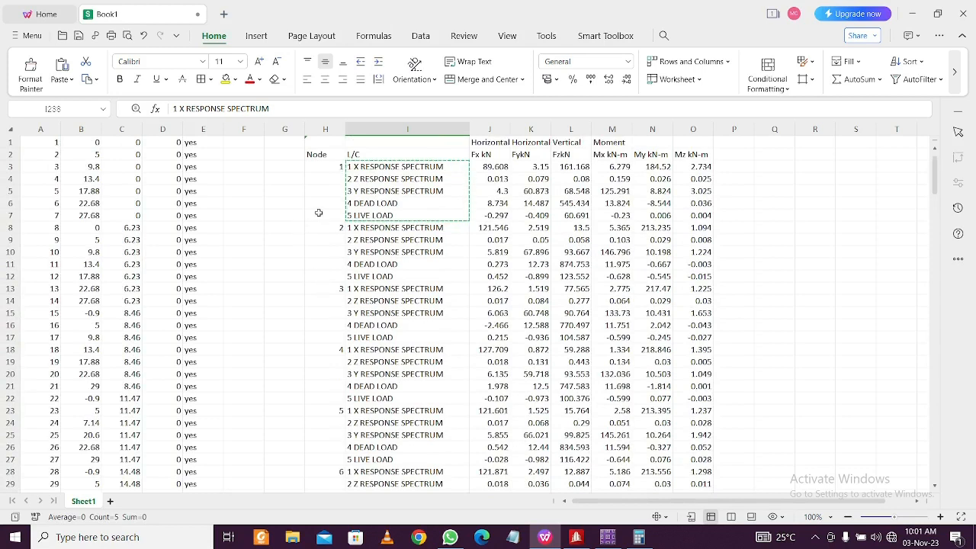
Fill node 1's number down its five rows in H3:H7, then copy node 2's number over its rows
key("Escape")
left_click(329, 164)
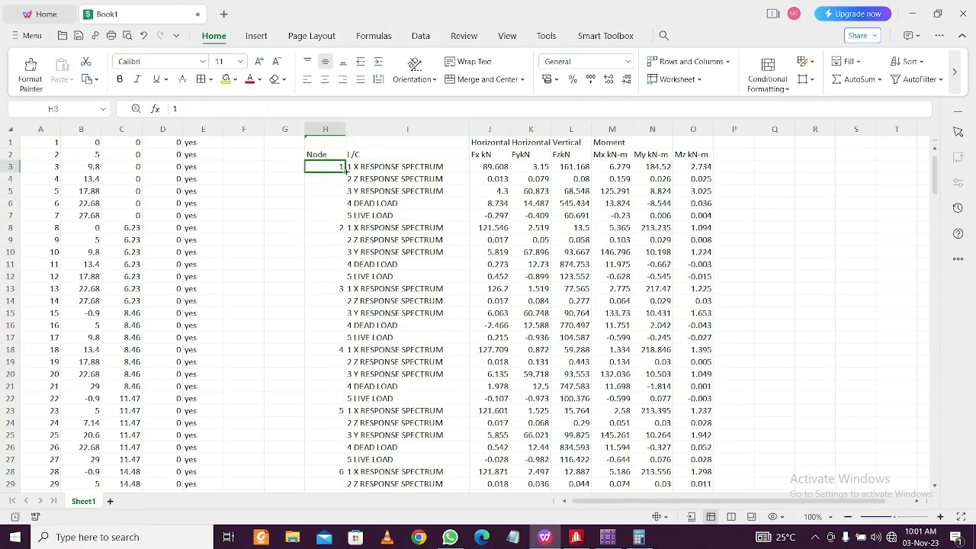
left_click_drag(346, 172, 332, 212)
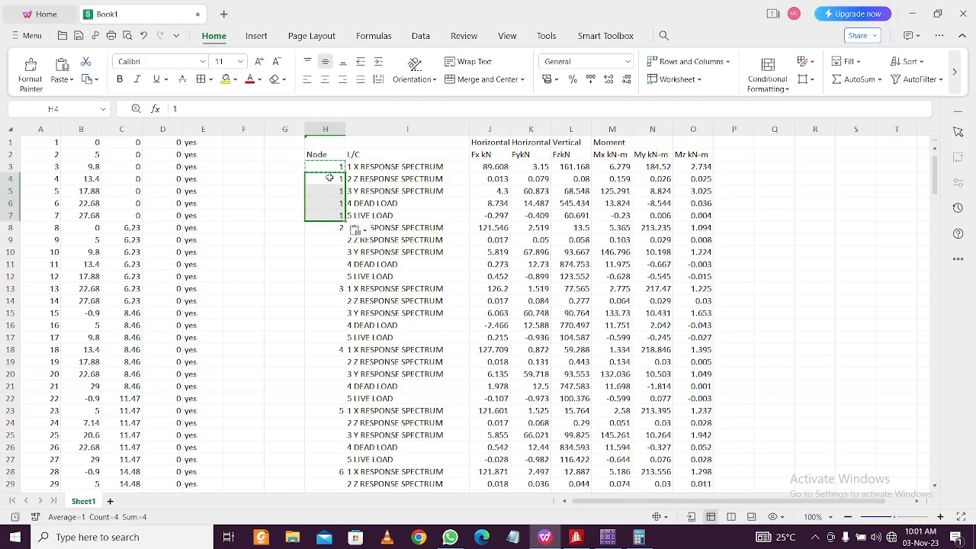
left_click(337, 228)
key("ctrl+c")
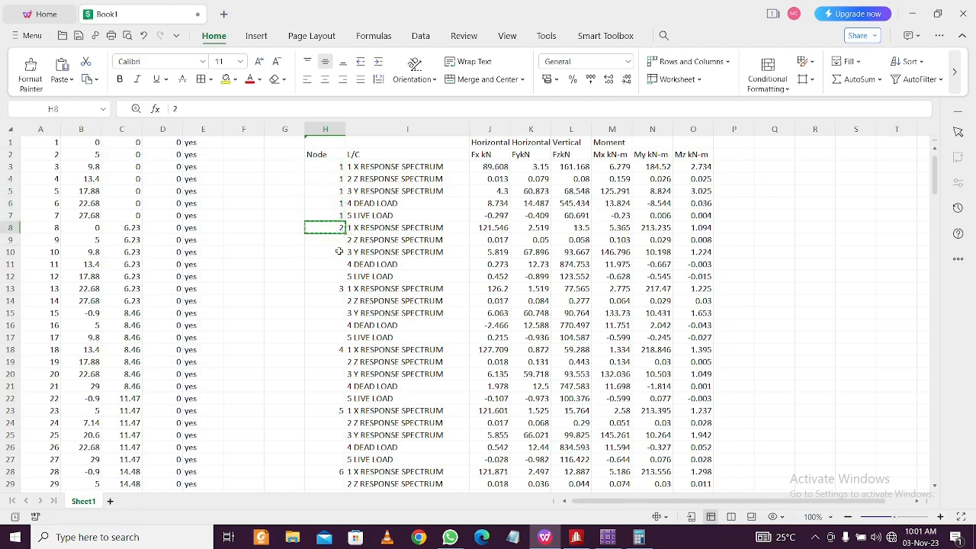
left_click_drag(336, 241, 336, 282)
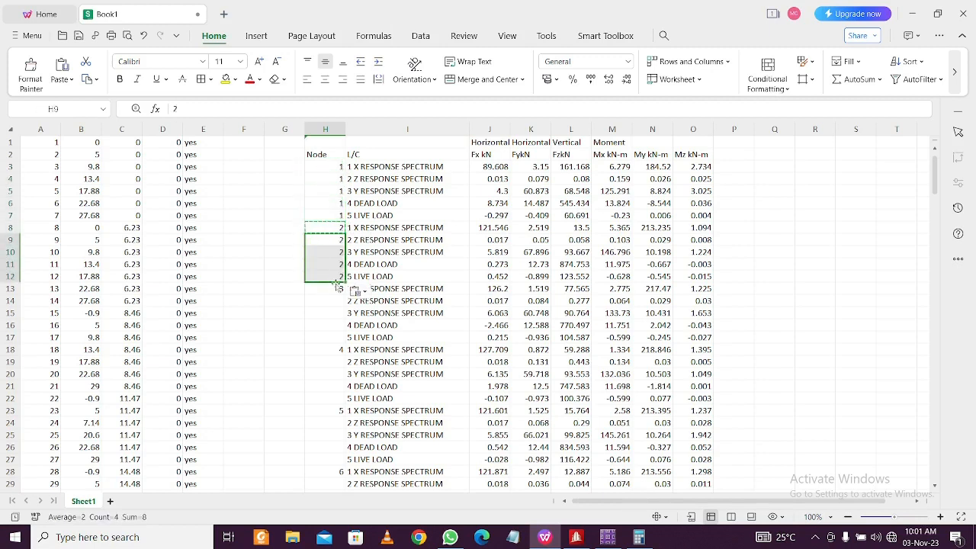
Repeat node numbers 3 and 4 on their remaining four load-case rows
left_click(334, 289)
key("ctrl+c")
left_click_drag(324, 301, 328, 343)
key("ctrl+v")
scroll(328, 336, "down", 2)
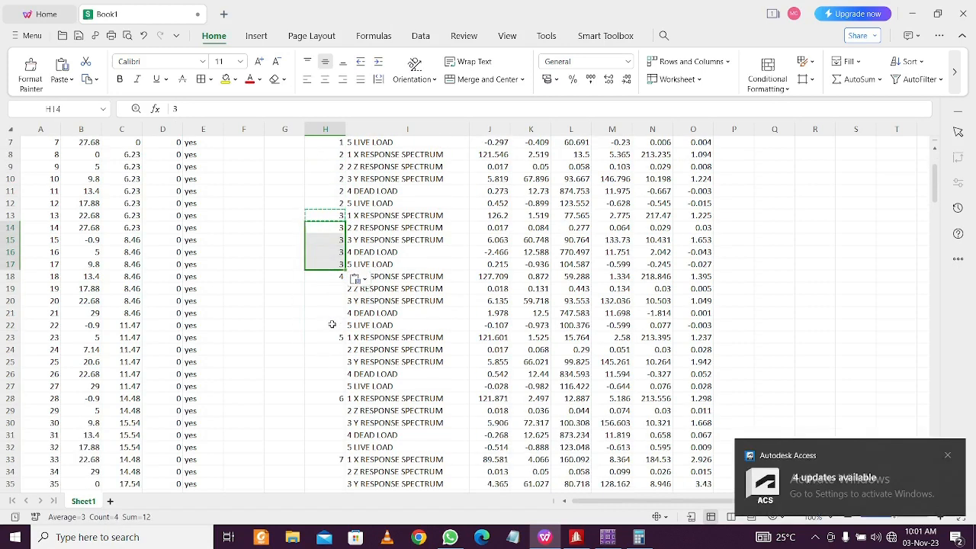
left_click(327, 277)
key("ctrl+c")
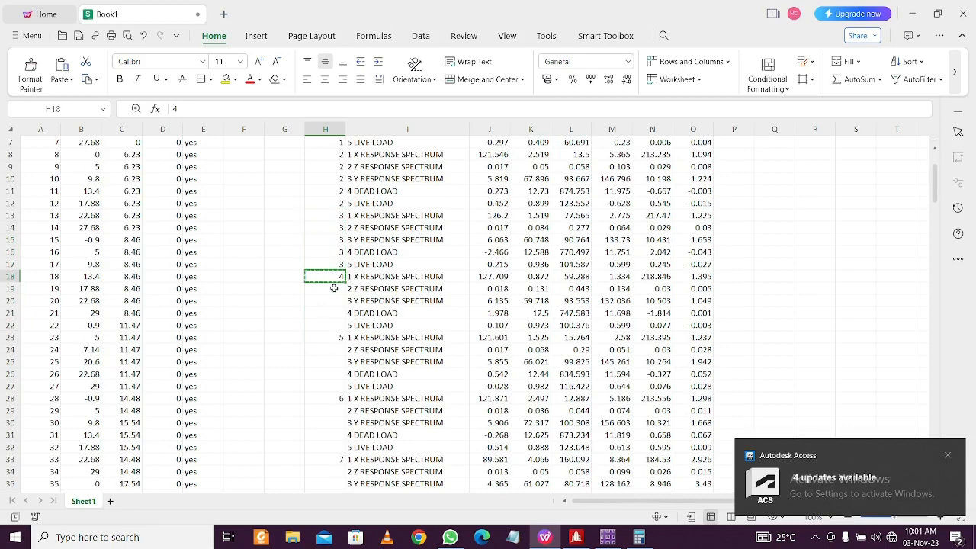
left_click_drag(329, 287, 332, 321)
key("ctrl+v")
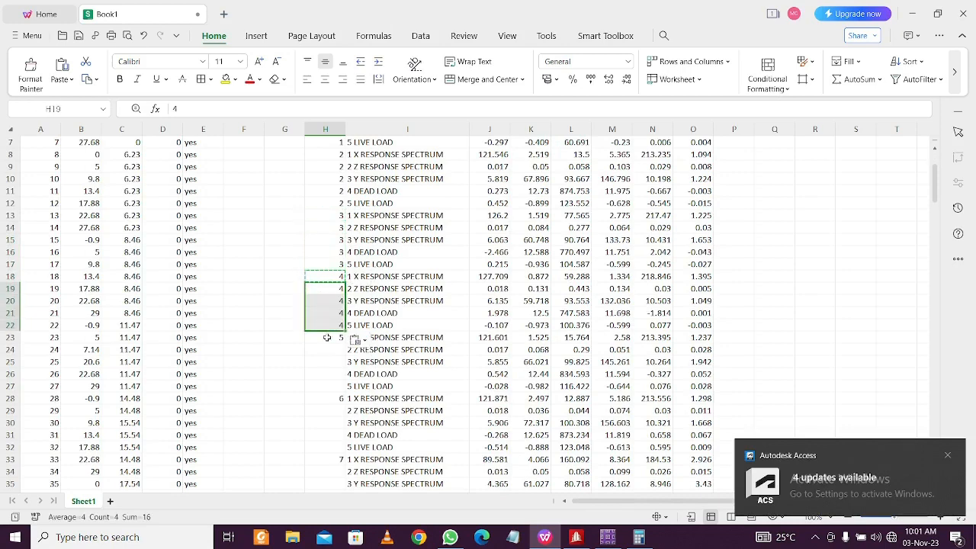
Select node 5's number in H23 and scroll back up the Node column
left_click(327, 337)
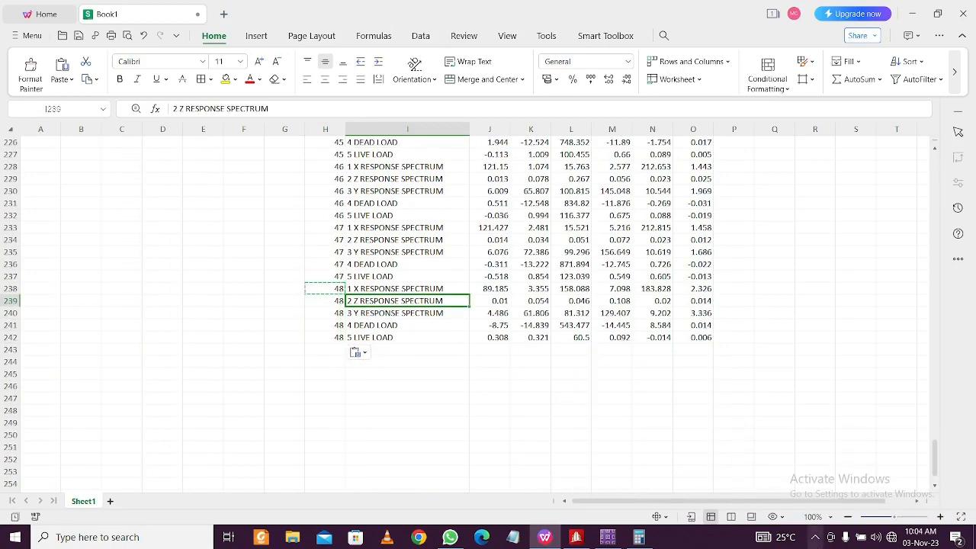
left_click(814, 541)
left_click(815, 542)
scroll(549, 334, "up", 20)
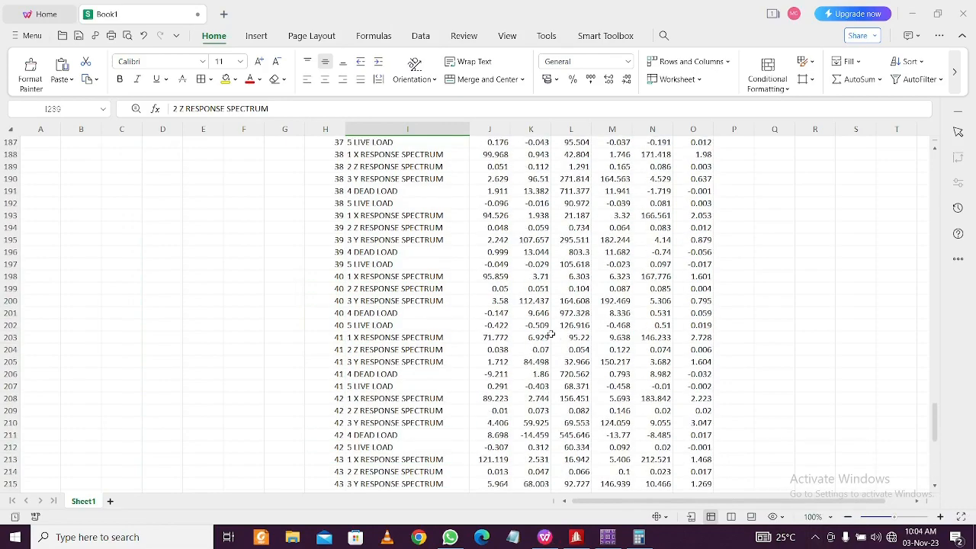
scroll(549, 333, "up", 20)
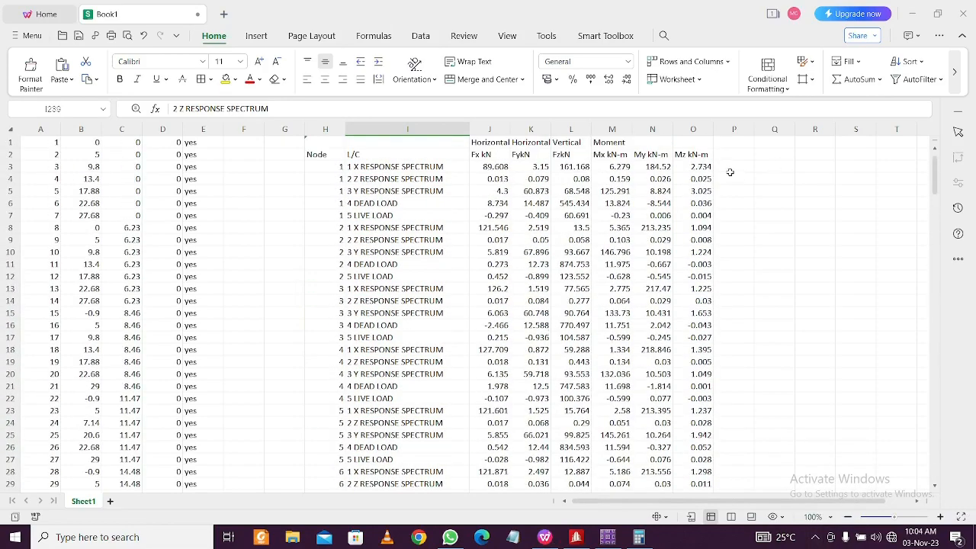
Enter 500 in P3 and Q3 and fill both columns down as a 500, 501, 502… series
left_click(730, 168)
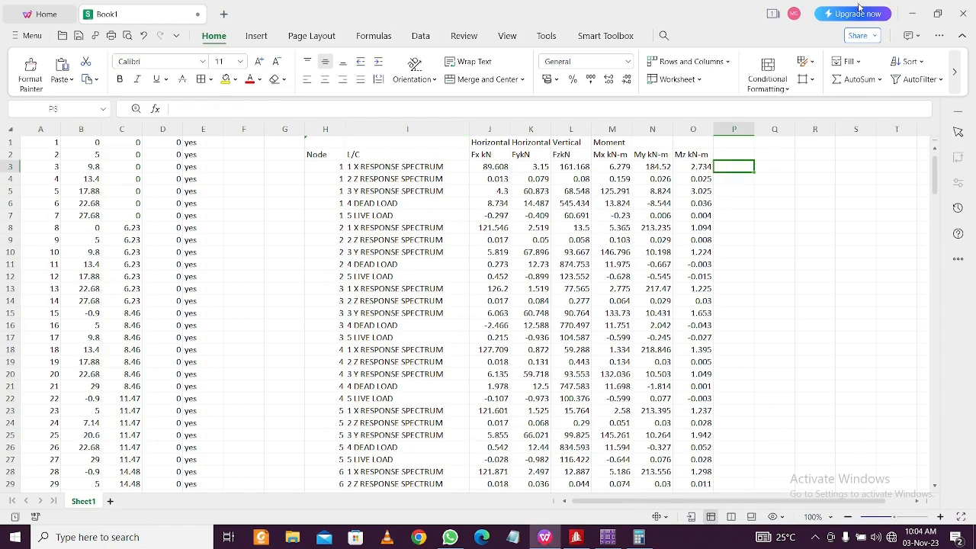
type("500")
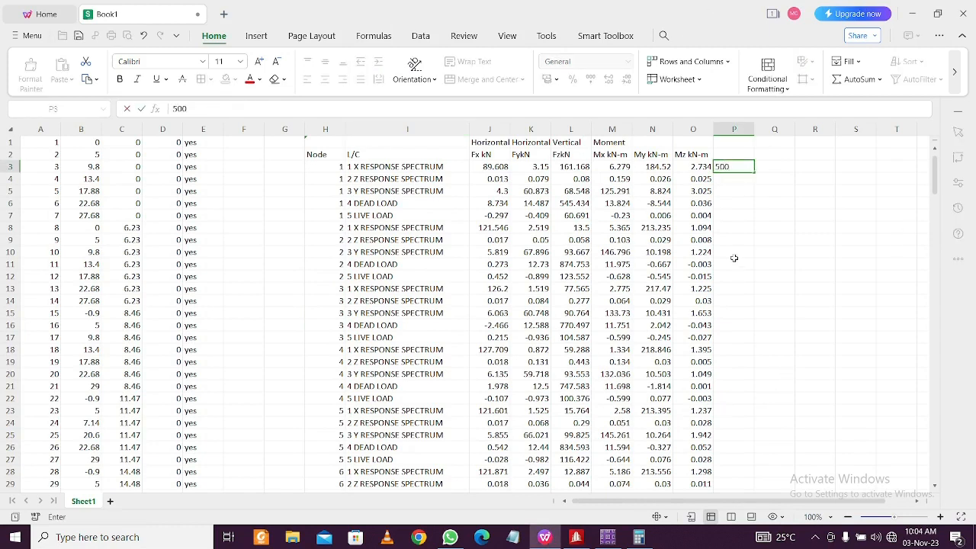
left_click(784, 171)
type("500")
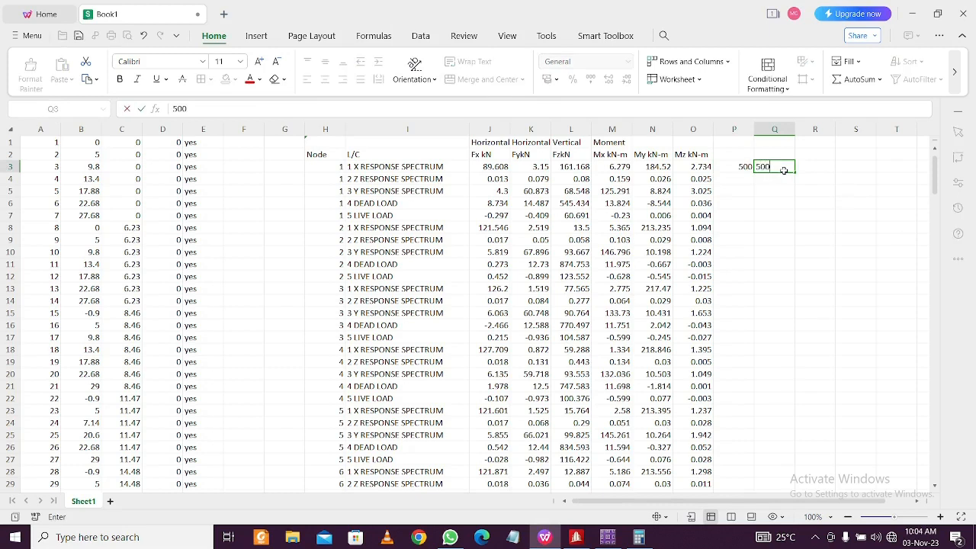
left_click_drag(755, 171, 776, 169)
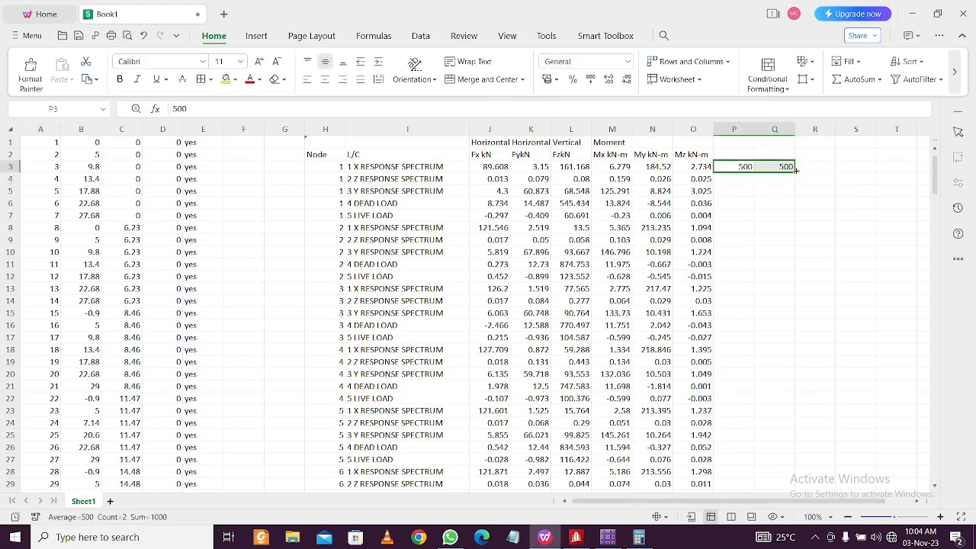
left_click(797, 175)
left_click(762, 168)
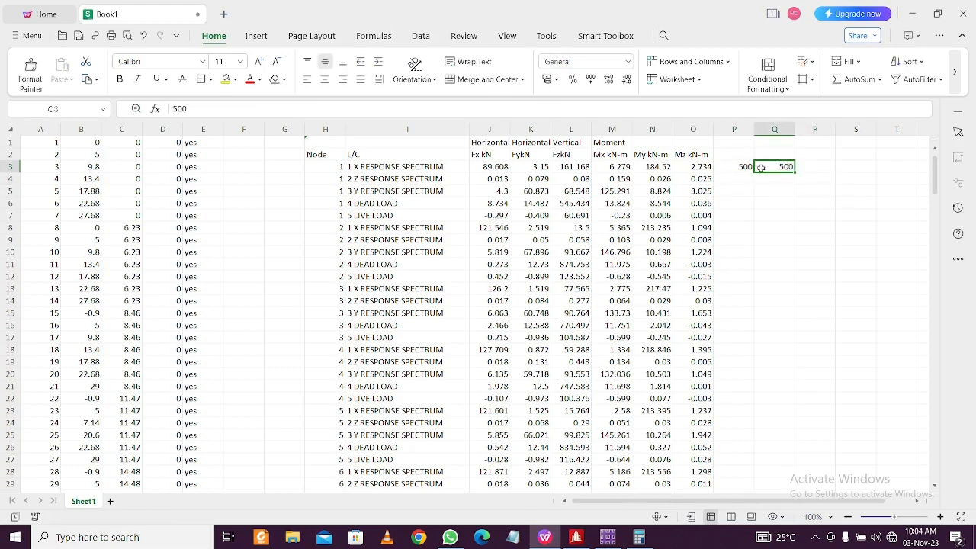
left_click(746, 167)
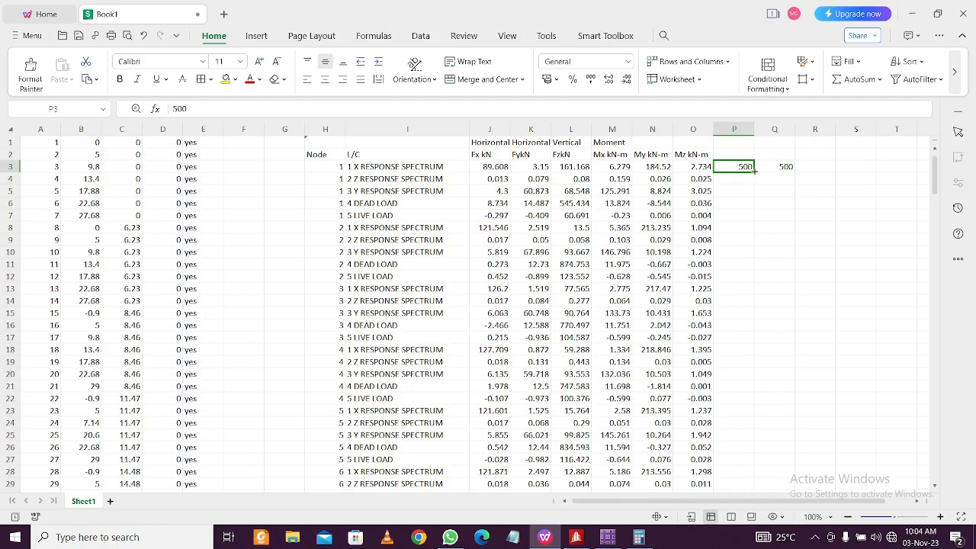
double_click(753, 170)
left_click(790, 144)
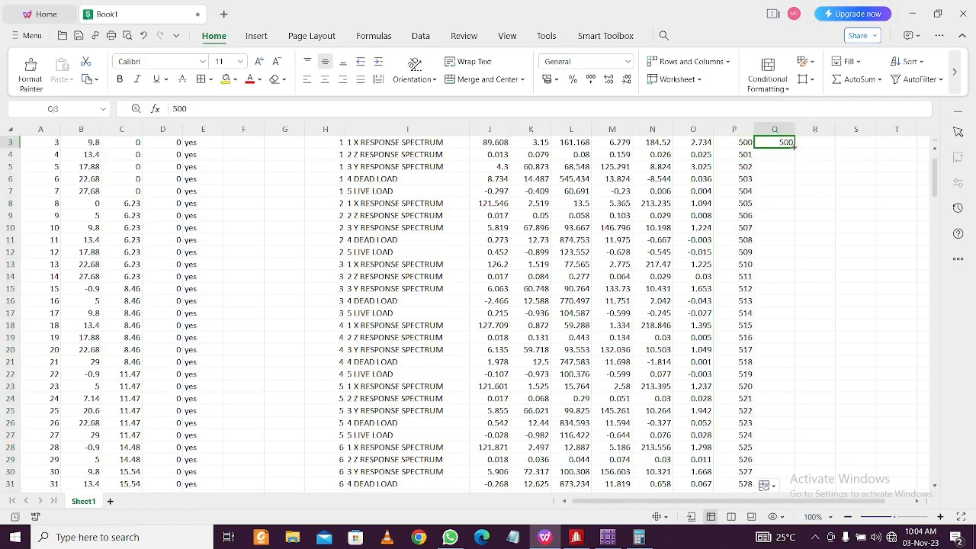
double_click(794, 146)
Copy the 500 from P3 and mark P4 through P21 to receive it
scroll(614, 237, "up", 1)
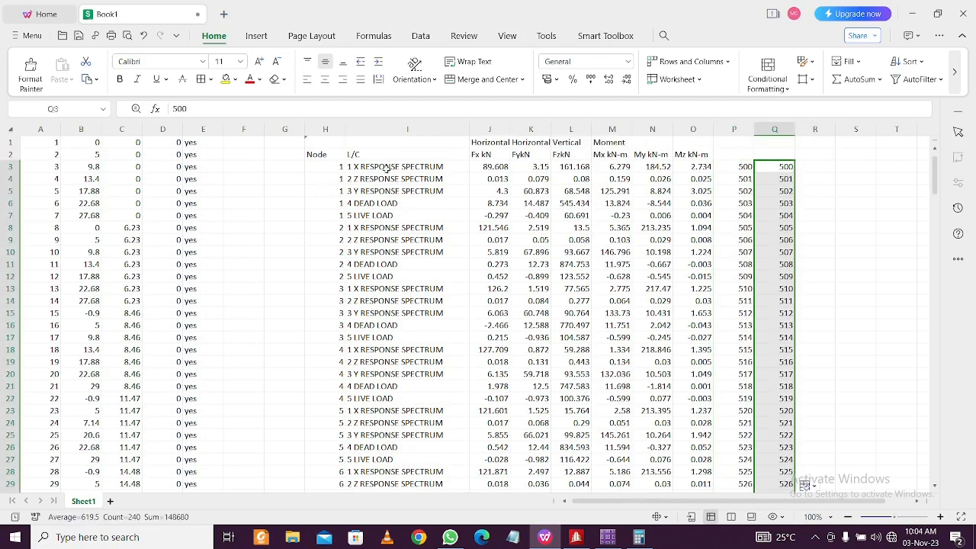
left_click_drag(387, 167, 769, 373)
scroll(762, 362, "down", 20)
scroll(767, 375, "up", 14)
scroll(771, 374, "up", 9)
left_click(831, 166)
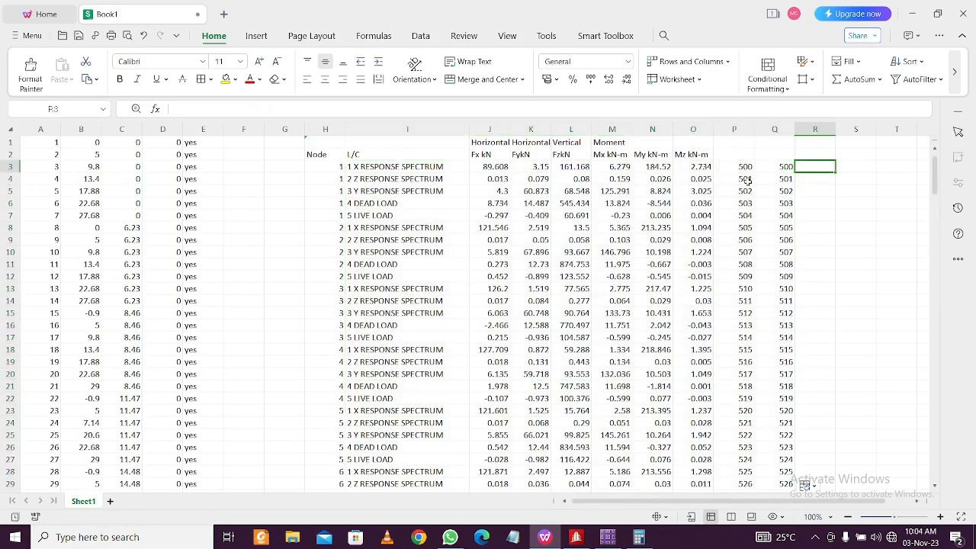
left_click(748, 168)
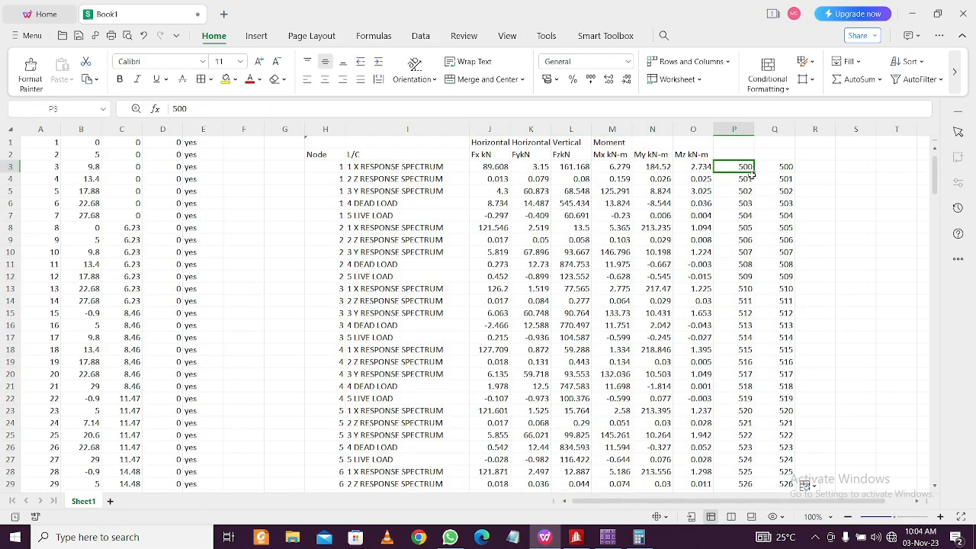
key("ctrl+c")
left_click_drag(744, 180, 791, 299)
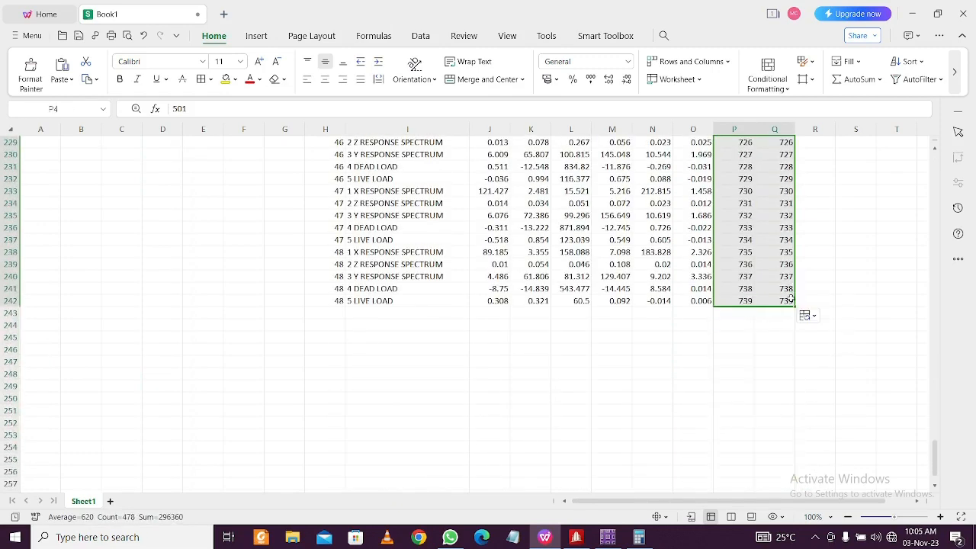
Undo the fill so P and Q read 500, then copy the load table H3:Q242
key("ctrl+z")
left_click(820, 265)
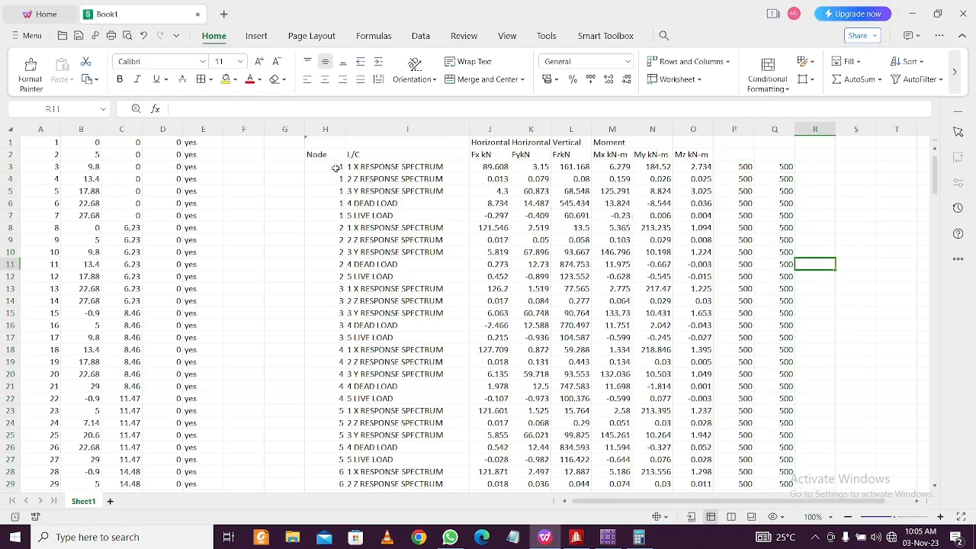
left_click_drag(336, 168, 654, 337)
key("ctrl+c")
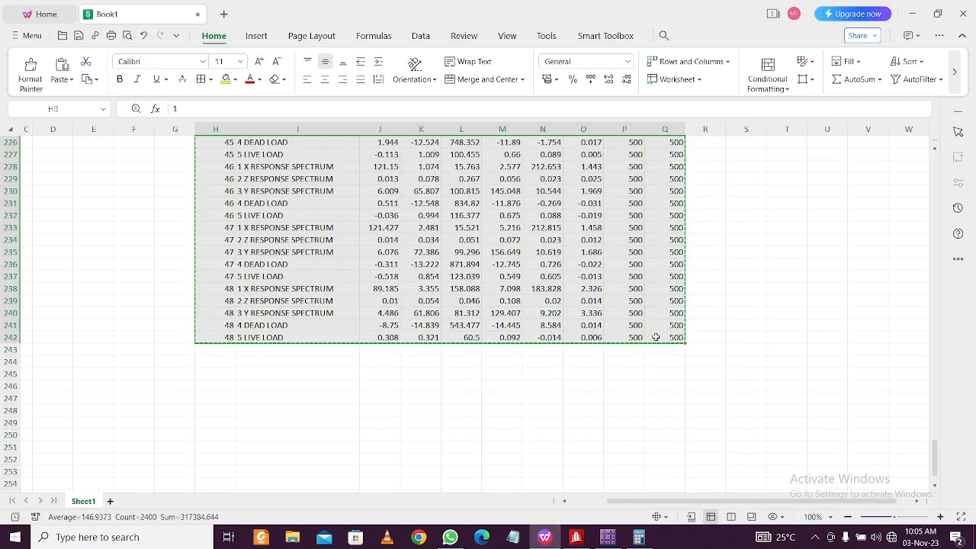
left_click(618, 541)
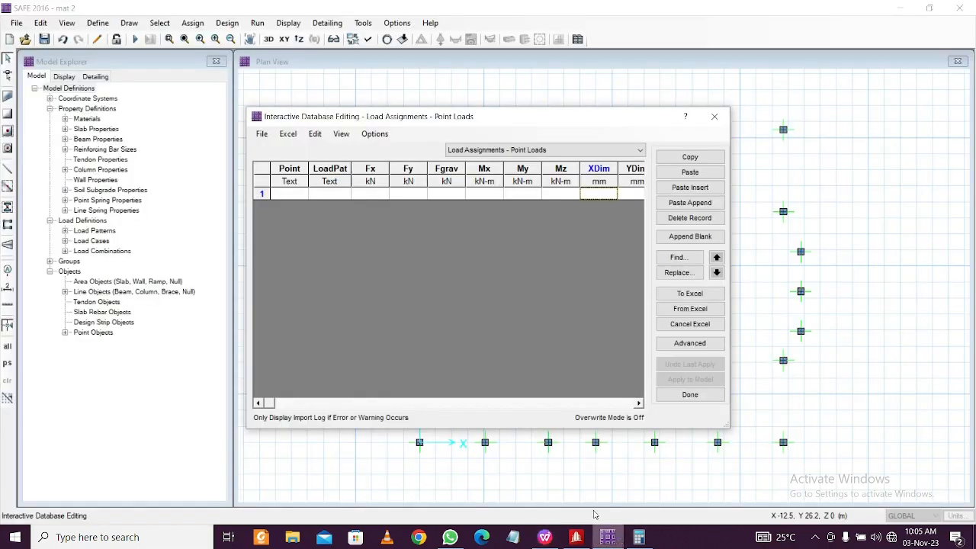
Paste the copied node loads into the Point Loads table, apply them to the model, and close it
left_click(301, 195)
key("ctrl+v")
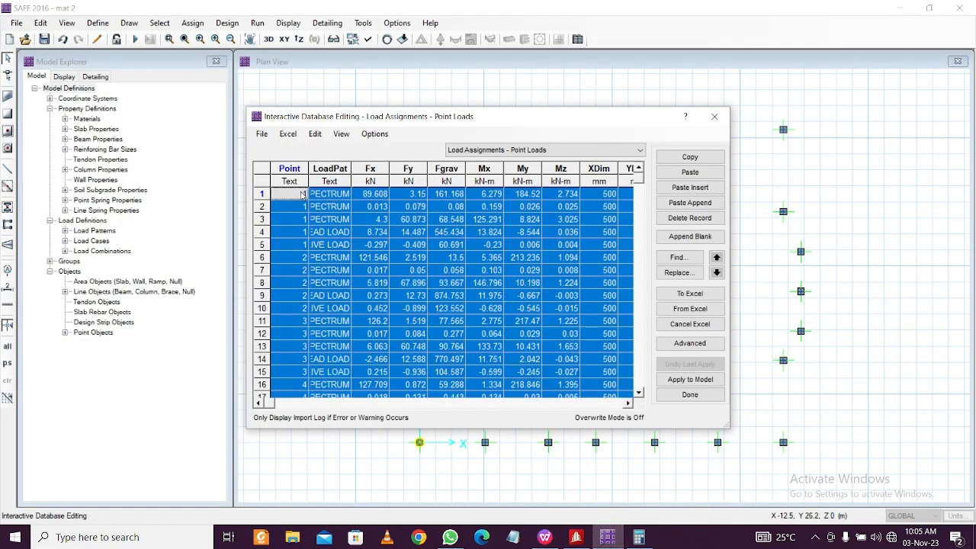
left_click(702, 385)
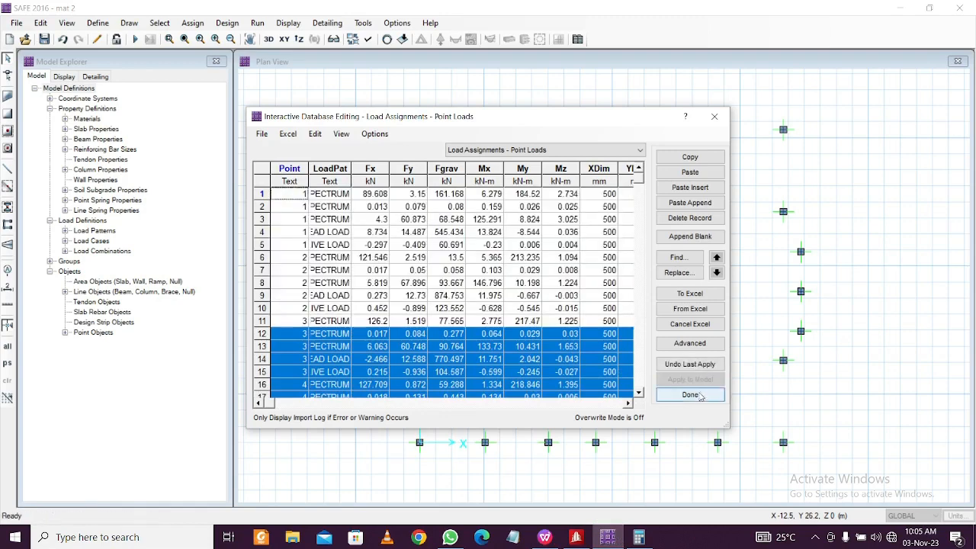
left_click(691, 395)
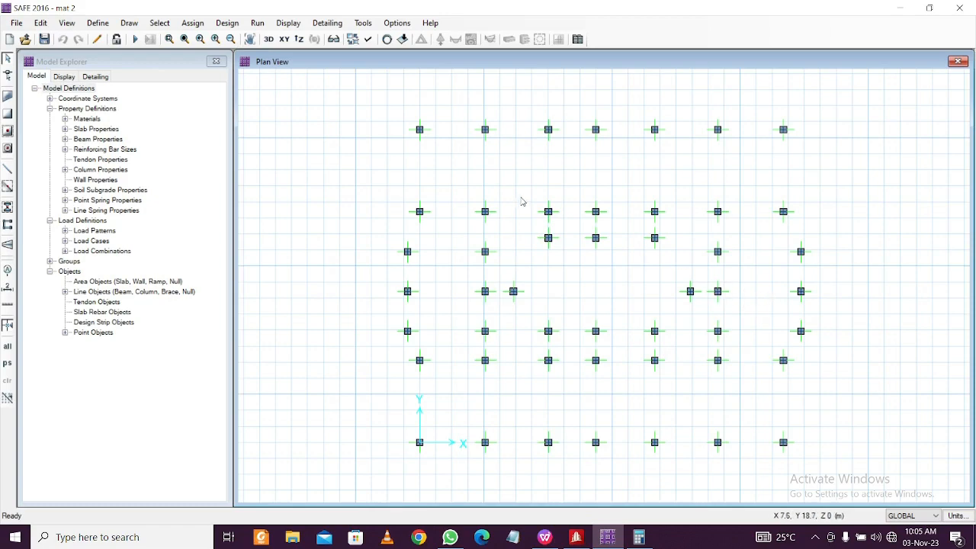
Show the 4 DEAD LOAD point loads with their values in the default 3D view
left_click(269, 40)
left_click(287, 23)
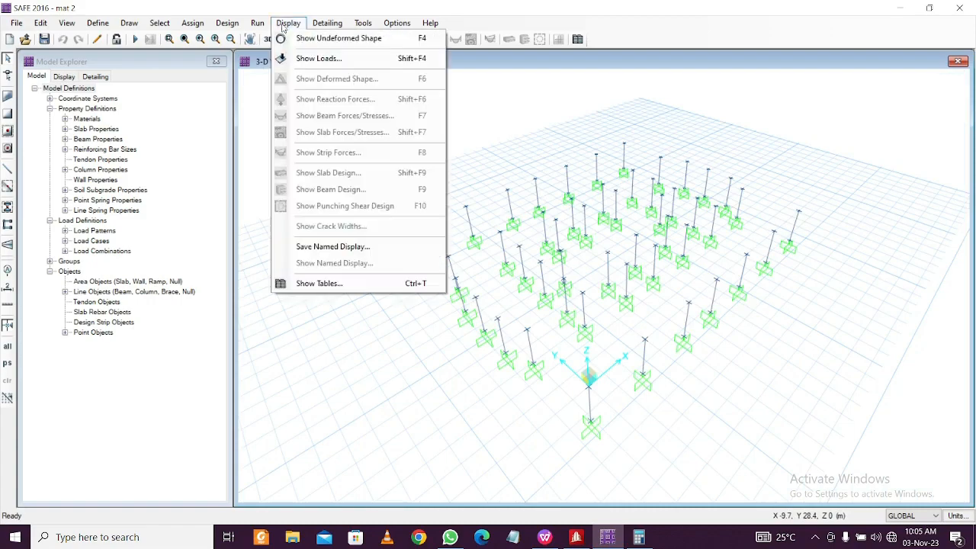
left_click(315, 63)
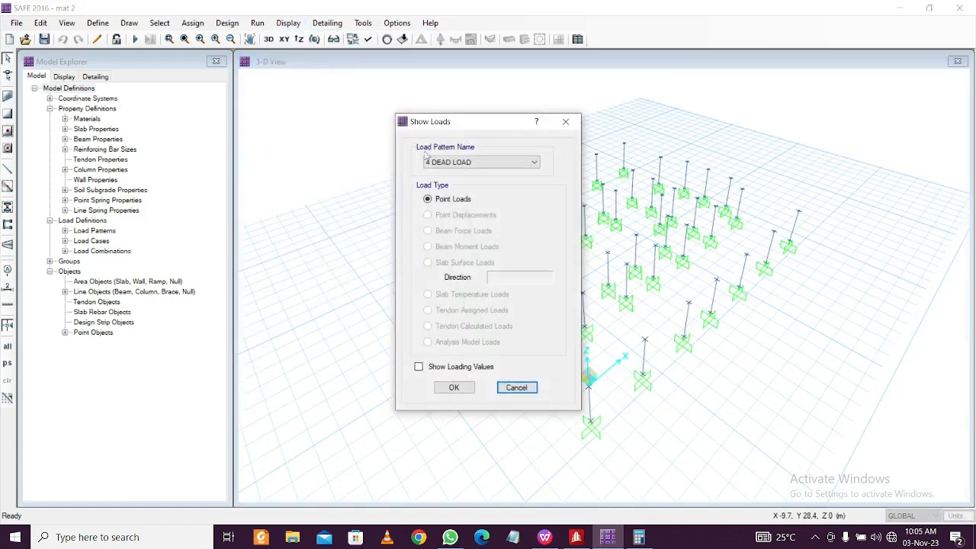
left_click(454, 388)
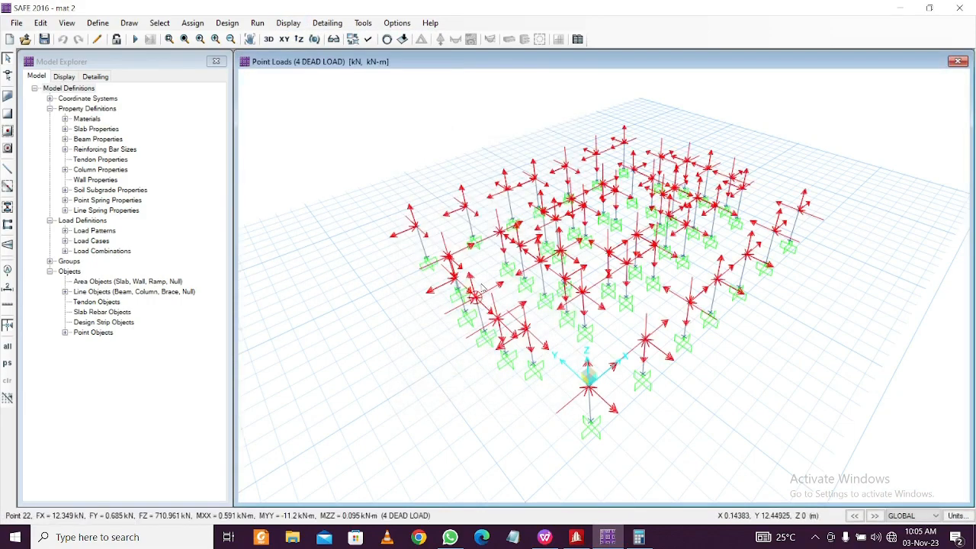
left_click(302, 26)
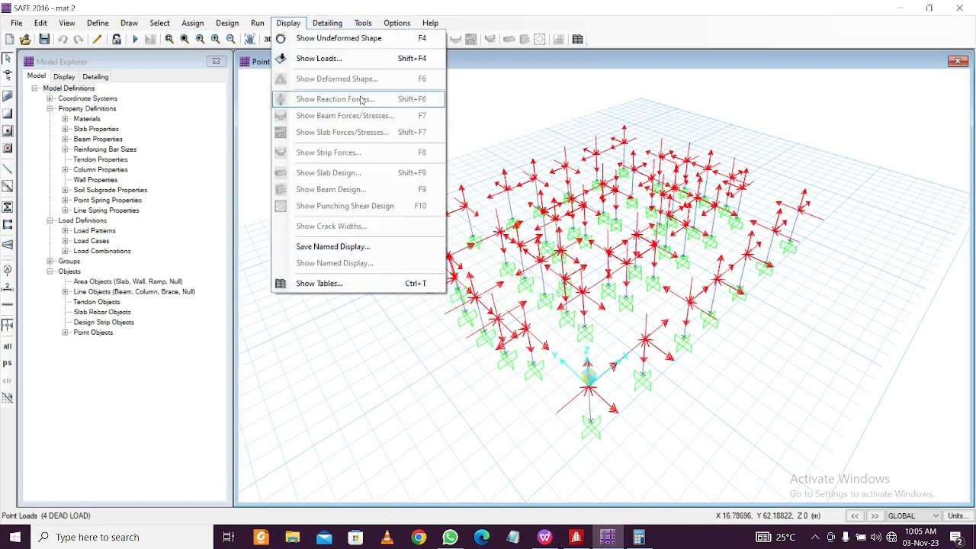
left_click(366, 58)
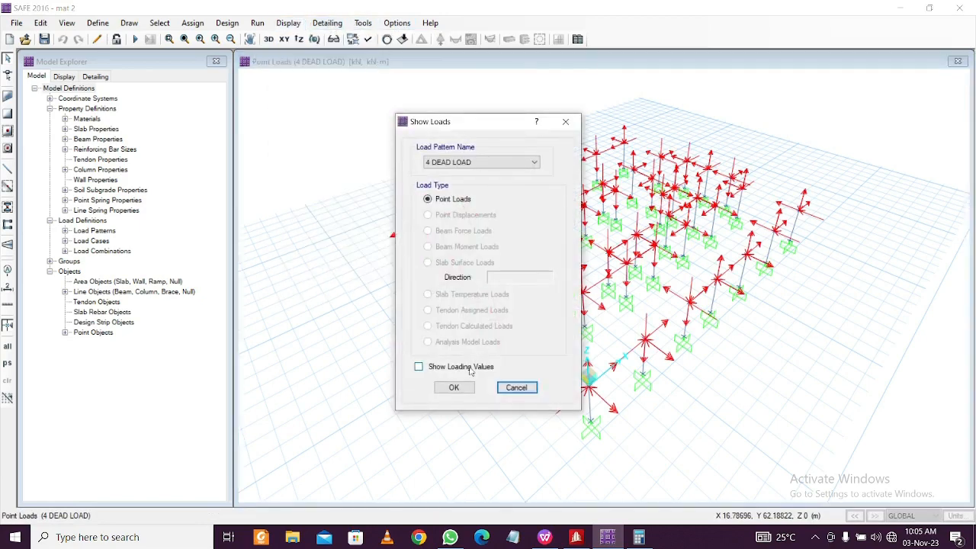
left_click(454, 388)
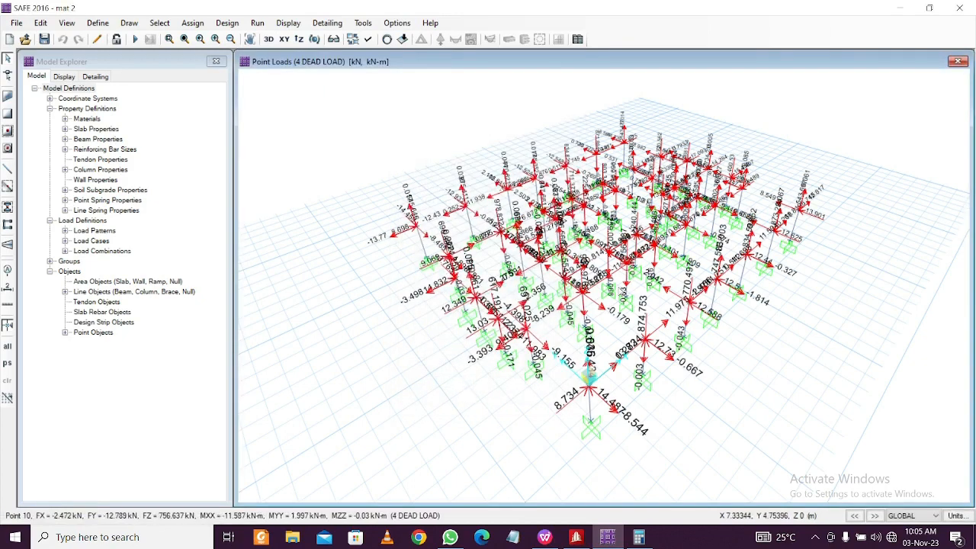
Hide the load value labels and switch back to the plan view
left_click(288, 23)
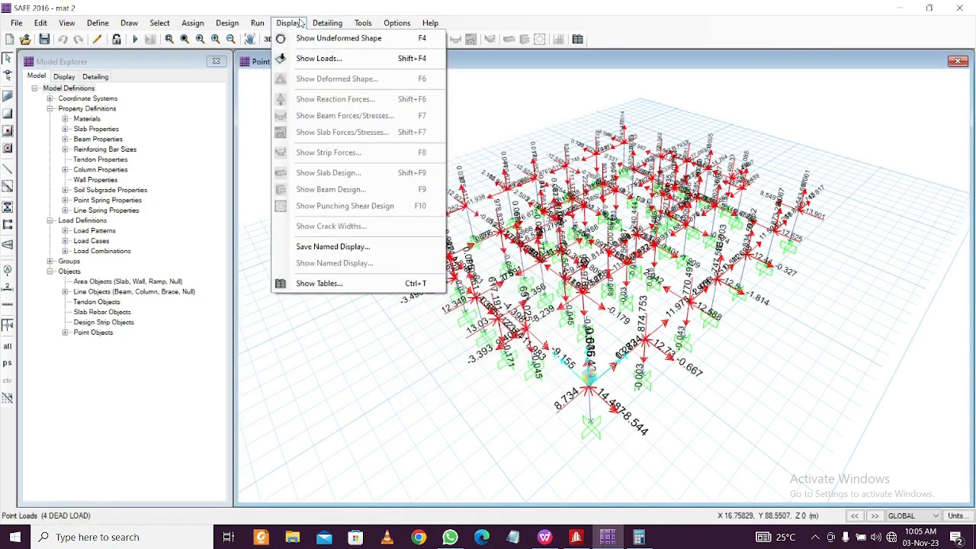
left_click(317, 59)
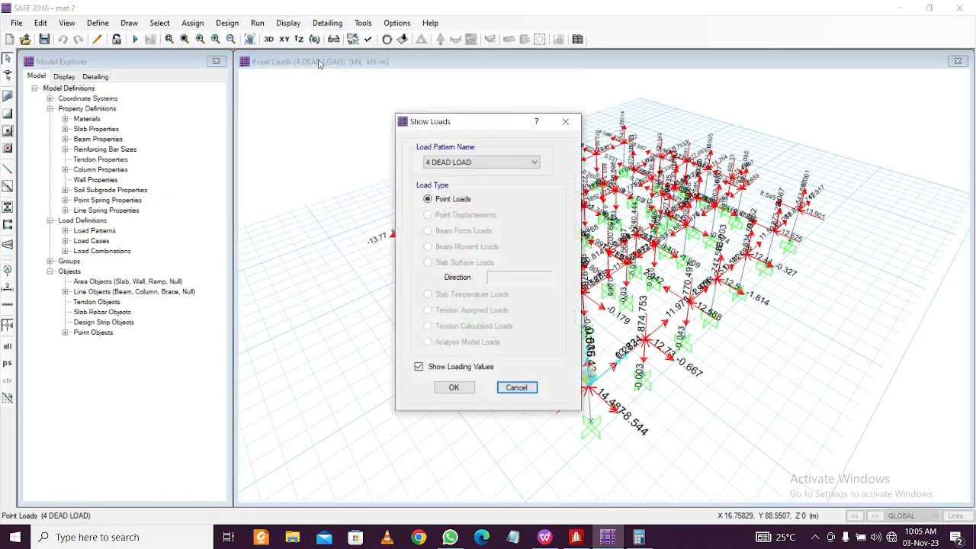
left_click(440, 368)
left_click(453, 388)
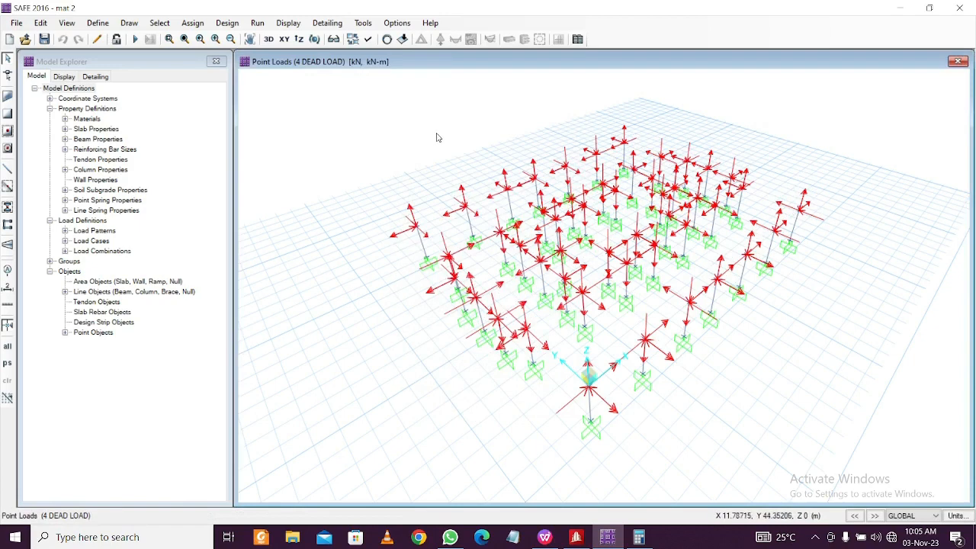
left_click(284, 39)
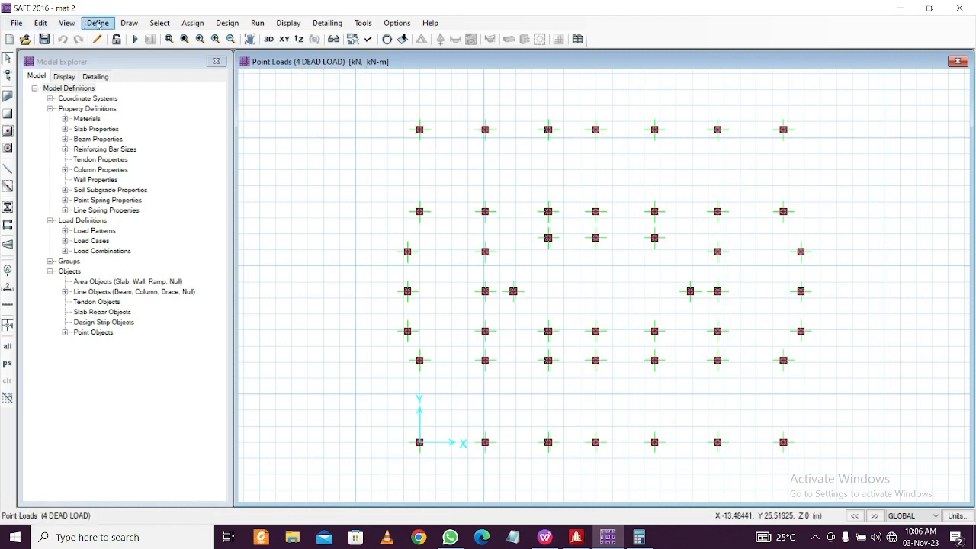
Draw a rectangular SLAB1 slab, about 27.68 m by 23.77 m, over the column layout and select it
left_click(129, 23)
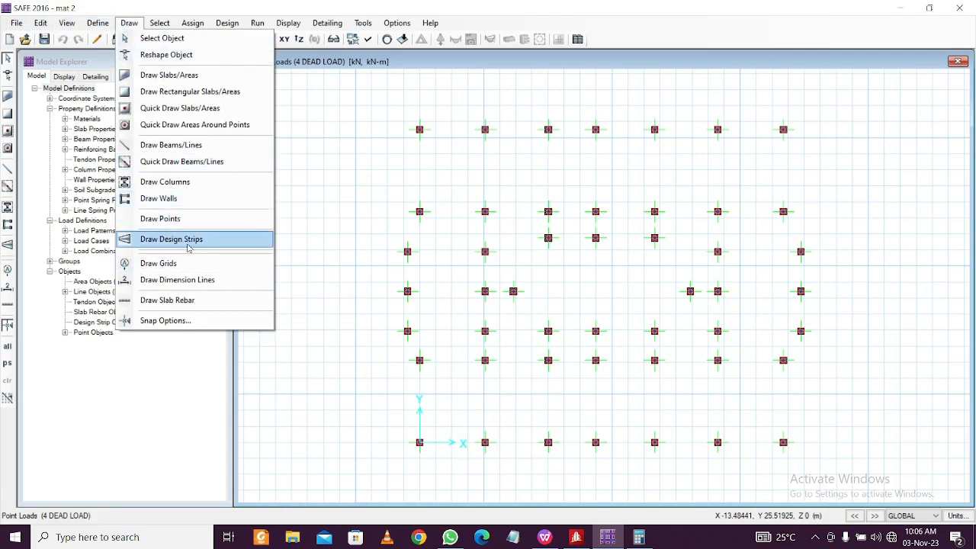
left_click(216, 96)
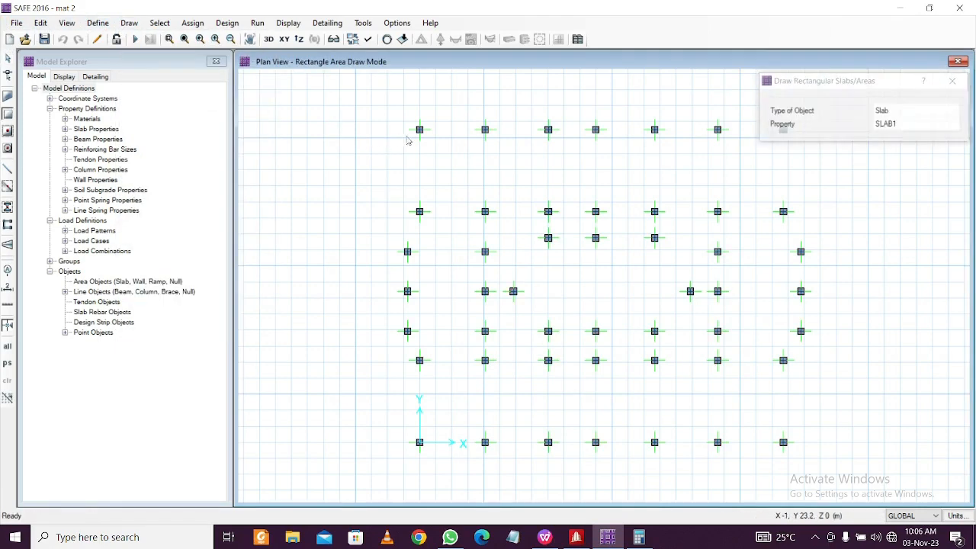
left_click_drag(420, 131, 812, 450)
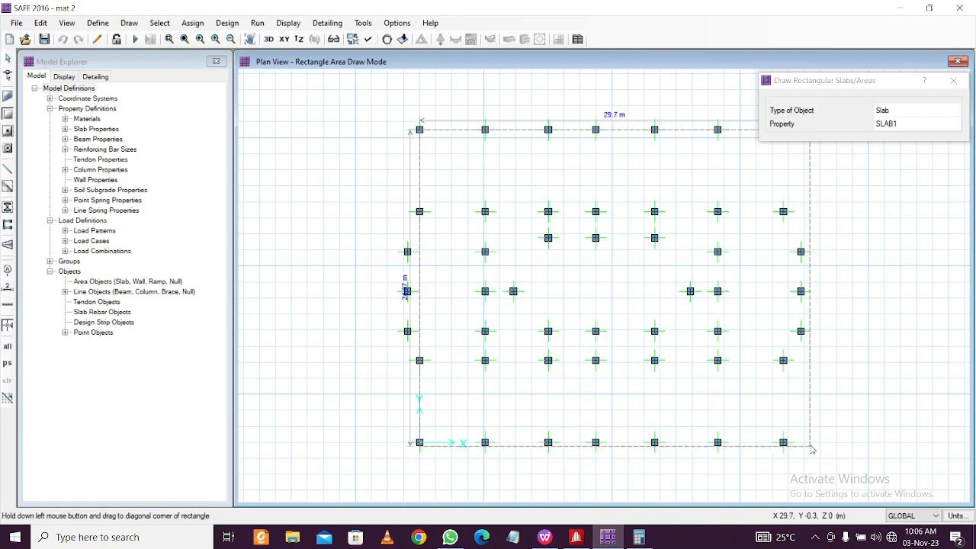
left_click_drag(813, 450, 789, 449)
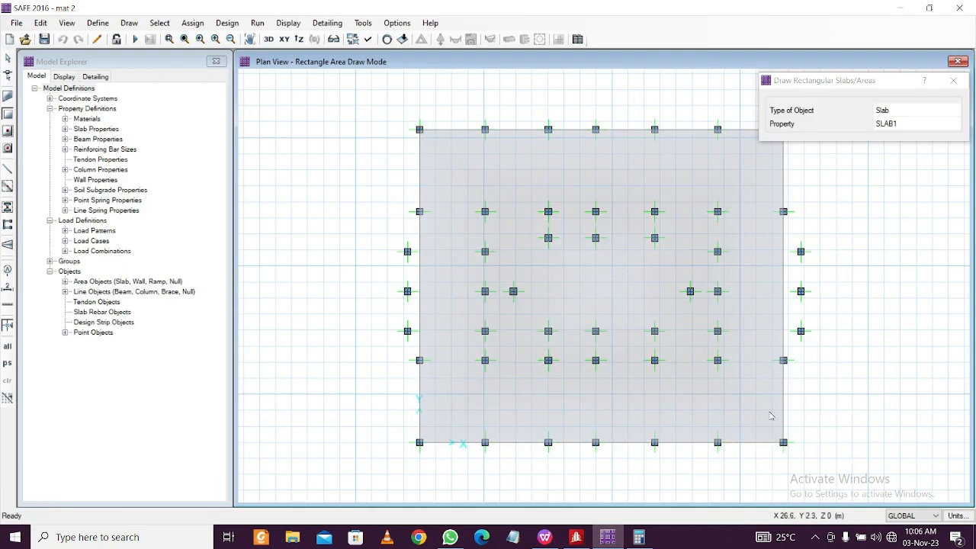
left_click(953, 81)
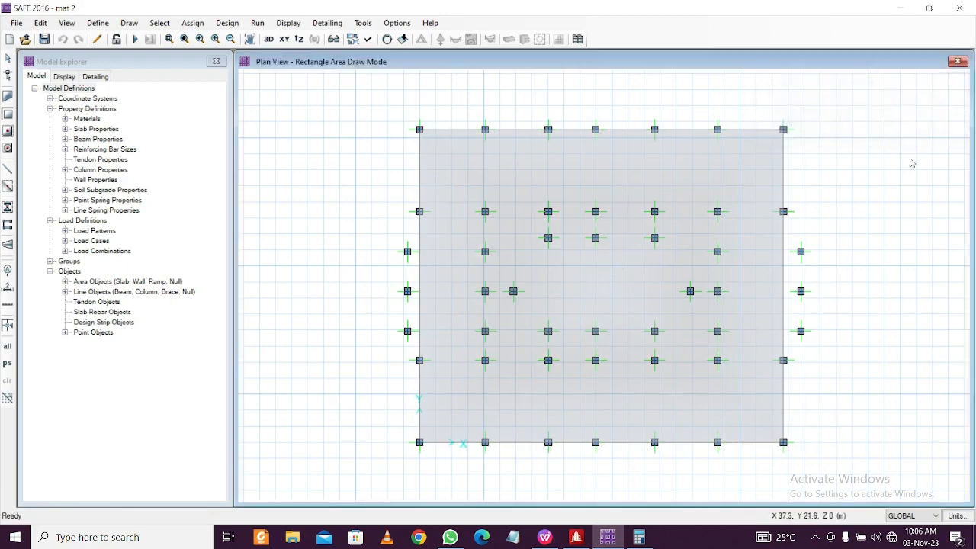
key("Escape")
left_click(774, 174)
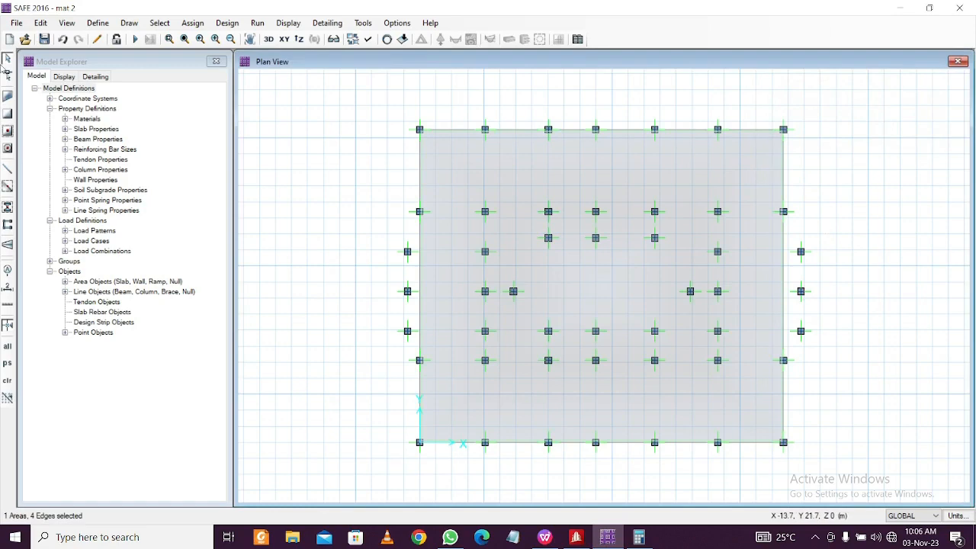
Expand the selected slab outward with a 1500 mm offset using Expand/Shrink Areas
left_click(41, 23)
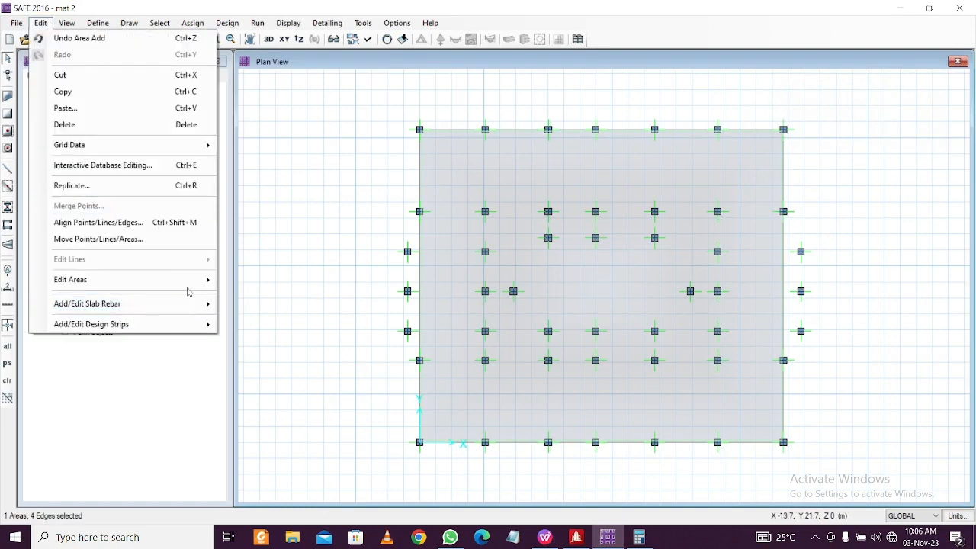
mouse_move(197, 280)
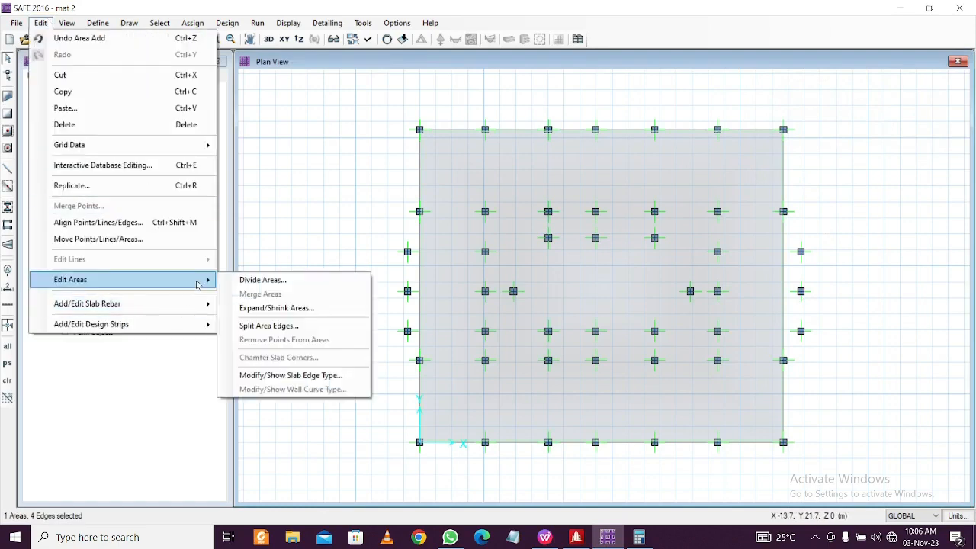
left_click(283, 309)
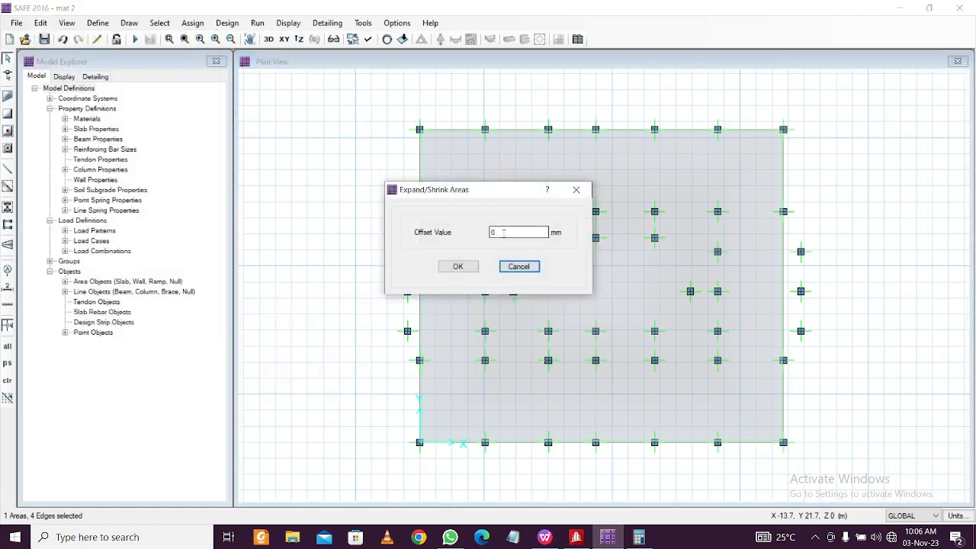
left_click_drag(504, 233, 455, 238)
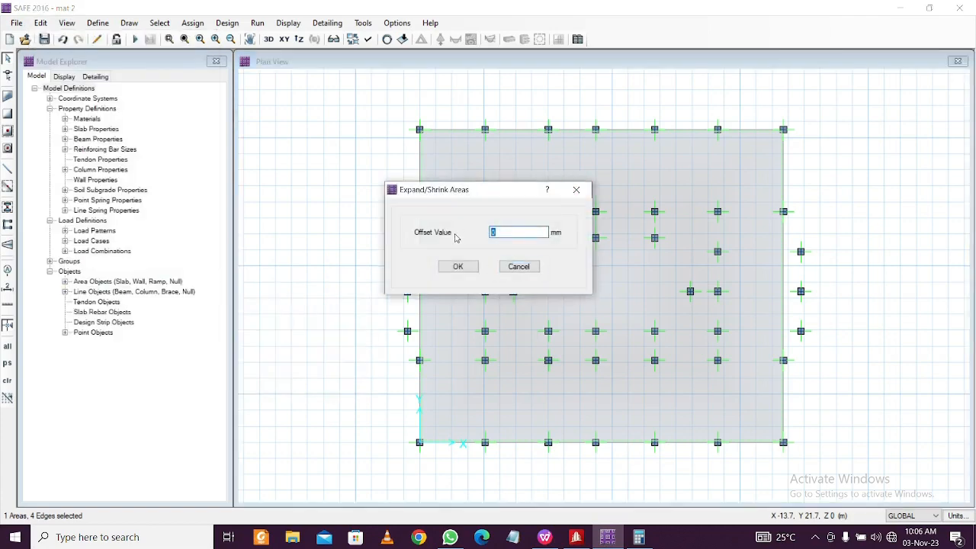
type("1500")
left_click(447, 268)
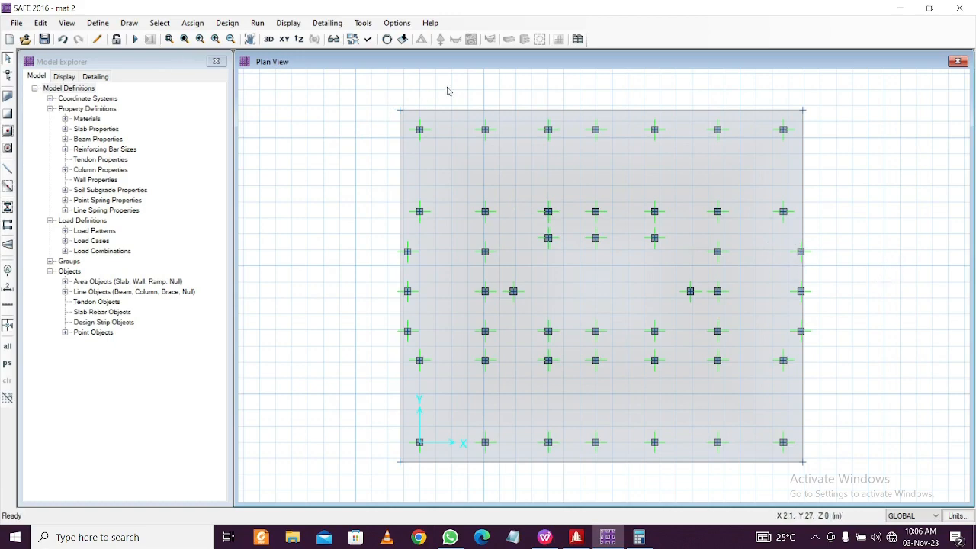
Reselect the slab, apply the Expand/Shrink offset again so it grows outward, and reselect it
left_click_drag(458, 93, 450, 154)
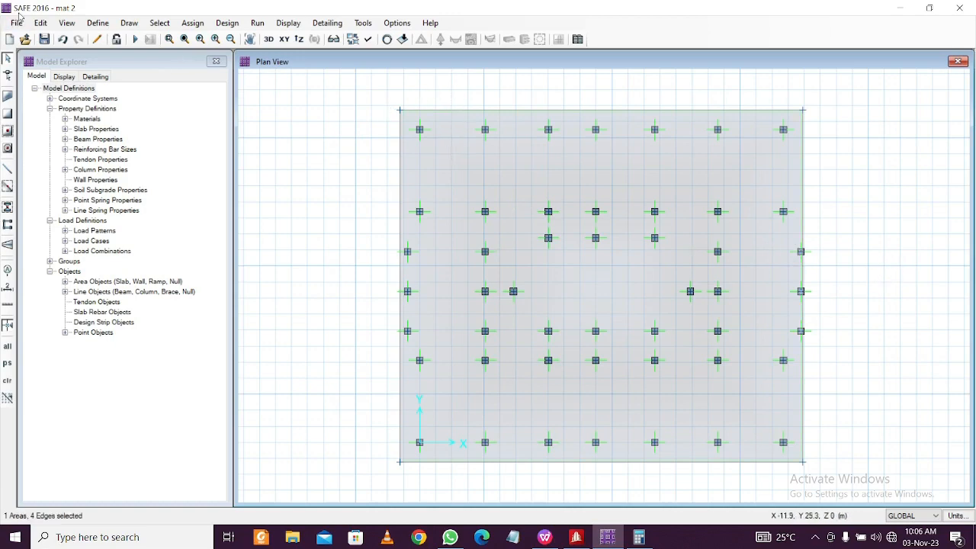
left_click(40, 23)
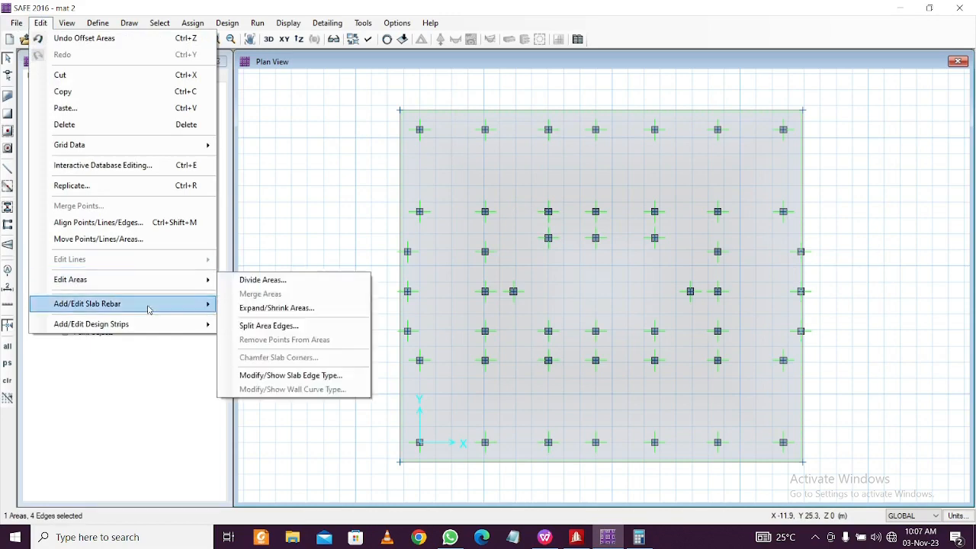
mouse_move(157, 296)
mouse_move(183, 280)
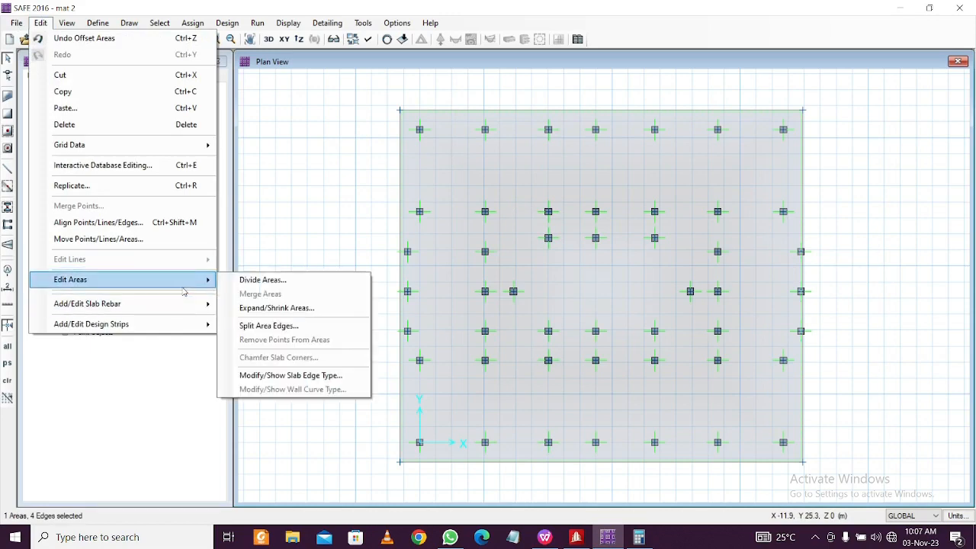
left_click(263, 310)
double_click(508, 232)
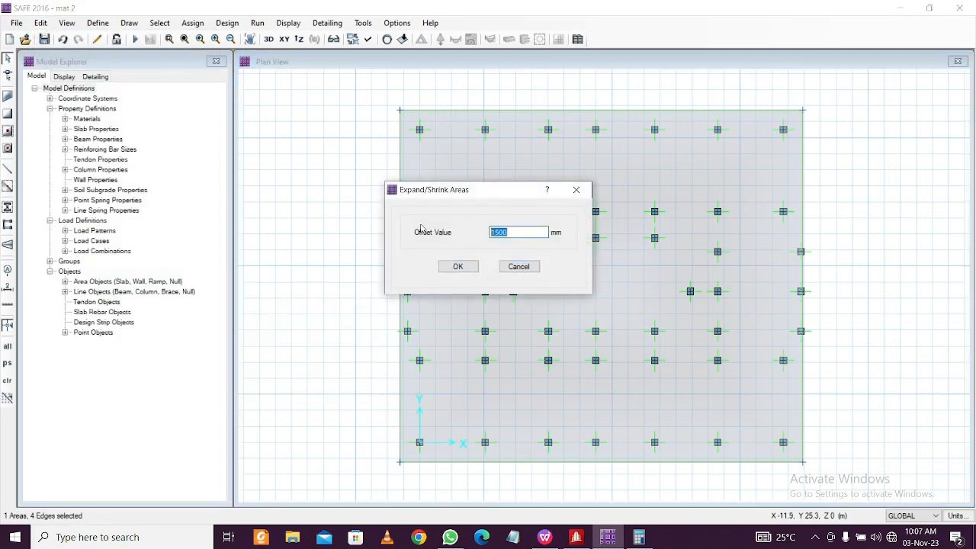
left_click(458, 266)
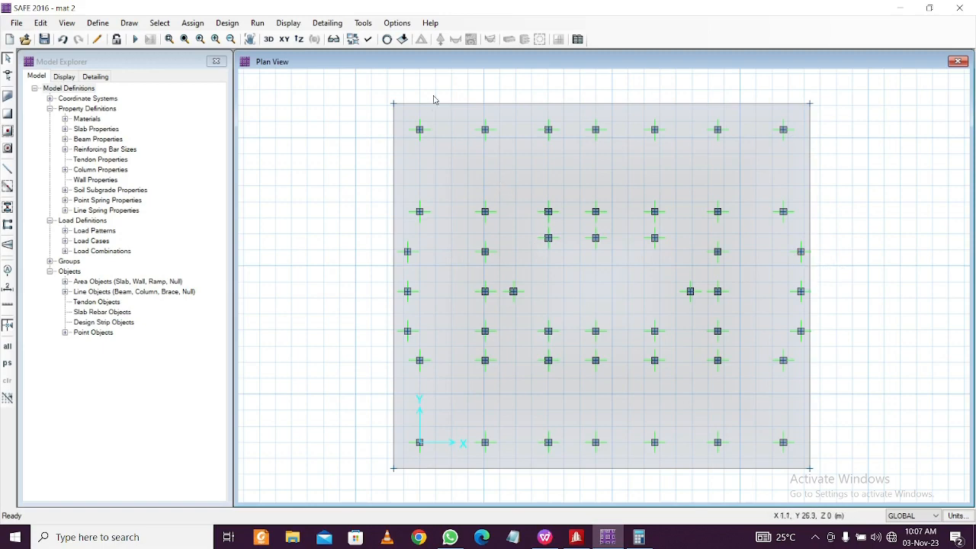
left_click_drag(458, 92, 442, 129)
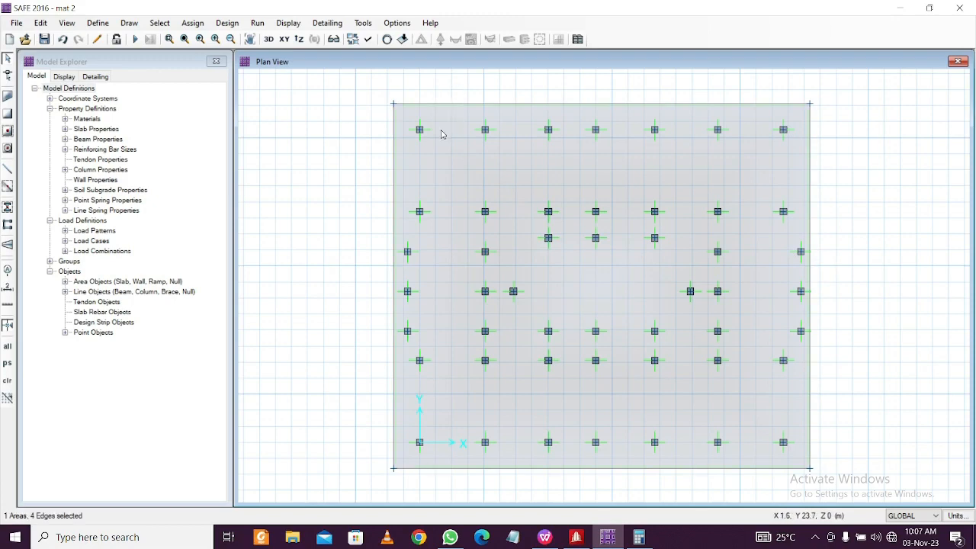
left_click(201, 24)
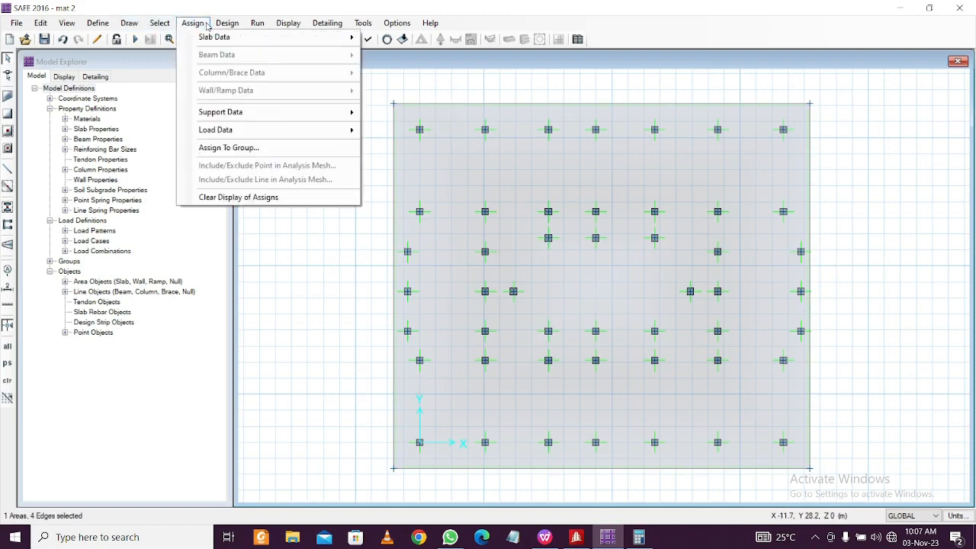
Assign the SLAB1 slab property to the selected mat slab
mouse_move(219, 40)
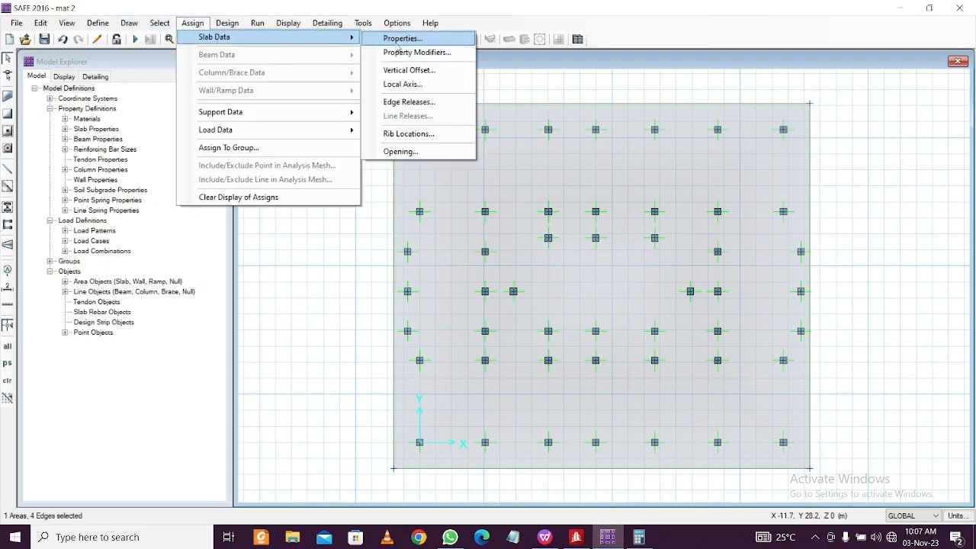
left_click(398, 41)
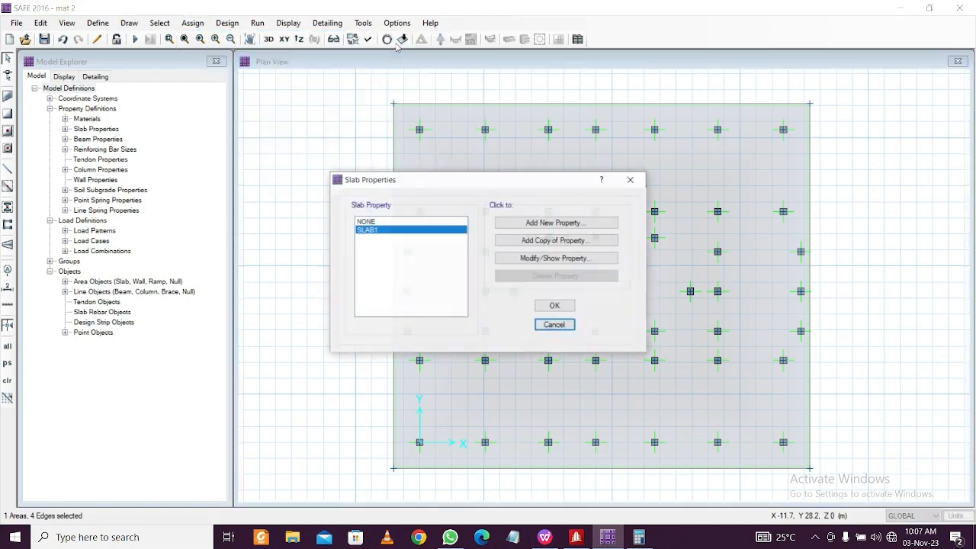
left_click(565, 305)
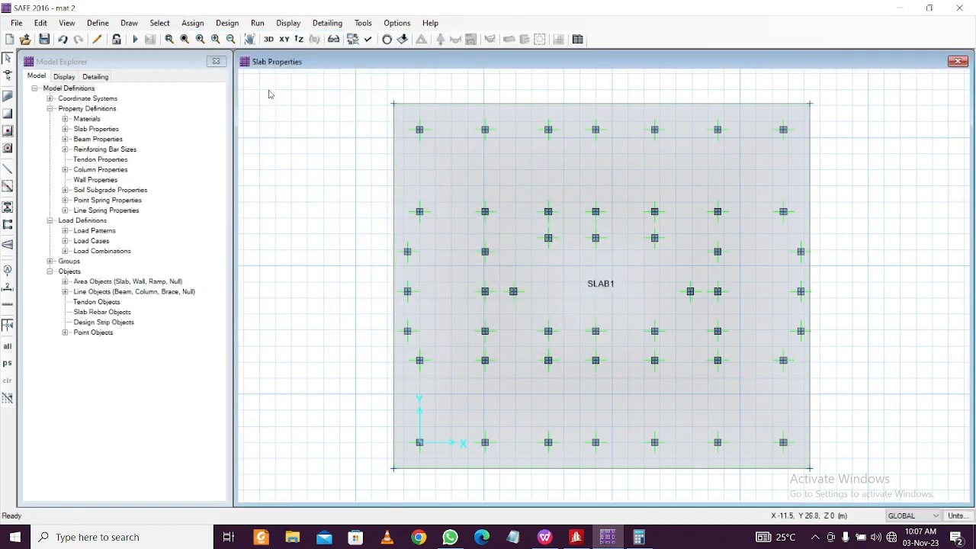
Reselect the slab and assign it the SOIL1 soil subgrade support
left_click_drag(435, 124, 421, 147)
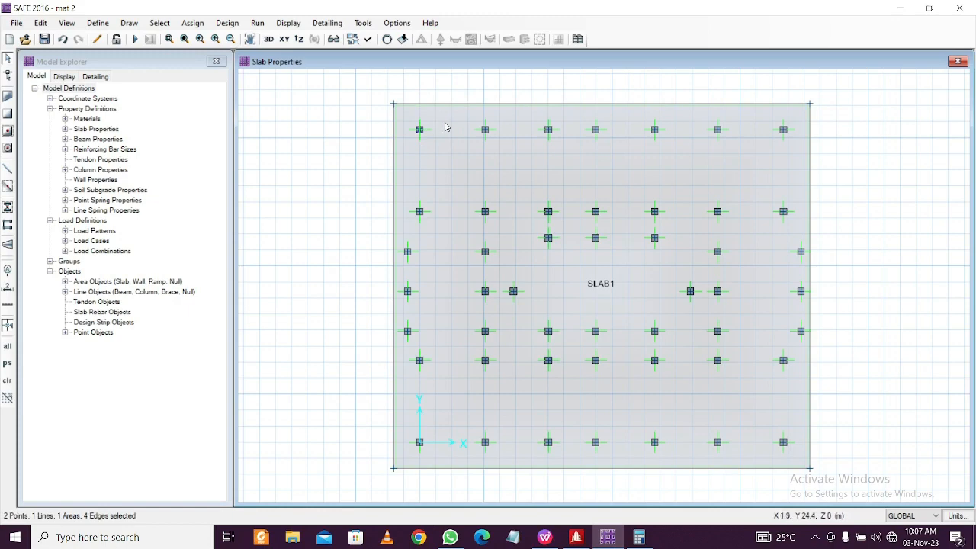
key("Escape")
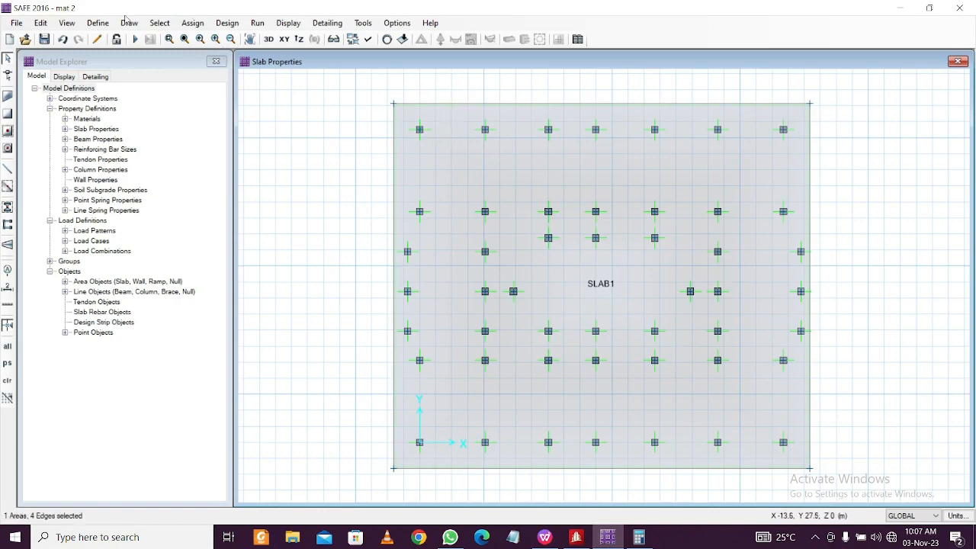
left_click(192, 23)
mouse_move(233, 118)
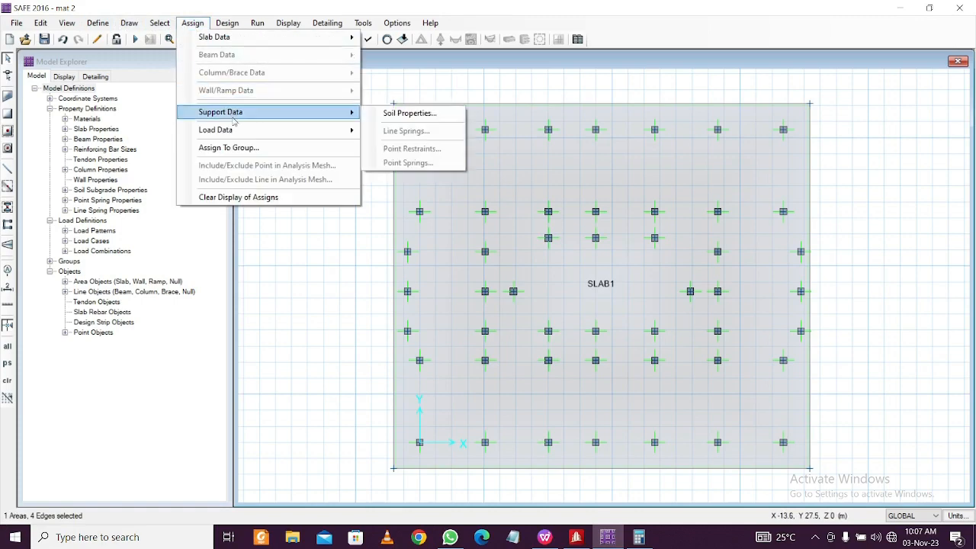
left_click(432, 114)
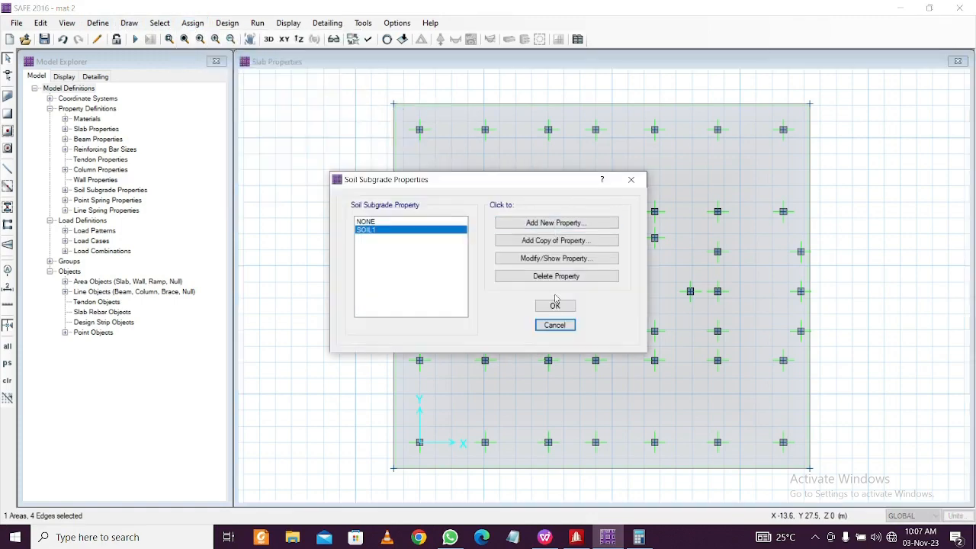
left_click(554, 306)
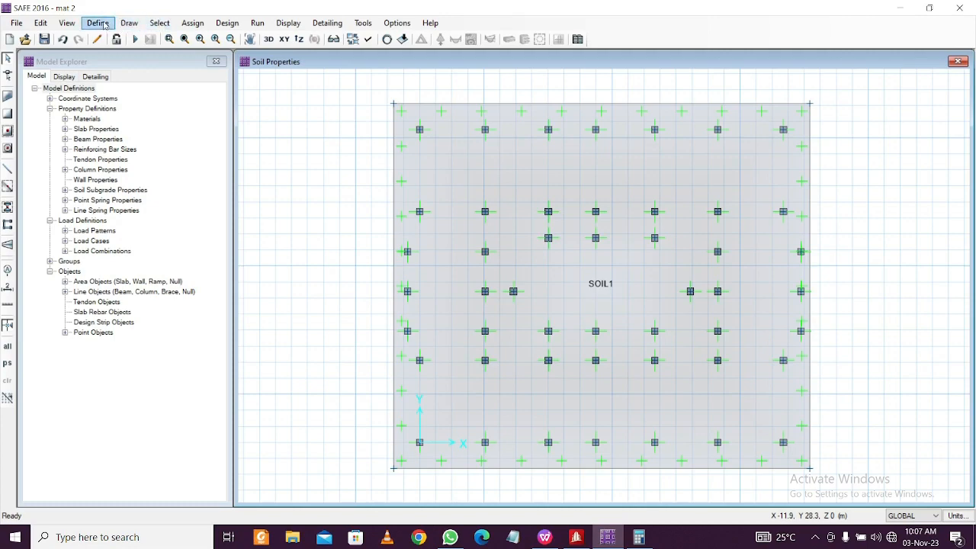
Draw a vertical grid line from the left column point to above the slab
left_click(129, 24)
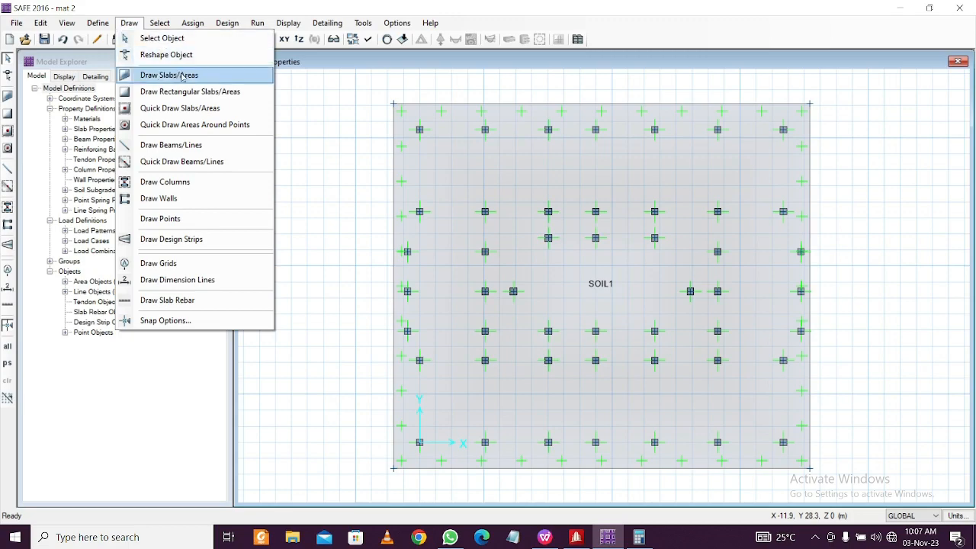
left_click(199, 265)
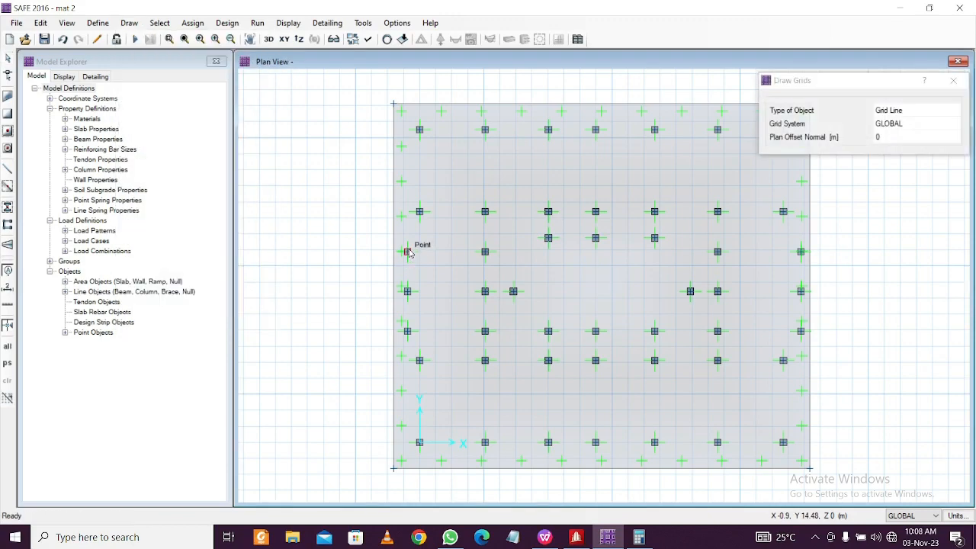
left_click(406, 330)
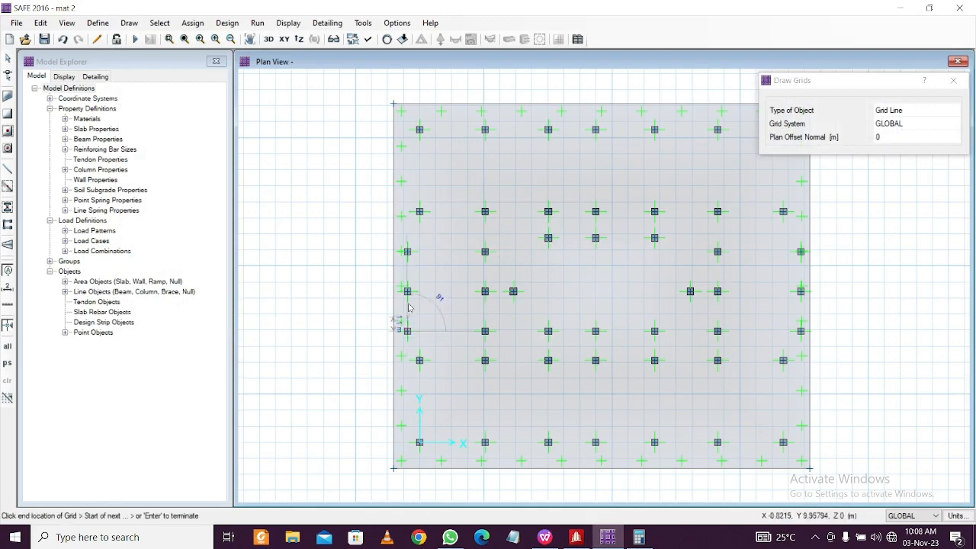
left_click(407, 75)
key("Escape")
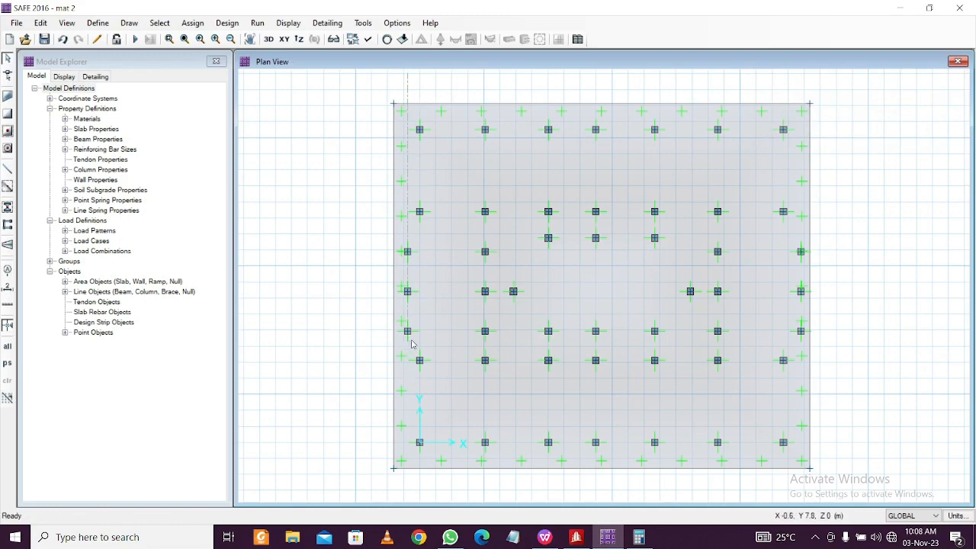
Start a second grid line at the origin corner, then cancel it unfinished
left_click(421, 442)
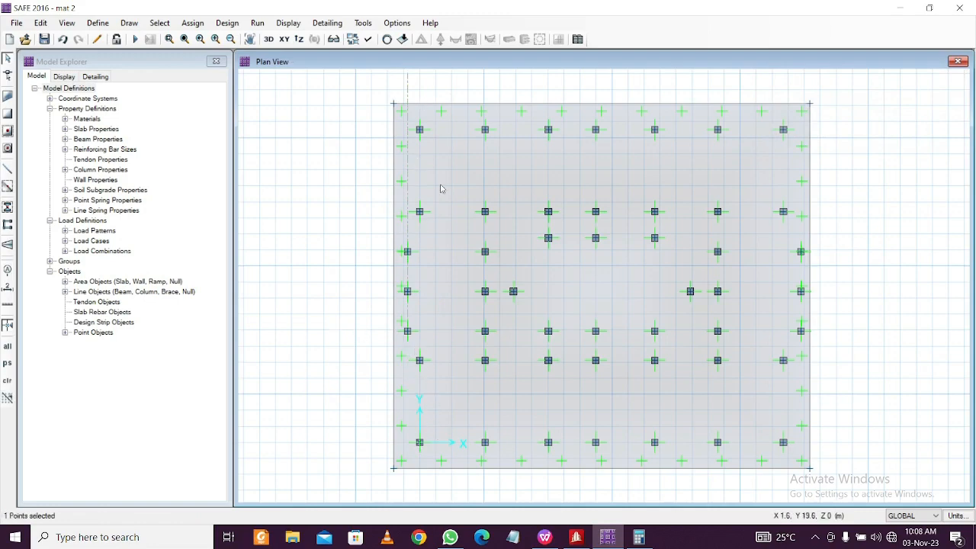
left_click(129, 22)
left_click(187, 264)
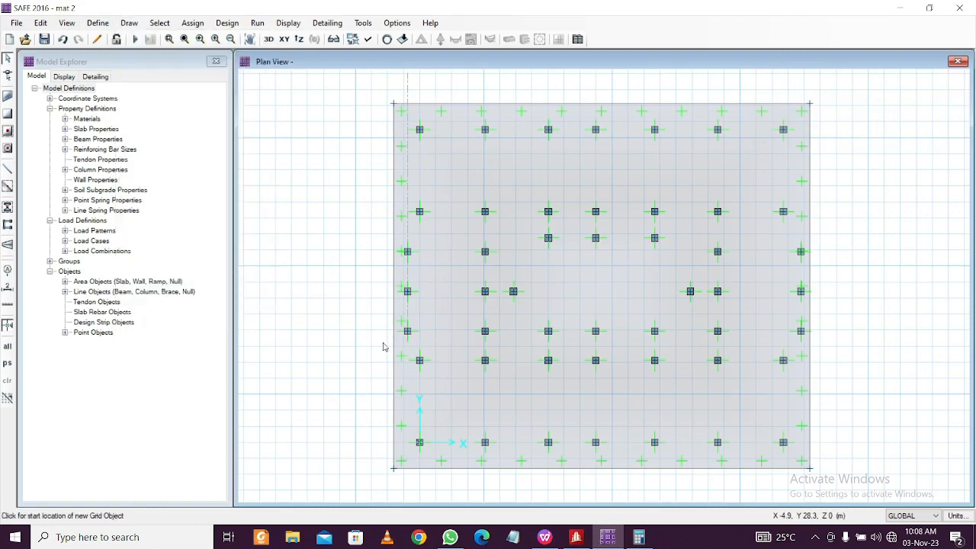
left_click(419, 444)
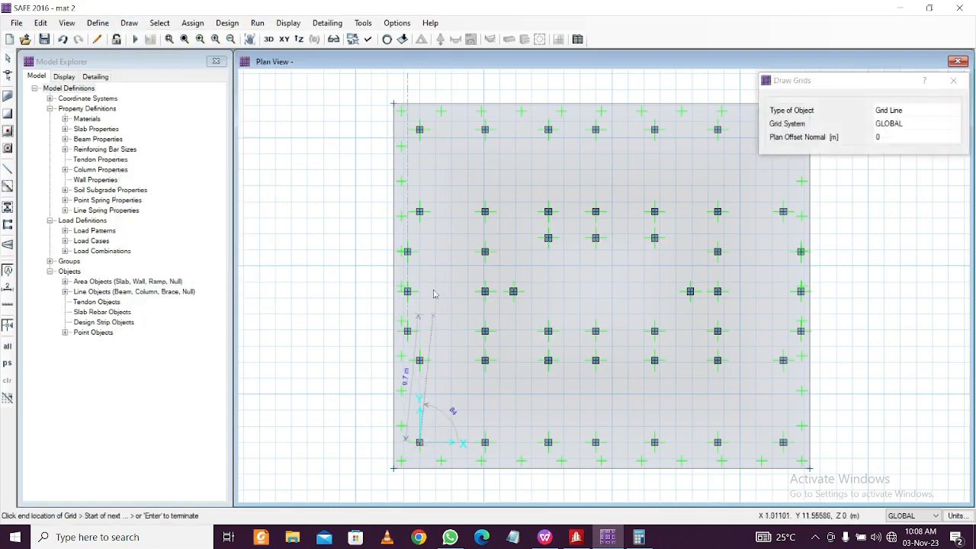
middle_click_drag(425, 82, 416, 200)
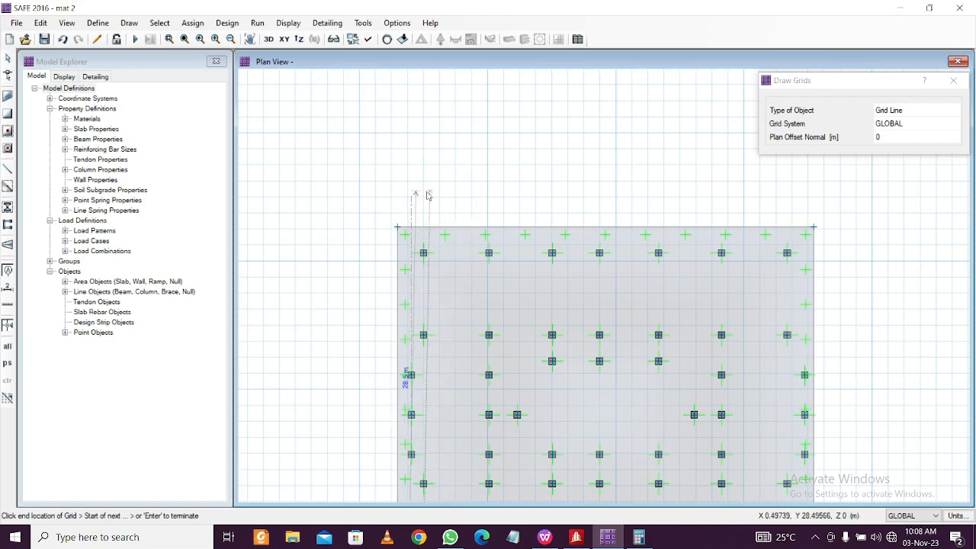
key("Escape")
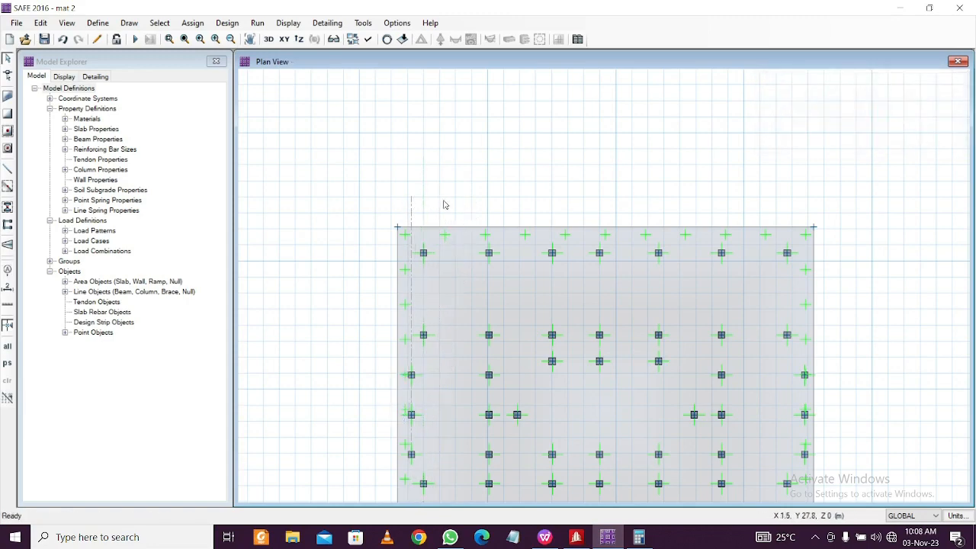
scroll(424, 190, "down", 2)
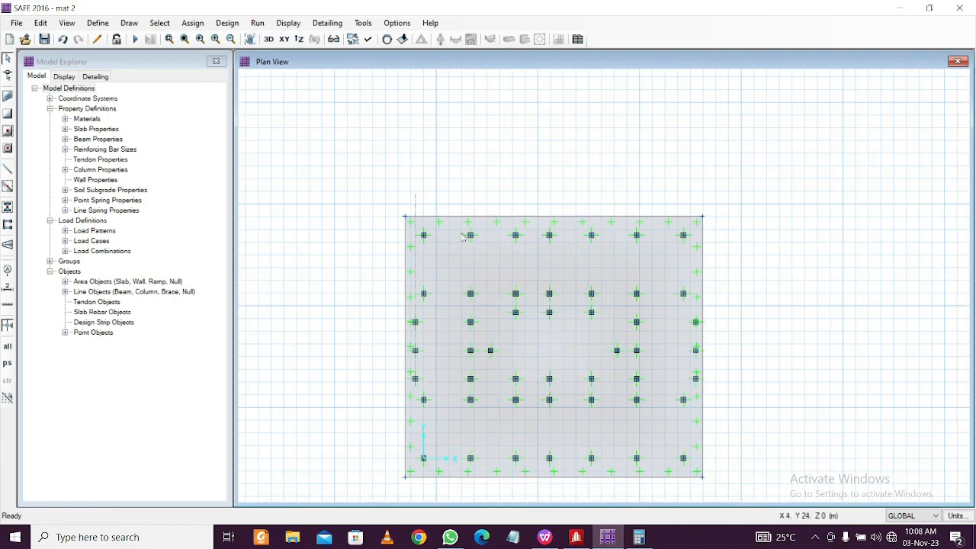
Centre the mat slab in view and begin design-strip drawing with layer A, 1.8288 m widths
left_click(41, 24)
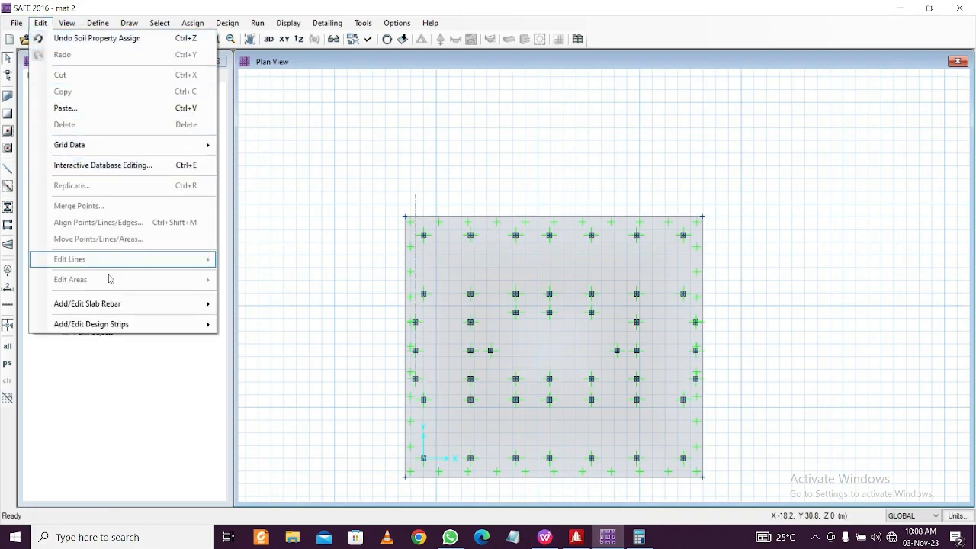
mouse_move(141, 328)
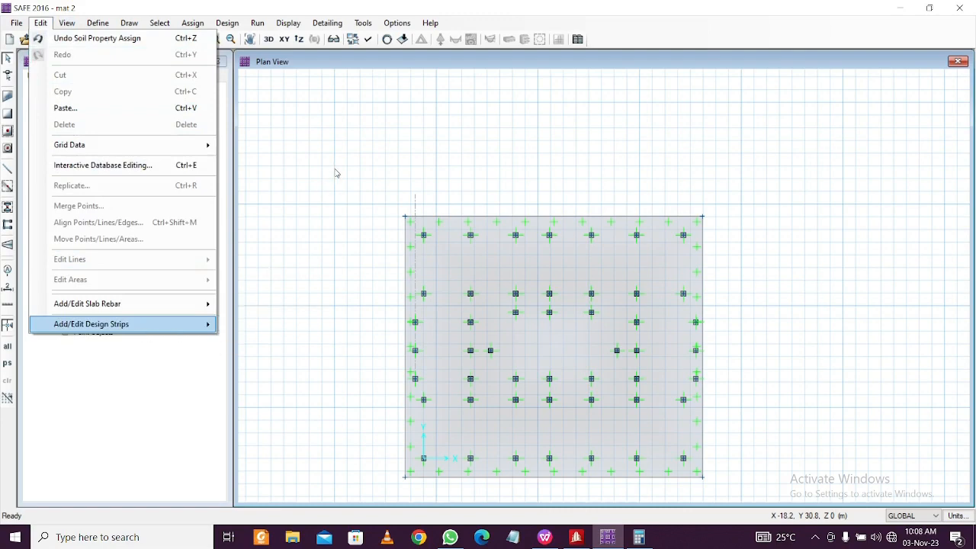
left_click(336, 174)
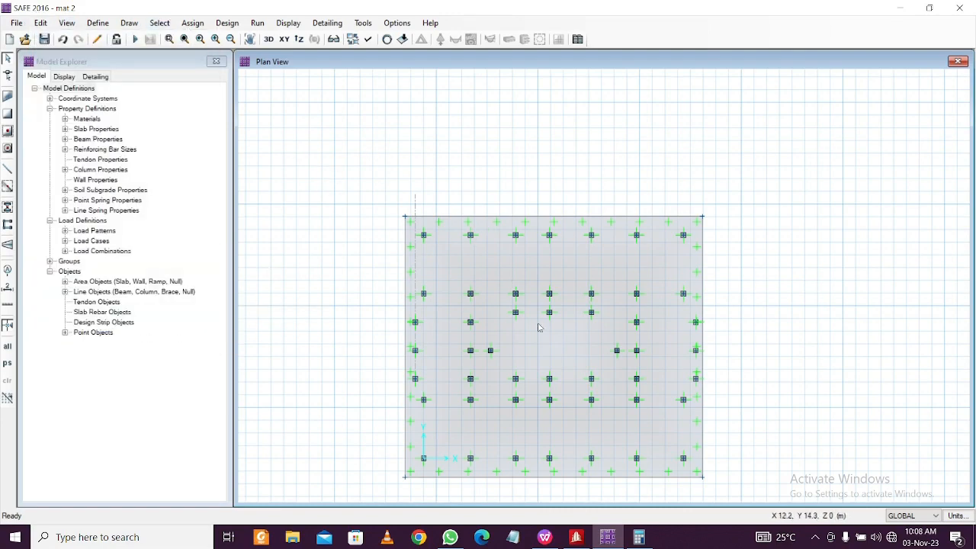
scroll(562, 340, "up", 1)
middle_click_drag(546, 306, 518, 221)
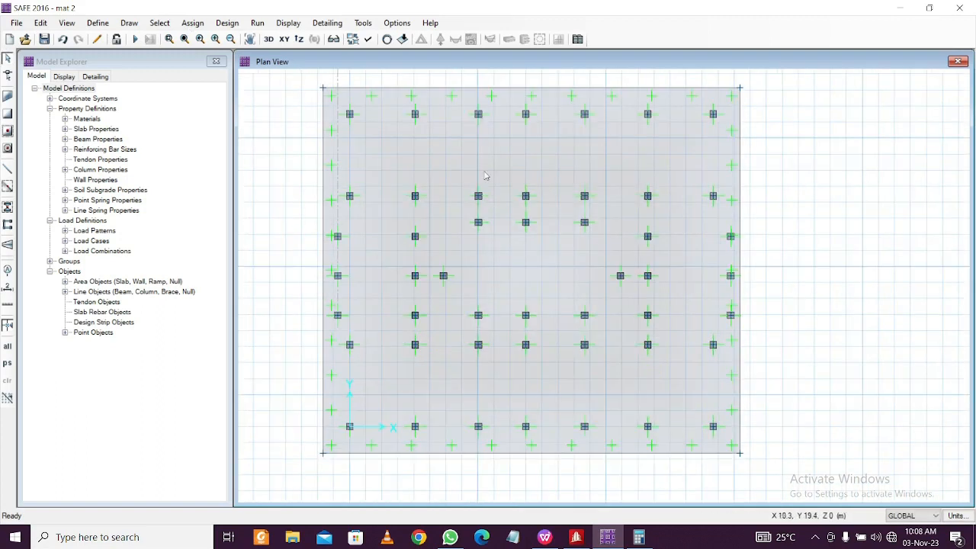
left_click(140, 24)
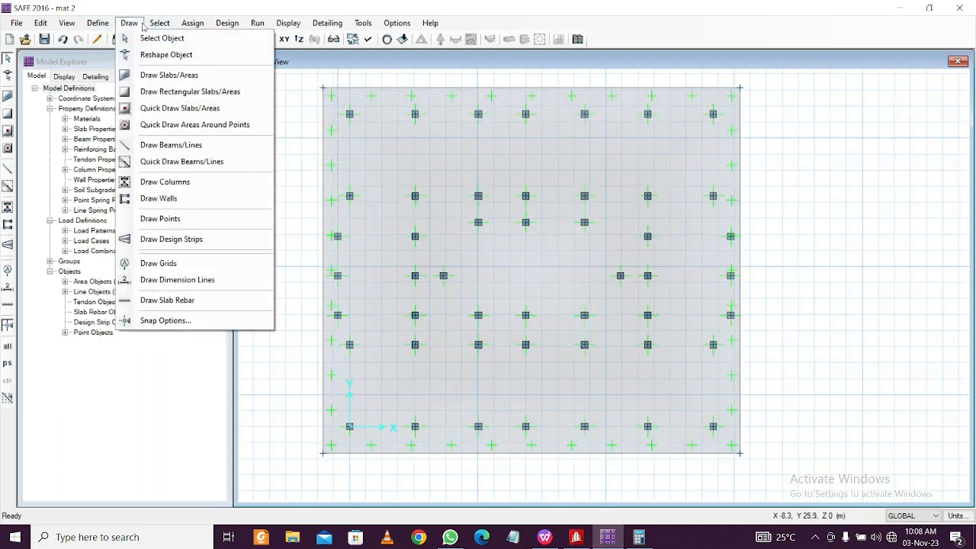
left_click(220, 241)
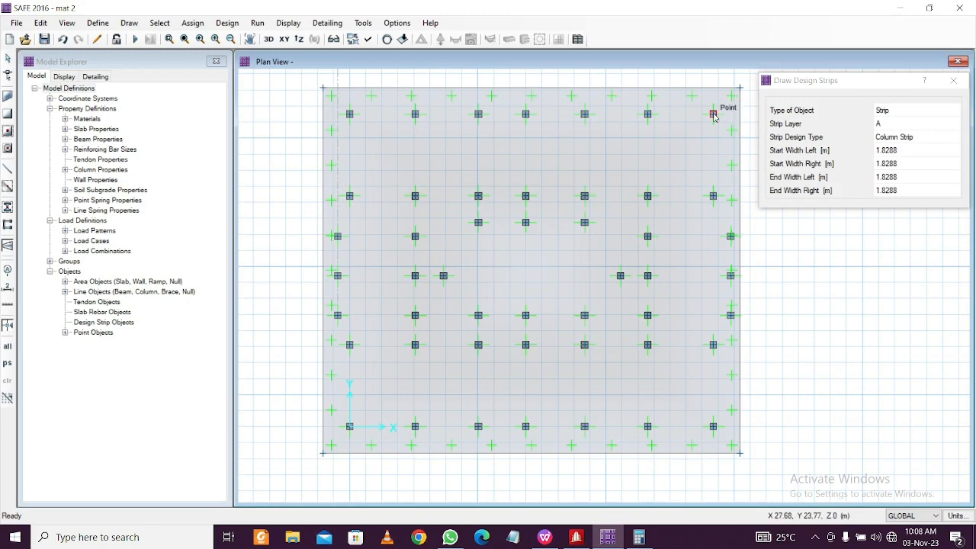
Draw the top three horizontal layer A strips edge to edge along the first three column rows
left_click(713, 115)
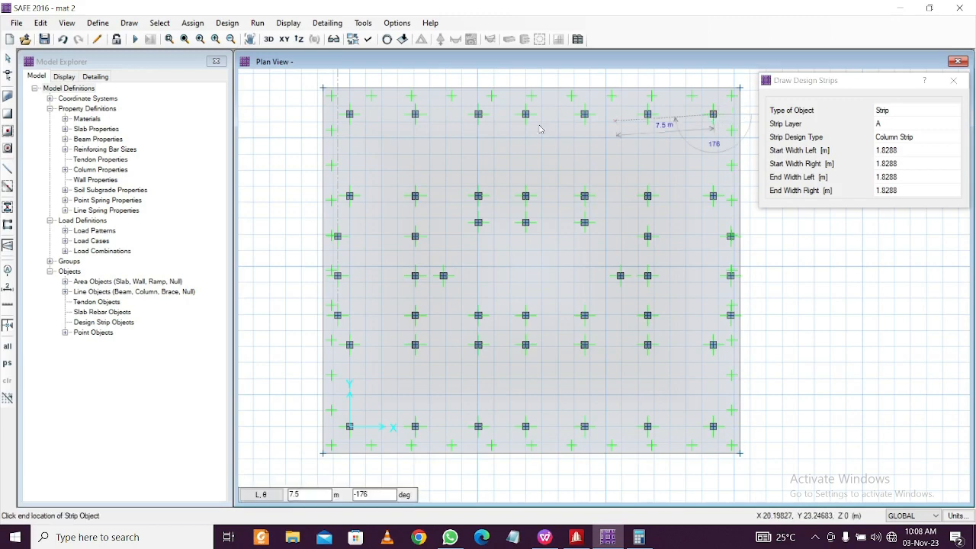
left_click(321, 115)
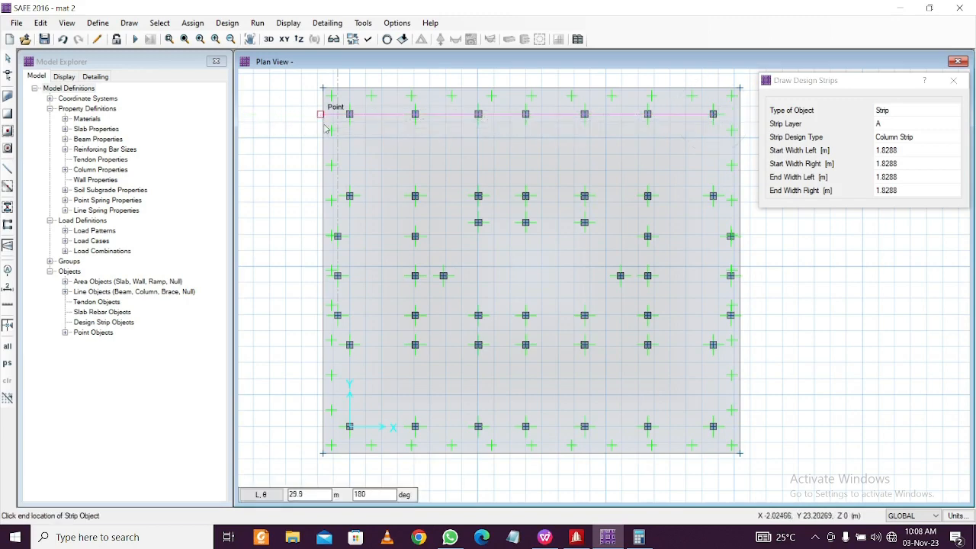
key("Escape")
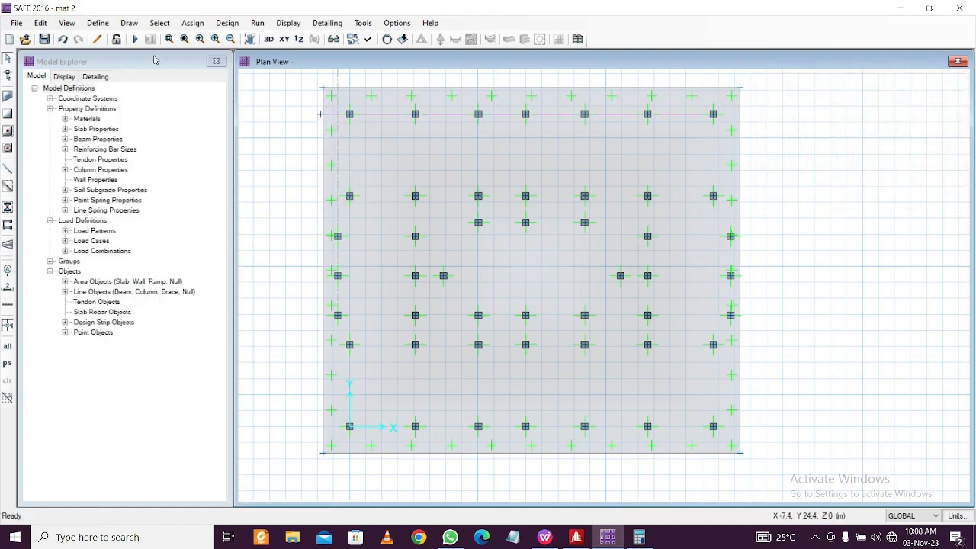
left_click(125, 24)
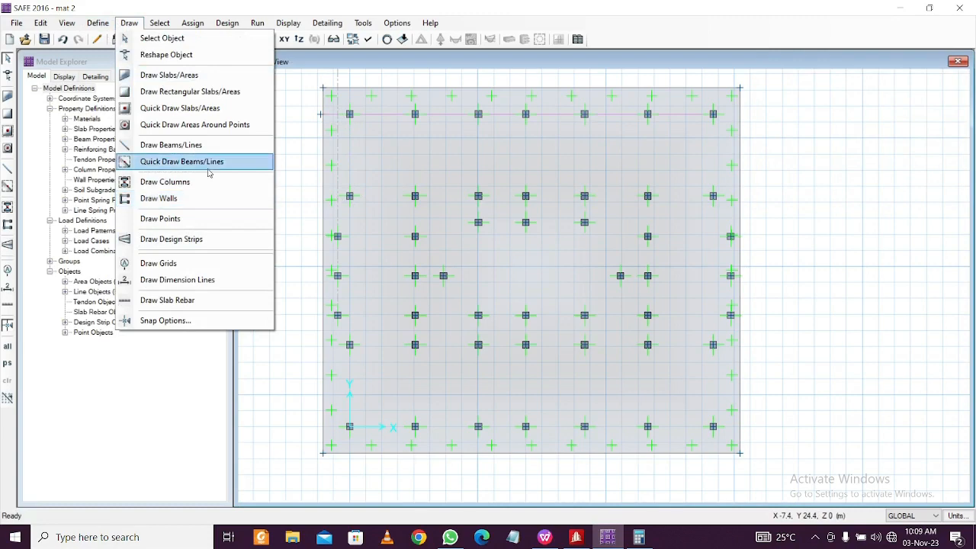
left_click(172, 239)
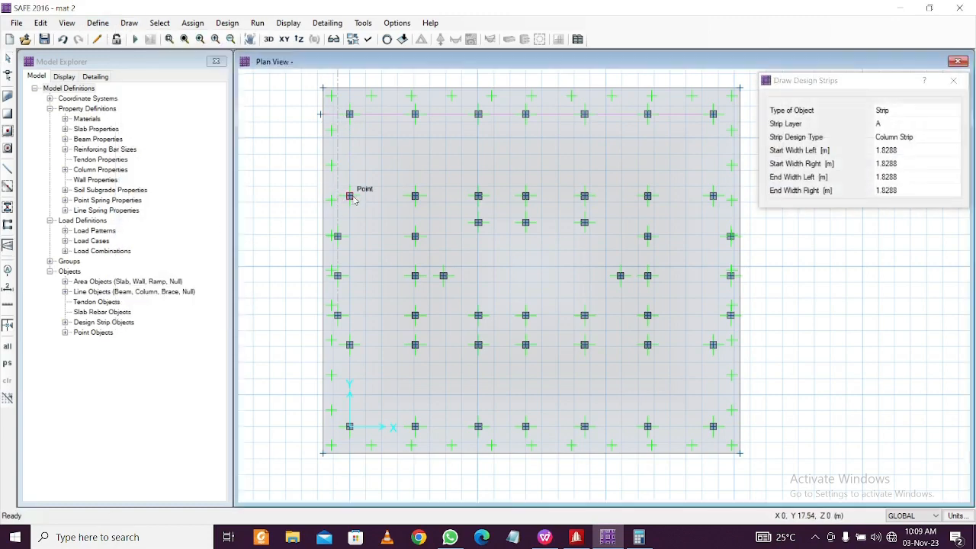
left_click(352, 198)
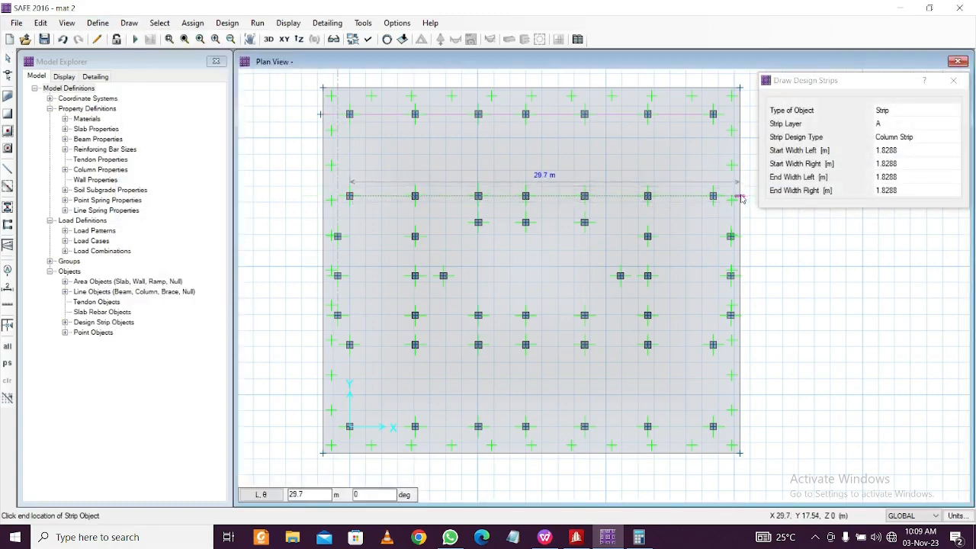
left_click(742, 198)
key("Escape")
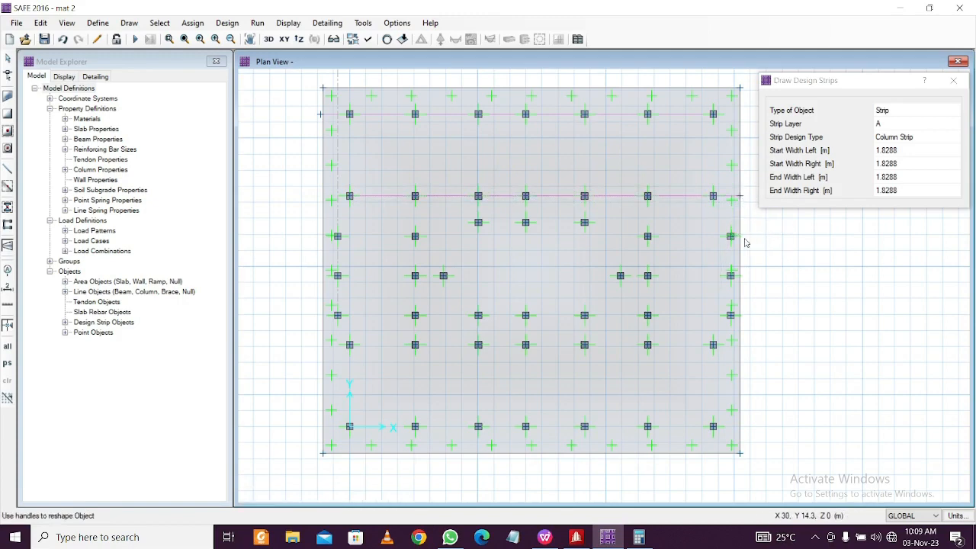
left_click(731, 236)
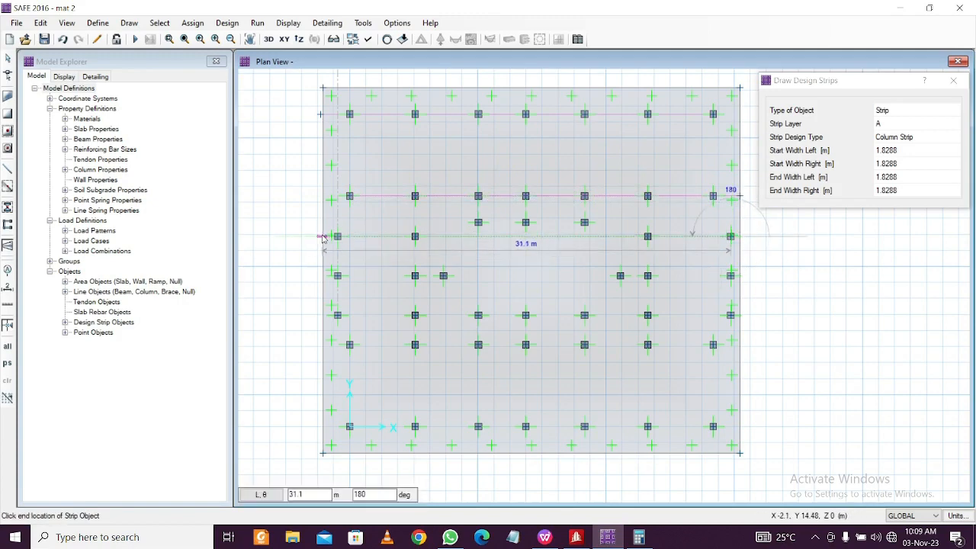
left_click(323, 237)
key("Escape")
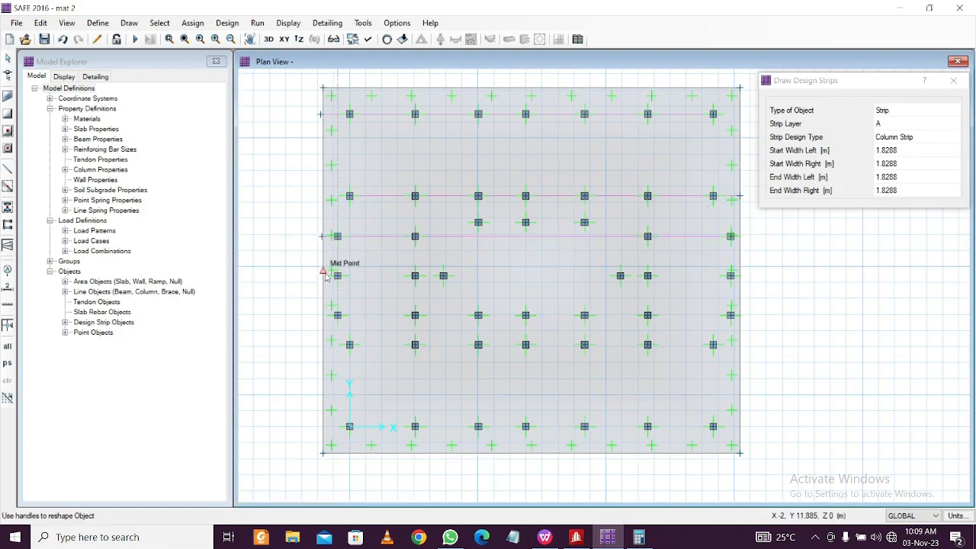
Draw the remaining four horizontal layer A strips across the mat down to the bottom row
left_click(325, 271)
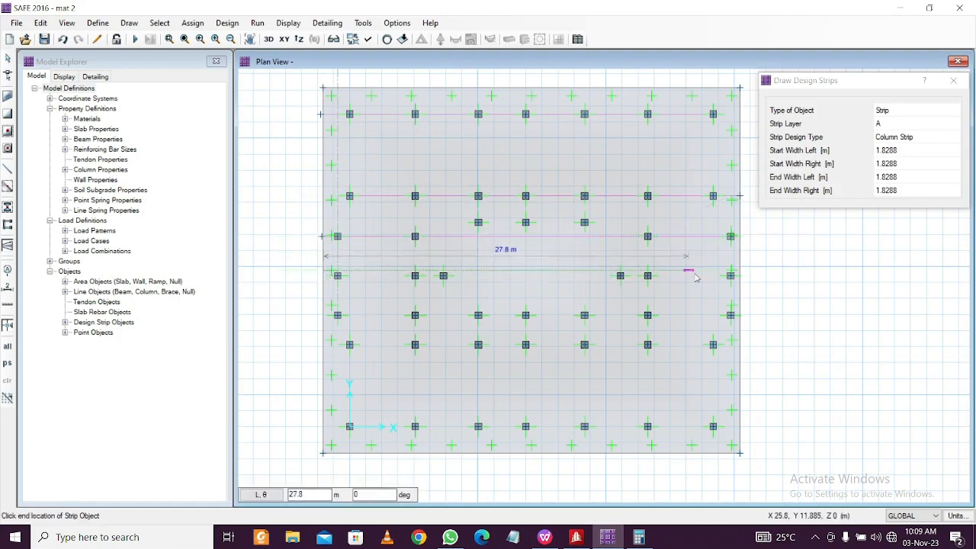
left_click(740, 273)
key("Escape")
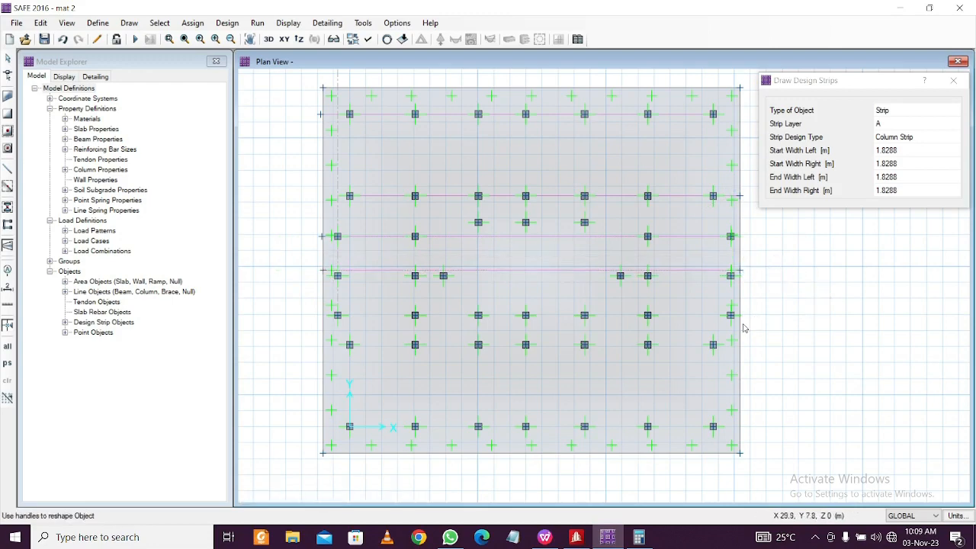
left_click(736, 318)
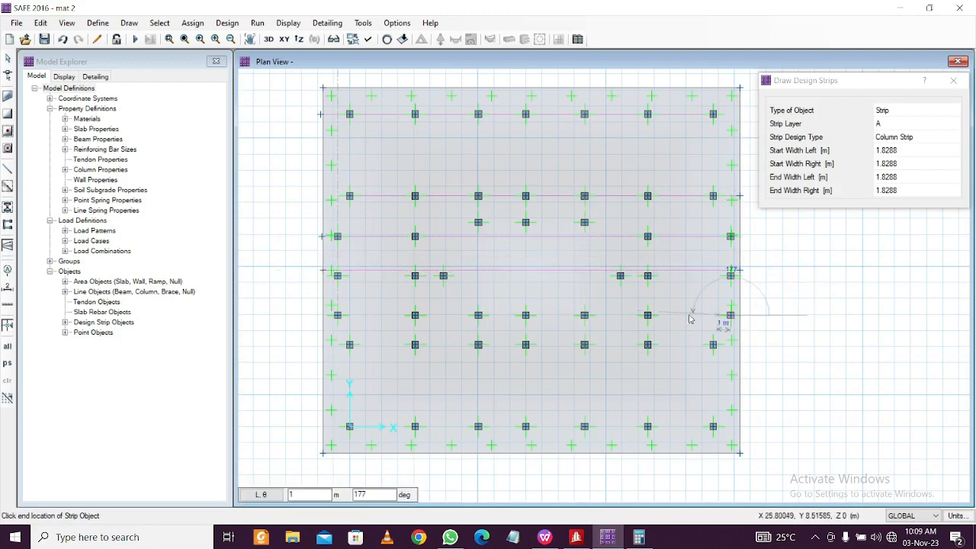
left_click(321, 318)
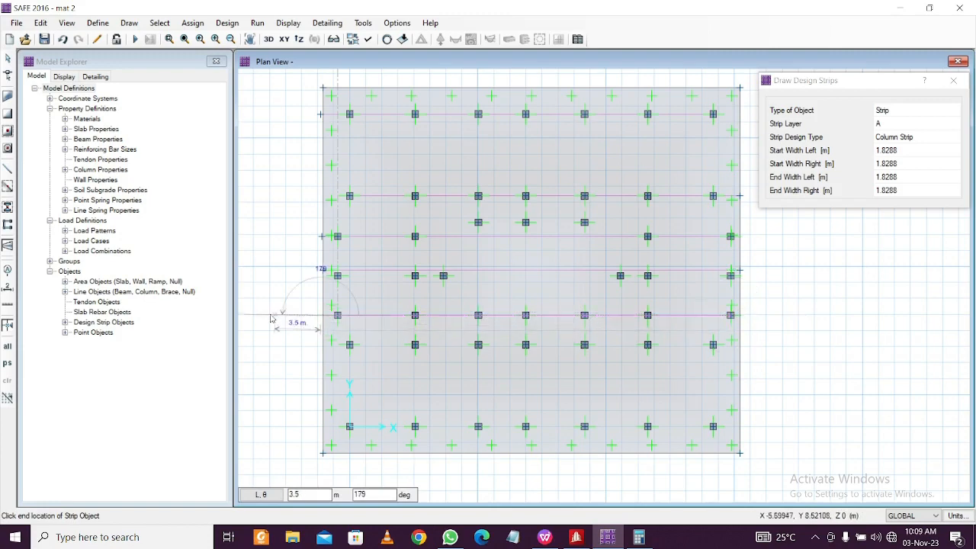
key("Escape")
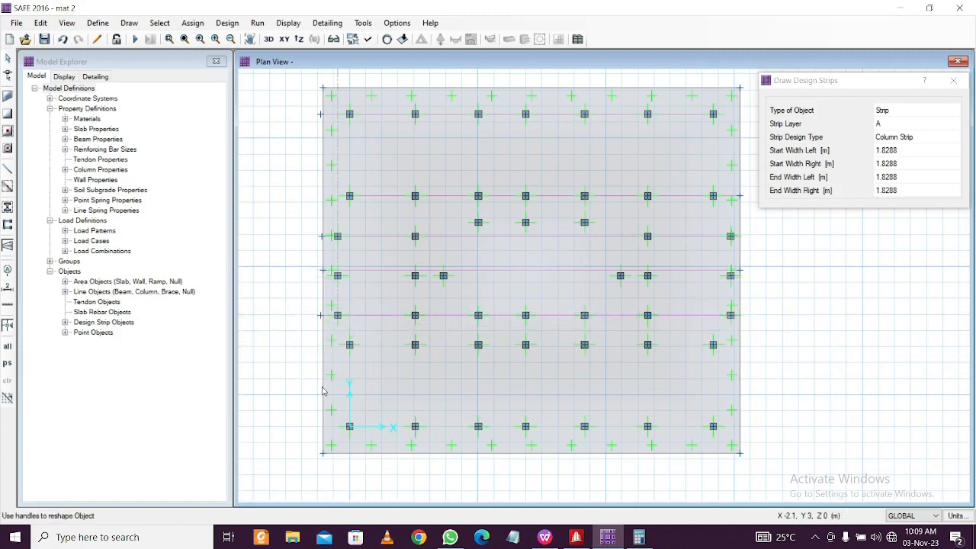
left_click(322, 379)
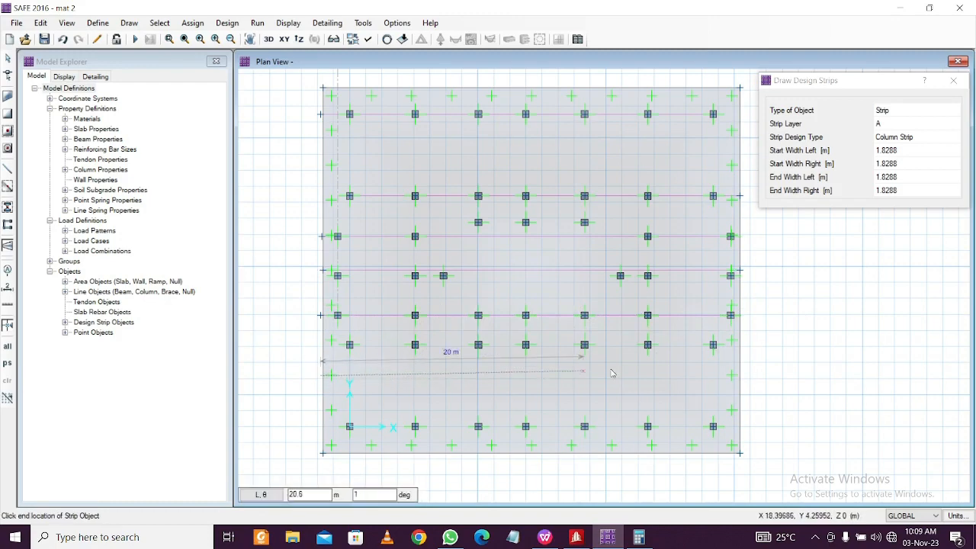
left_click(742, 377)
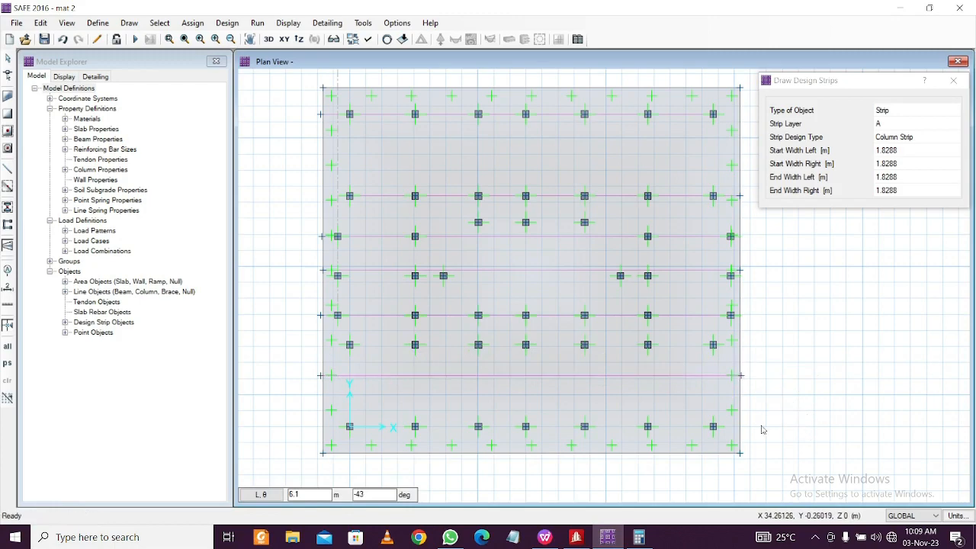
key("Escape")
left_click(741, 440)
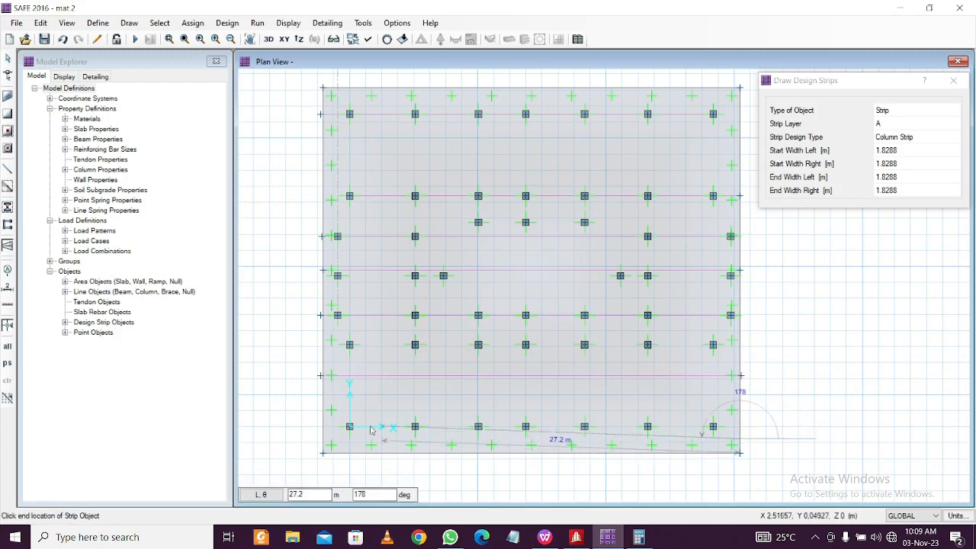
left_click(322, 440)
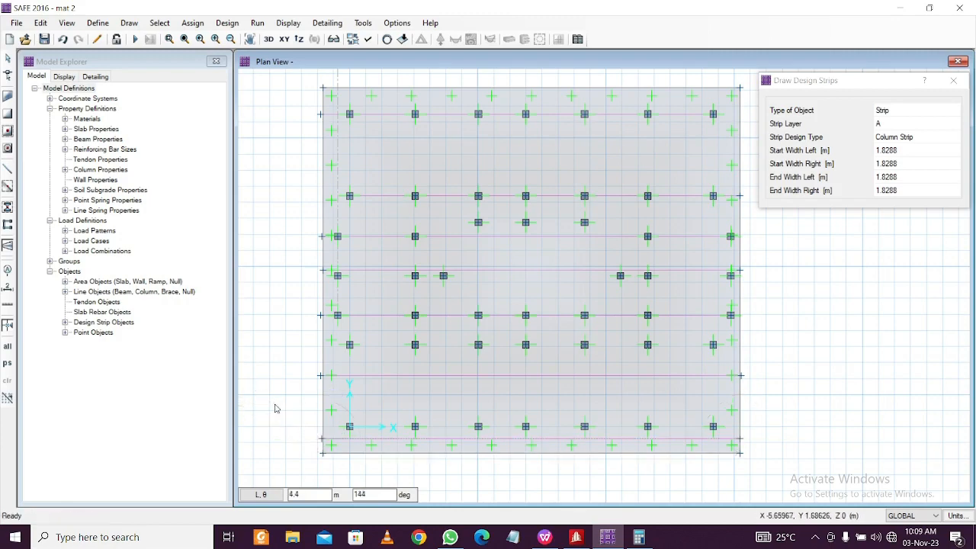
key("Escape")
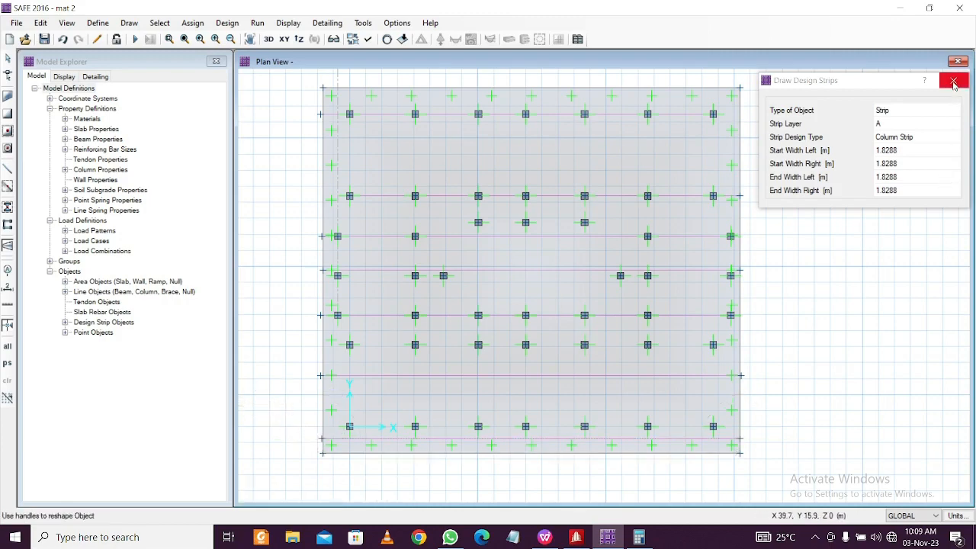
Put new design strips on layer B and draw the first two vertical column strips from top edge to bottom edge
left_click(915, 124)
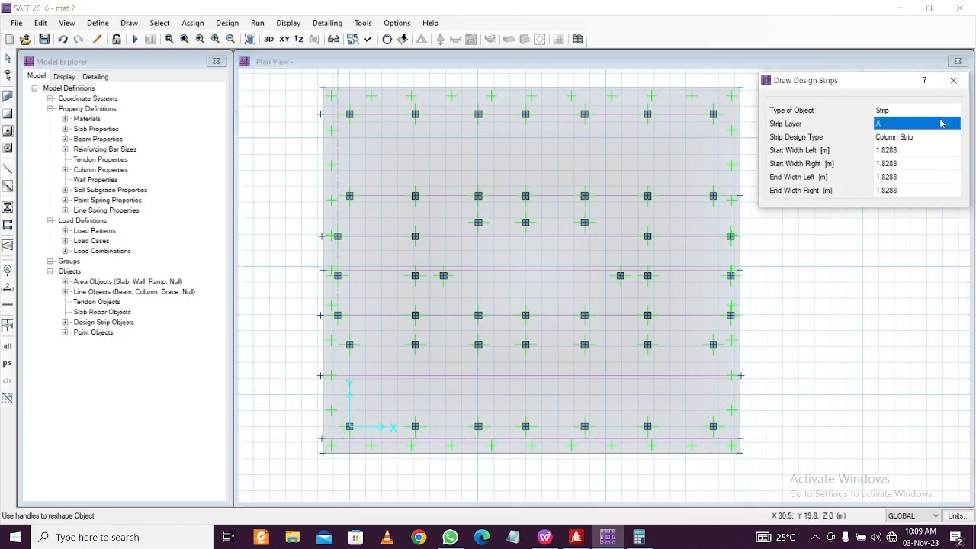
left_click(915, 124)
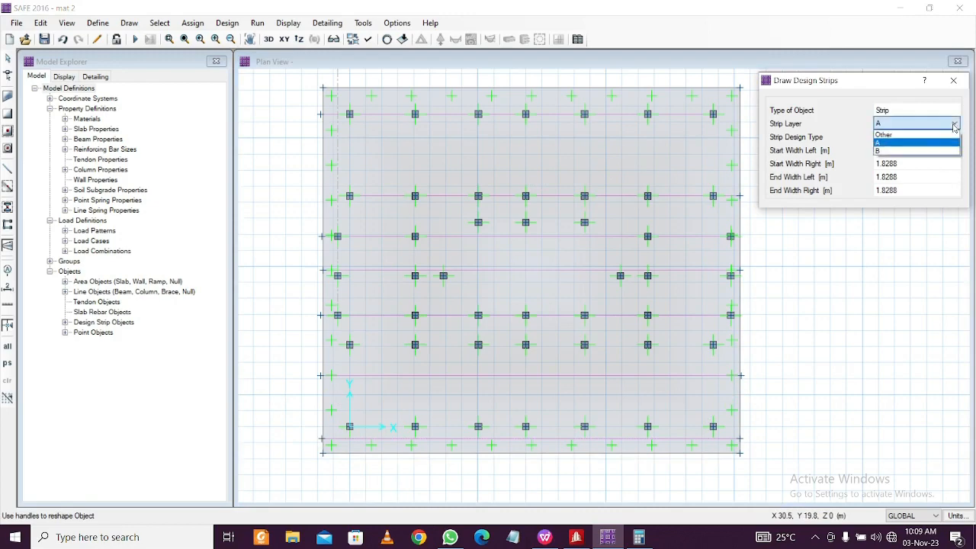
left_click(918, 152)
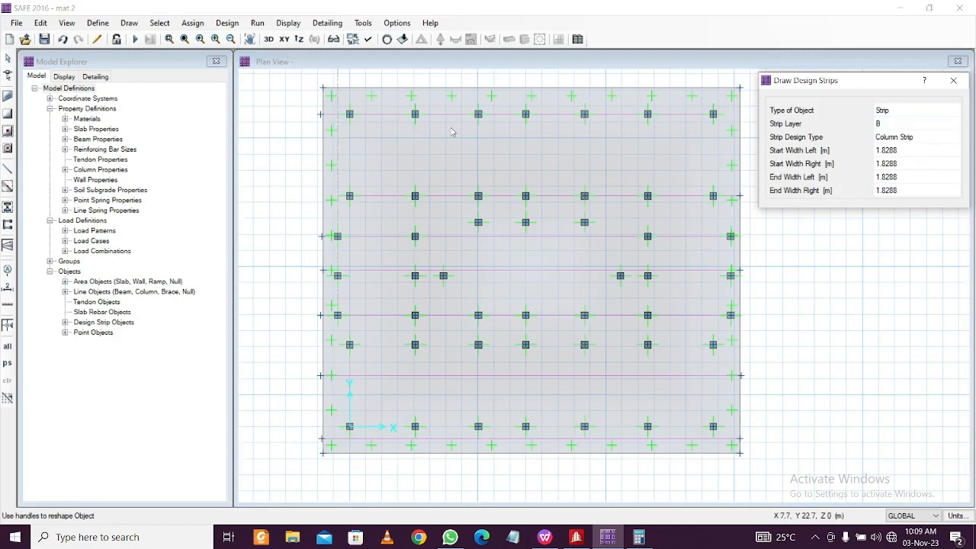
left_click(385, 89)
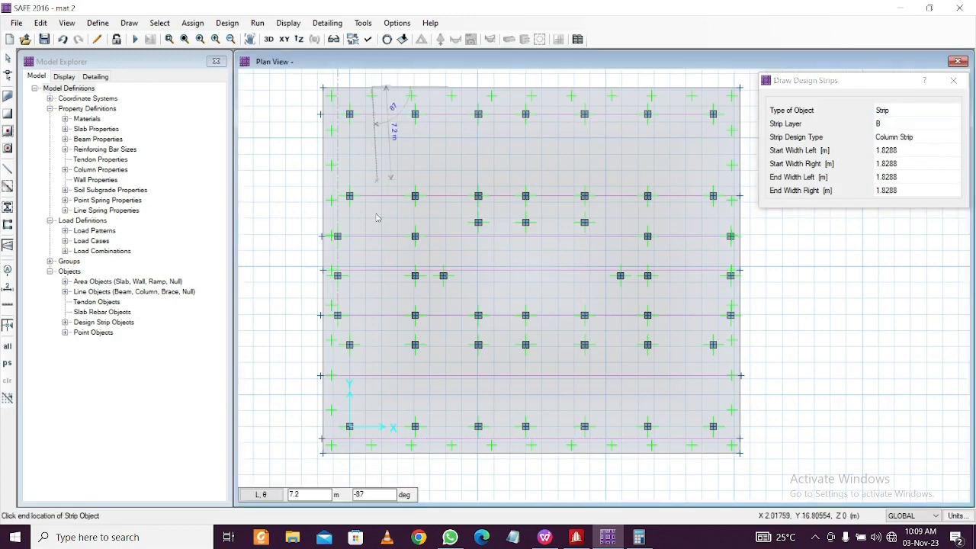
left_click(373, 456)
key("Return")
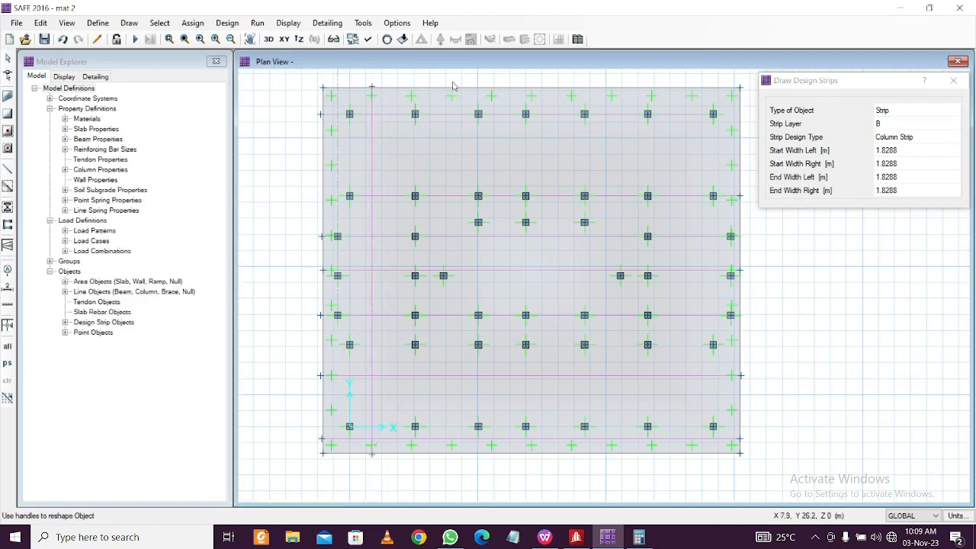
left_click(453, 93)
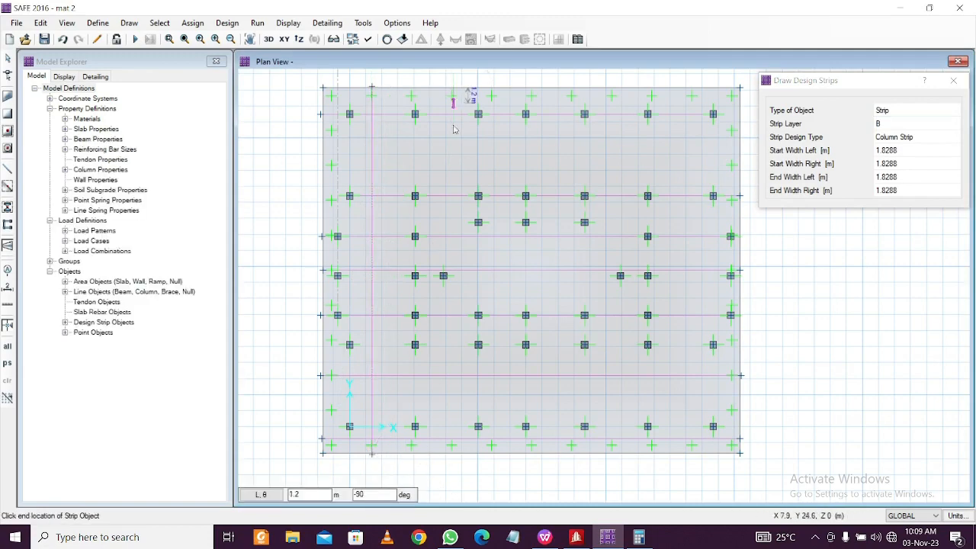
left_click(453, 456)
key("Return")
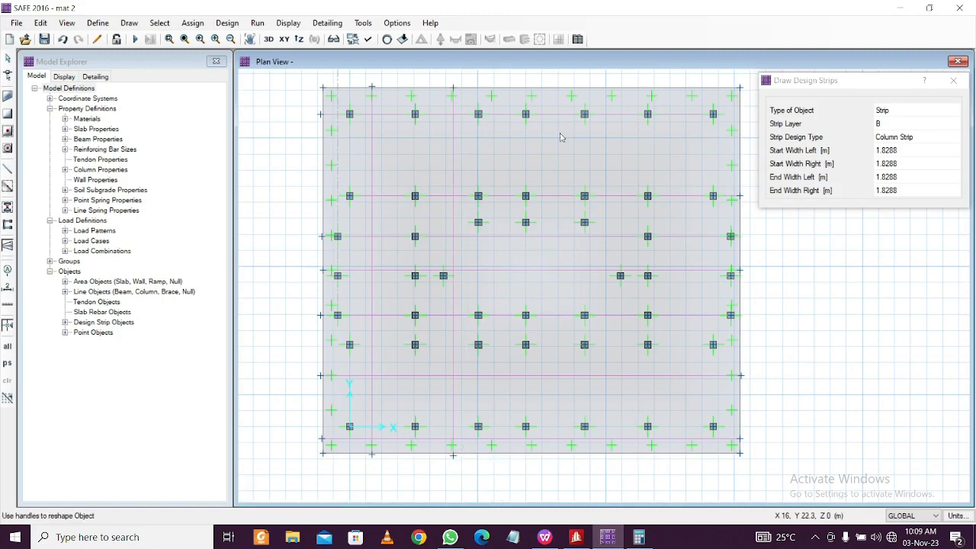
Draw three more vertical strips to the right, then undo the last two
left_click(559, 88)
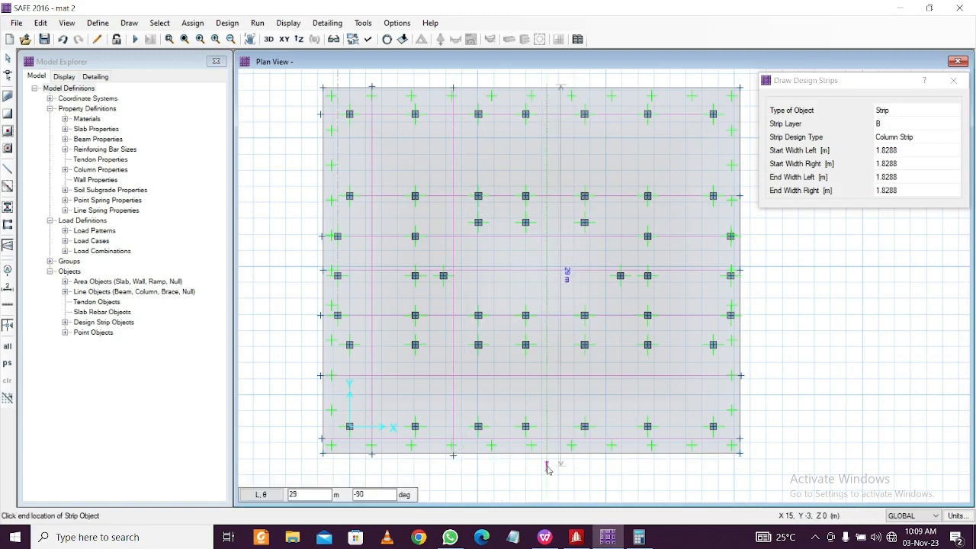
key("Return")
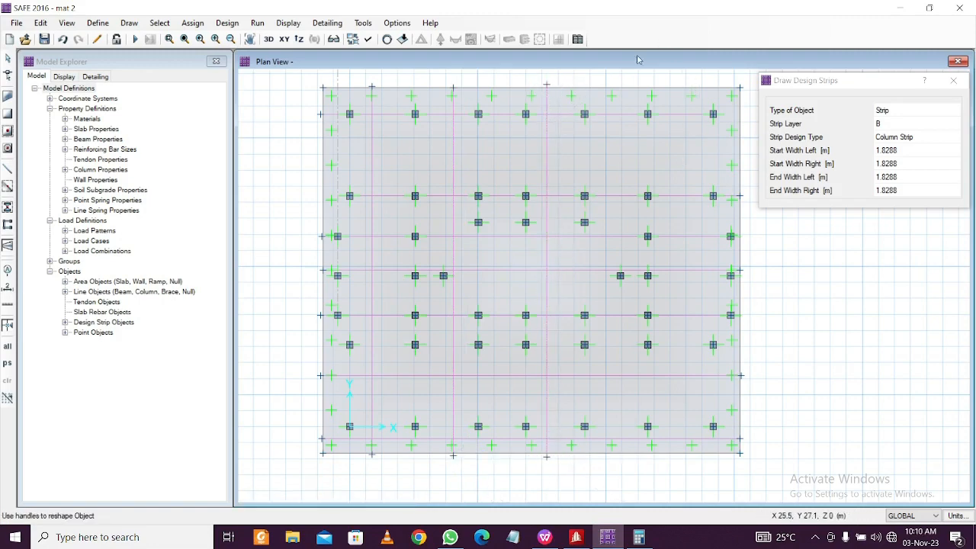
left_click(623, 90)
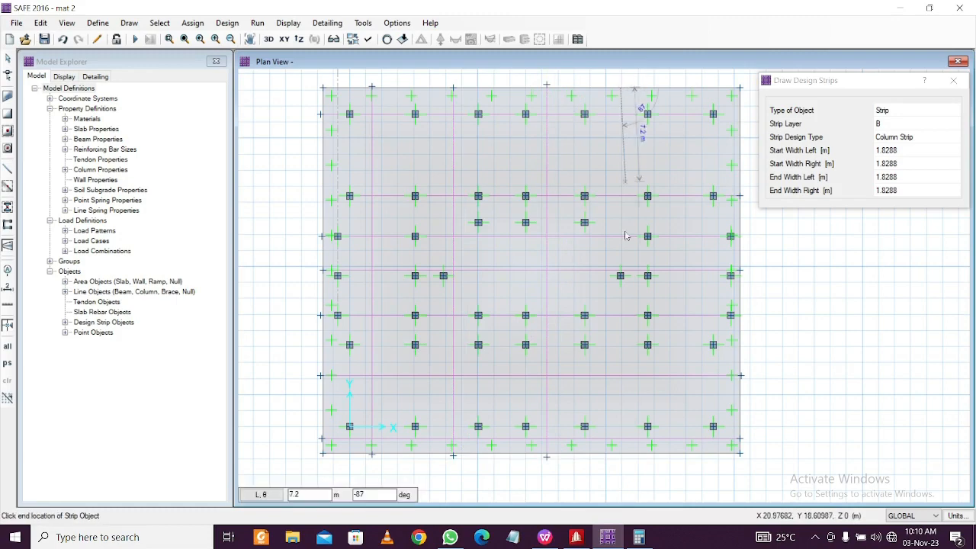
left_click(625, 458)
key("Return")
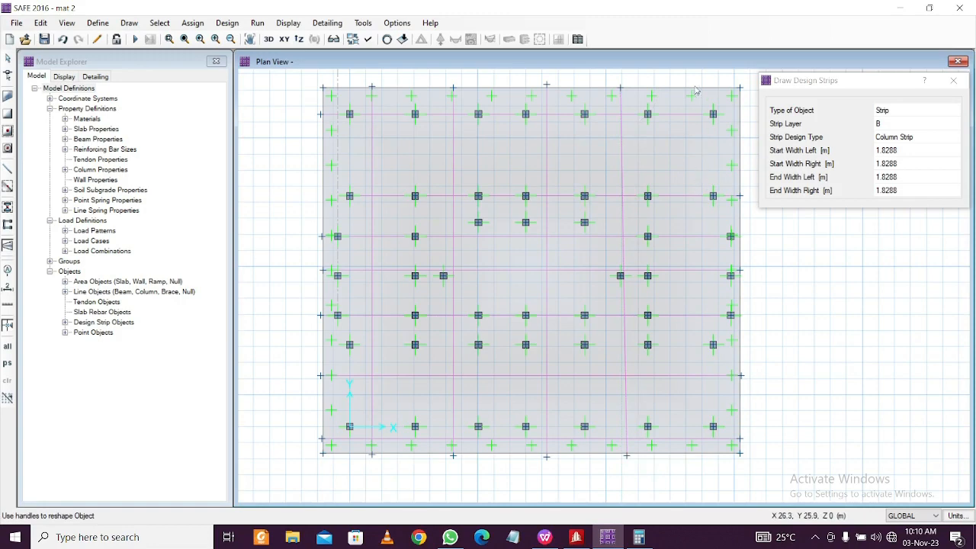
left_click(691, 89)
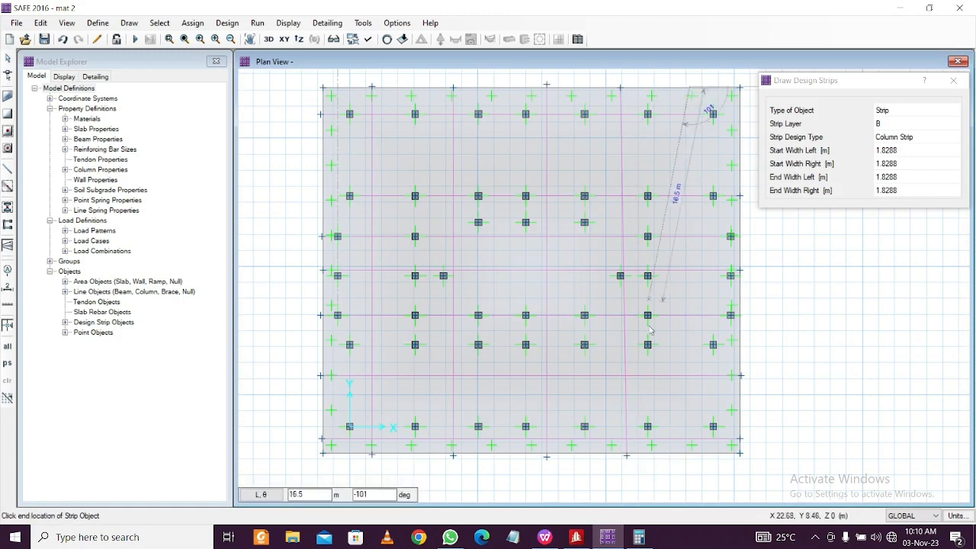
left_click(691, 457)
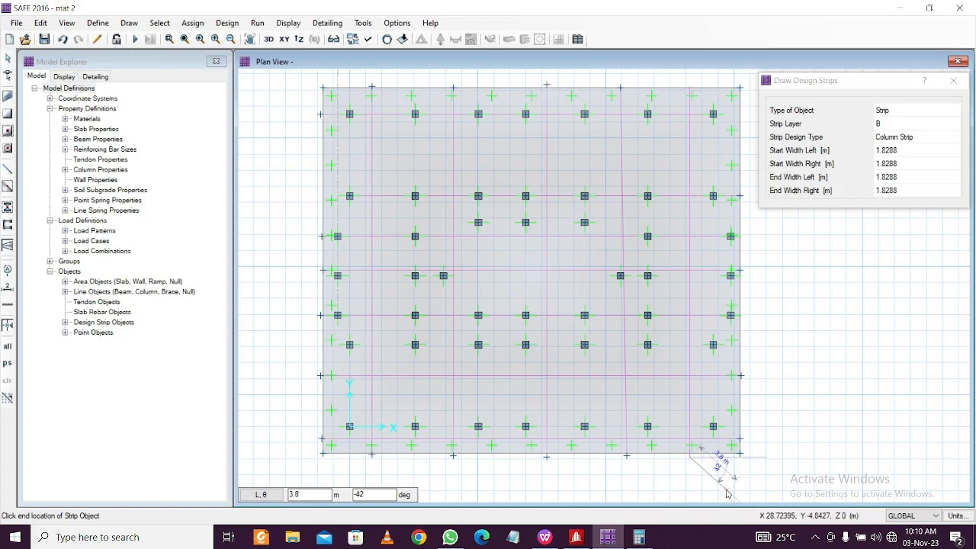
key("Return")
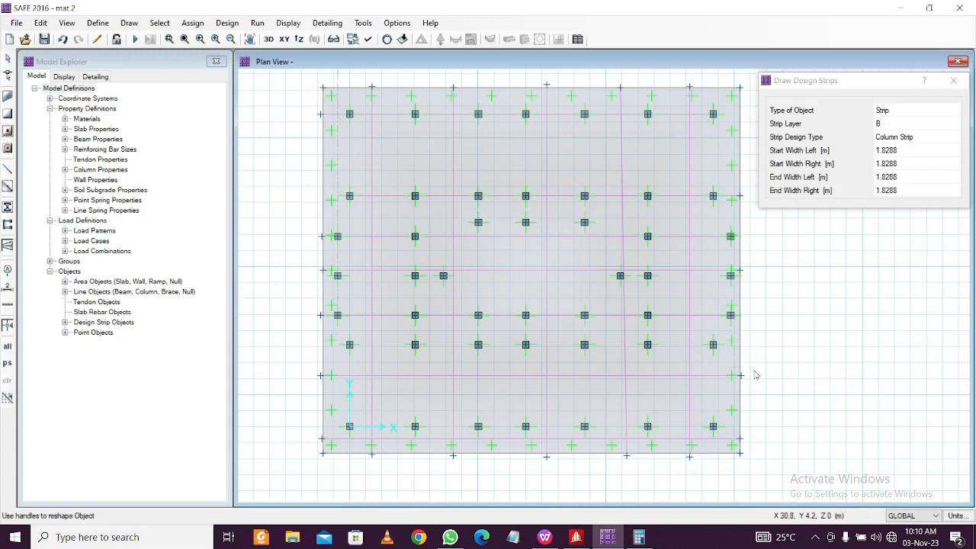
key("ctrl+z")
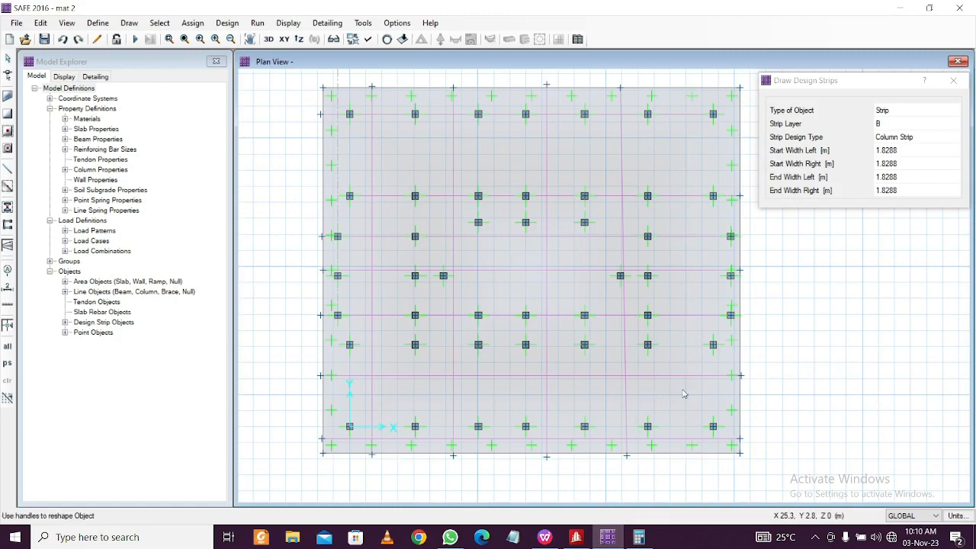
key("ctrl+z")
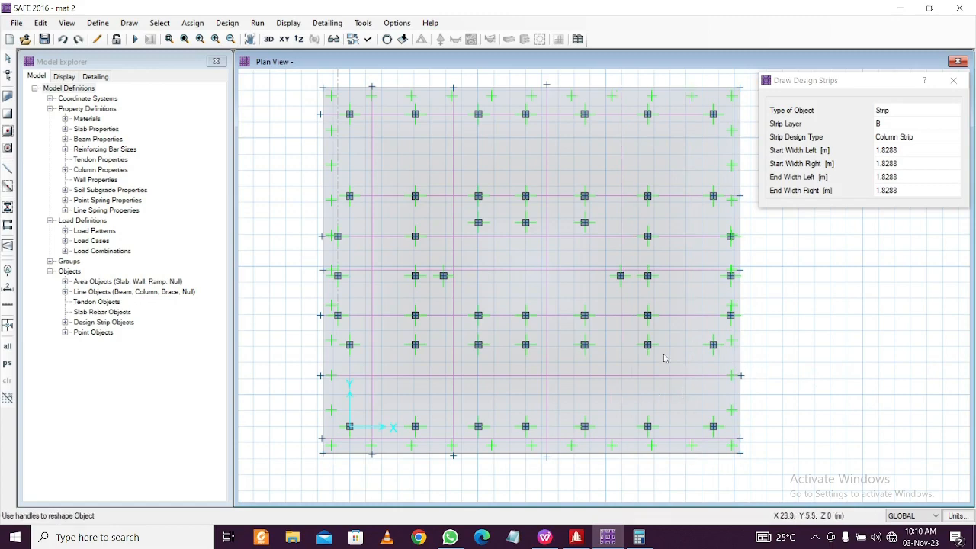
Redraw the two right-hand vertical strips and add the middle column-line strip from top to bottom edge
left_click(609, 91)
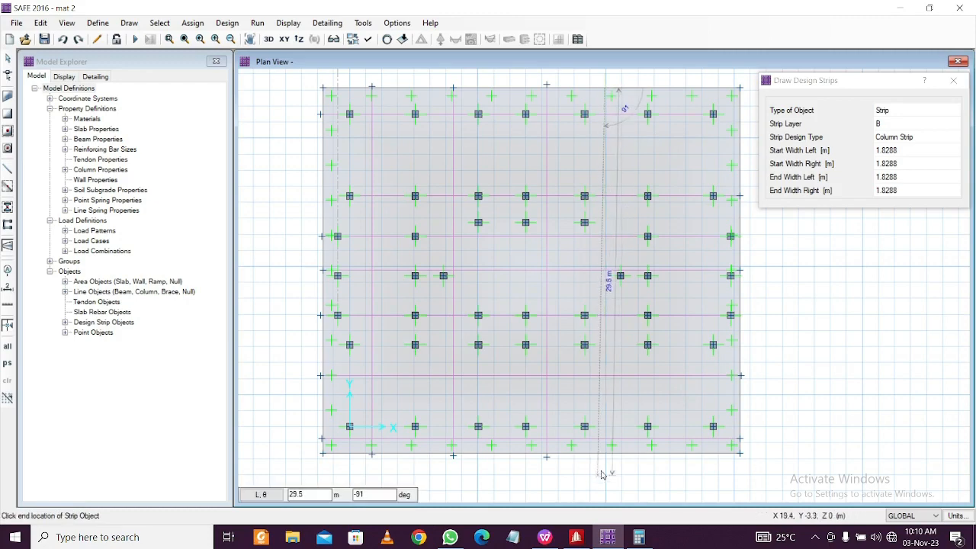
left_click(613, 445)
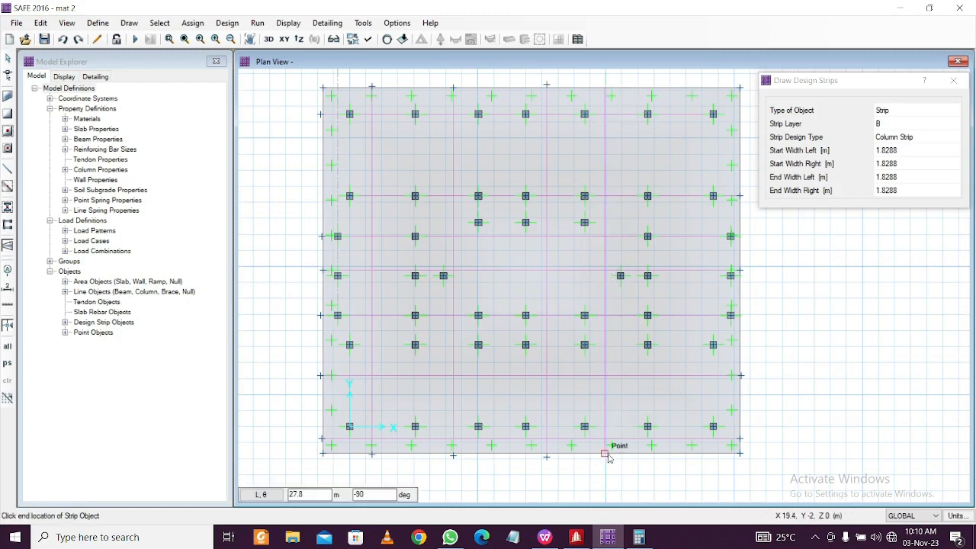
key("Return")
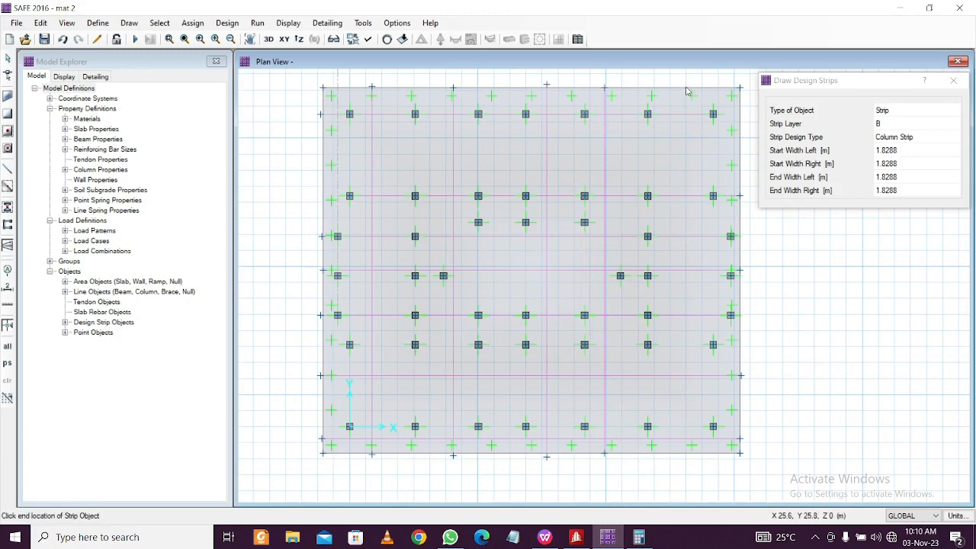
left_click(689, 89)
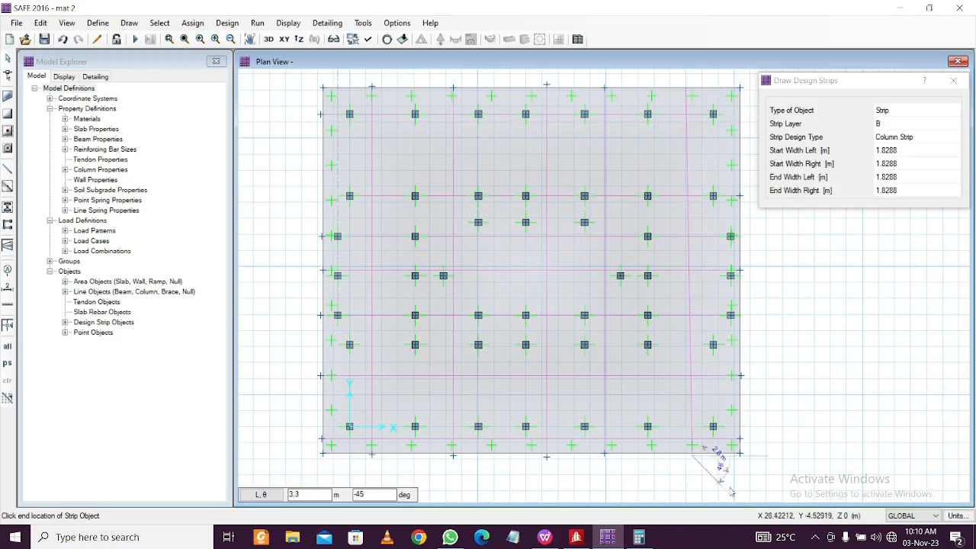
left_click(692, 455)
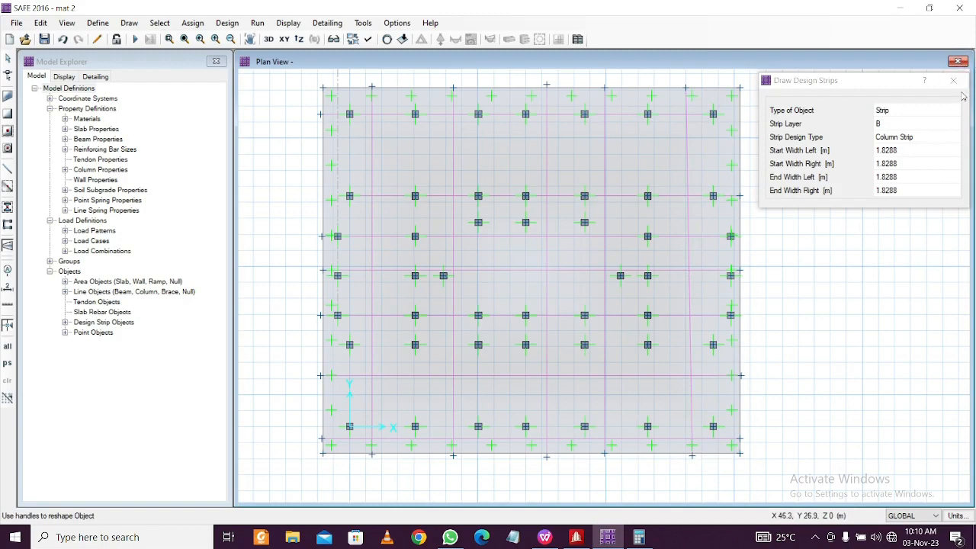
left_click(523, 92)
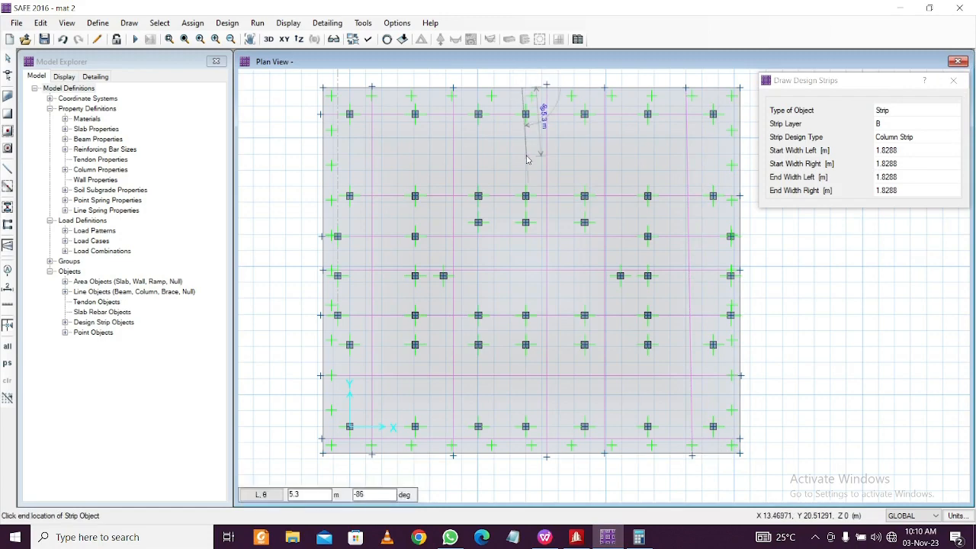
key("Escape")
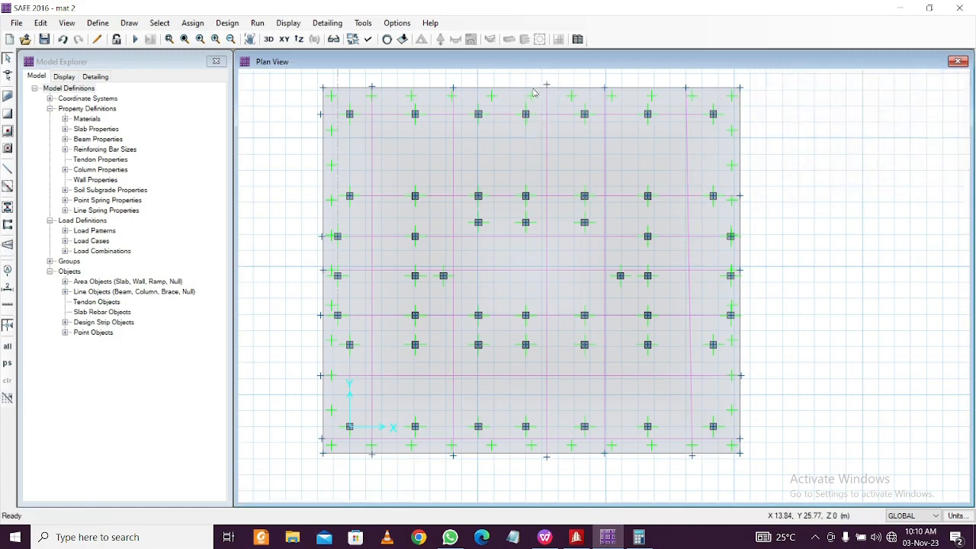
left_click(129, 23)
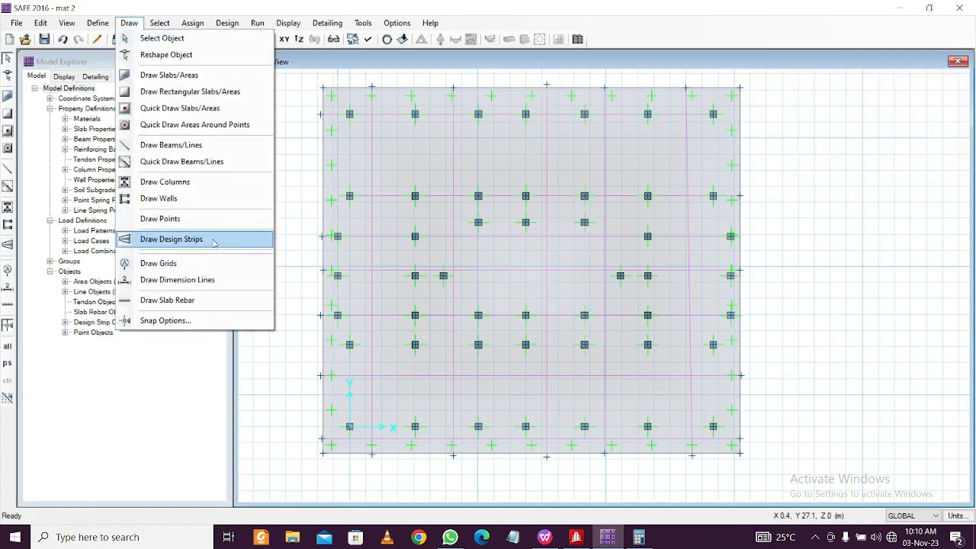
left_click(200, 239)
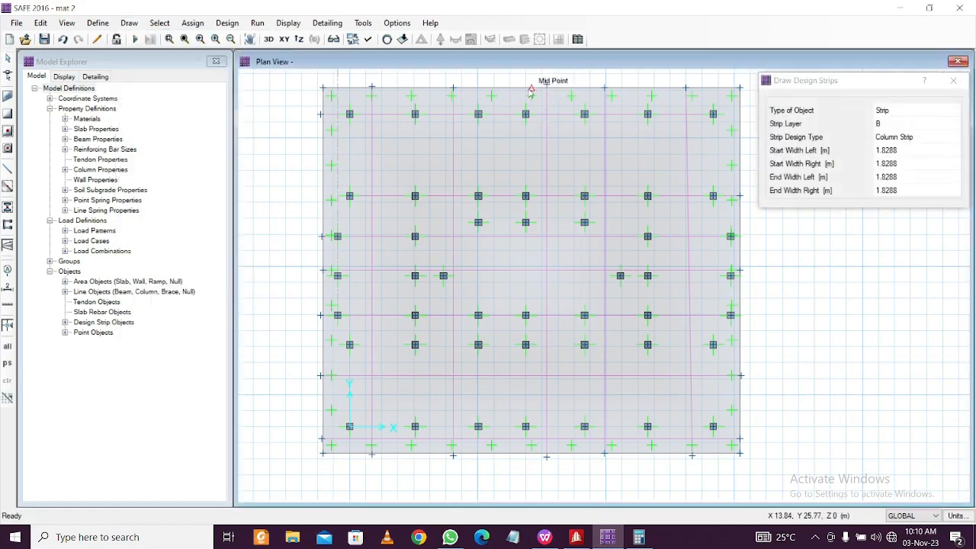
left_click(546, 86)
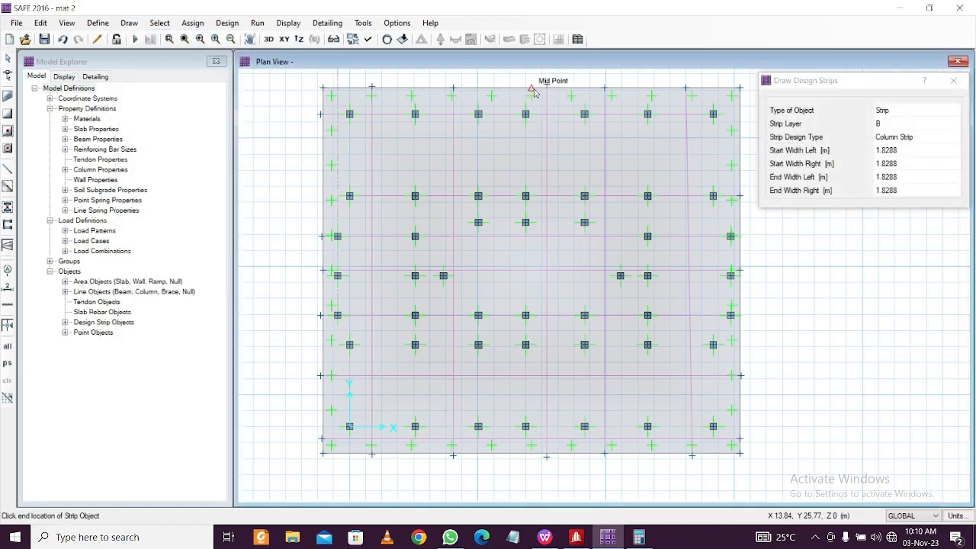
left_click(535, 456)
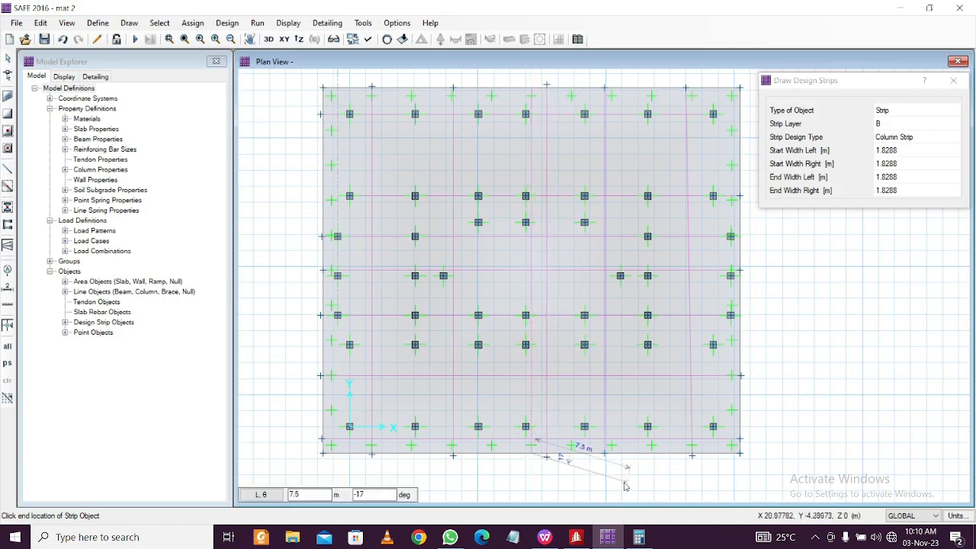
key("Escape")
key("Escape")
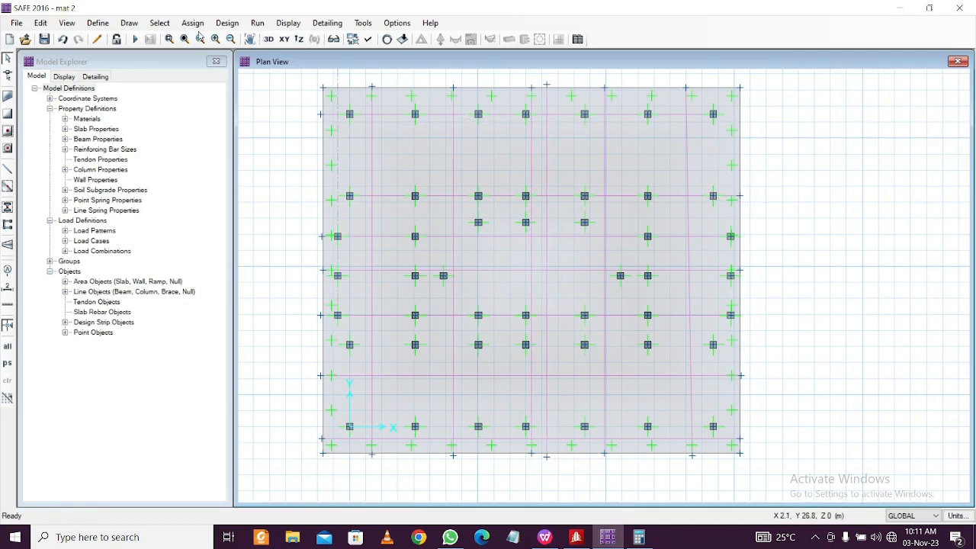
Set the automatic slab mesh's approximate maximum mesh size to 0.8 m instead of 1.2192 m
left_click(257, 23)
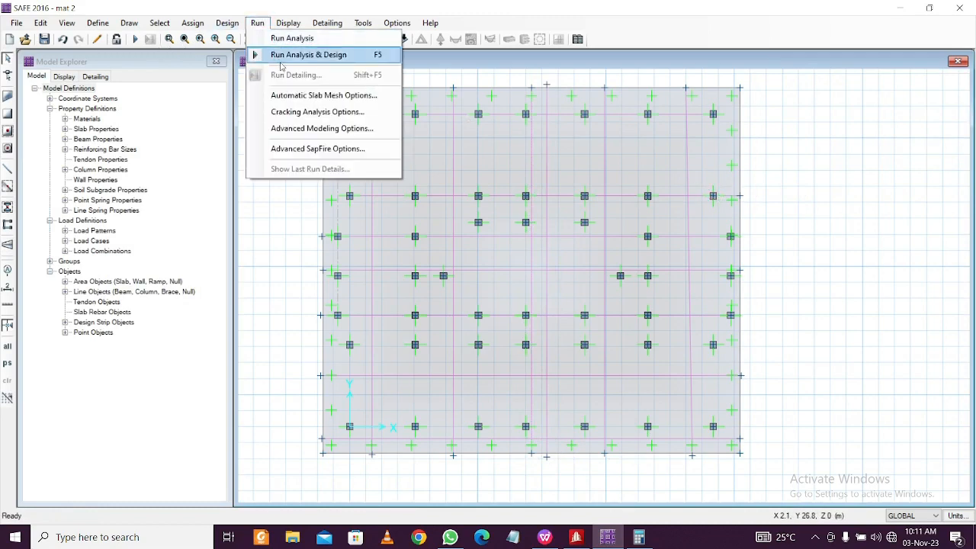
left_click(321, 95)
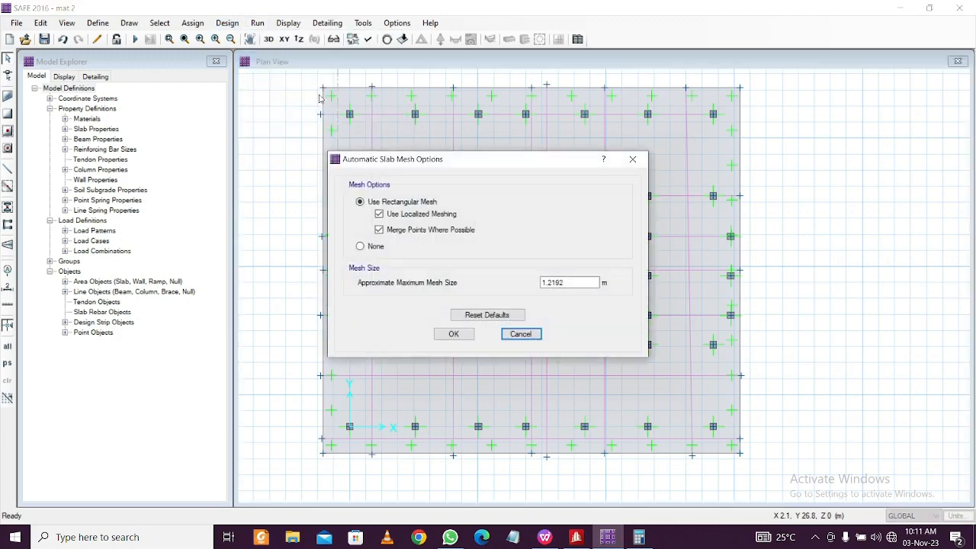
double_click(580, 281)
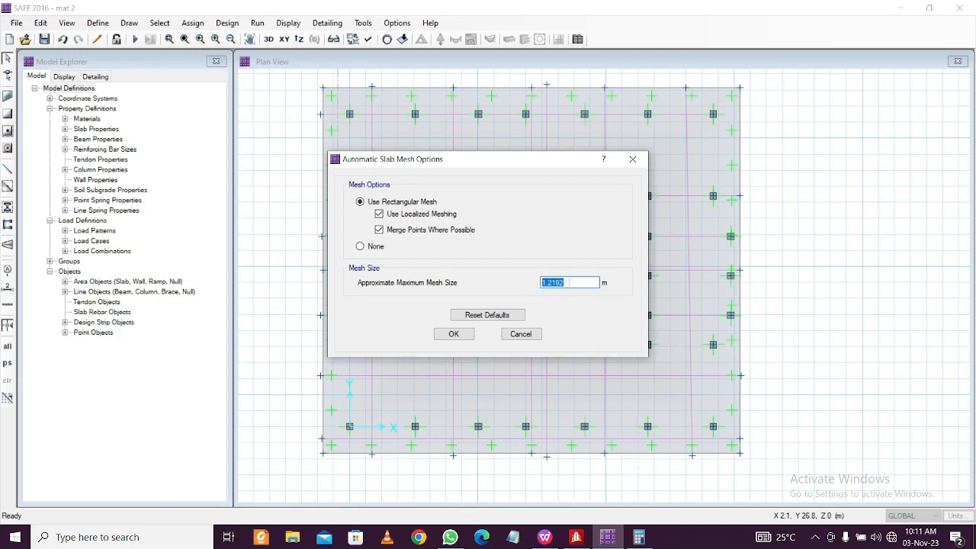
type("0.8")
left_click(453, 334)
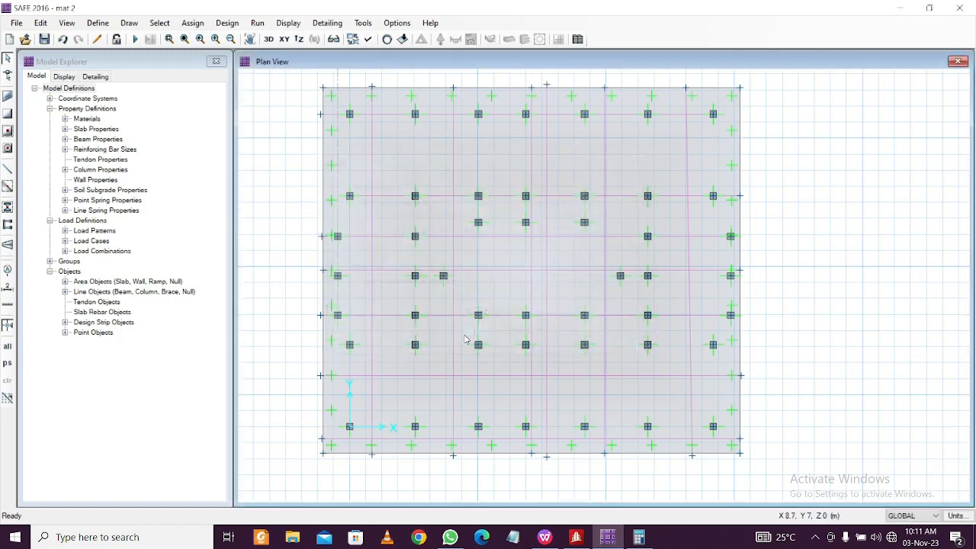
Confirm the Advanced solver in the SapFire options and run analysis and design of the mat
left_click(223, 27)
mouse_move(267, 27)
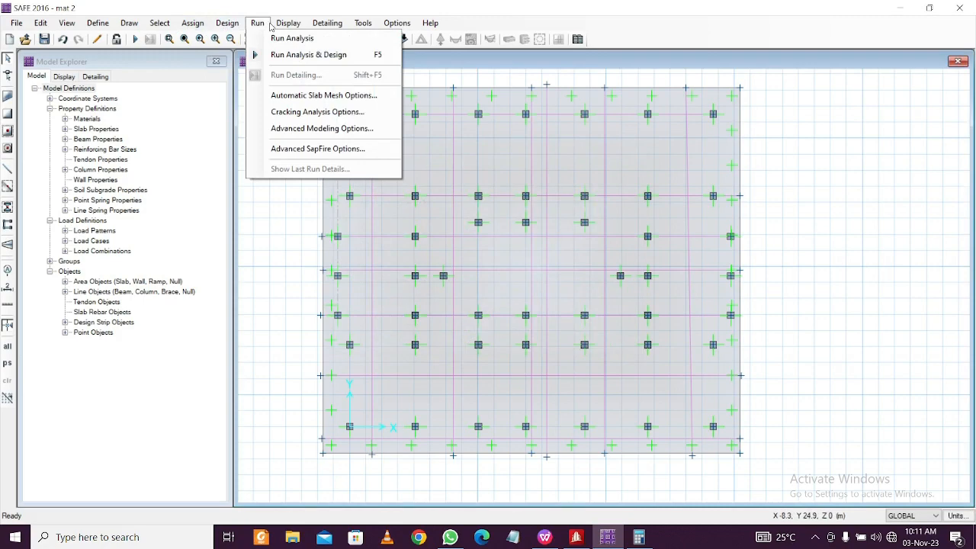
left_click(269, 27)
left_click(259, 24)
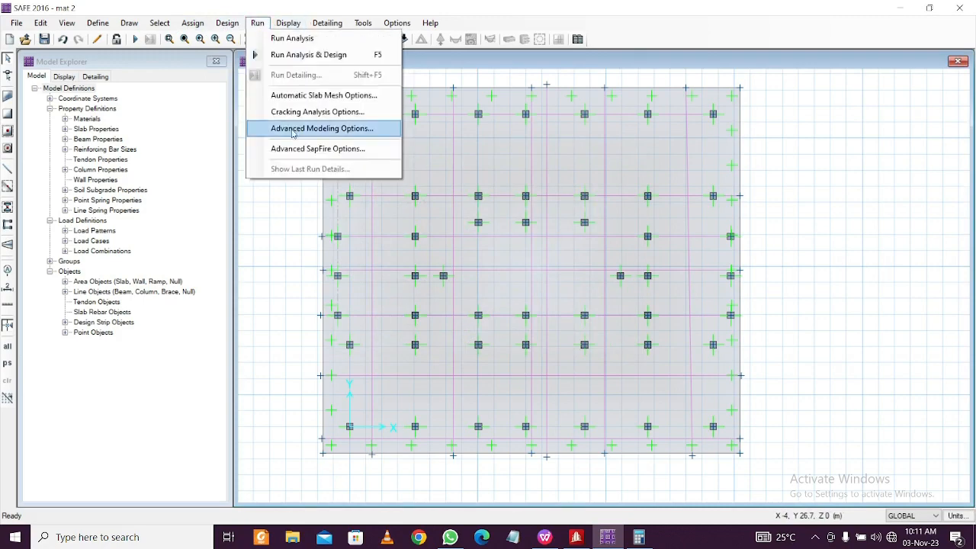
left_click(317, 149)
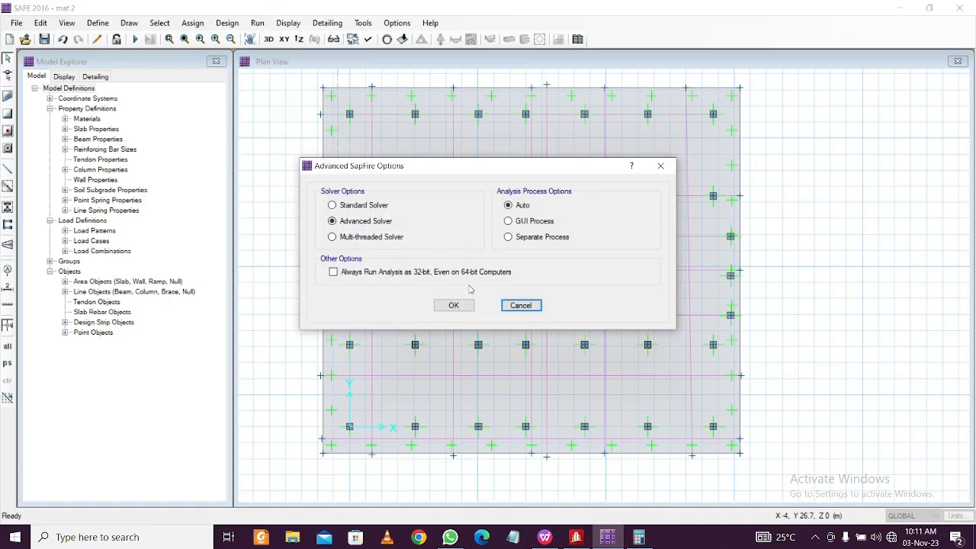
left_click(453, 307)
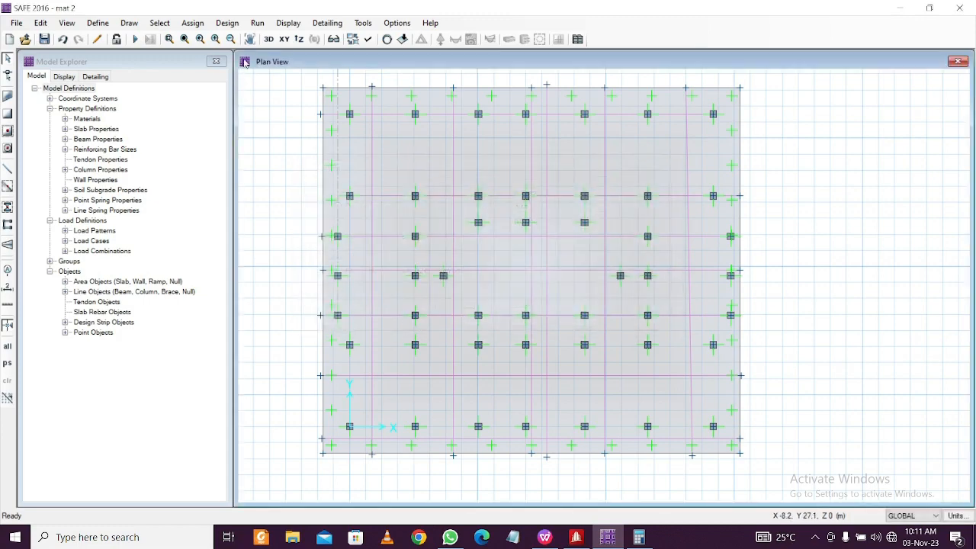
left_click(257, 23)
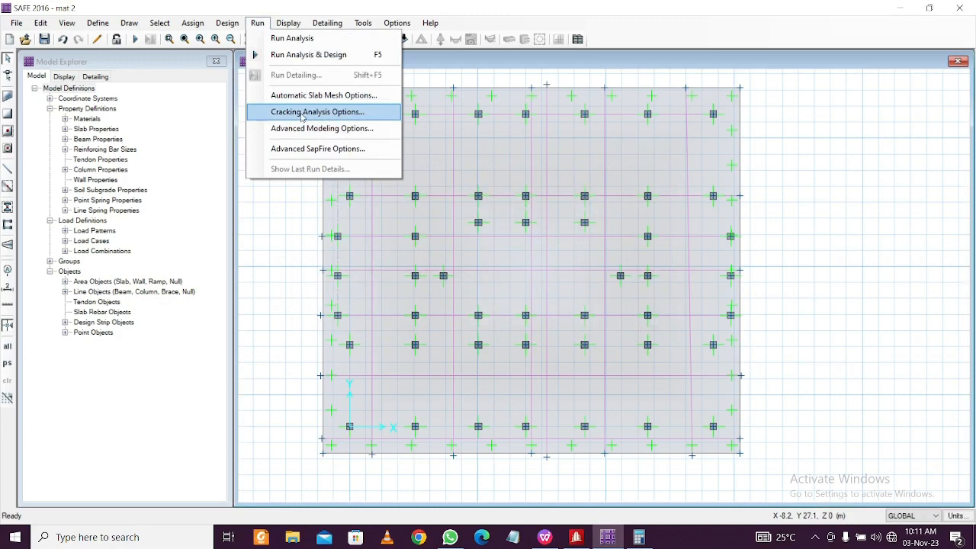
left_click(313, 54)
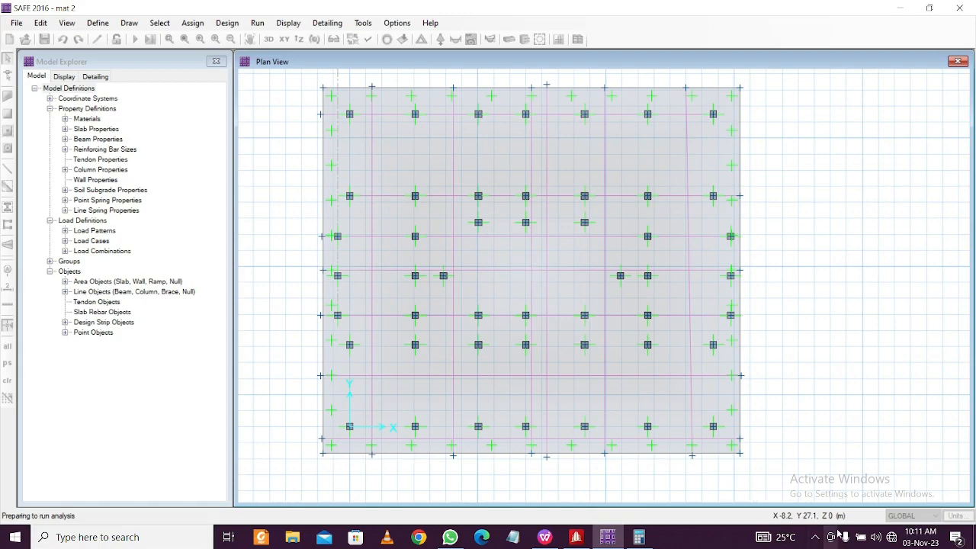
Return to SAFE and show the DEAD displacement contours (minimum about -1.07 mm) in the default 3D view
left_click(815, 537)
left_click(814, 539)
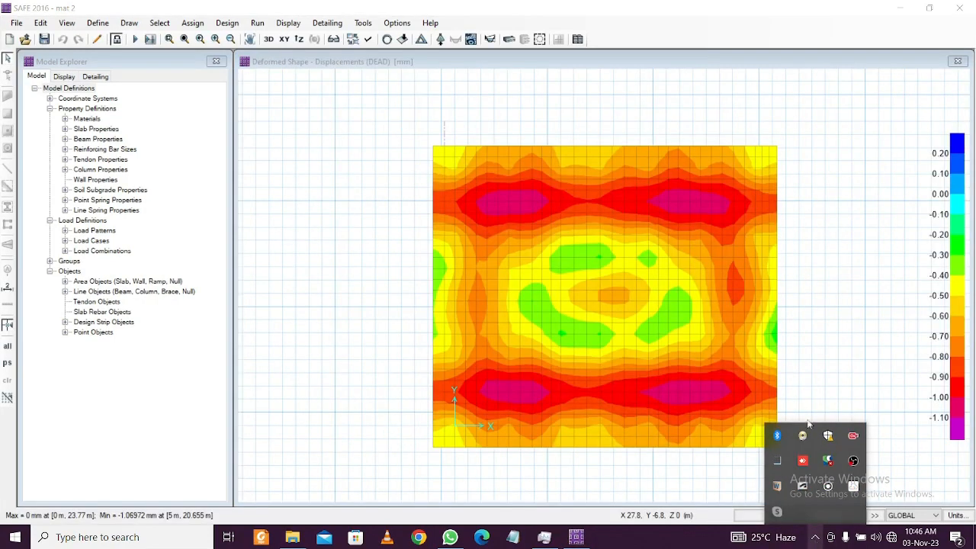
left_click(835, 320)
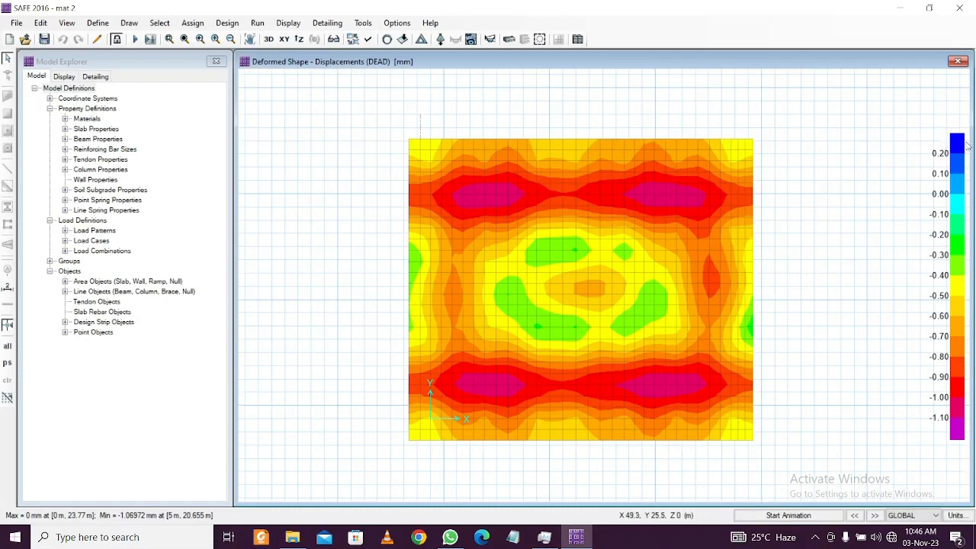
left_click(269, 40)
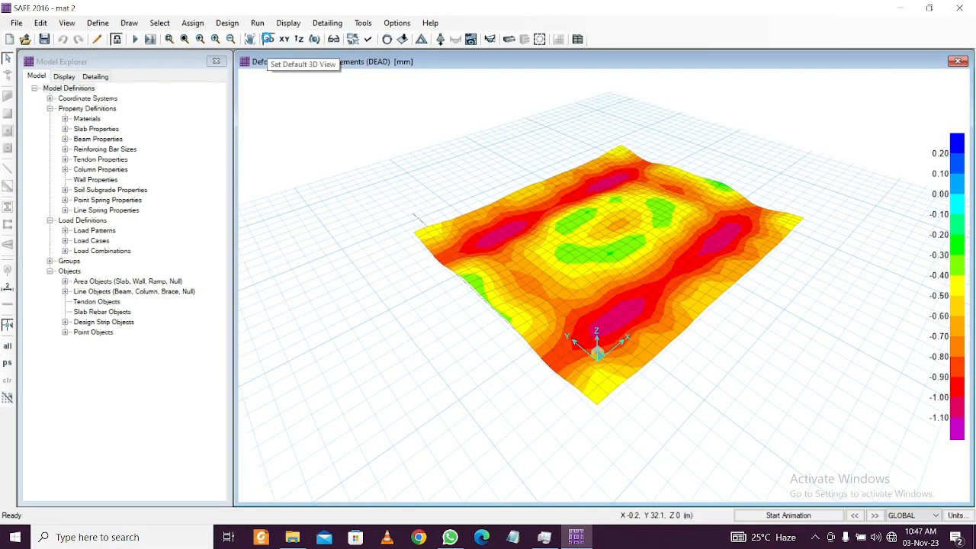
left_click(287, 24)
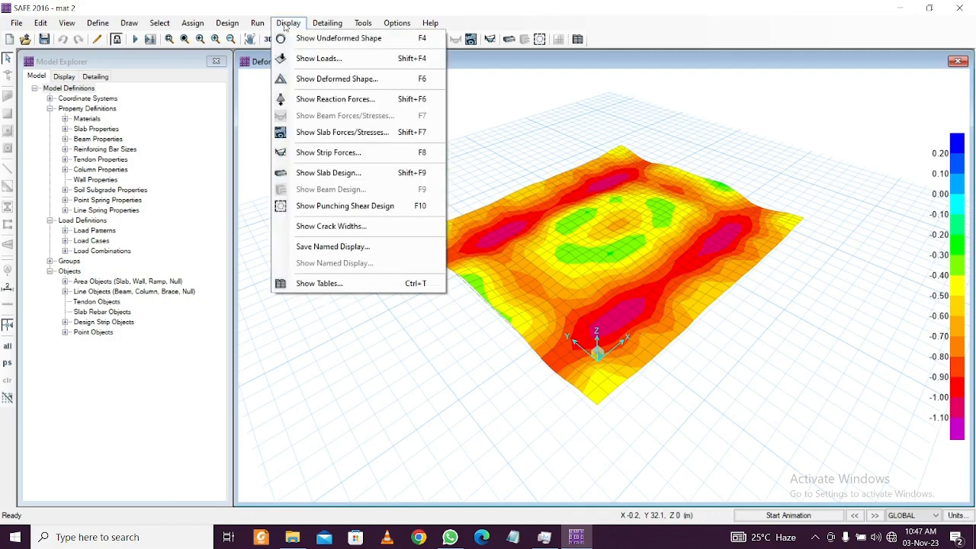
Show the strip moment diagram for 1 X RESPONSE SPECTRUM with values labelled
left_click(336, 153)
left_click(518, 145)
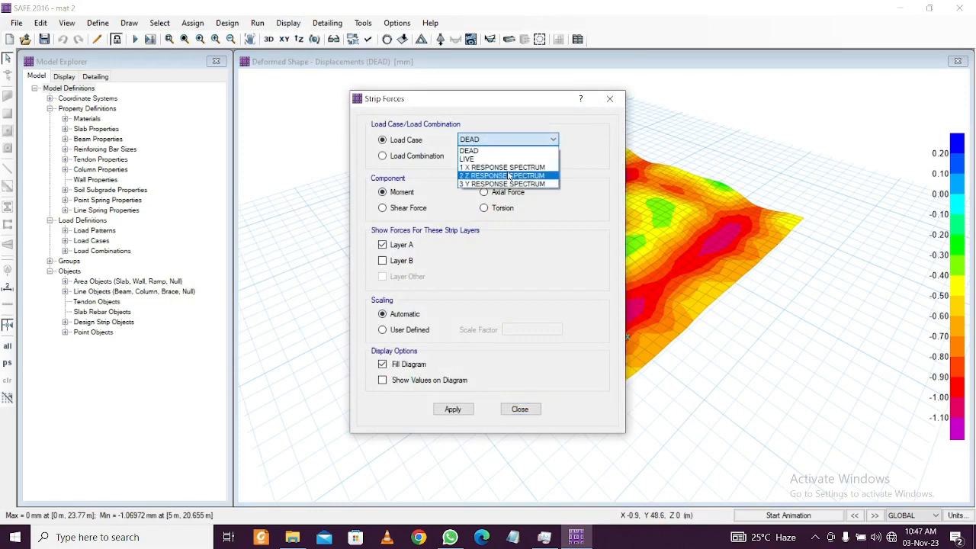
left_click(510, 175)
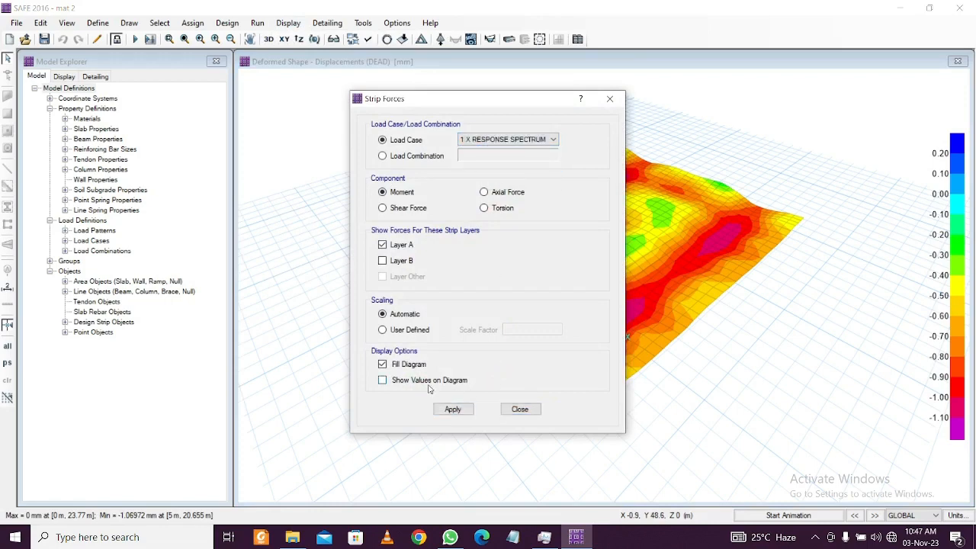
left_click(452, 408)
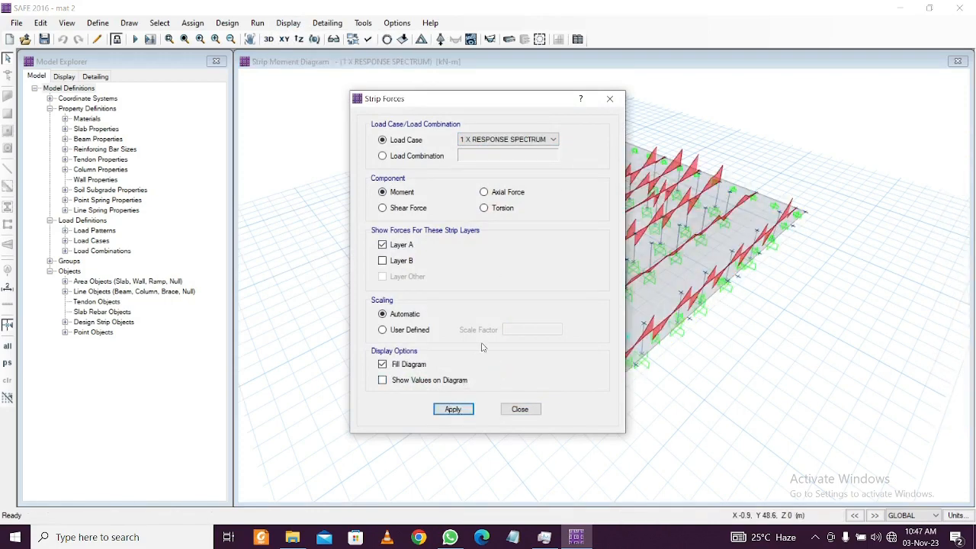
left_click(436, 382)
left_click(452, 411)
Switch the strip diagram to shear force, ranging about -107.188 to 149.995 kN
left_click_drag(525, 104, 322, 95)
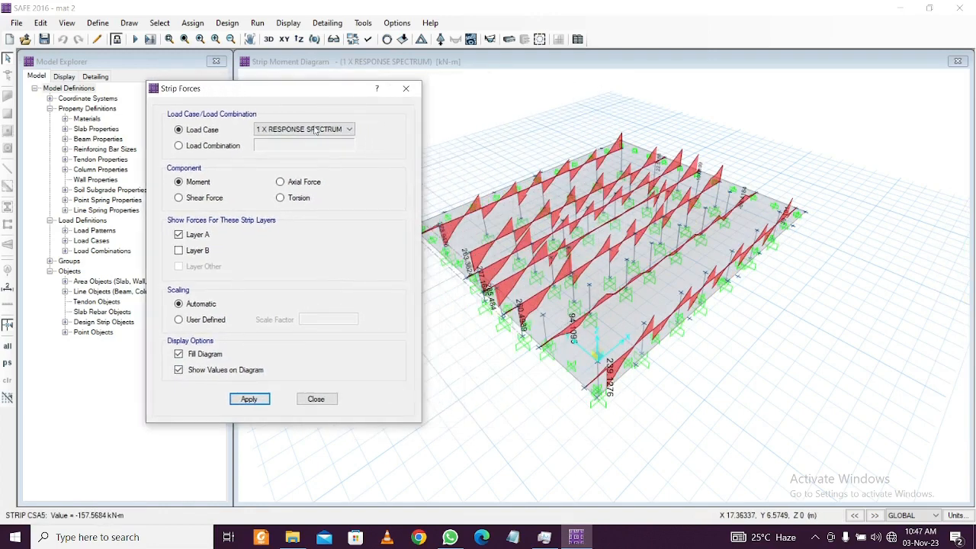
left_click(221, 202)
left_click(247, 403)
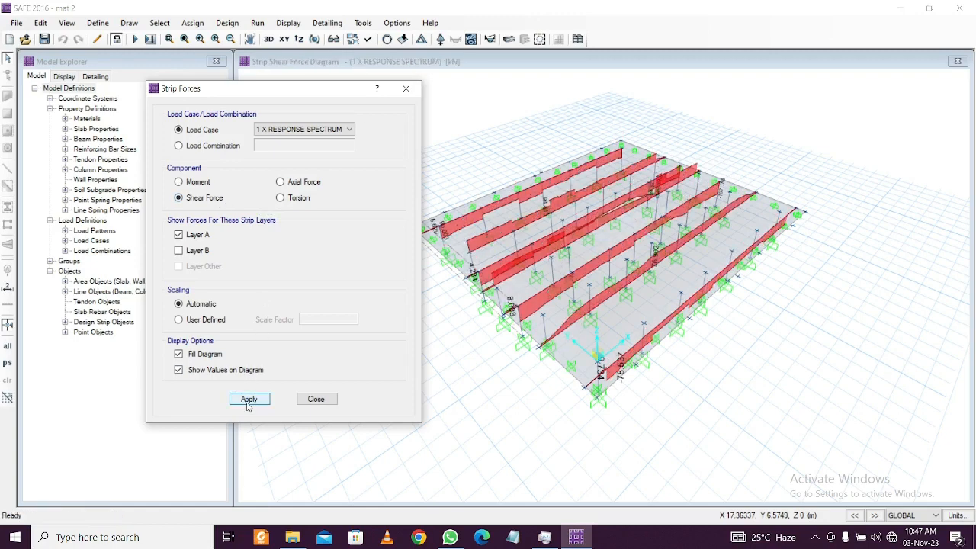
left_click(315, 399)
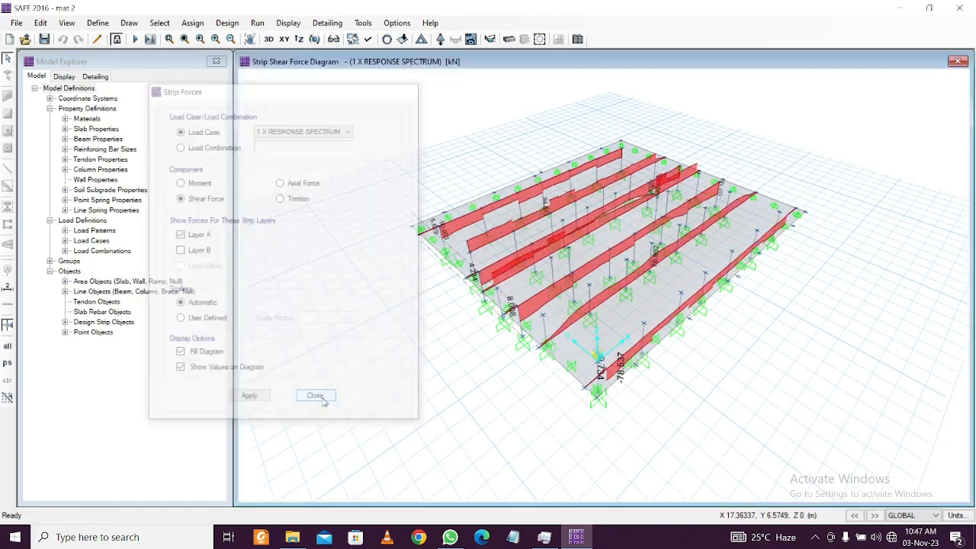
left_click(288, 23)
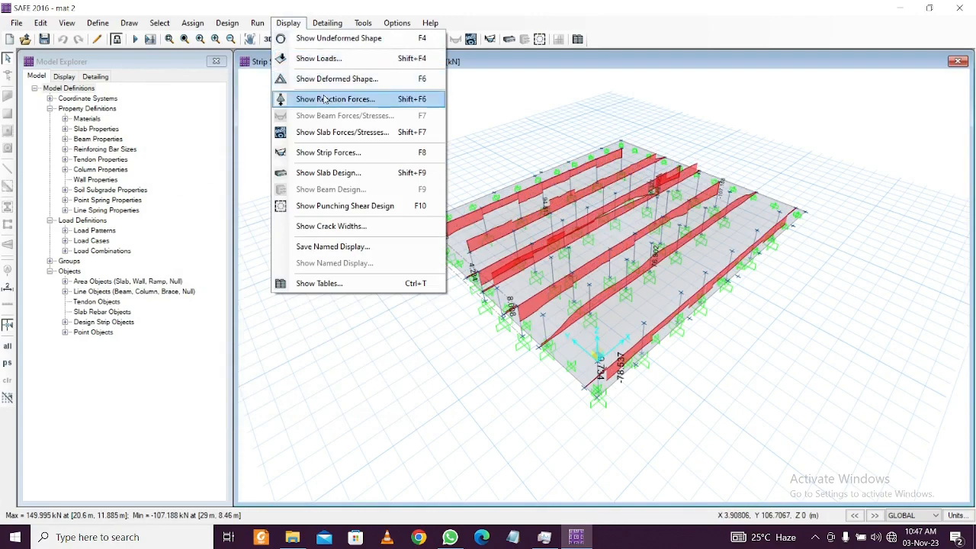
Display slab M12 moment contours for 1 X RESPONSE SPECTRUM, about -52.24 to 47.03 kN-m/m
left_click(333, 134)
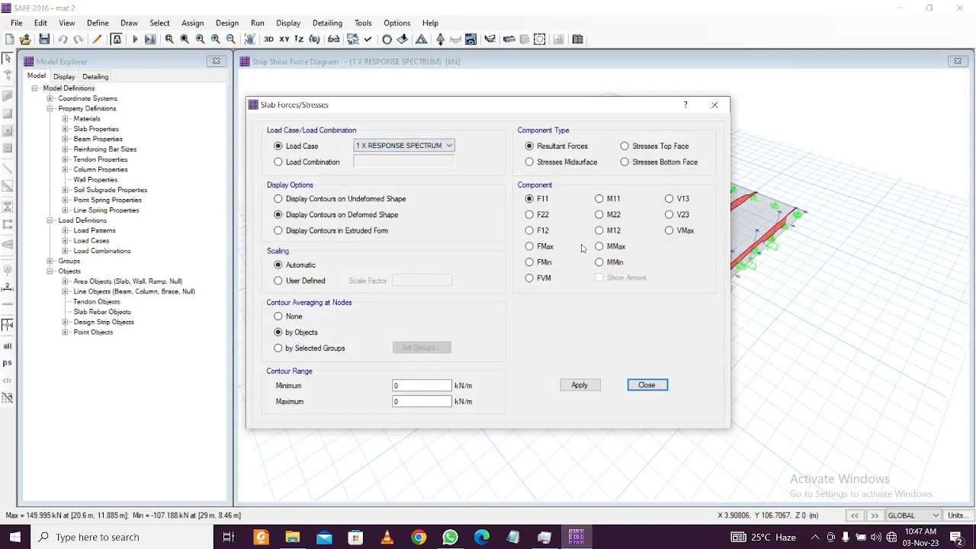
left_click_drag(638, 103, 433, 83)
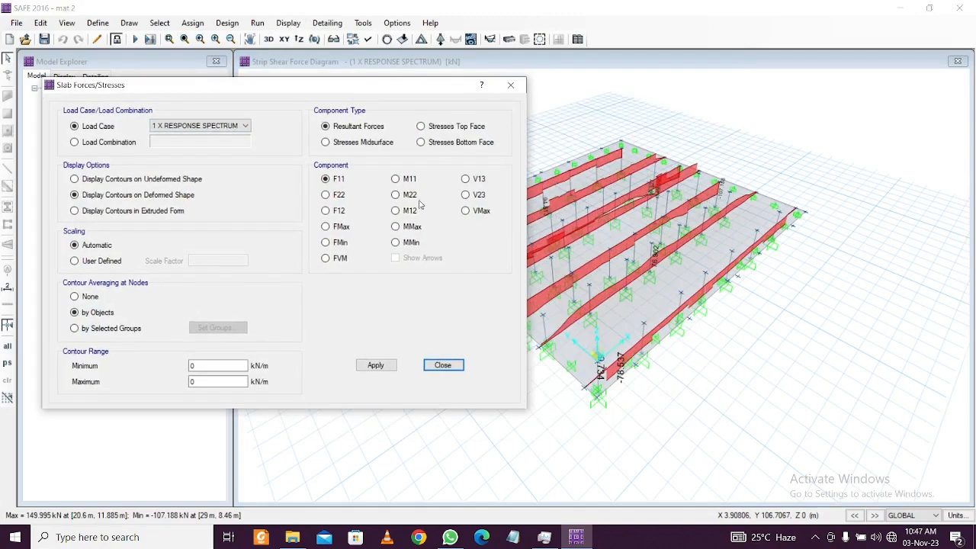
left_click(395, 211)
left_click(376, 366)
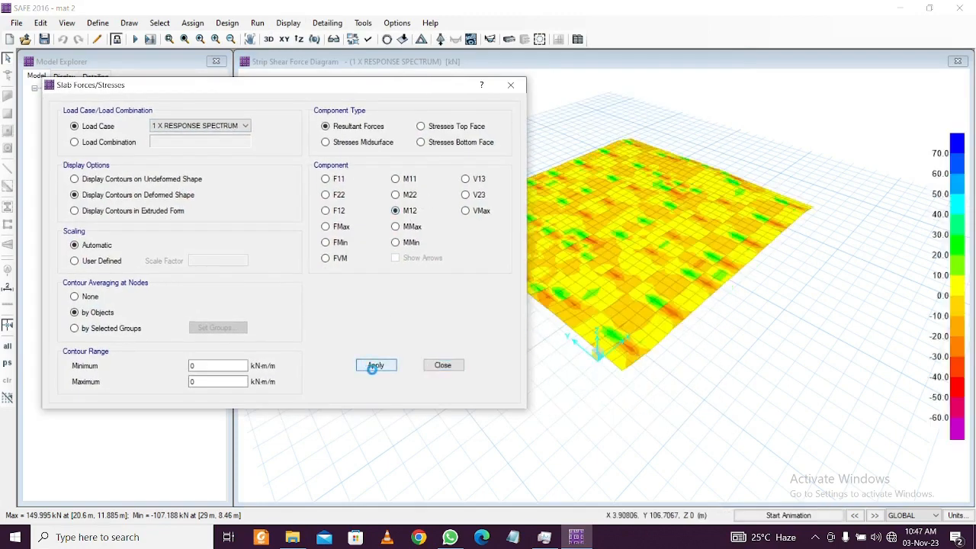
left_click(510, 85)
left_click(289, 23)
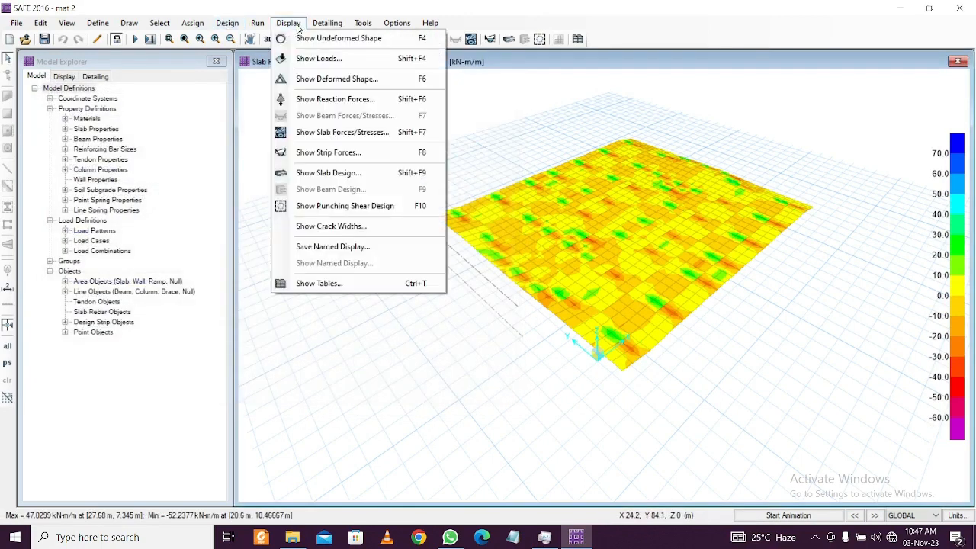
Check punching shear ratios, then show Layer A strip reinforcement envelopes with minimum reinforcing imposed
left_click(336, 206)
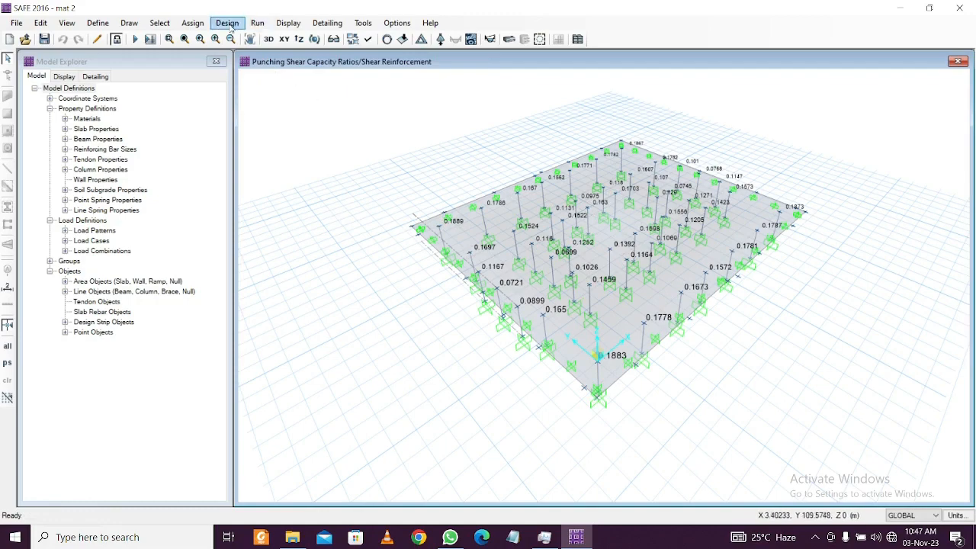
left_click(287, 24)
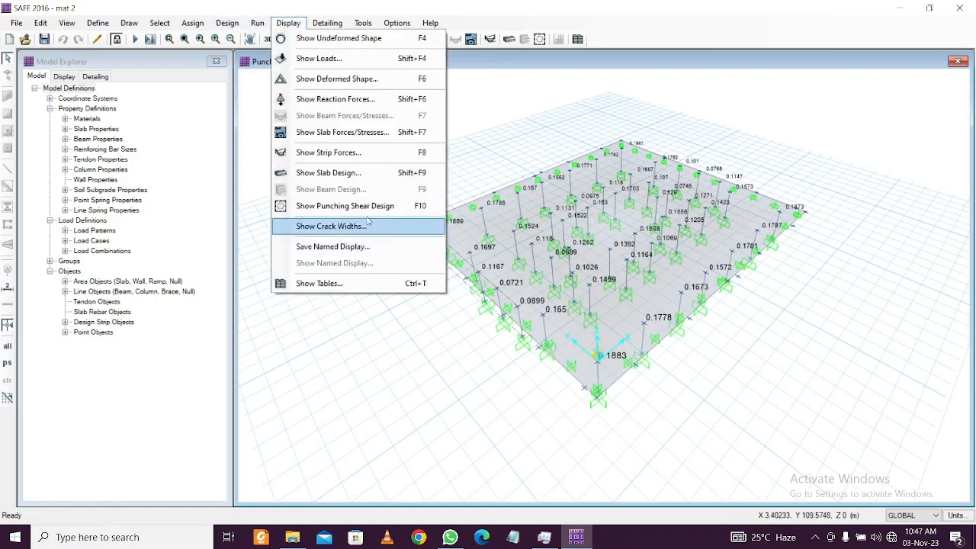
left_click(372, 173)
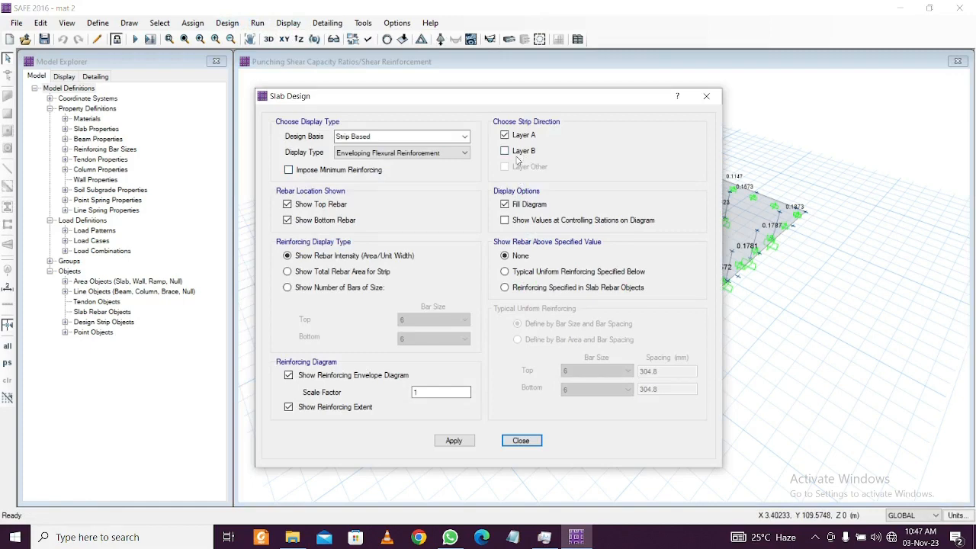
left_click(471, 440)
left_click_drag(570, 101, 282, 88)
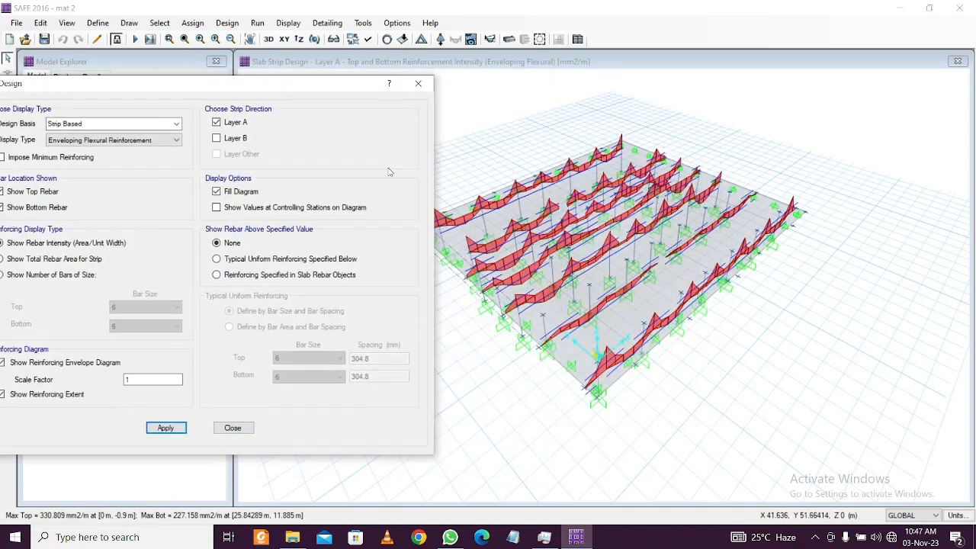
scroll(581, 344, "up", 2)
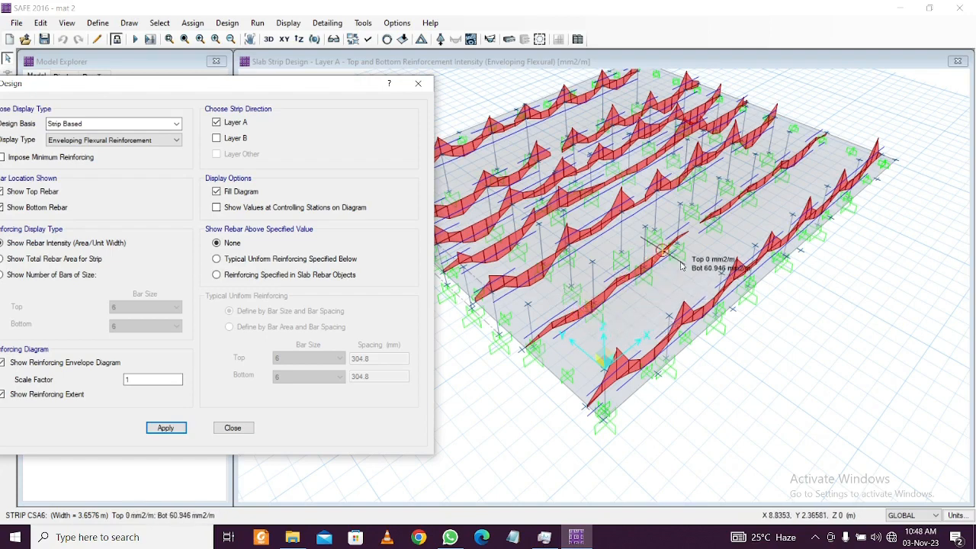
left_click(74, 157)
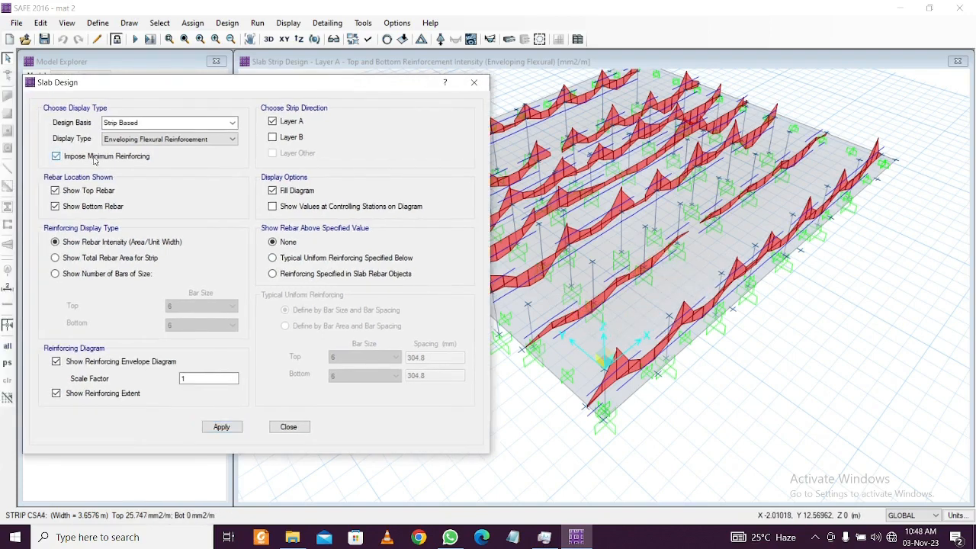
left_click(221, 427)
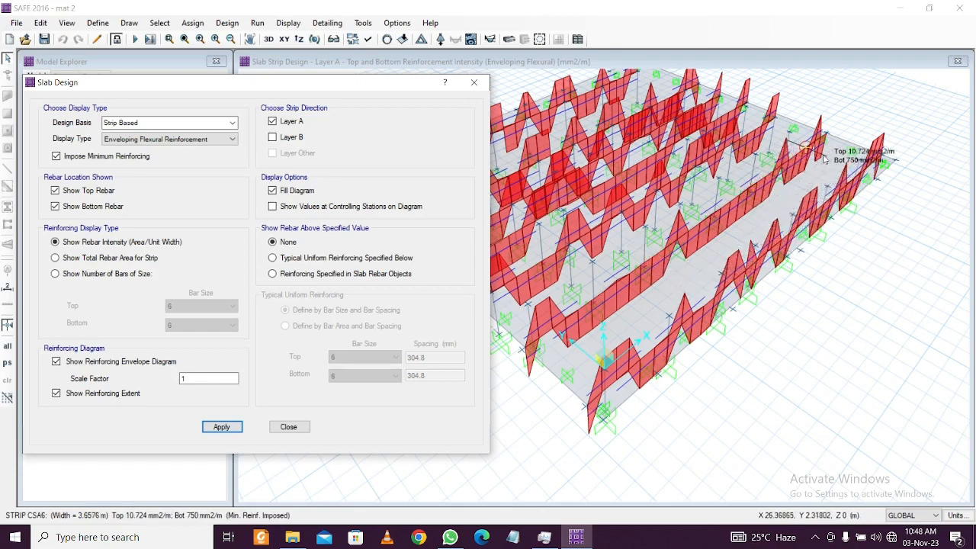
Switch the reinforcement envelopes to Layer B strips, peaking at 750 mm2/m top and bottom
middle_click_drag(638, 176, 689, 220)
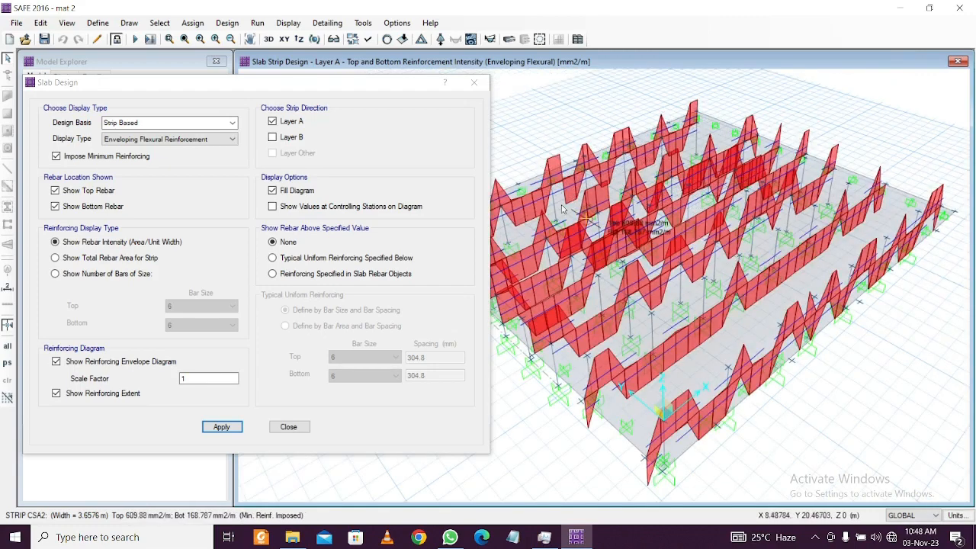
left_click(273, 122)
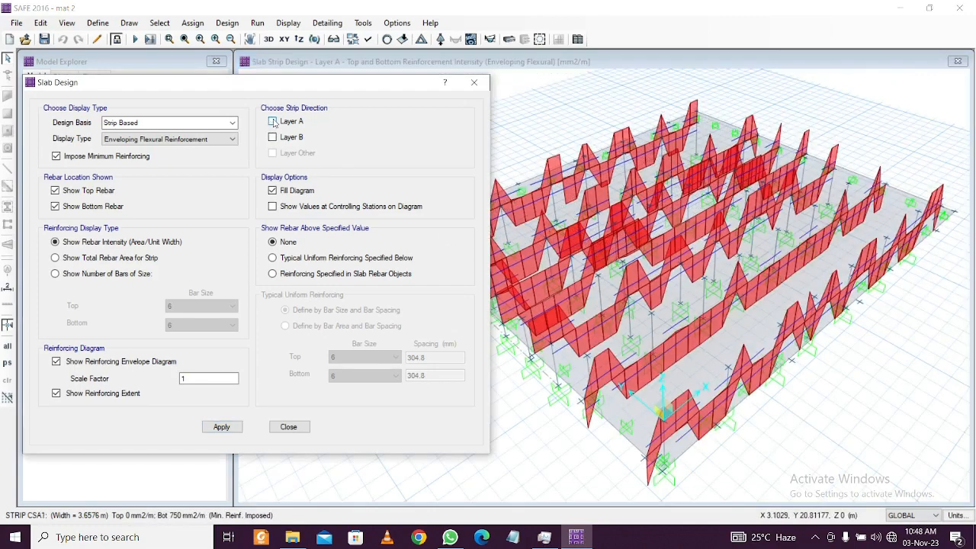
left_click(222, 427)
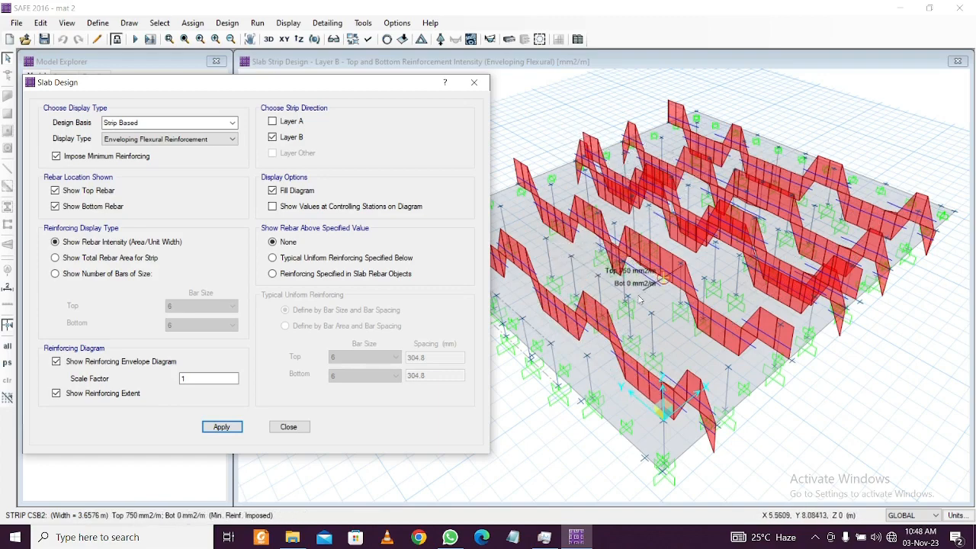
left_click(476, 85)
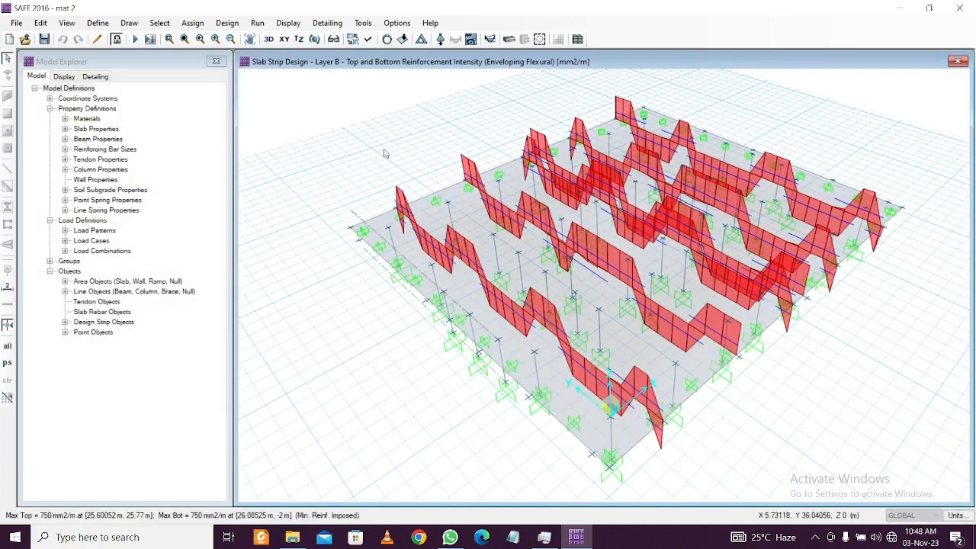
Run detailing with the default options to generate the mat's Framing Plan drawing
left_click(343, 24)
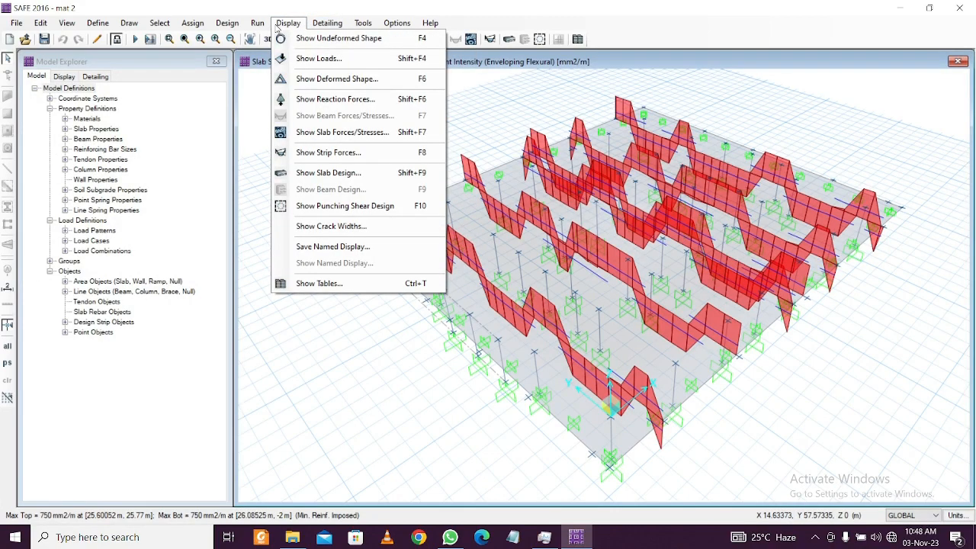
left_click(302, 28)
left_click(95, 76)
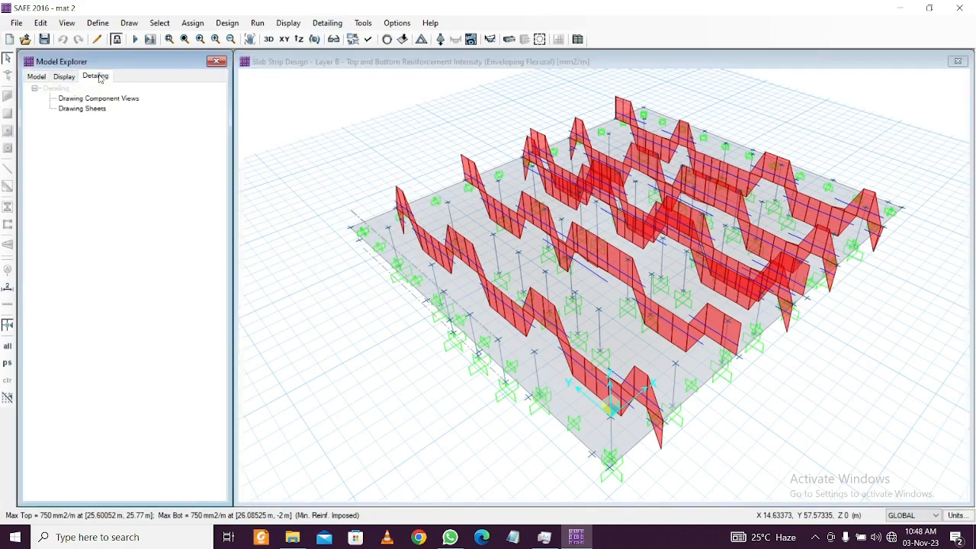
double_click(66, 109)
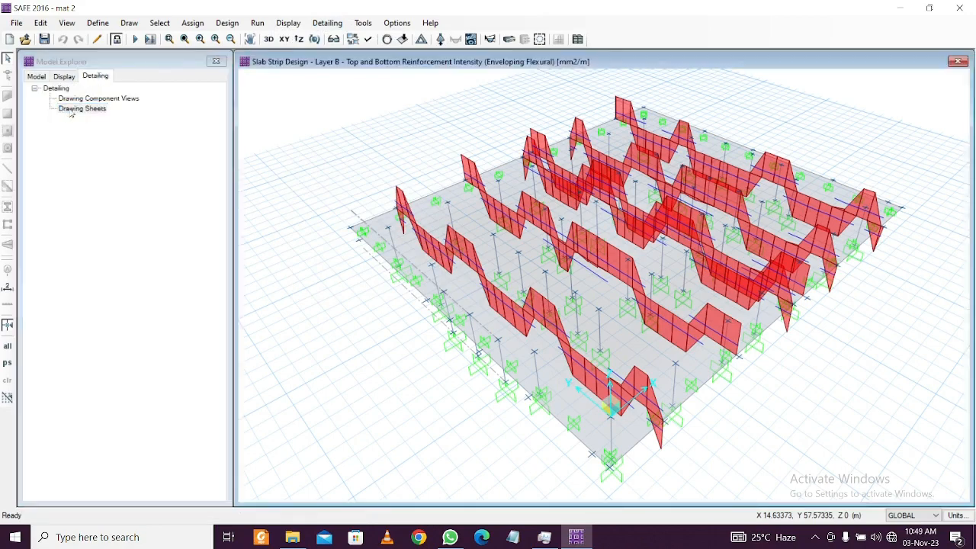
left_click(338, 26)
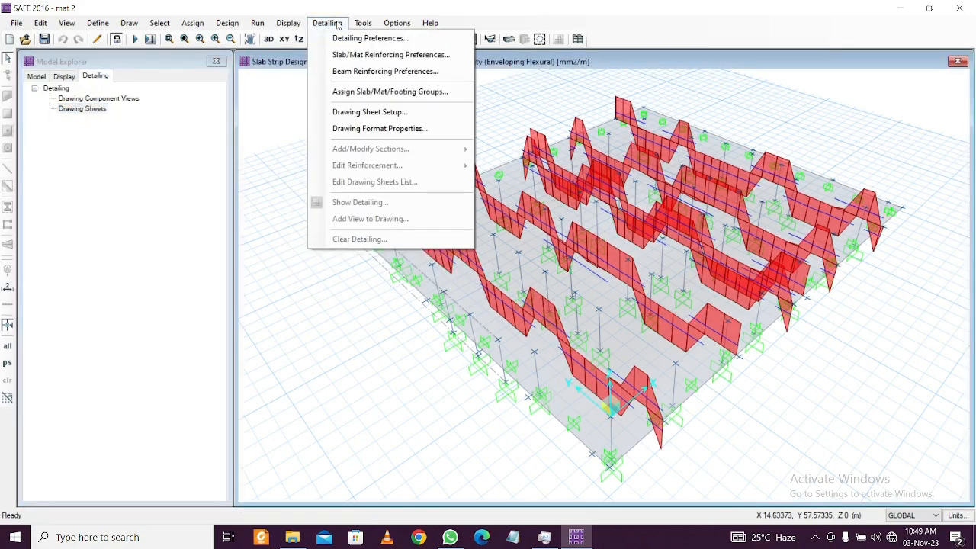
left_click(257, 23)
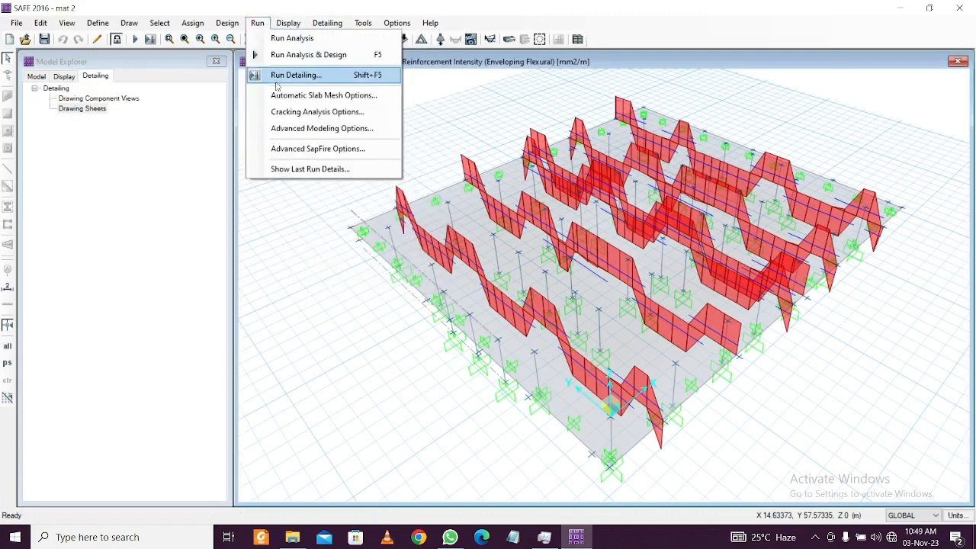
left_click(276, 135)
left_click(460, 336)
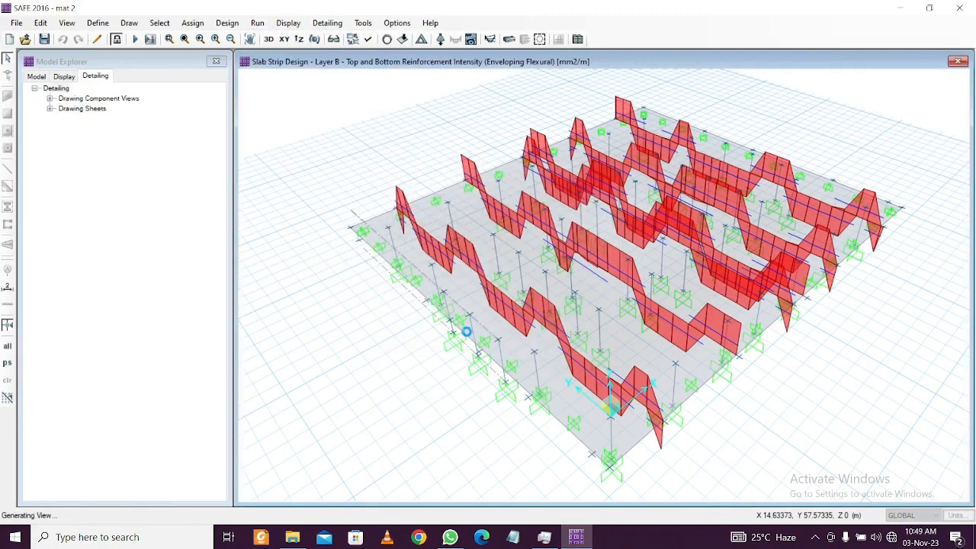
Open the Slab Rebar Plan - Bottom Bars sheet and pan across its bays
left_click(50, 110)
left_click(66, 160)
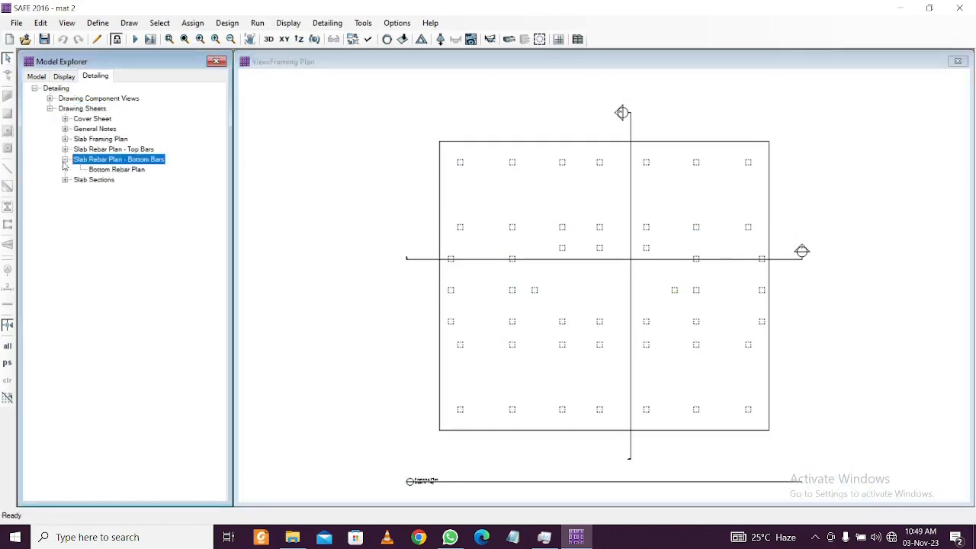
double_click(95, 171)
scroll(380, 204, "up", 5)
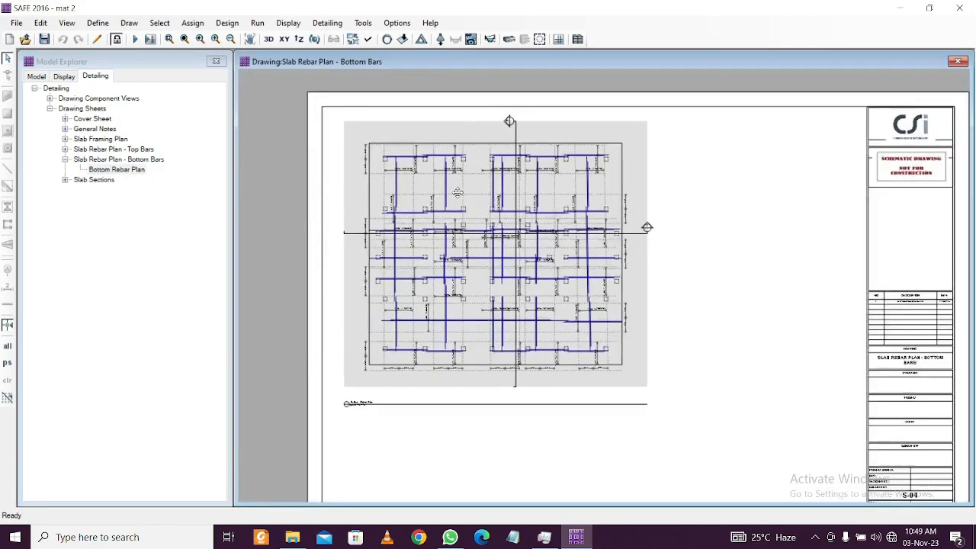
scroll(283, 164, "up", 4)
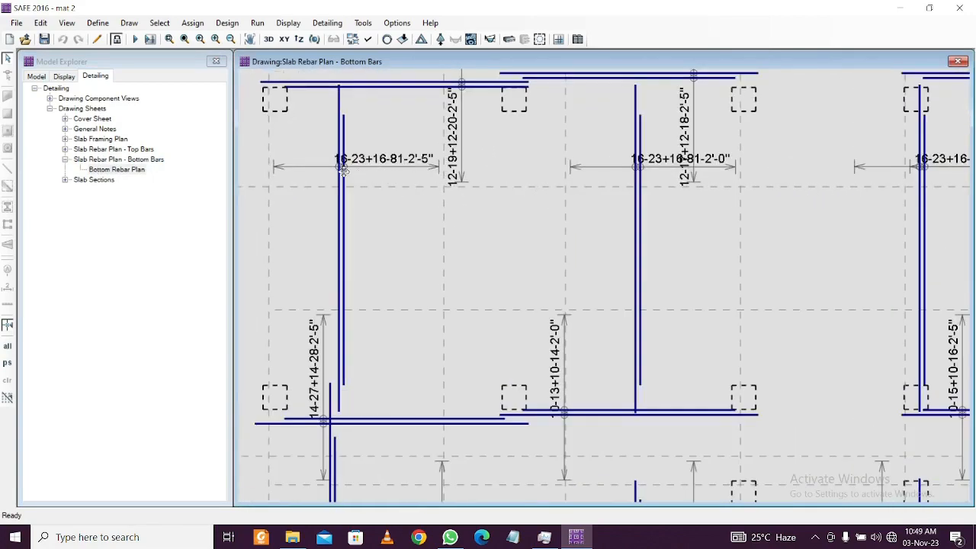
scroll(344, 170, "down", 1)
mouse_move(649, 196)
left_mouse_down()
mouse_move(508, 200)
mouse_move(489, 192)
left_mouse_up()
left_click_drag(602, 196, 497, 208)
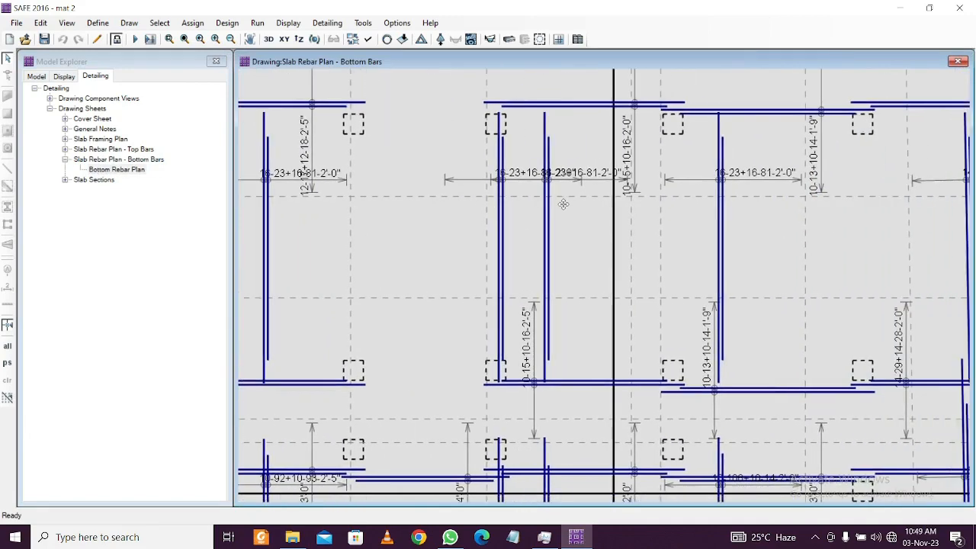
left_click_drag(563, 204, 460, 192)
scroll(464, 189, "down", 1)
scroll(464, 190, "down", 5)
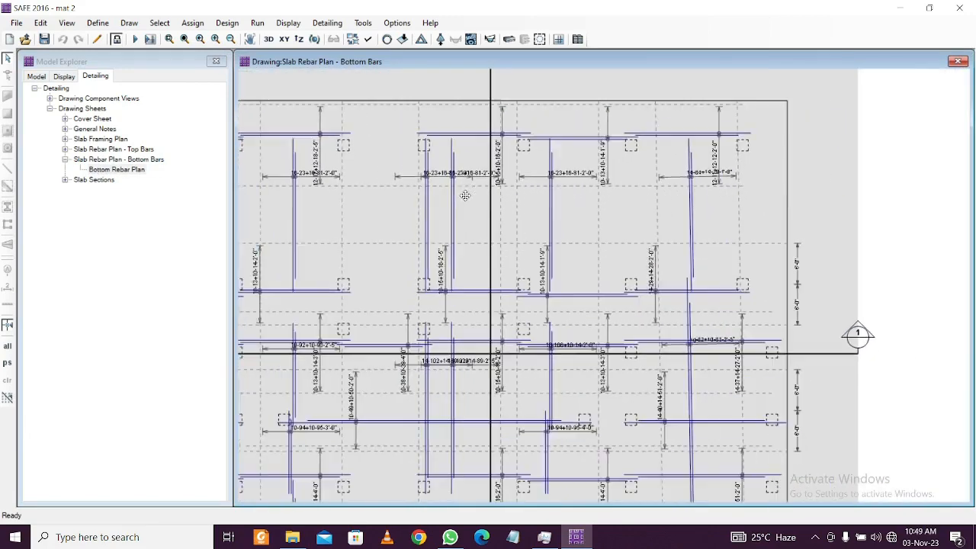
Zoom and pan the bottom bars plan to inspect lower bays, bar callouts and 6'-0" dimensions
left_click_drag(497, 337, 525, 235)
left_click_drag(485, 416, 516, 349)
scroll(526, 366, "up", 1)
scroll(567, 375, "up", 1)
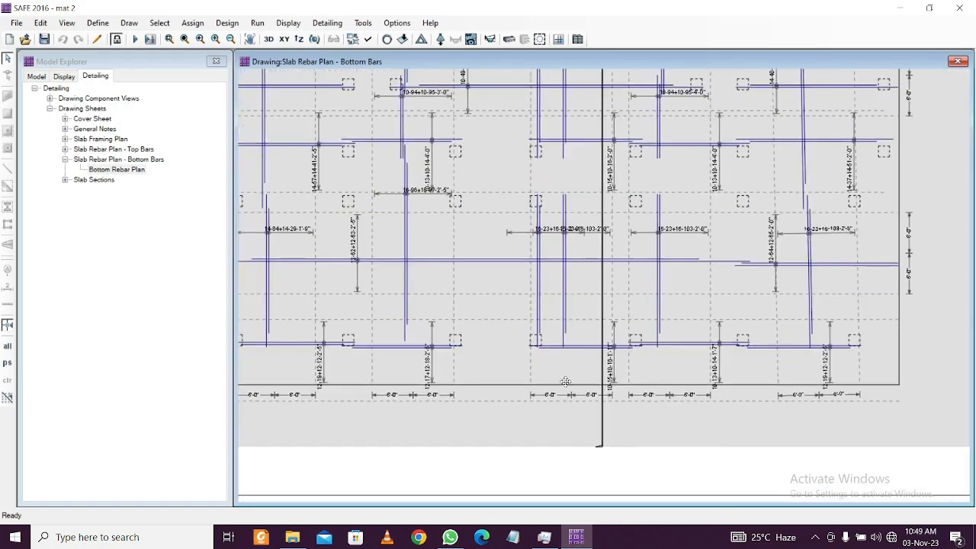
scroll(562, 410, "up", 1)
scroll(571, 292, "up", 2)
scroll(573, 299, "up", 1)
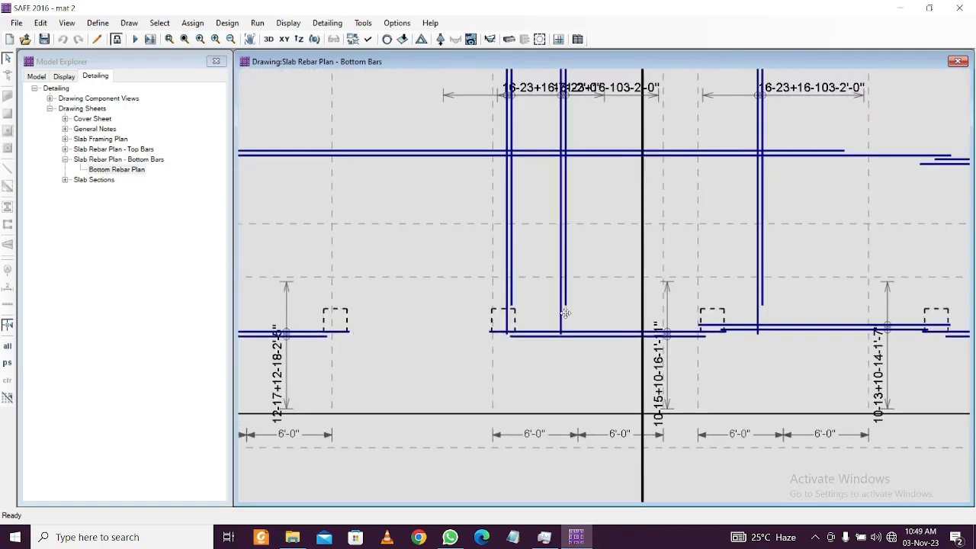
scroll(565, 312, "down", 4)
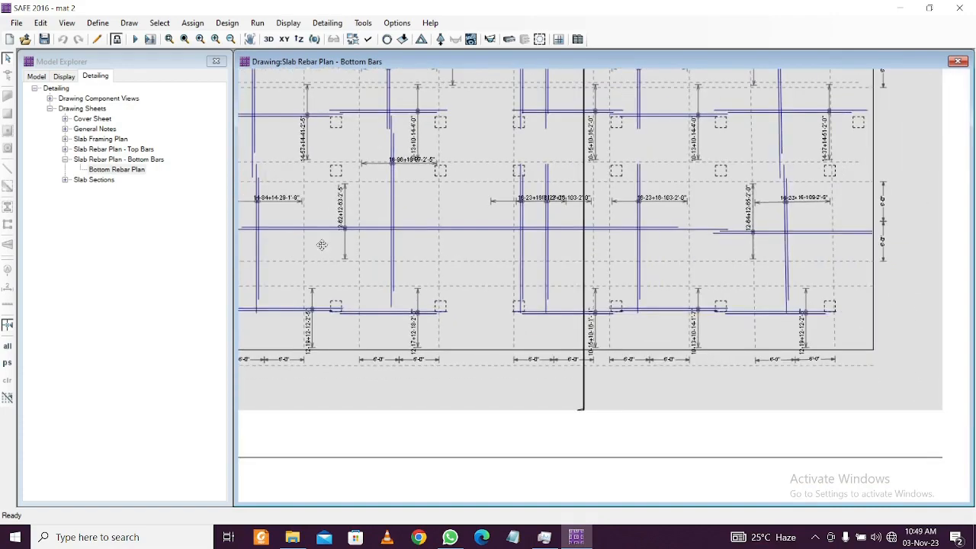
scroll(322, 245, "up", 4)
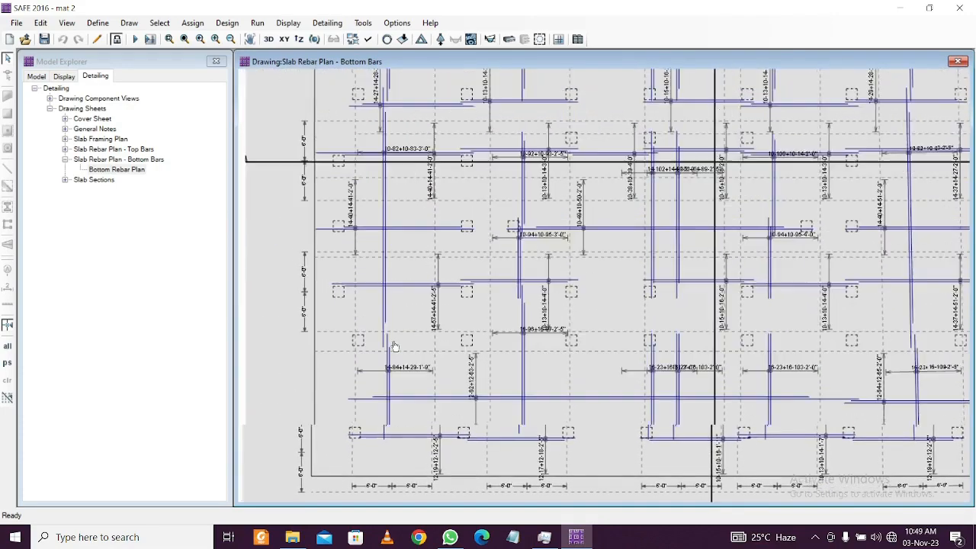
middle_click_drag(395, 345, 392, 374)
middle_click_drag(477, 177, 412, 334)
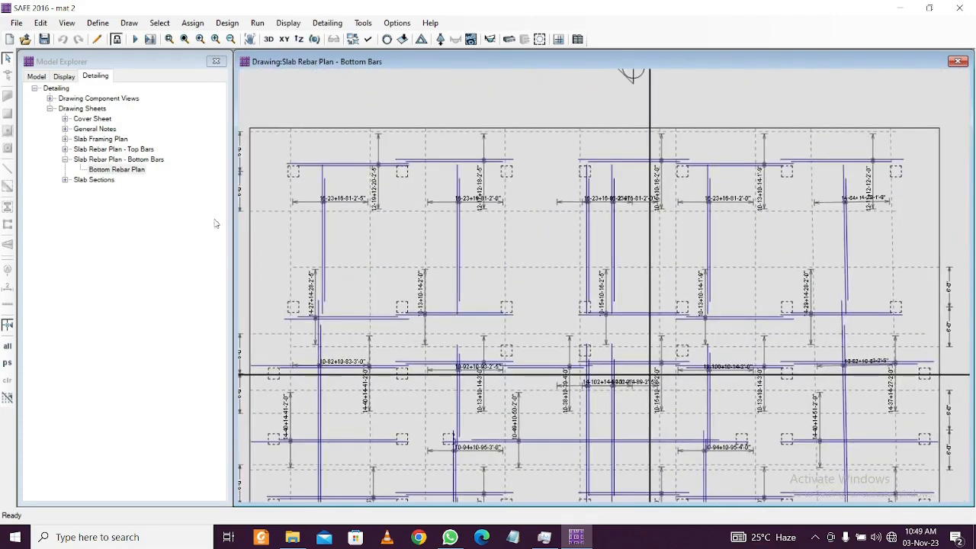
left_click(65, 150)
Open the Slab Rebar Plan - Top Bars sheet and zoom in on it
double_click(108, 160)
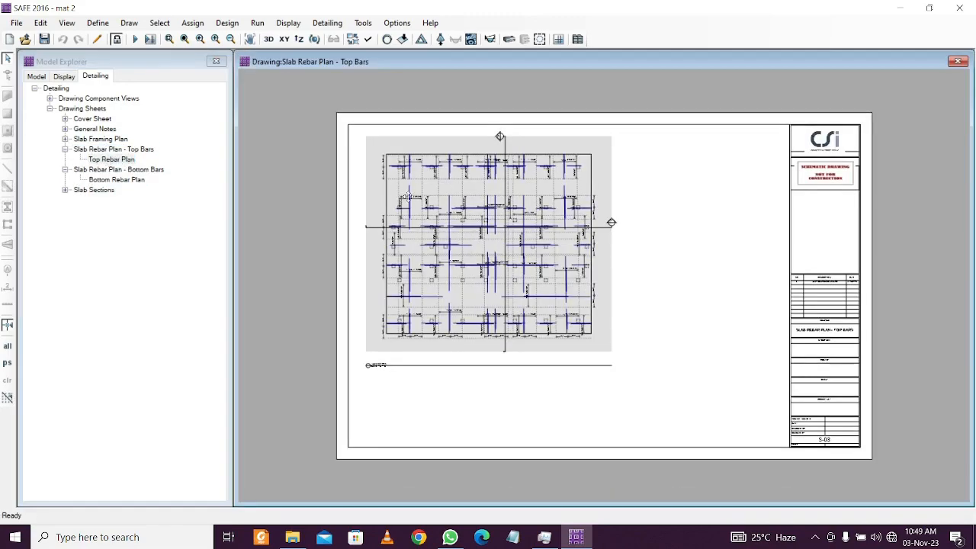
scroll(444, 193, "up", 6)
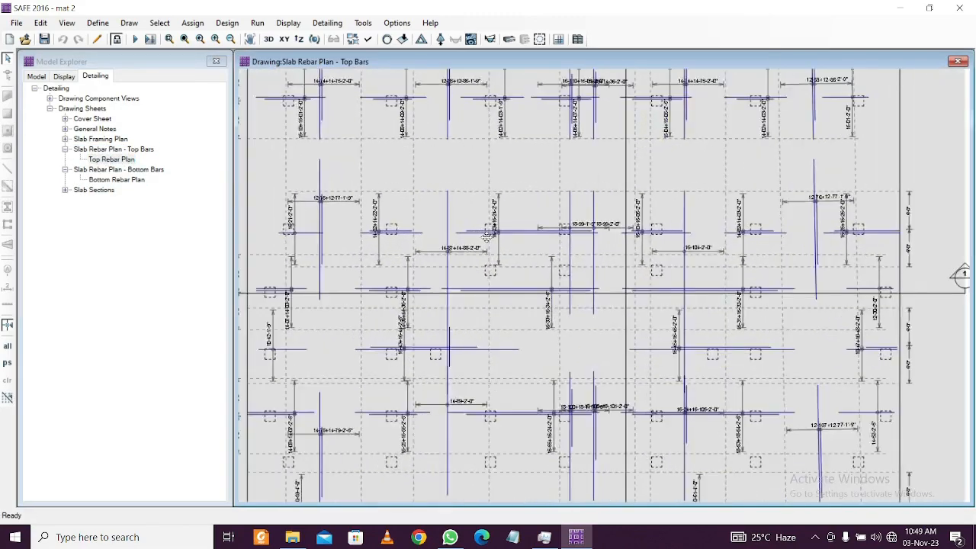
scroll(486, 238, "up", 3)
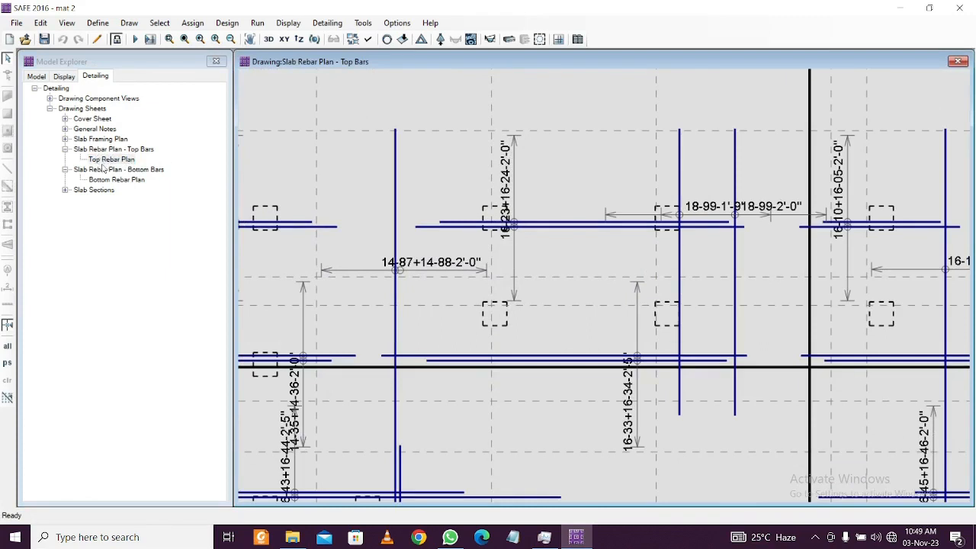
Open the Slab Framing Plan's Framing Plan sheet and expand General Notes
left_click(65, 139)
left_click(108, 149)
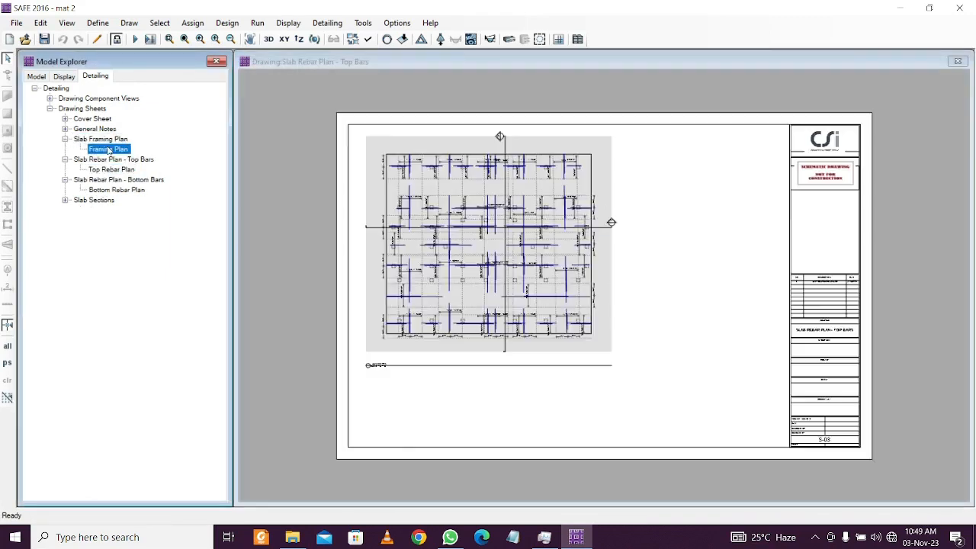
scroll(444, 201, "up", 1)
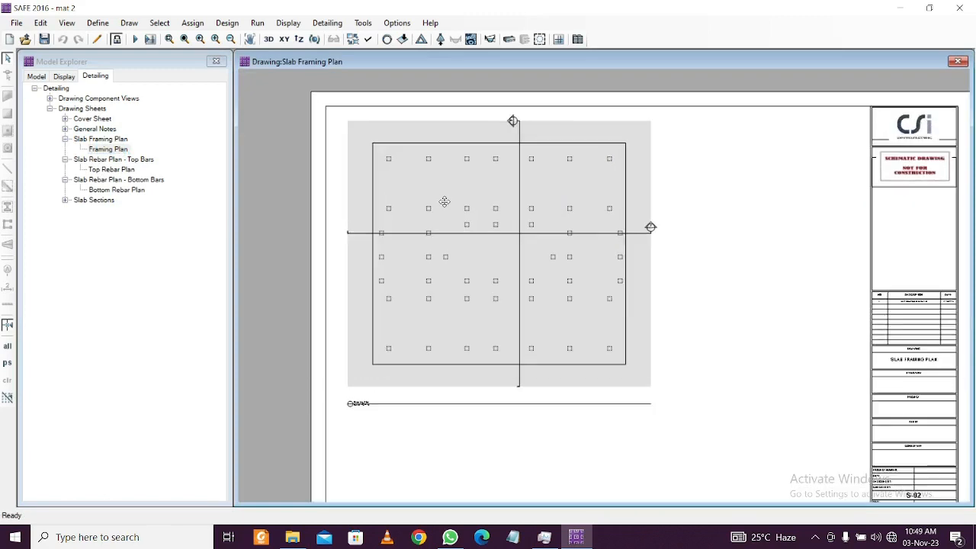
left_click(66, 130)
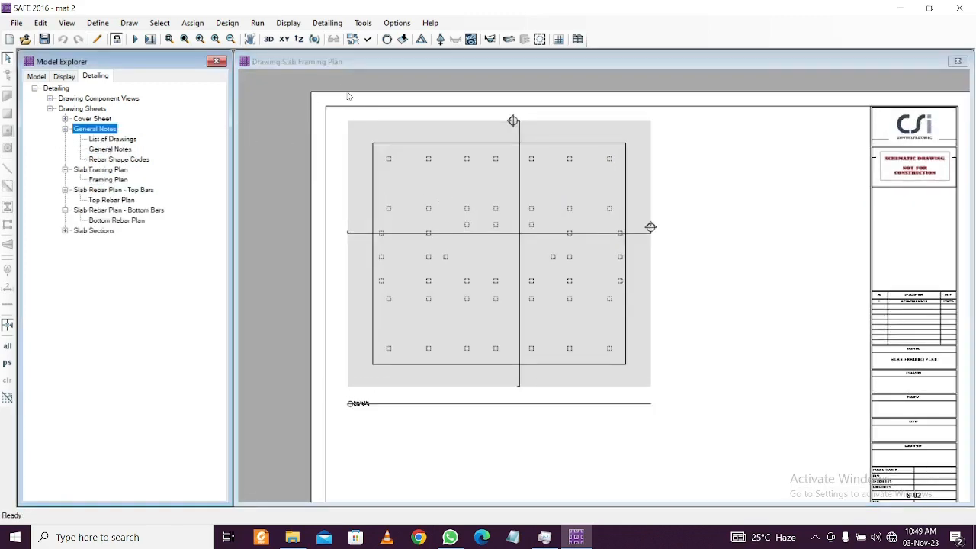
scroll(545, 251, "up", 1)
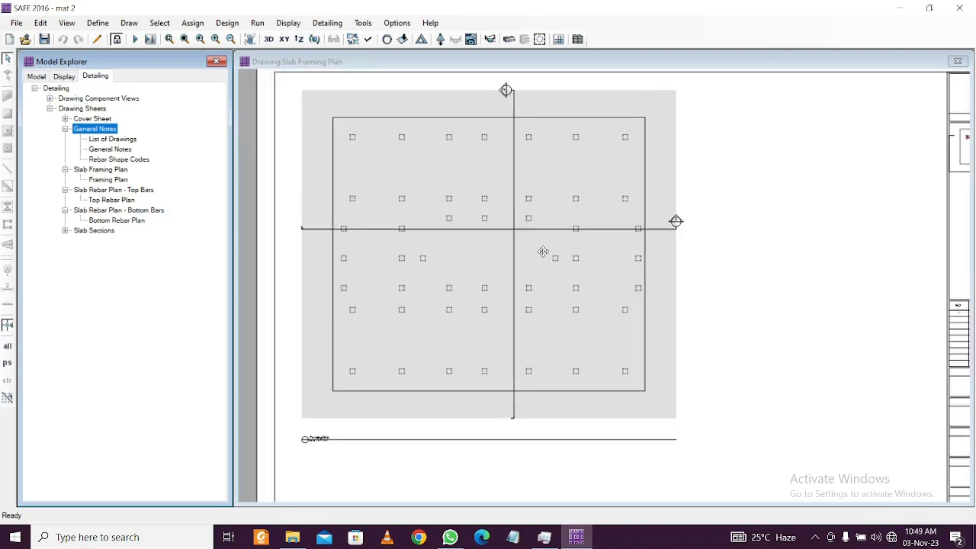
scroll(543, 252, "down", 1)
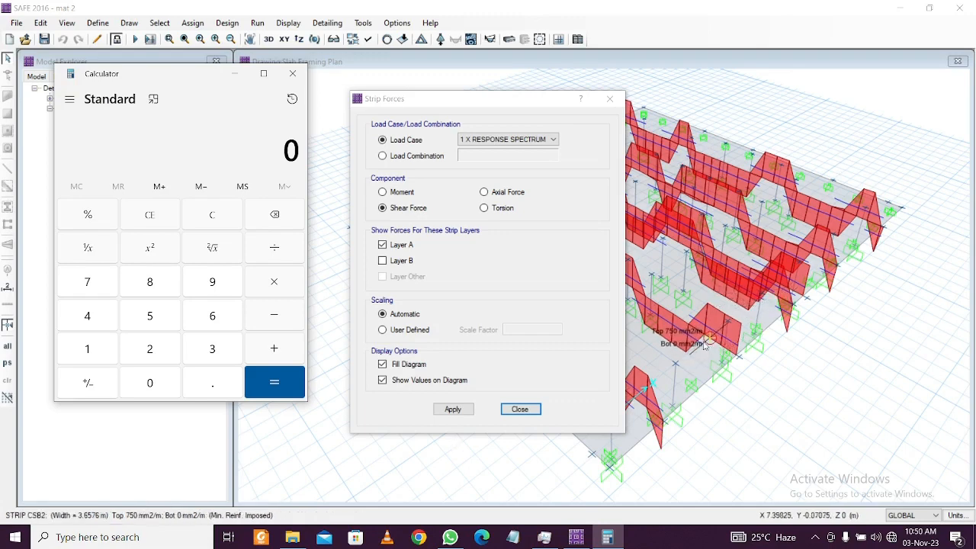
Compute 1000 × 113 ÷ 750 in Windows Calculator, giving about 150.67
mouse_move(697, 341)
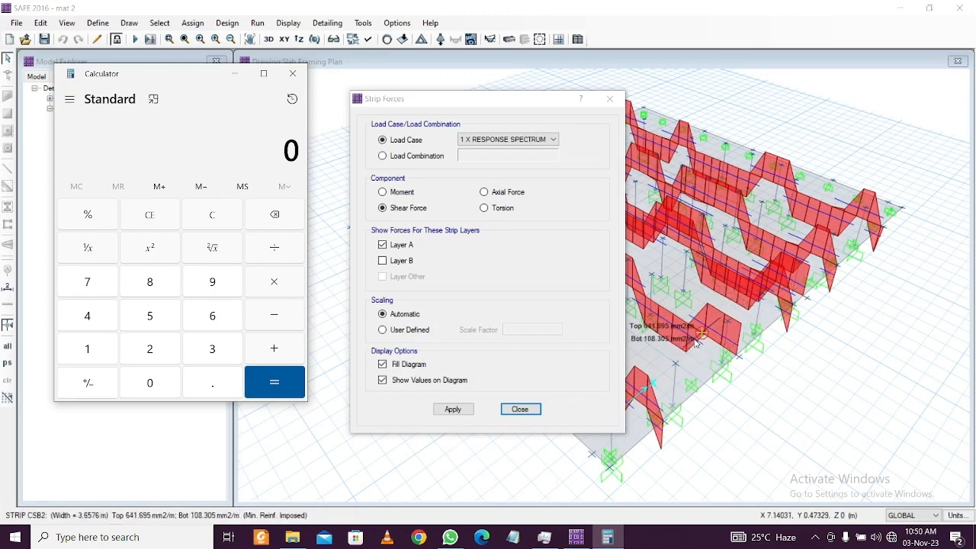
left_click(98, 348)
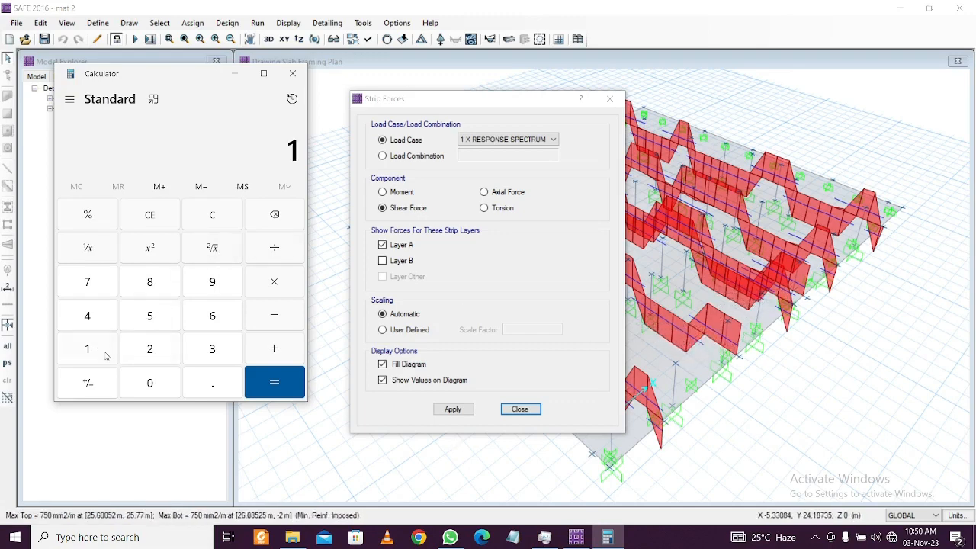
left_click(151, 384)
left_click(151, 384)
left_click(151, 384)
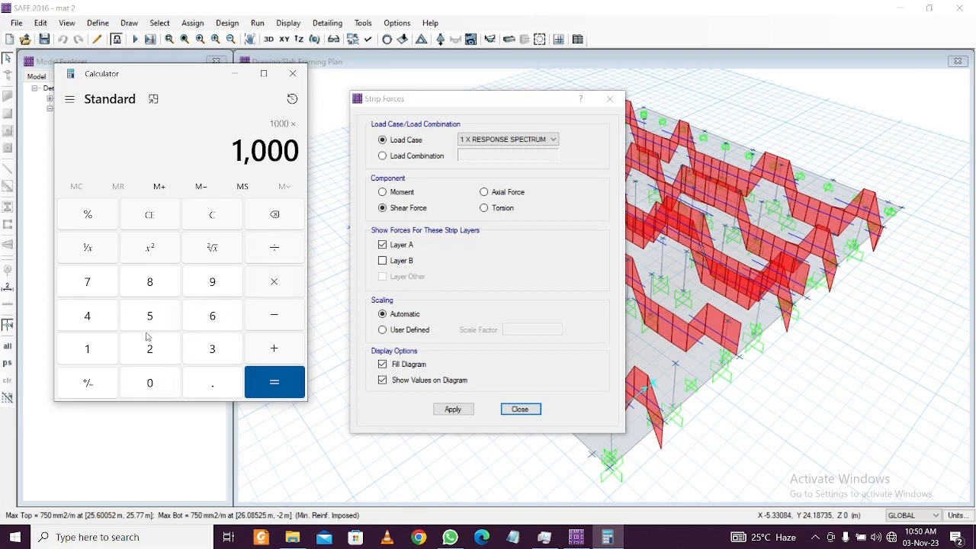
left_click(87, 348)
left_click(87, 349)
left_click(212, 348)
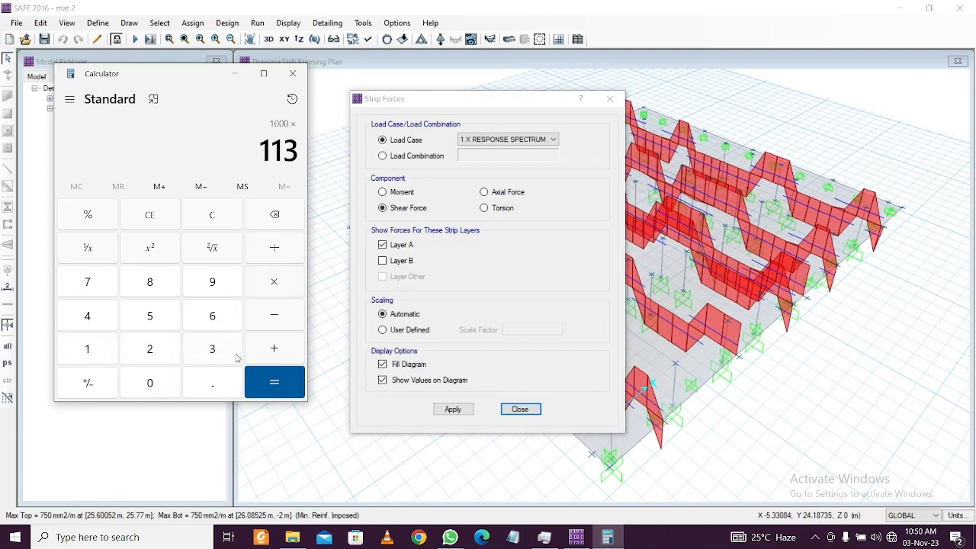
left_click(274, 381)
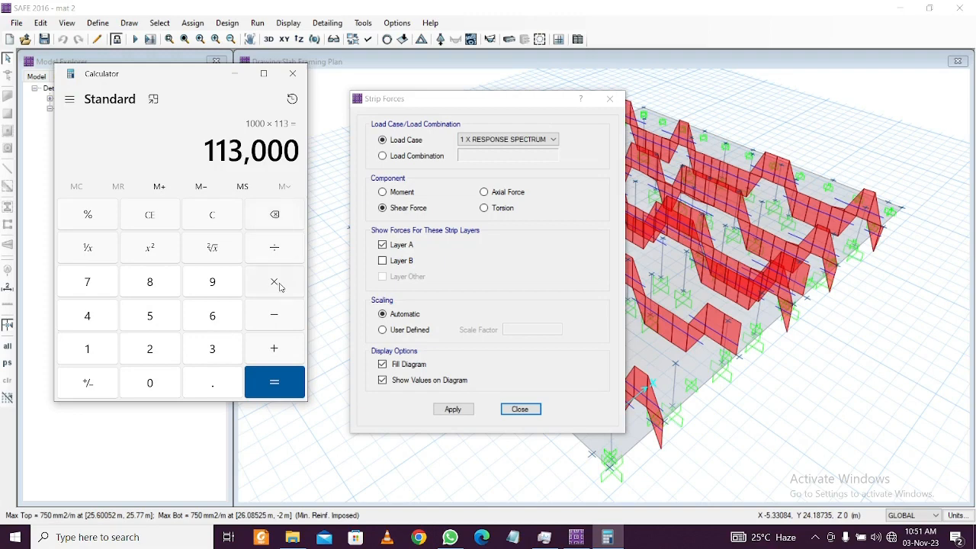
left_click(282, 245)
left_click(87, 282)
left_click(160, 313)
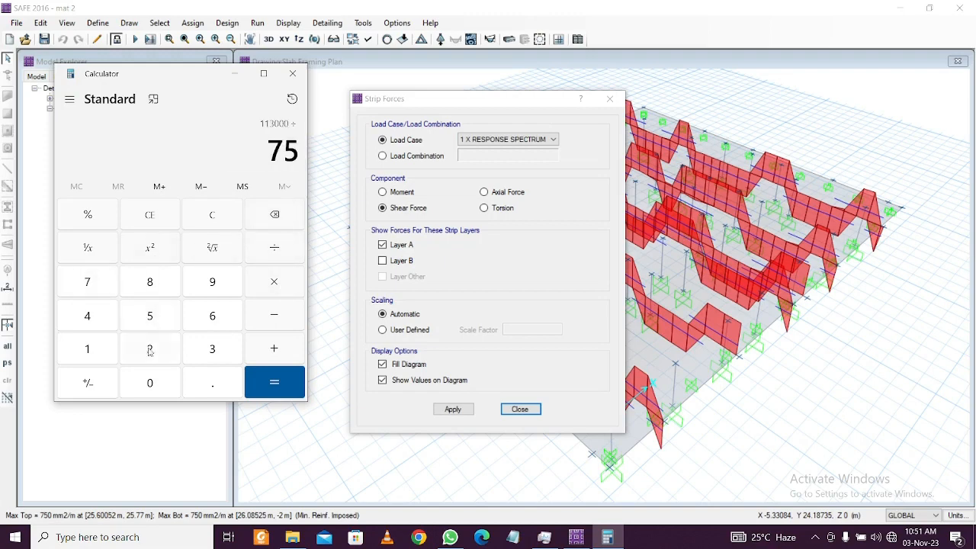
left_click(150, 380)
left_click(275, 382)
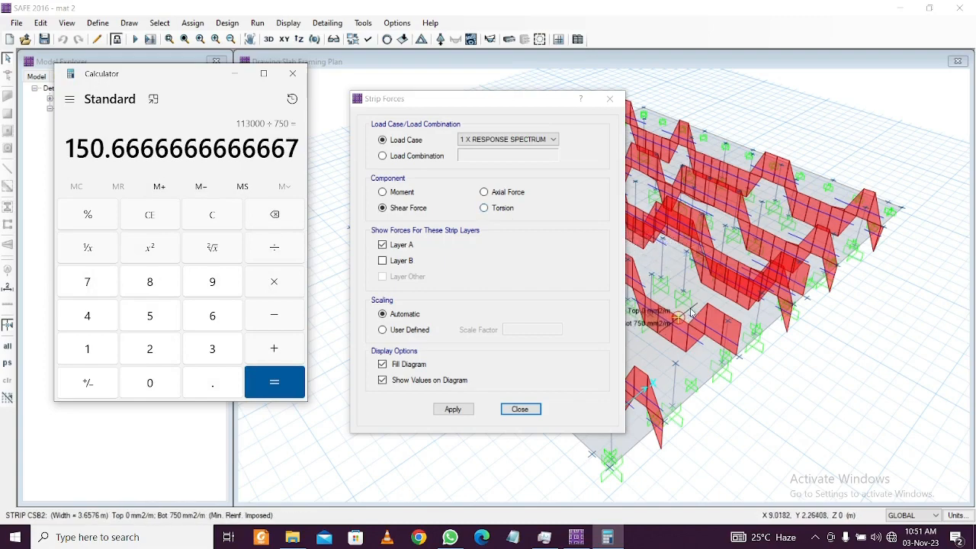
Close the Strip Forces dialog in SAFE, then close Calculator to leave the 3D strip diagram
left_click(610, 98)
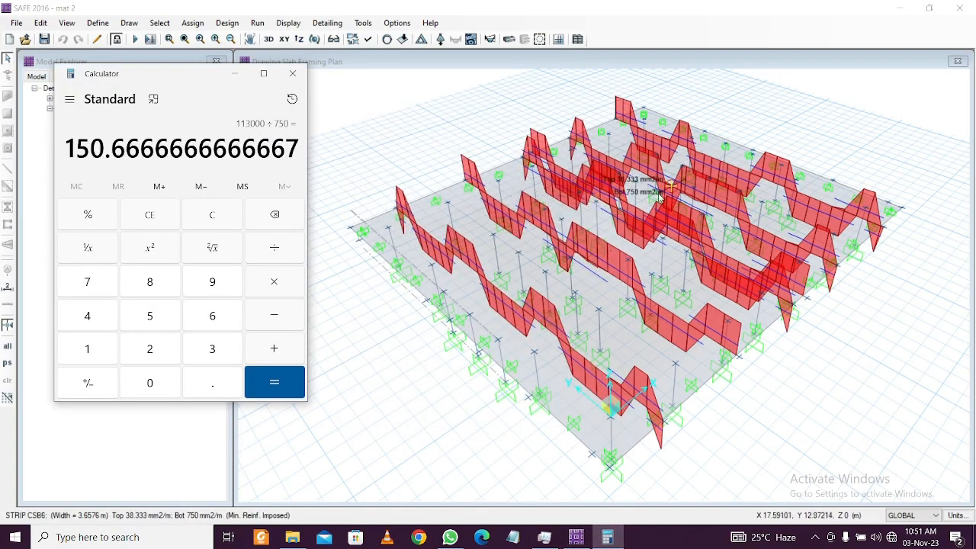
left_click(277, 381)
left_click(292, 386)
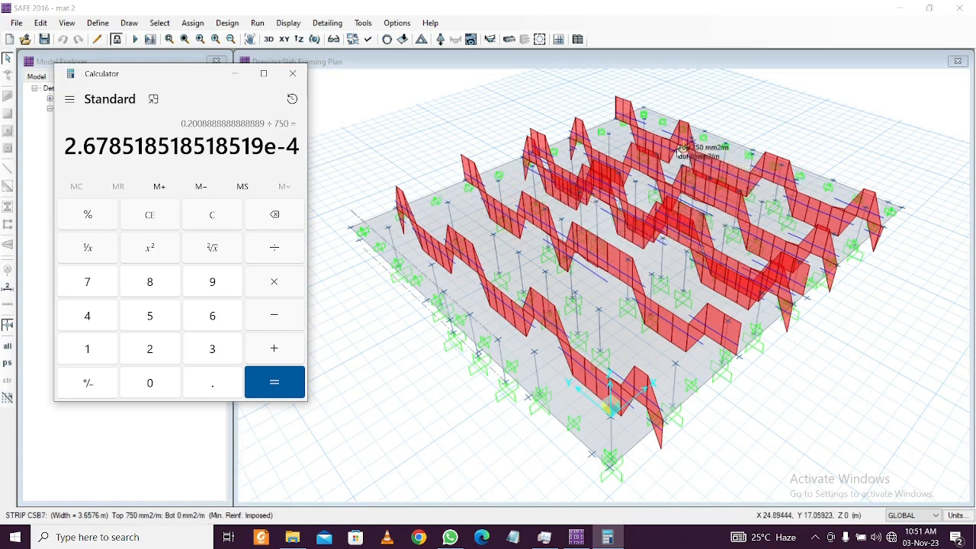
left_click(292, 74)
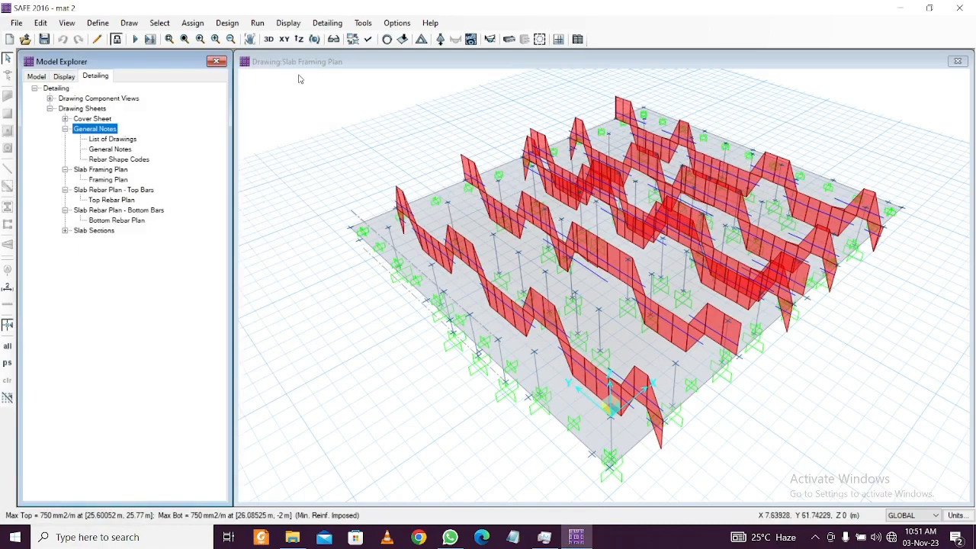